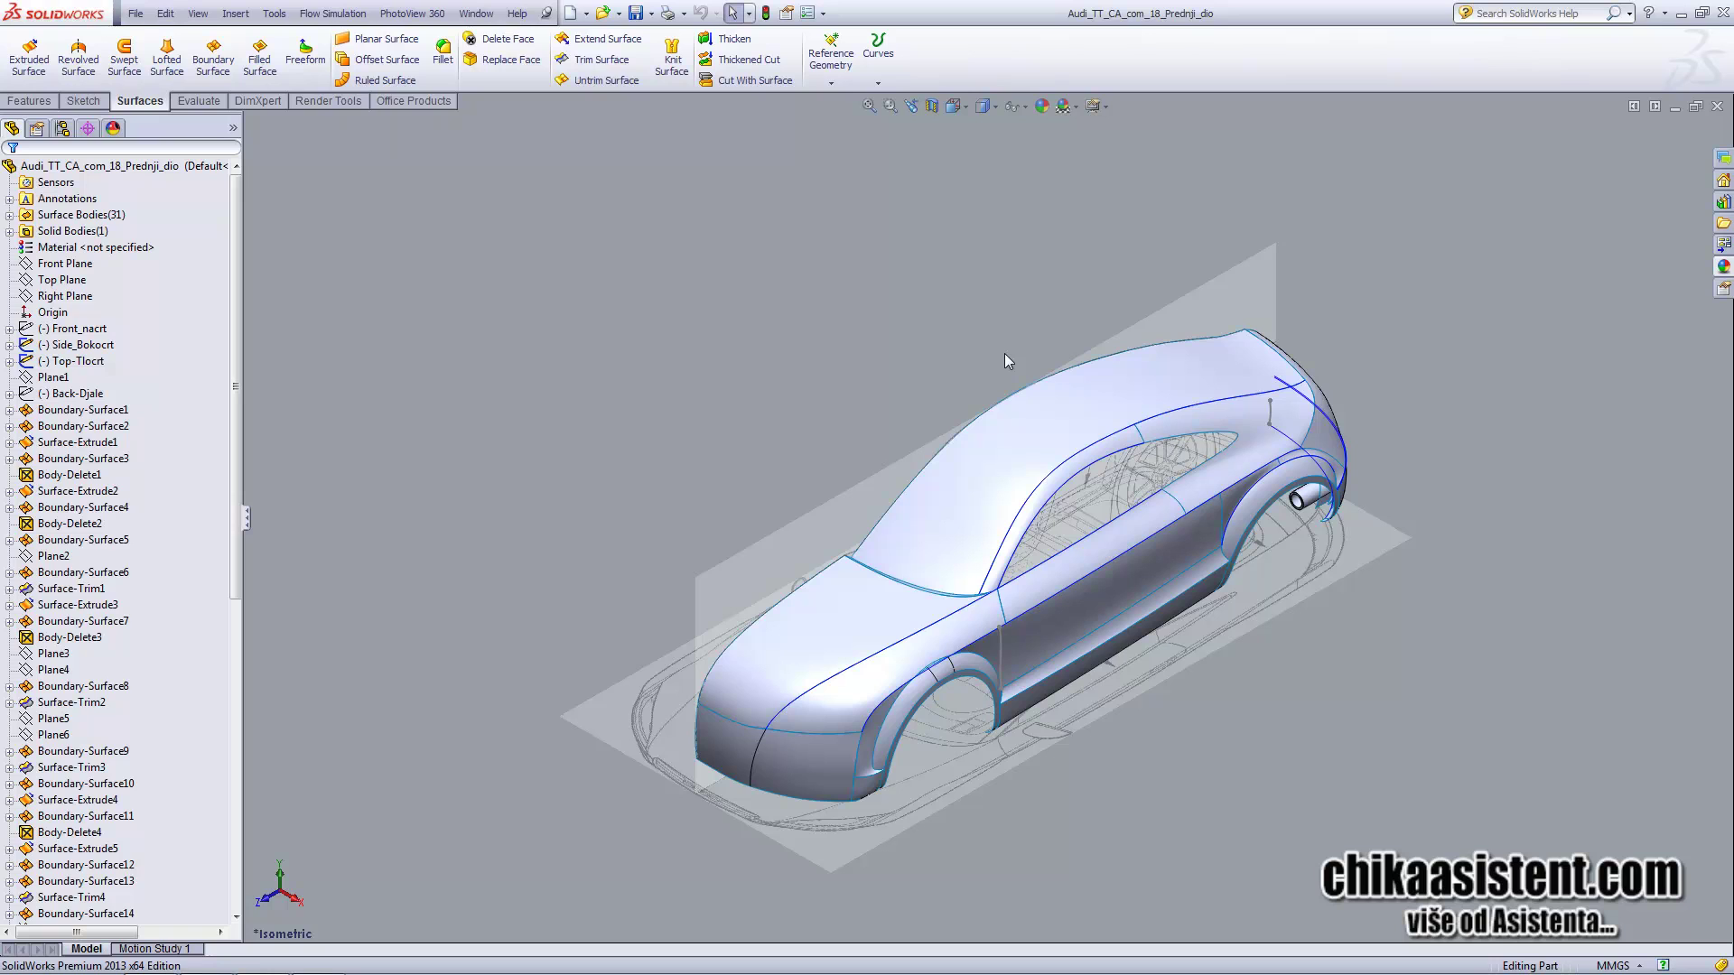
Orbit the car model and make the Front_nacrt front-view blueprint visible
{"action": "middle_click_drag", "start_coordinate": [995, 363], "coordinate": [910, 390]}
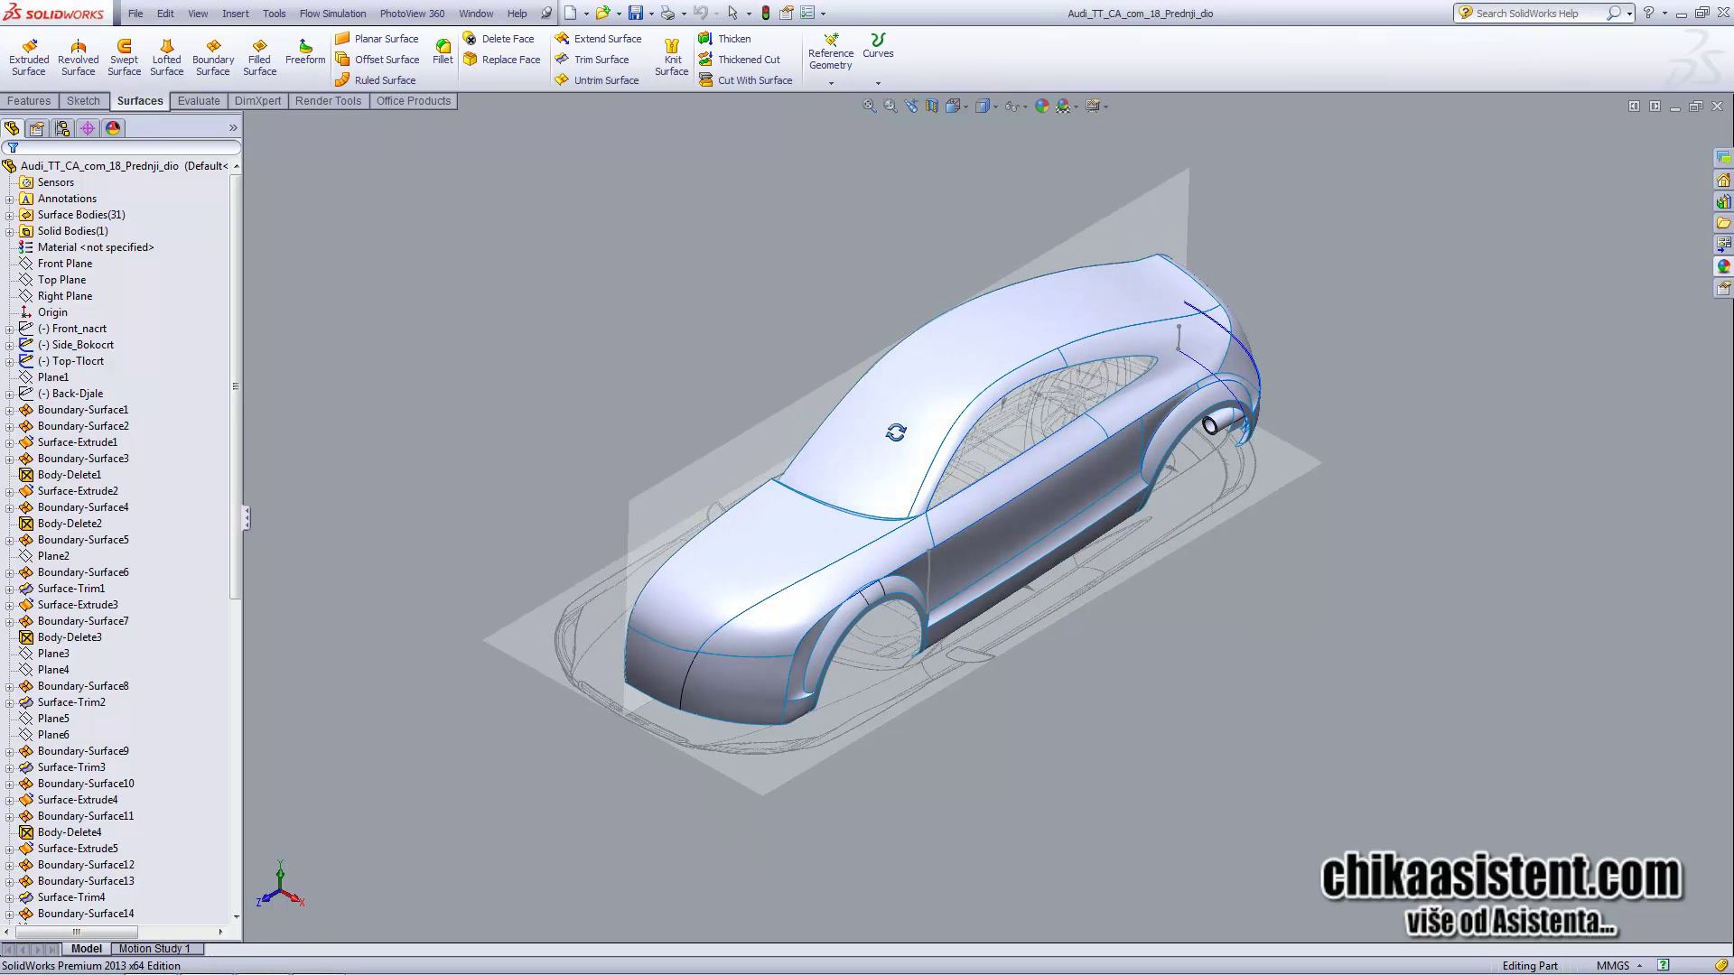
{"action": "scroll", "coordinate": [907, 399], "scroll_direction": "up", "scroll_amount": 3}
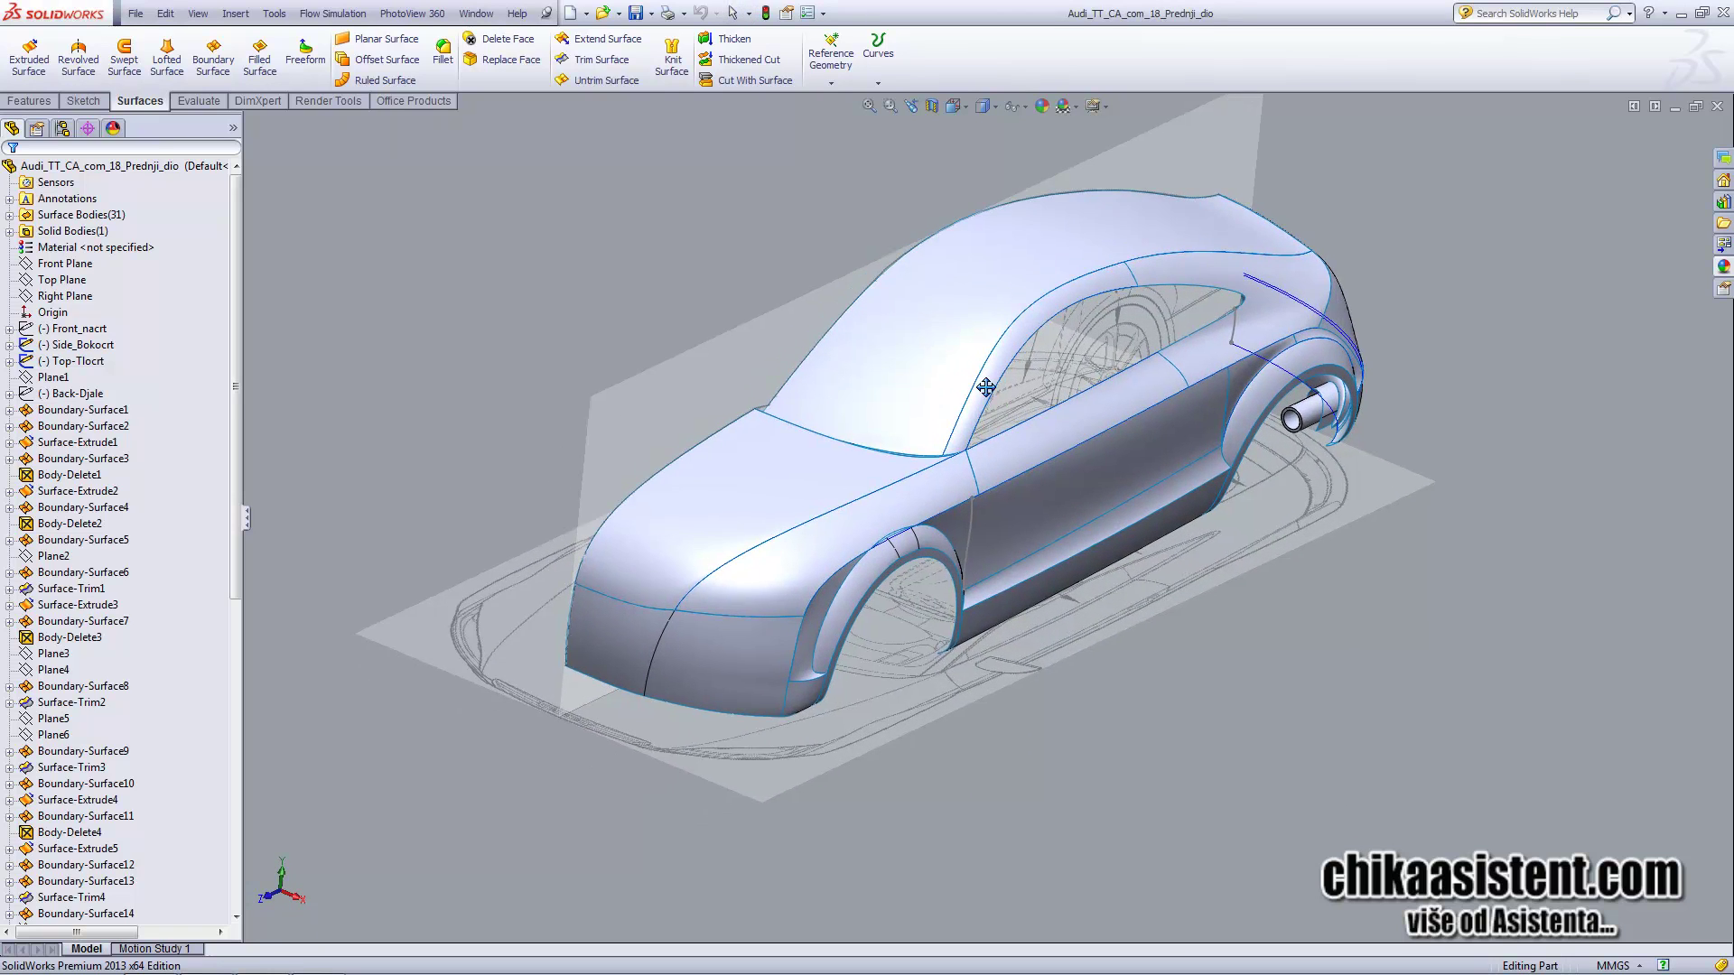
{"action": "mouse_move", "coordinate": [907, 399]}
{"action": "middle_mouse_down"}
{"action": "mouse_move", "coordinate": [1010, 391]}
{"action": "mouse_move", "coordinate": [890, 372]}
{"action": "mouse_move", "coordinate": [816, 459]}
{"action": "mouse_move", "coordinate": [827, 394]}
{"action": "middle_mouse_up"}
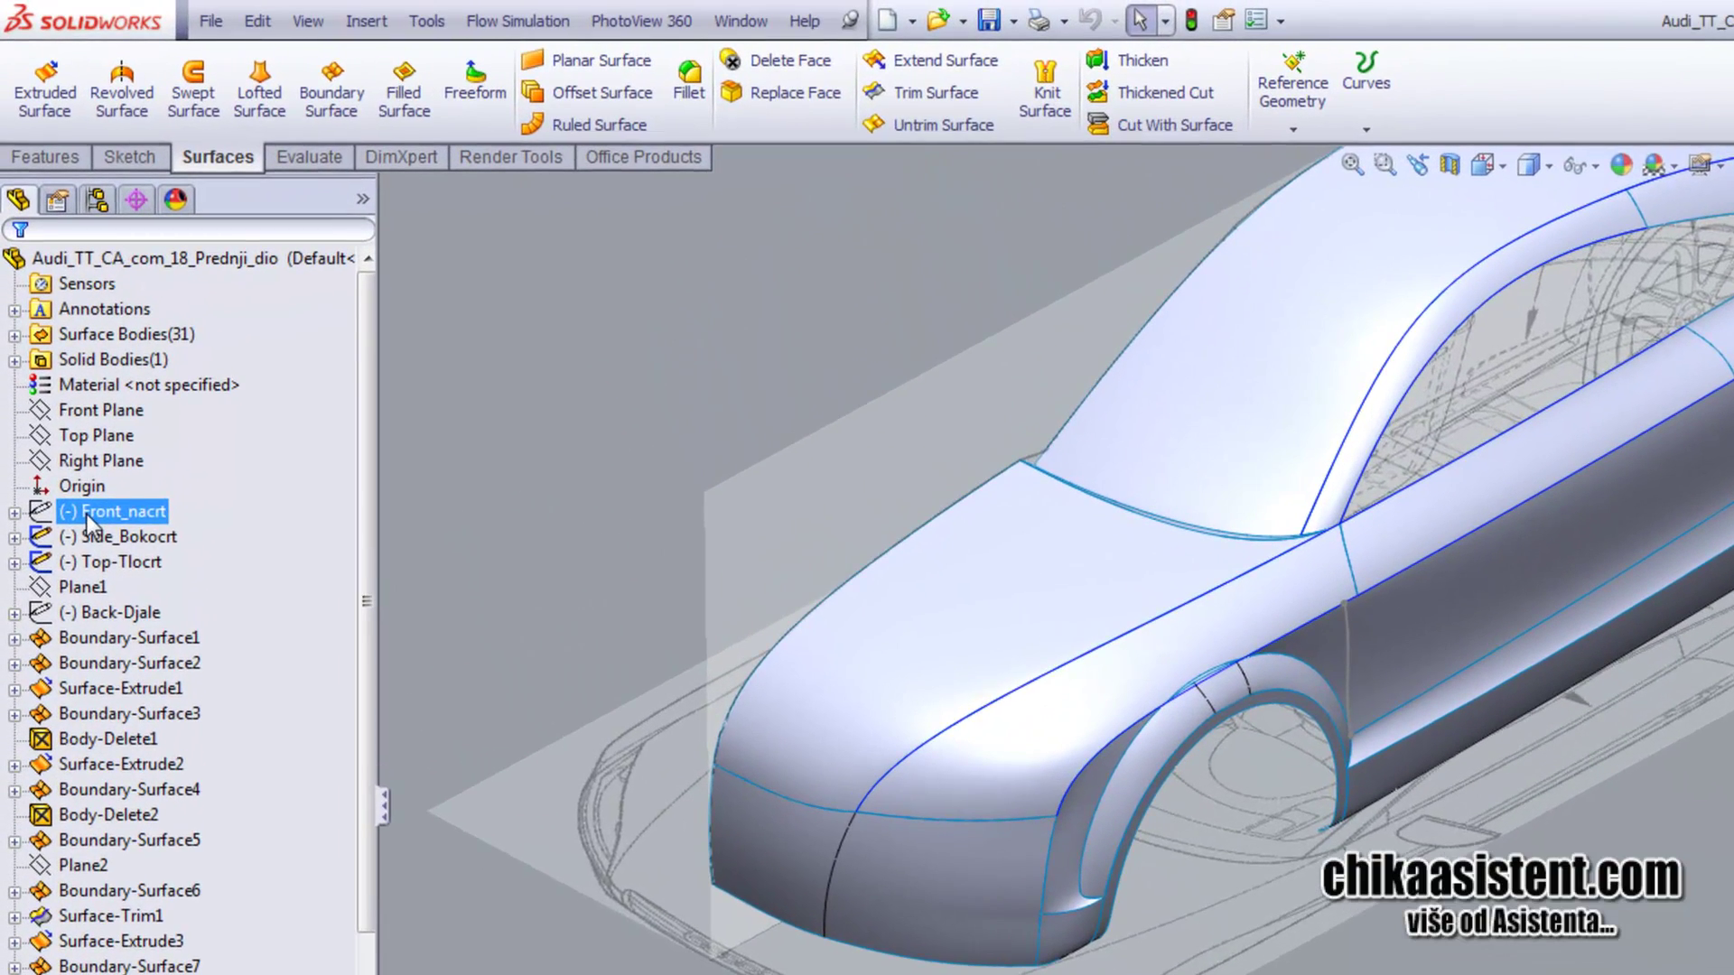
{"action": "middle_click_drag", "start_coordinate": [659, 379], "coordinate": [554, 378], "text": "ctrl"}
{"action": "middle_click_drag", "start_coordinate": [863, 586], "coordinate": [805, 546], "text": "ctrl"}
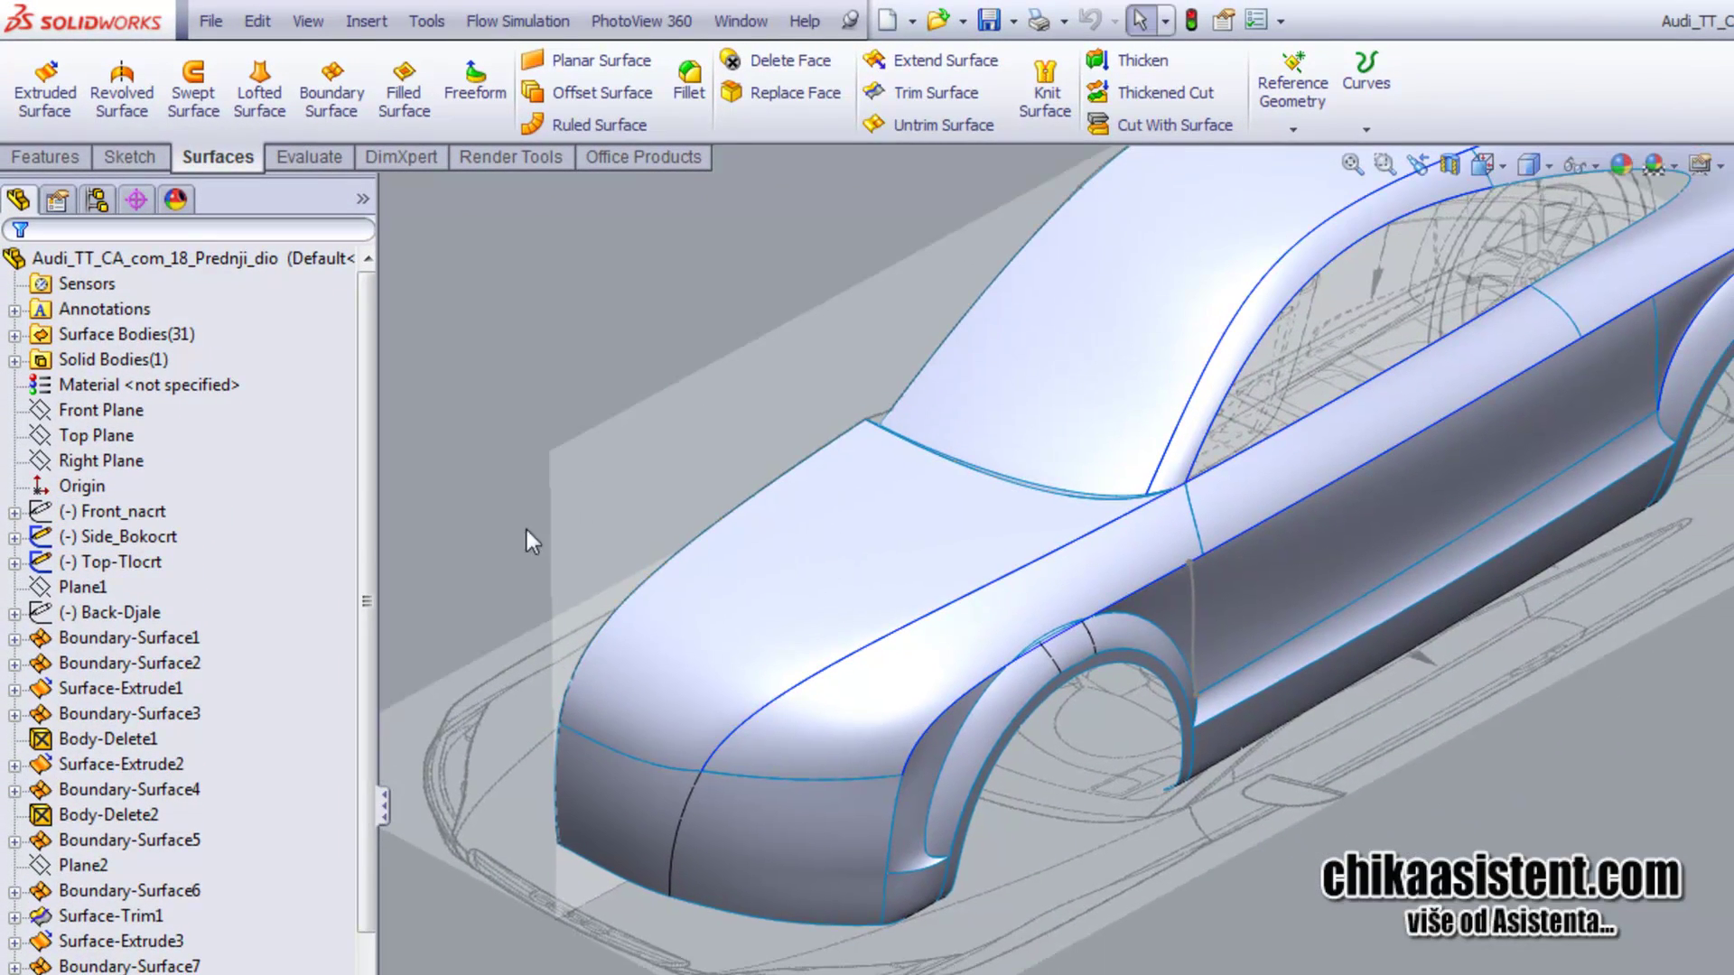
{"action": "right_click", "coordinate": [159, 522]}
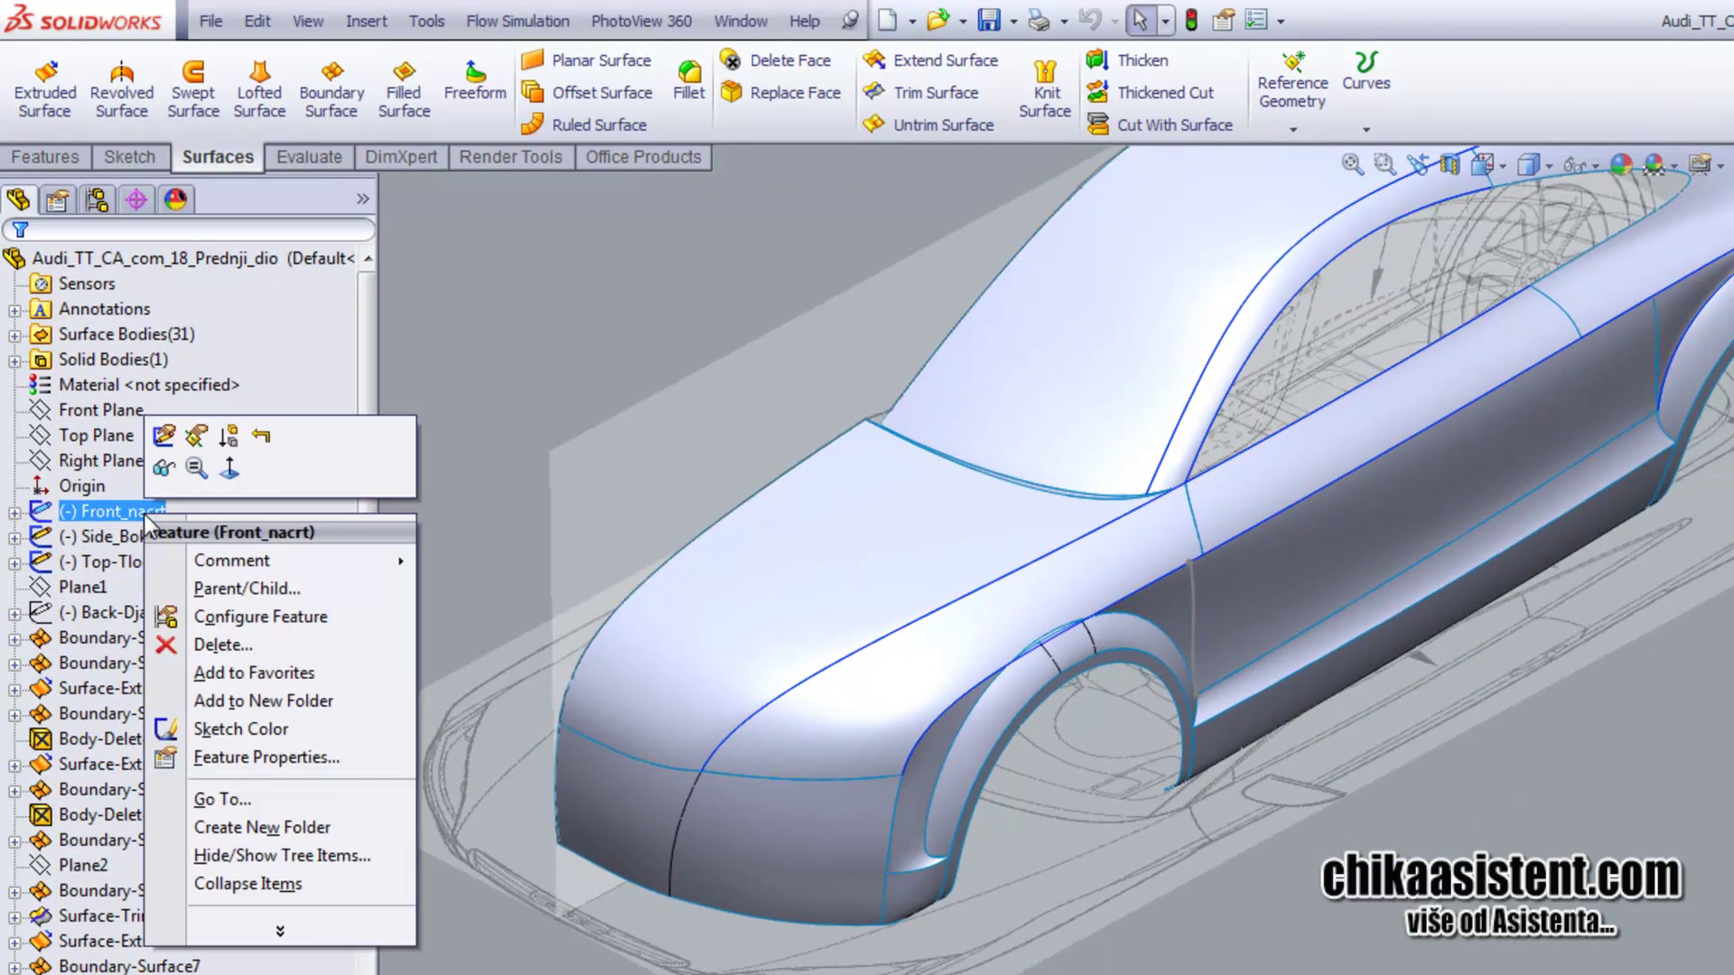
{"action": "left_click", "coordinate": [163, 469]}
Start a new 2D sketch, Sketch48, on a plane at the car's front
{"action": "middle_click_drag", "start_coordinate": [851, 734], "coordinate": [1210, 615]}
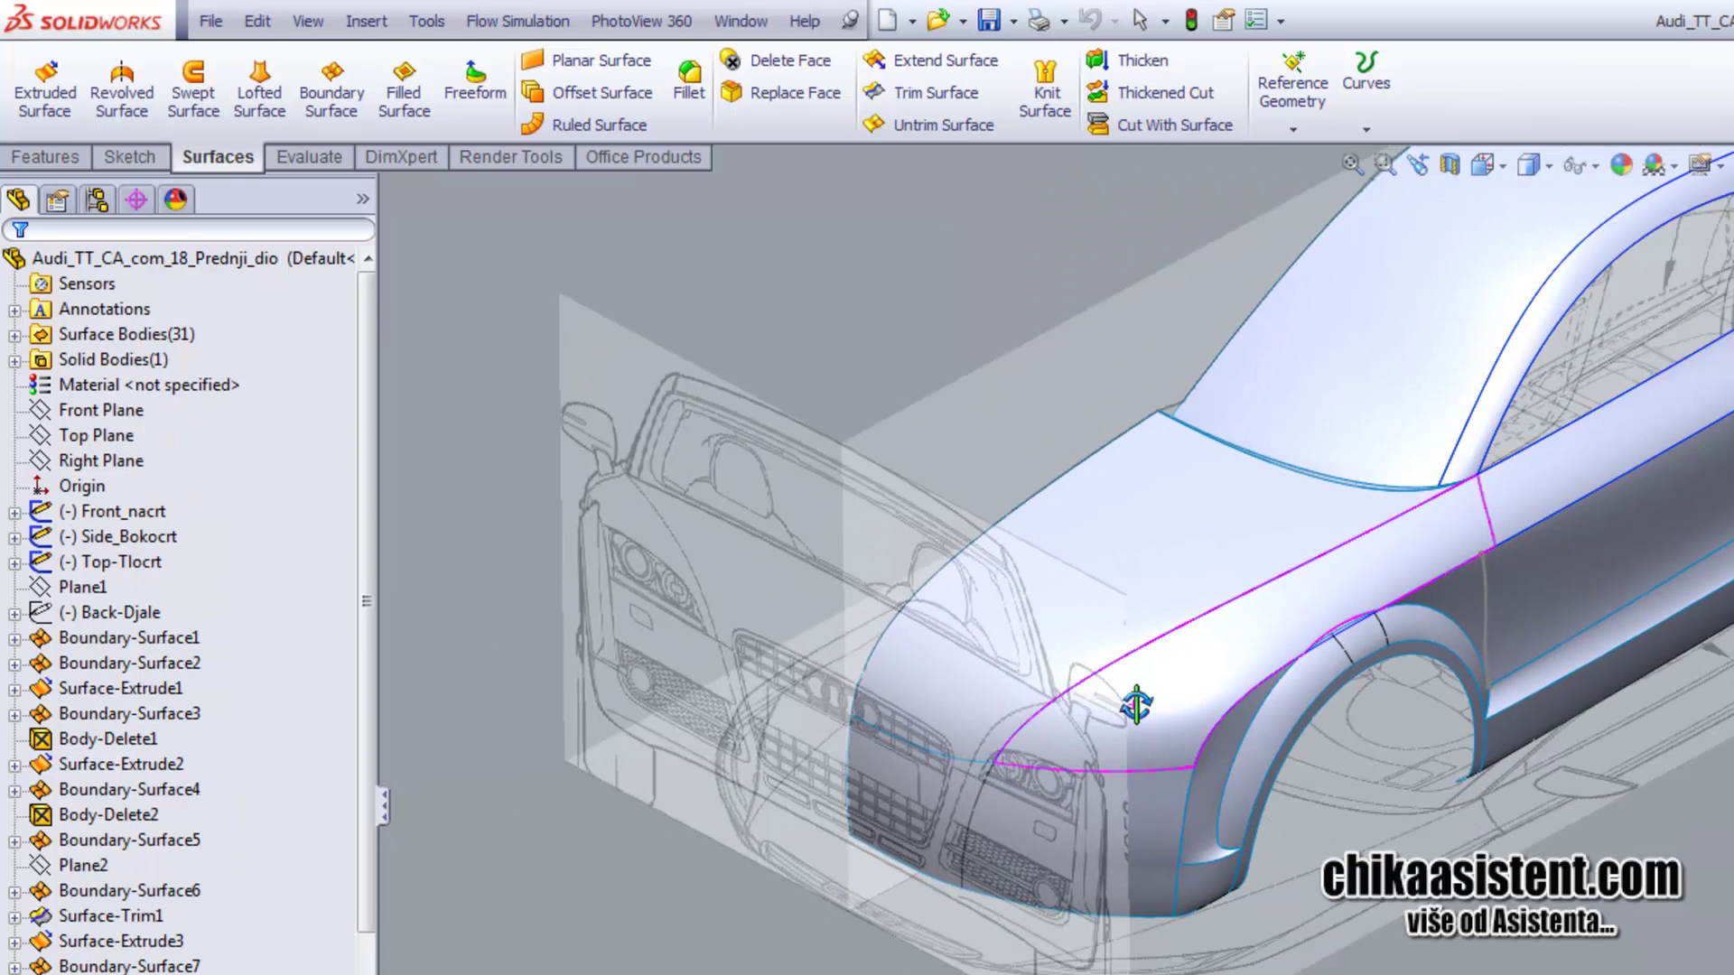
{"action": "left_click", "coordinate": [127, 158]}
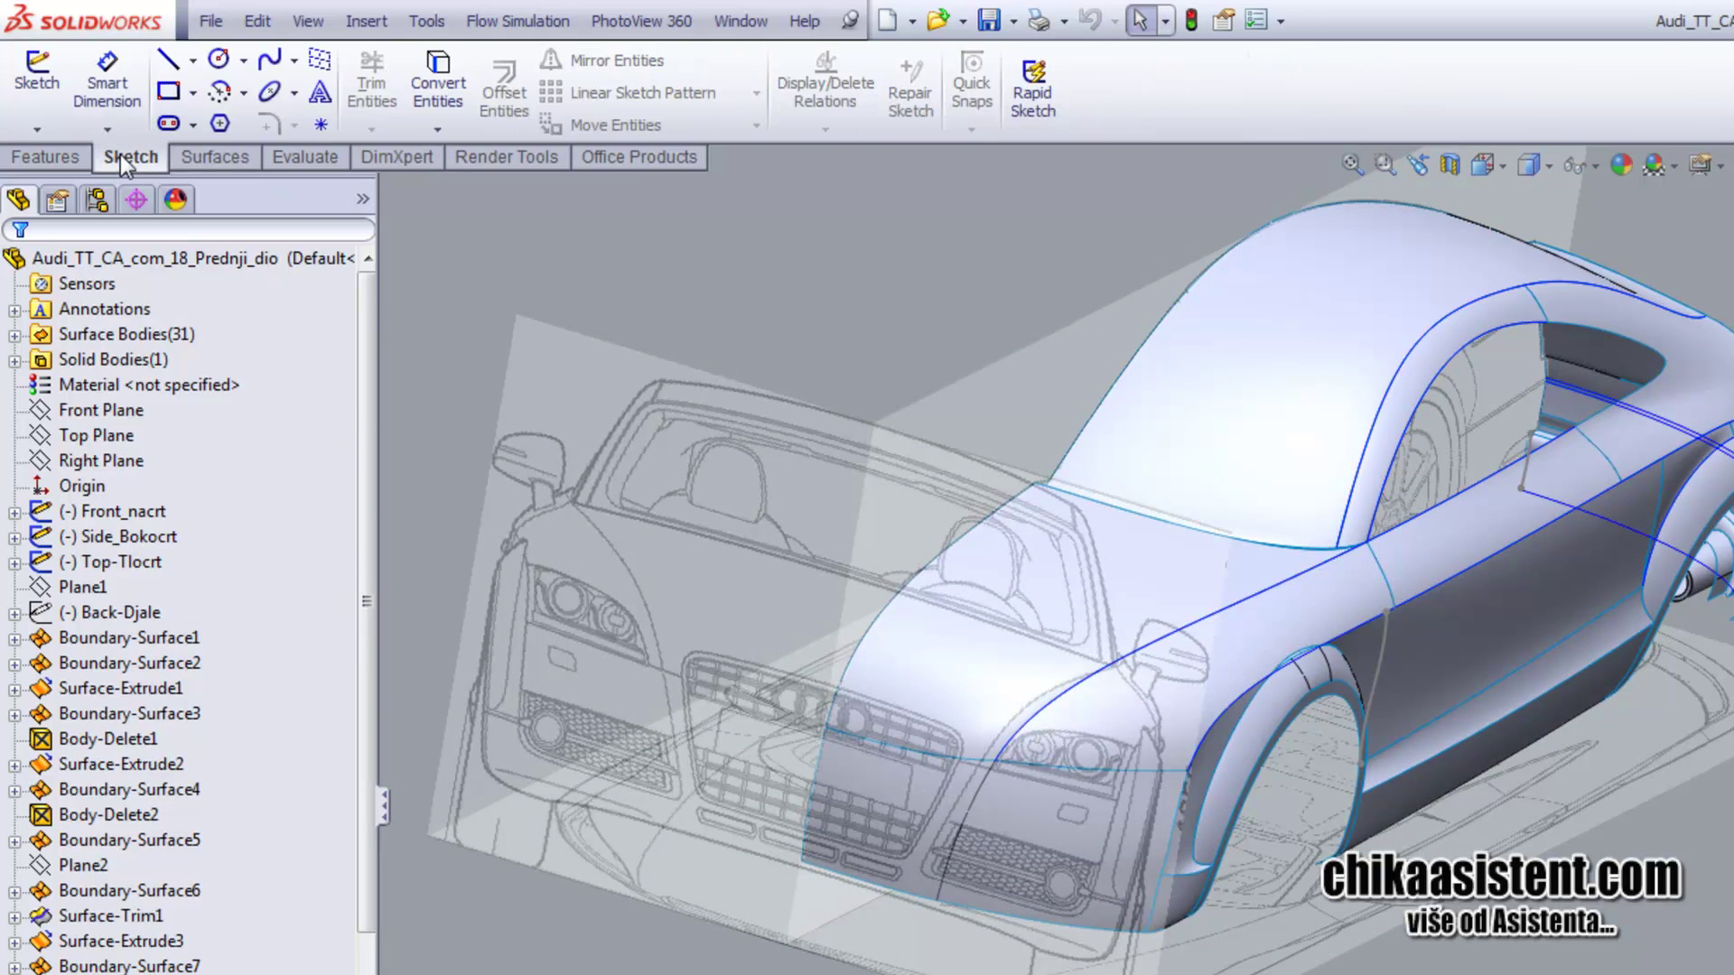
{"action": "left_click", "coordinate": [58, 130]}
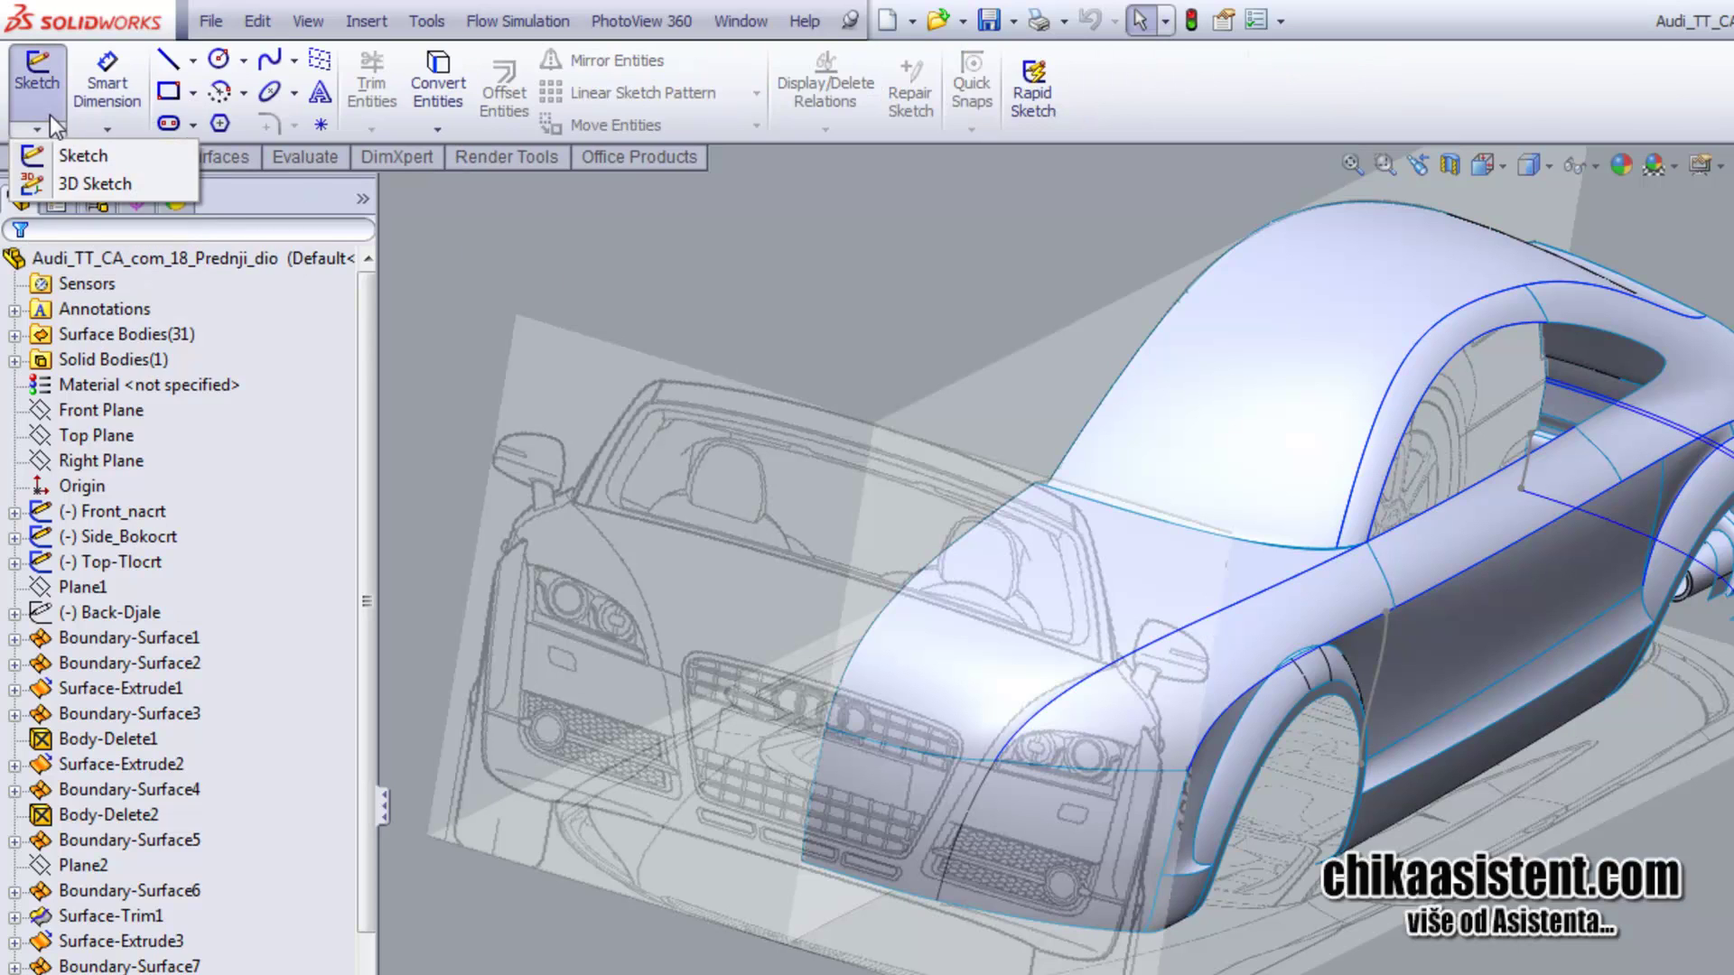
{"action": "left_click", "coordinate": [49, 96]}
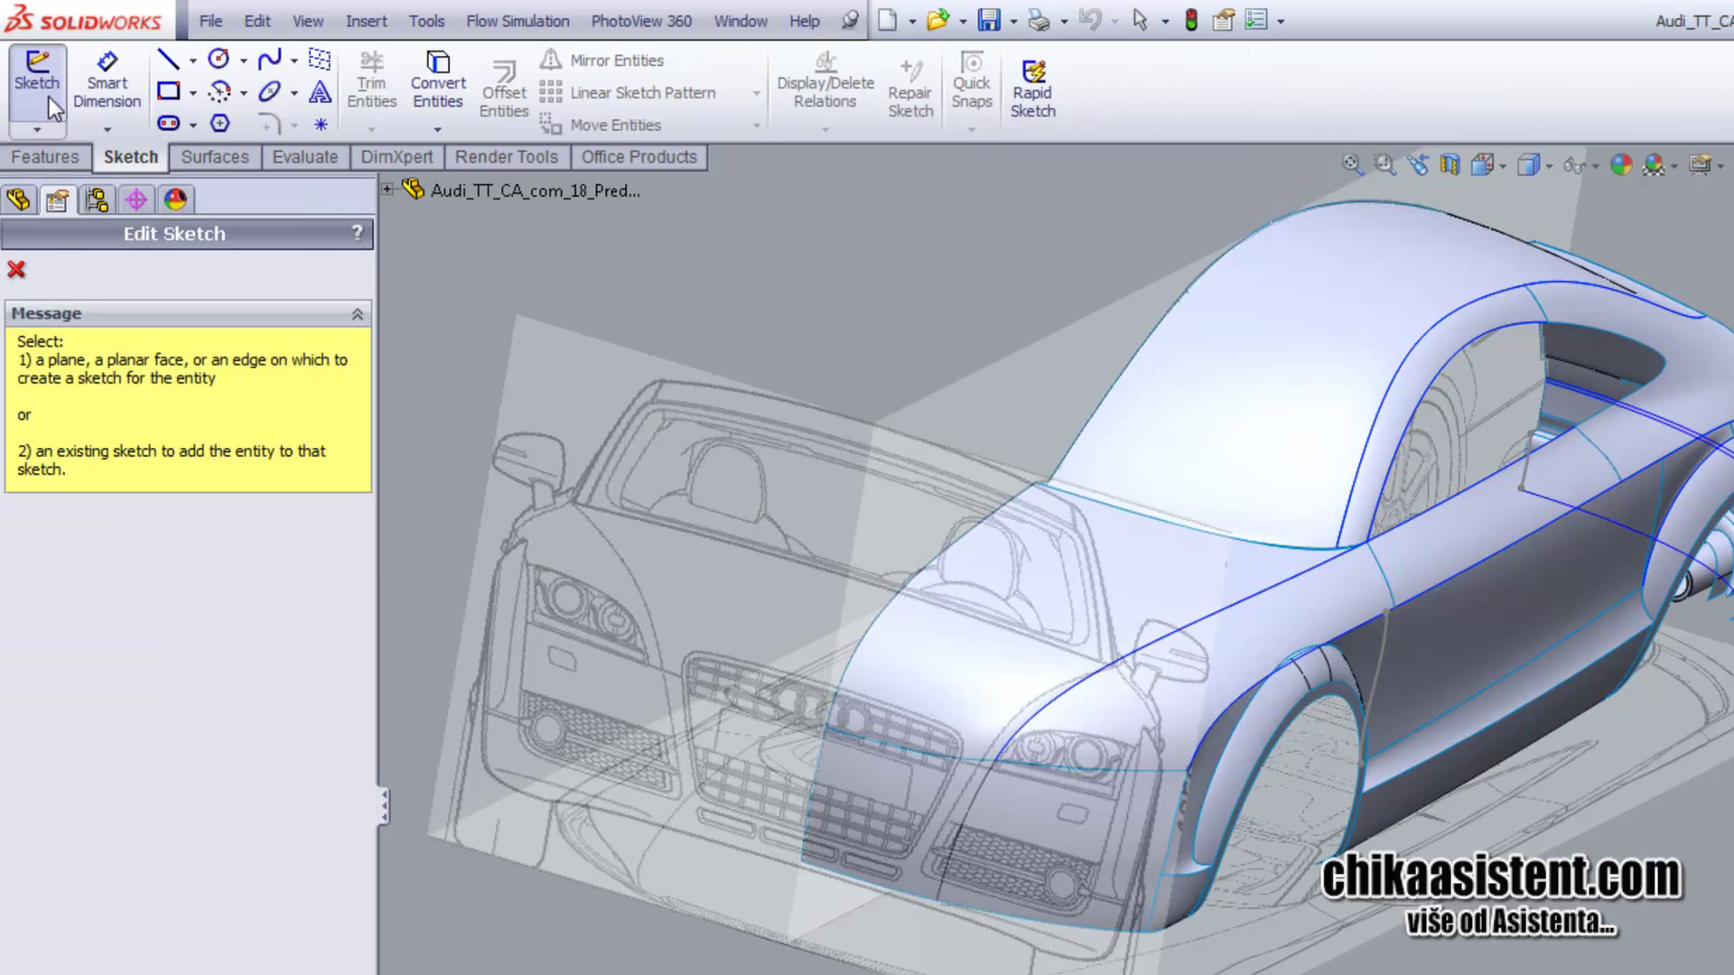
{"action": "left_click", "coordinate": [386, 190]}
{"action": "left_click", "coordinate": [513, 350]}
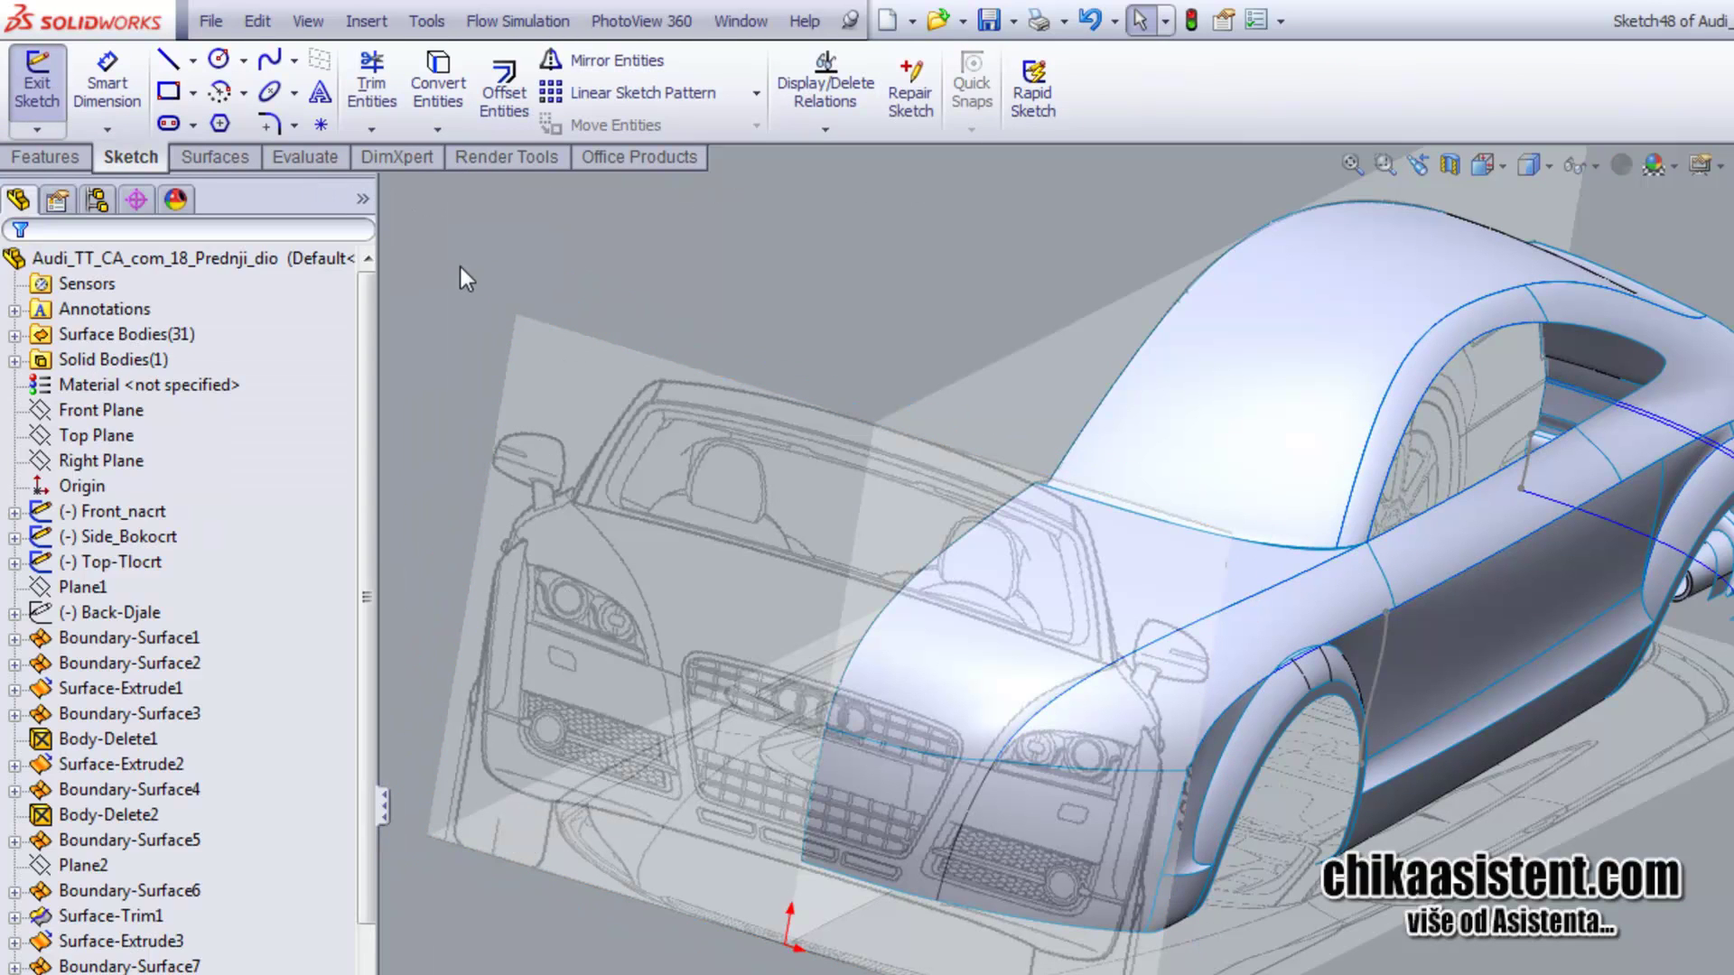
Look Normal To the sketch plane and zoom in on the fog-lamp grille
{"action": "key", "text": "space"}
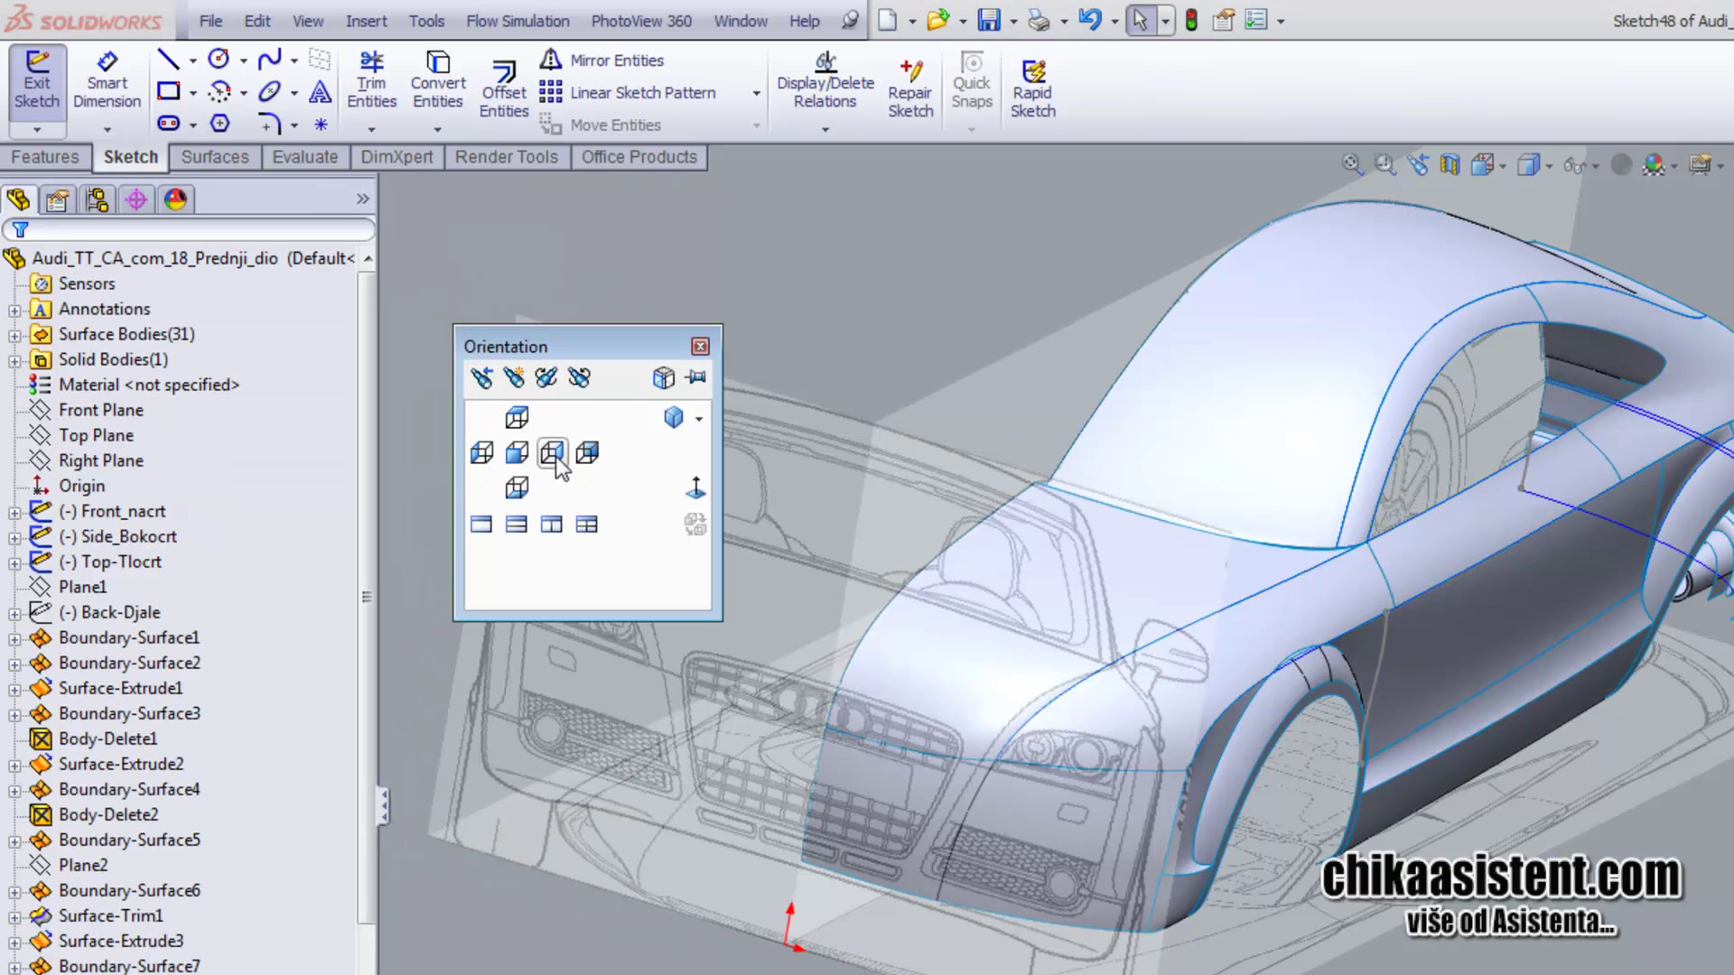
{"action": "left_click", "coordinate": [554, 456]}
{"action": "scroll", "coordinate": [1455, 707], "scroll_direction": "down", "scroll_amount": 3}
{"action": "scroll", "coordinate": [1486, 507], "scroll_direction": "down", "scroll_amount": 3}
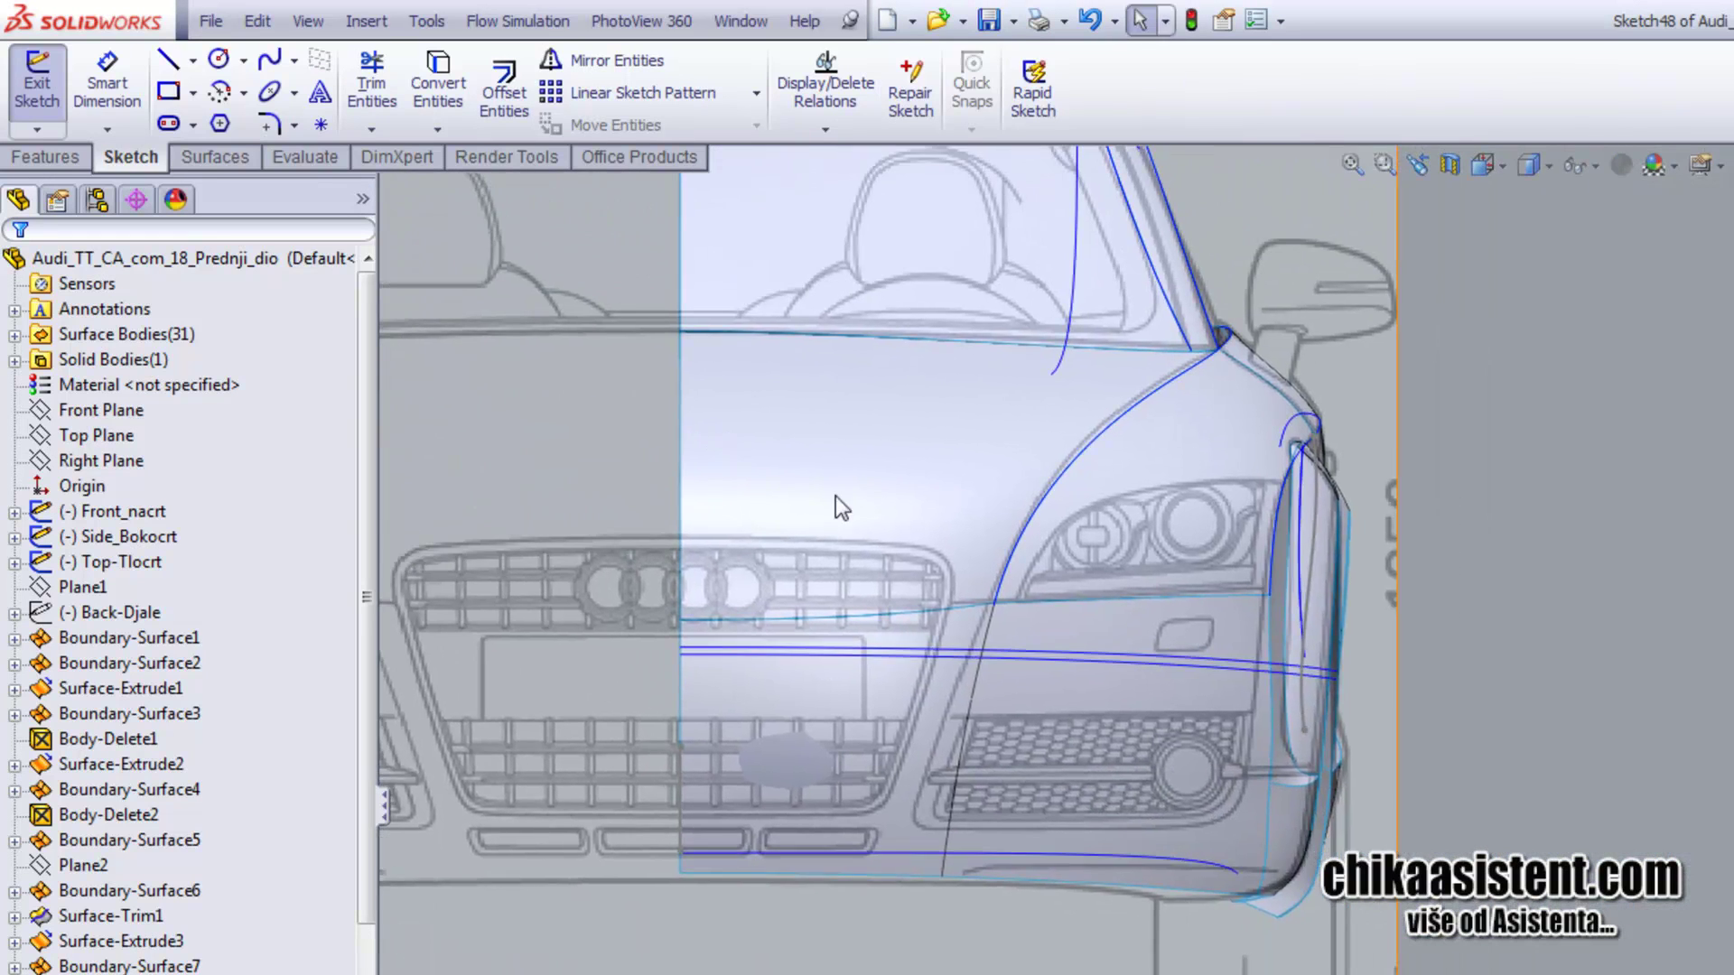
{"action": "scroll", "coordinate": [1174, 578], "scroll_direction": "down", "scroll_amount": 3}
{"action": "scroll", "coordinate": [1459, 584], "scroll_direction": "down", "scroll_amount": 2}
{"action": "scroll", "coordinate": [1389, 606], "scroll_direction": "down", "scroll_amount": 2}
{"action": "scroll", "coordinate": [1437, 588], "scroll_direction": "down", "scroll_amount": 2}
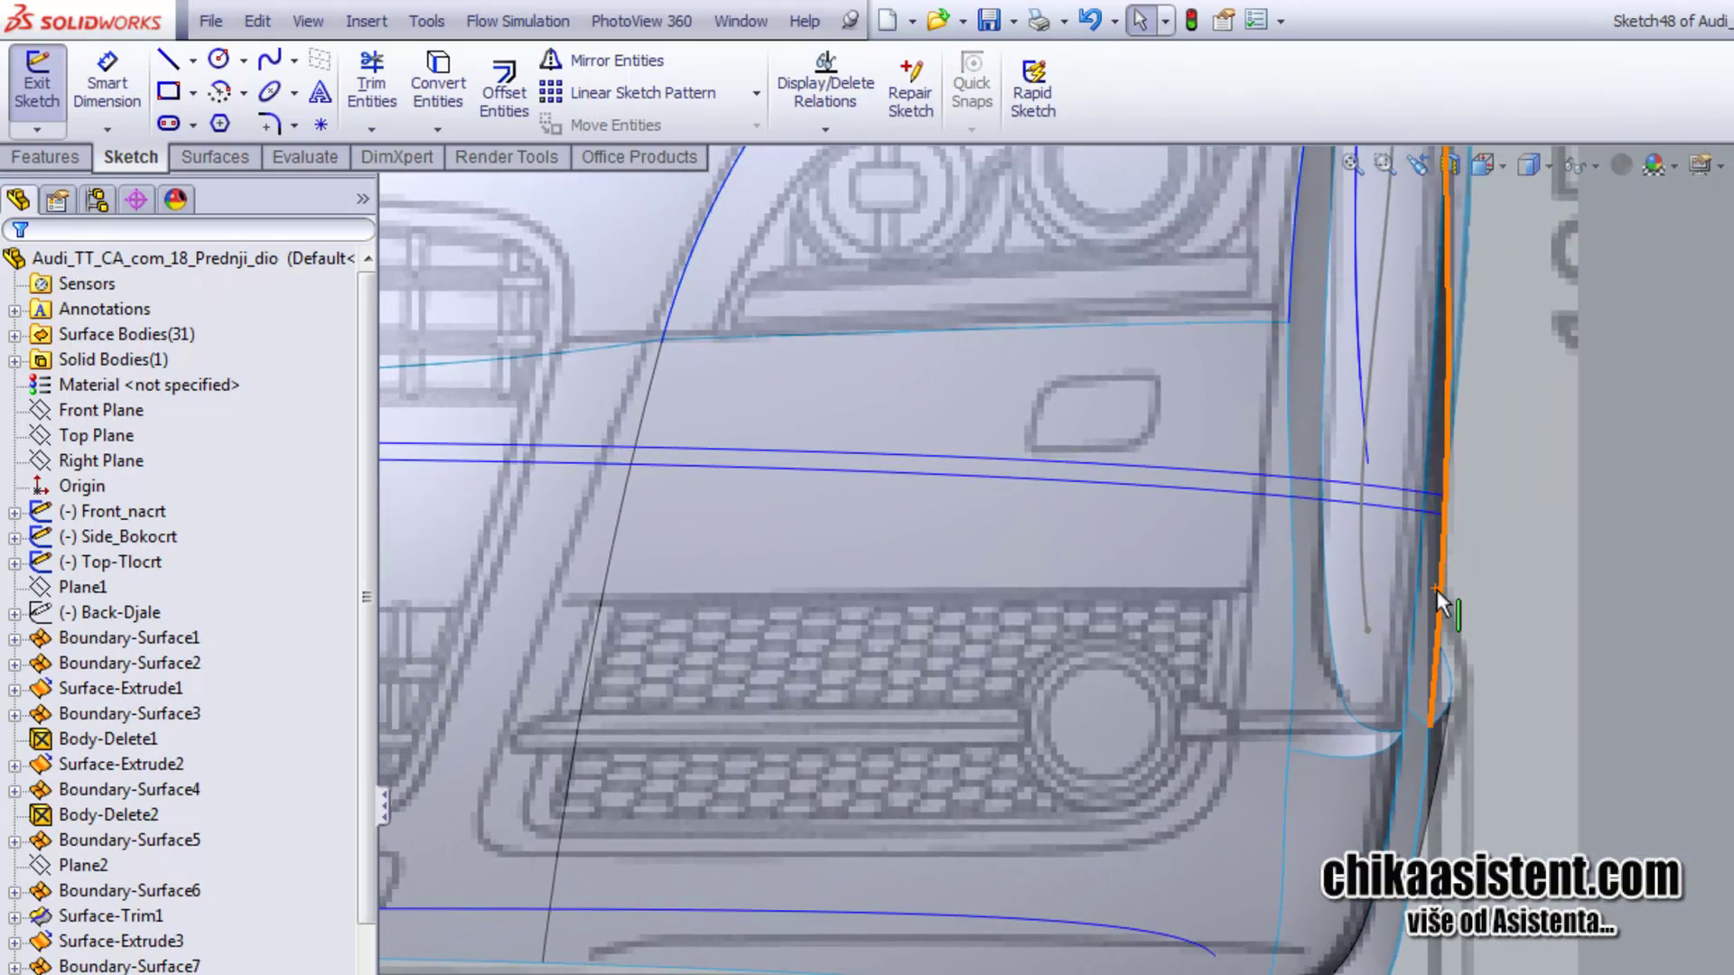
{"action": "scroll", "coordinate": [1116, 572], "scroll_direction": "down", "scroll_amount": 2}
{"action": "scroll", "coordinate": [1194, 531], "scroll_direction": "down", "scroll_amount": 1}
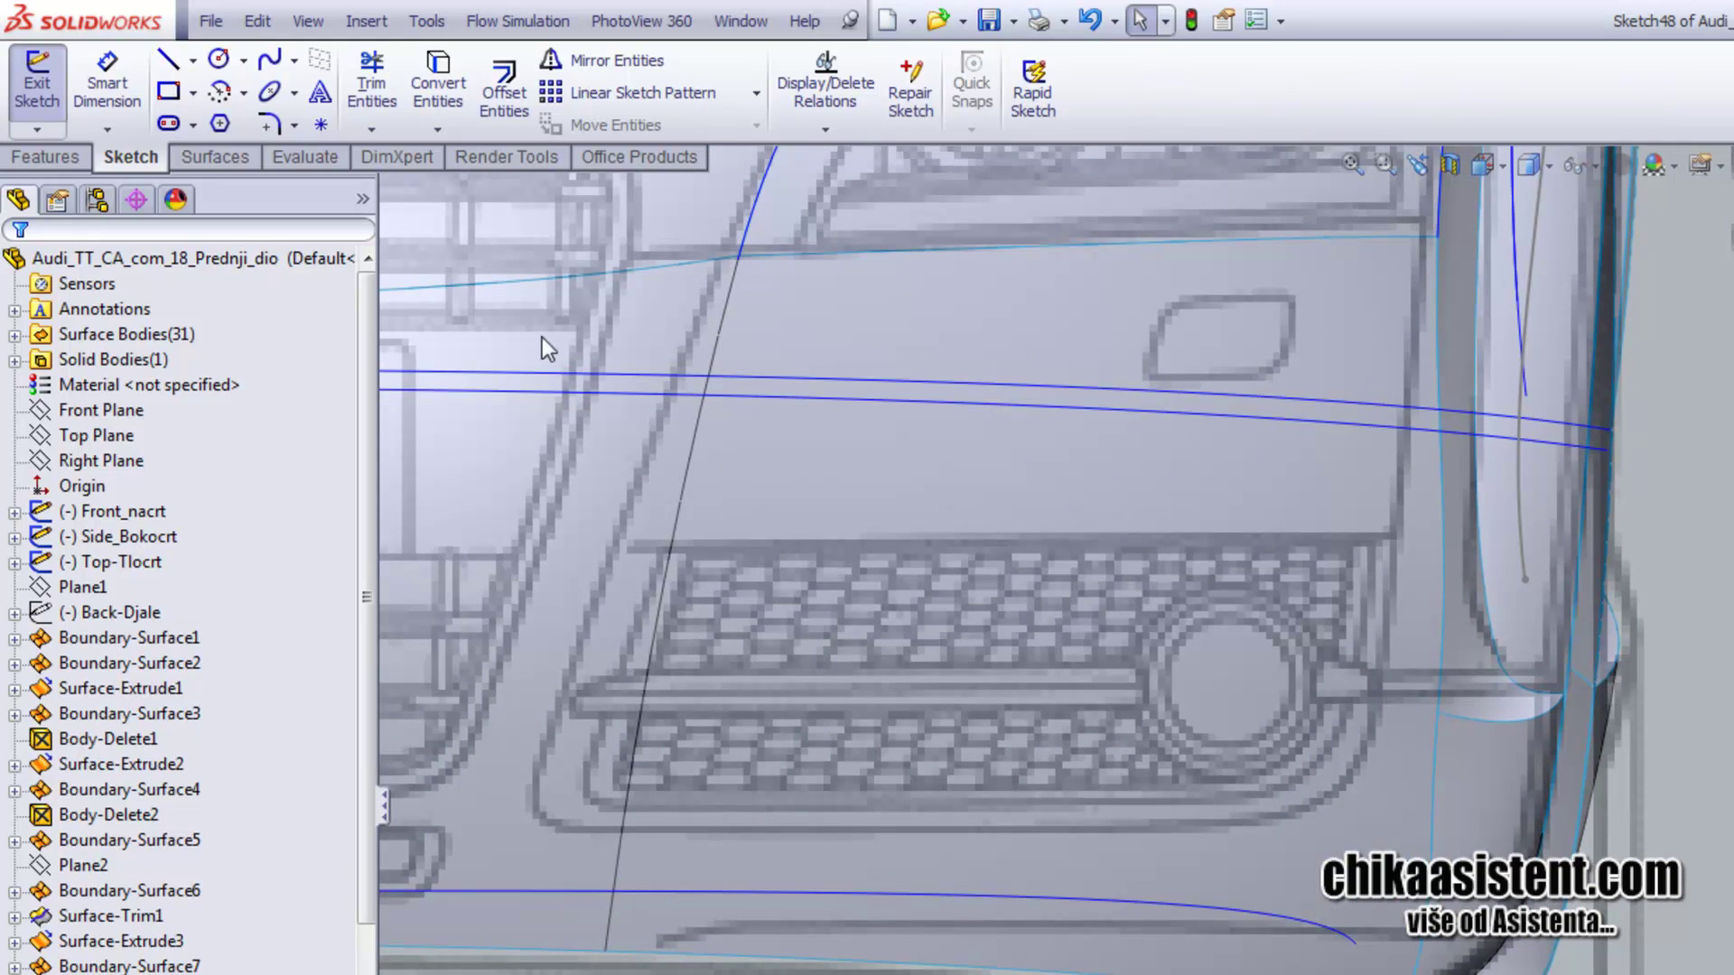
{"action": "middle_click_drag", "start_coordinate": [542, 338], "coordinate": [390, 267], "text": "ctrl"}
Draw a horizontal line about 410 long along the grille's top edge, snapping its left end to the corner
{"action": "left_click", "coordinate": [167, 68]}
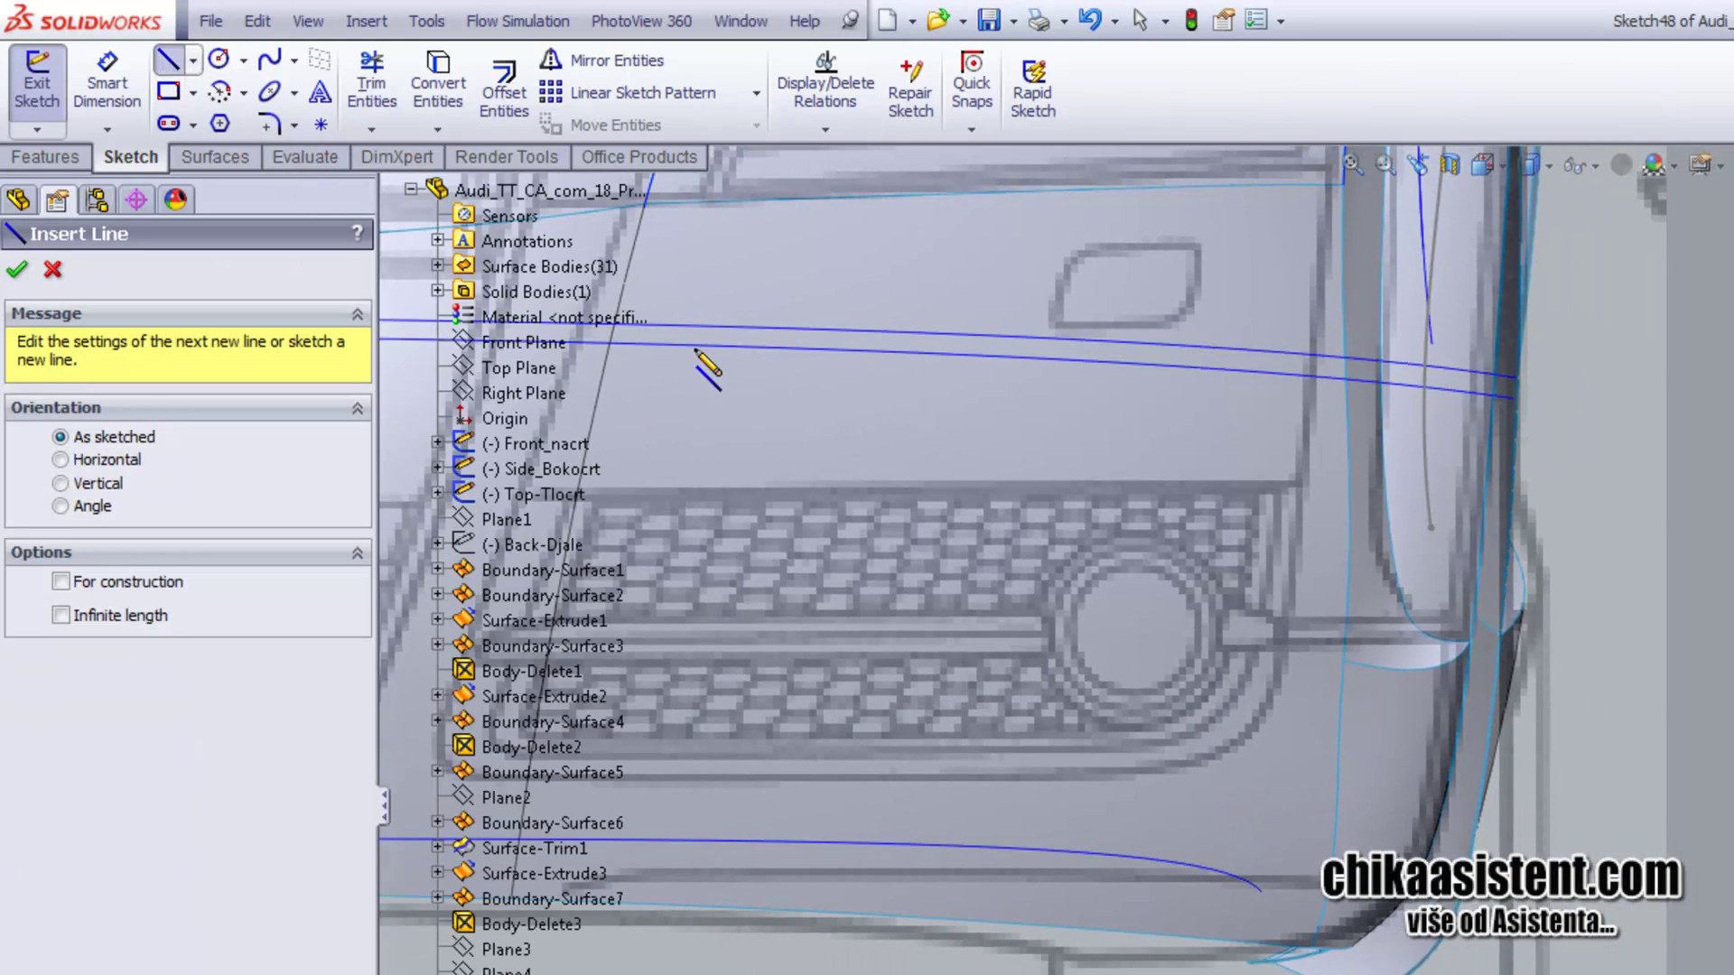
{"action": "middle_click_drag", "start_coordinate": [708, 360], "coordinate": [843, 321], "text": "ctrl"}
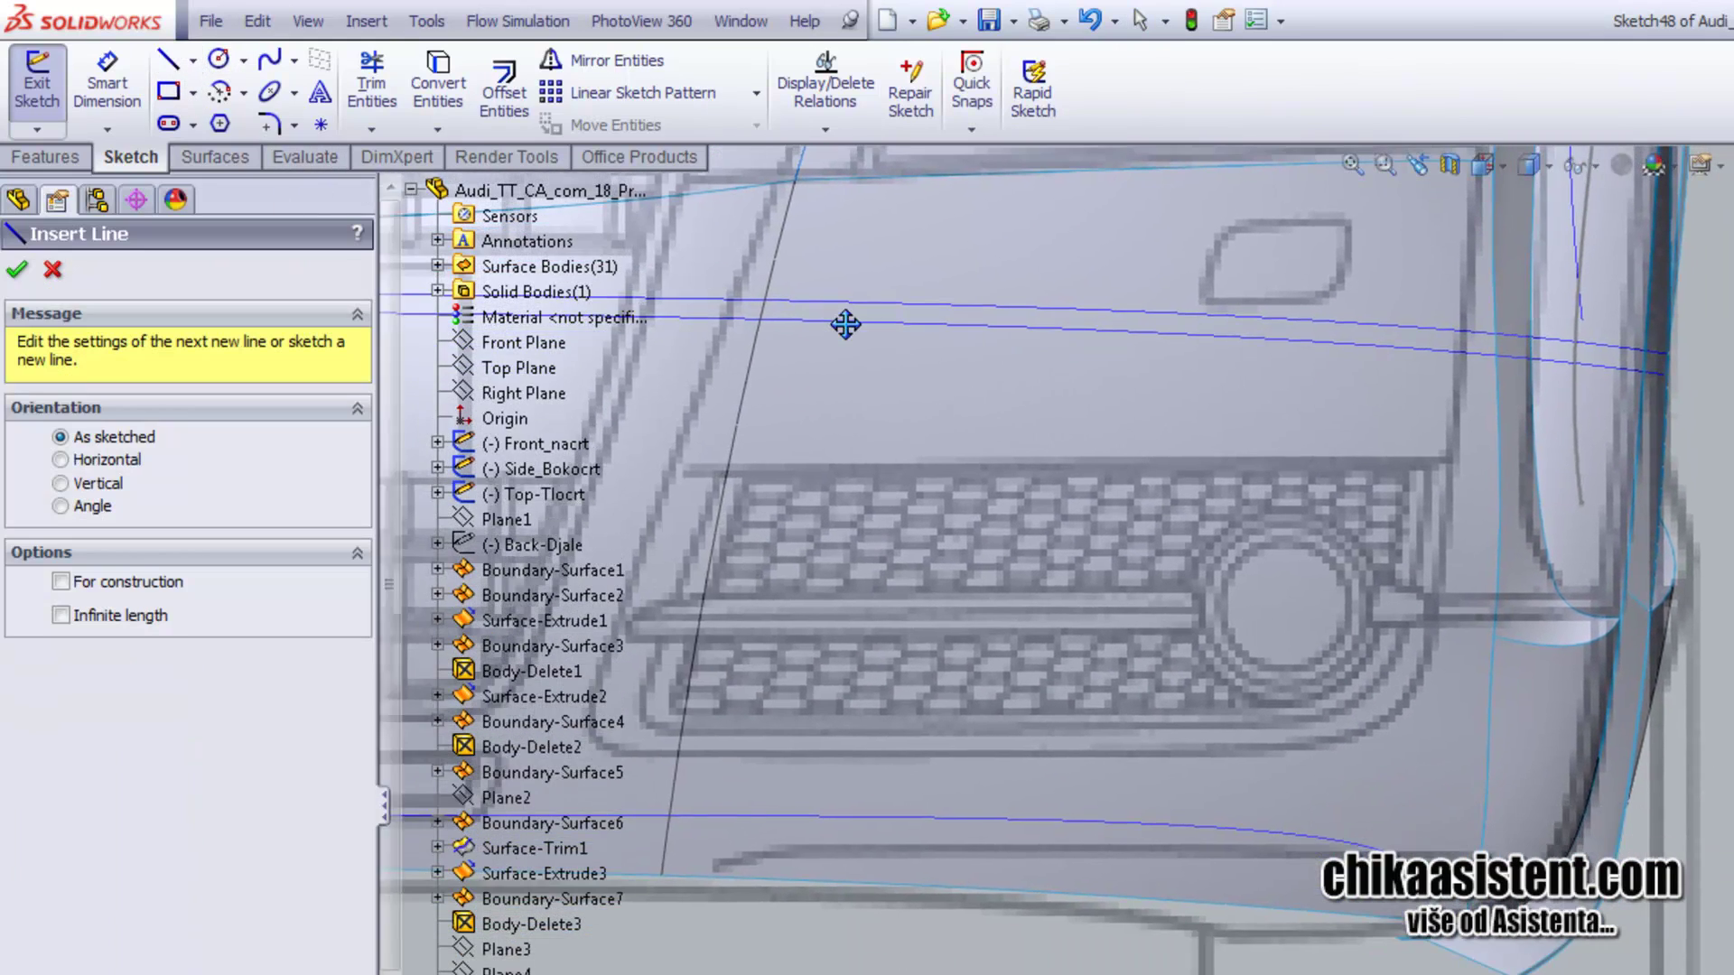
{"action": "left_click", "coordinate": [687, 471]}
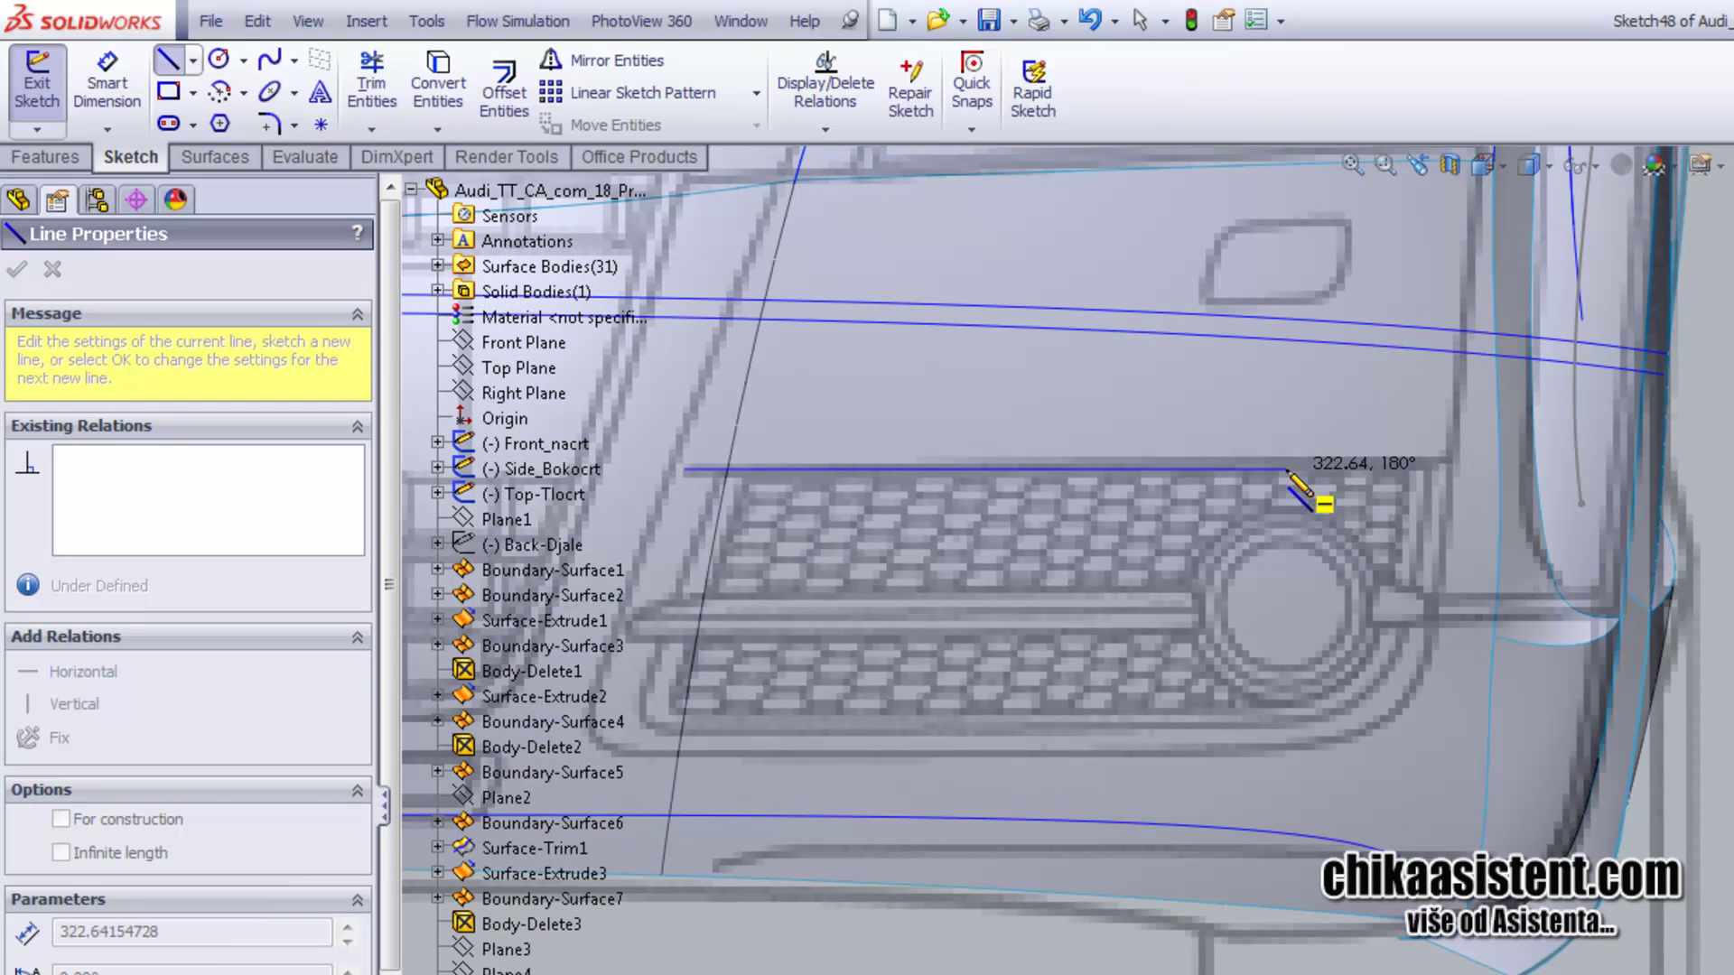
{"action": "left_click", "coordinate": [1451, 469]}
{"action": "middle_click_drag", "start_coordinate": [1278, 508], "coordinate": [1352, 504], "text": "ctrl"}
{"action": "key", "text": "Escape"}
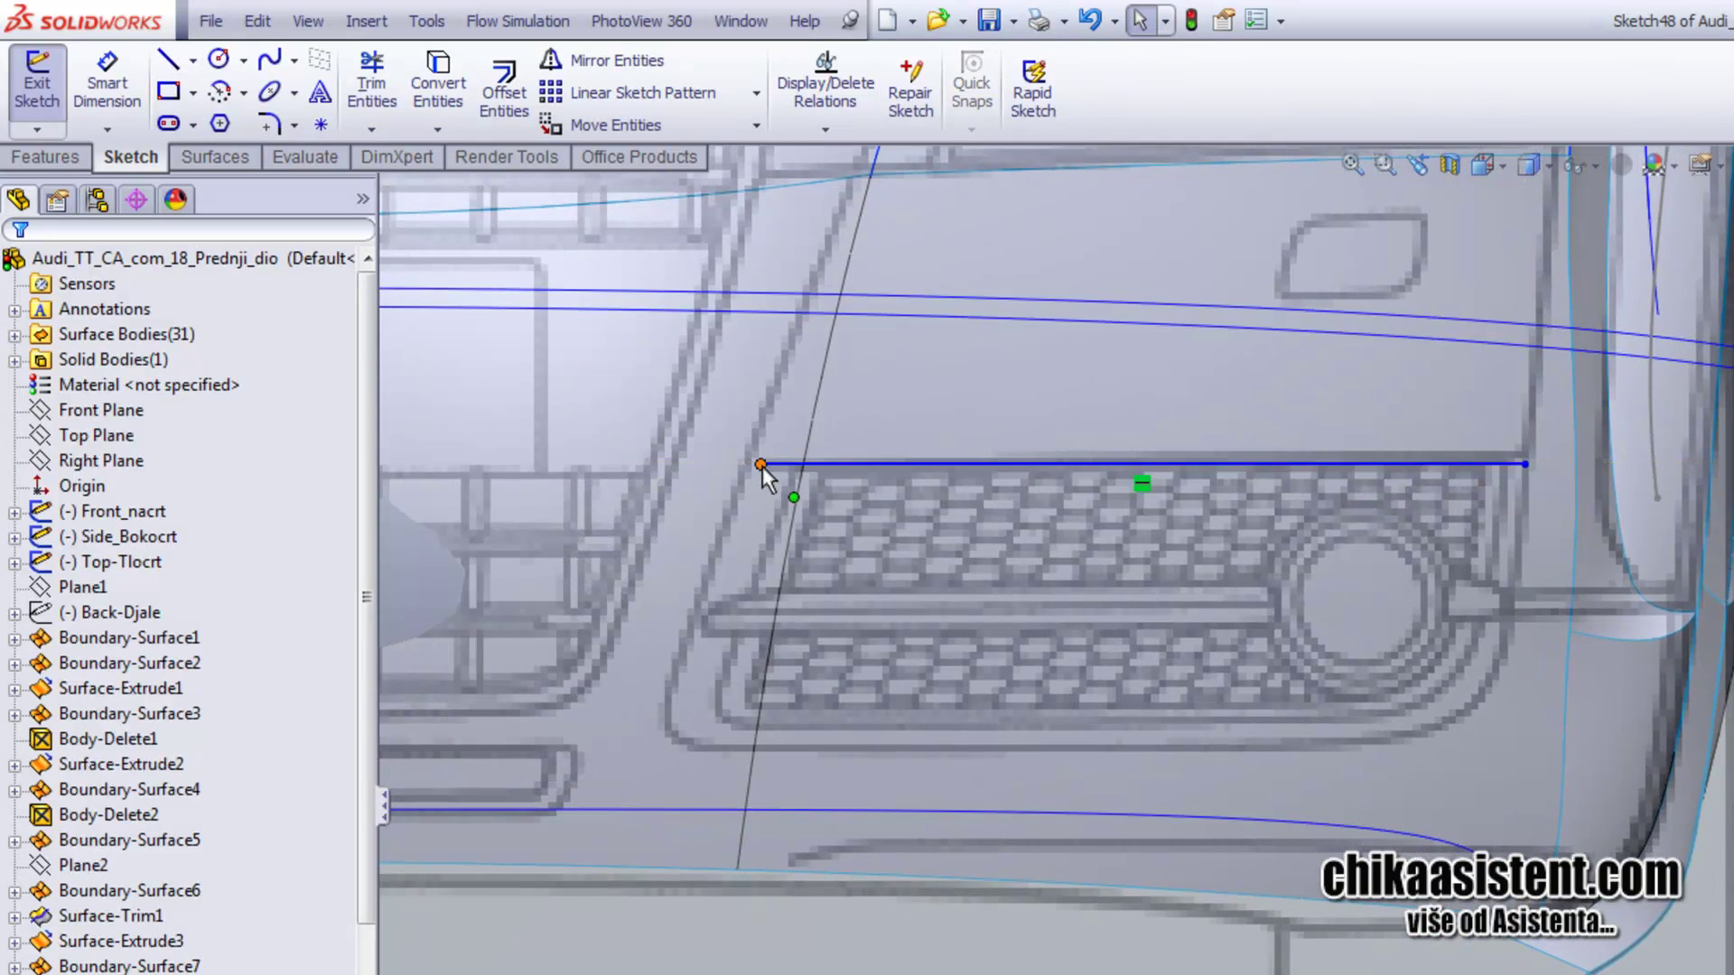
{"action": "left_click", "coordinate": [761, 464]}
{"action": "left_click_drag", "start_coordinate": [761, 464], "coordinate": [748, 466]}
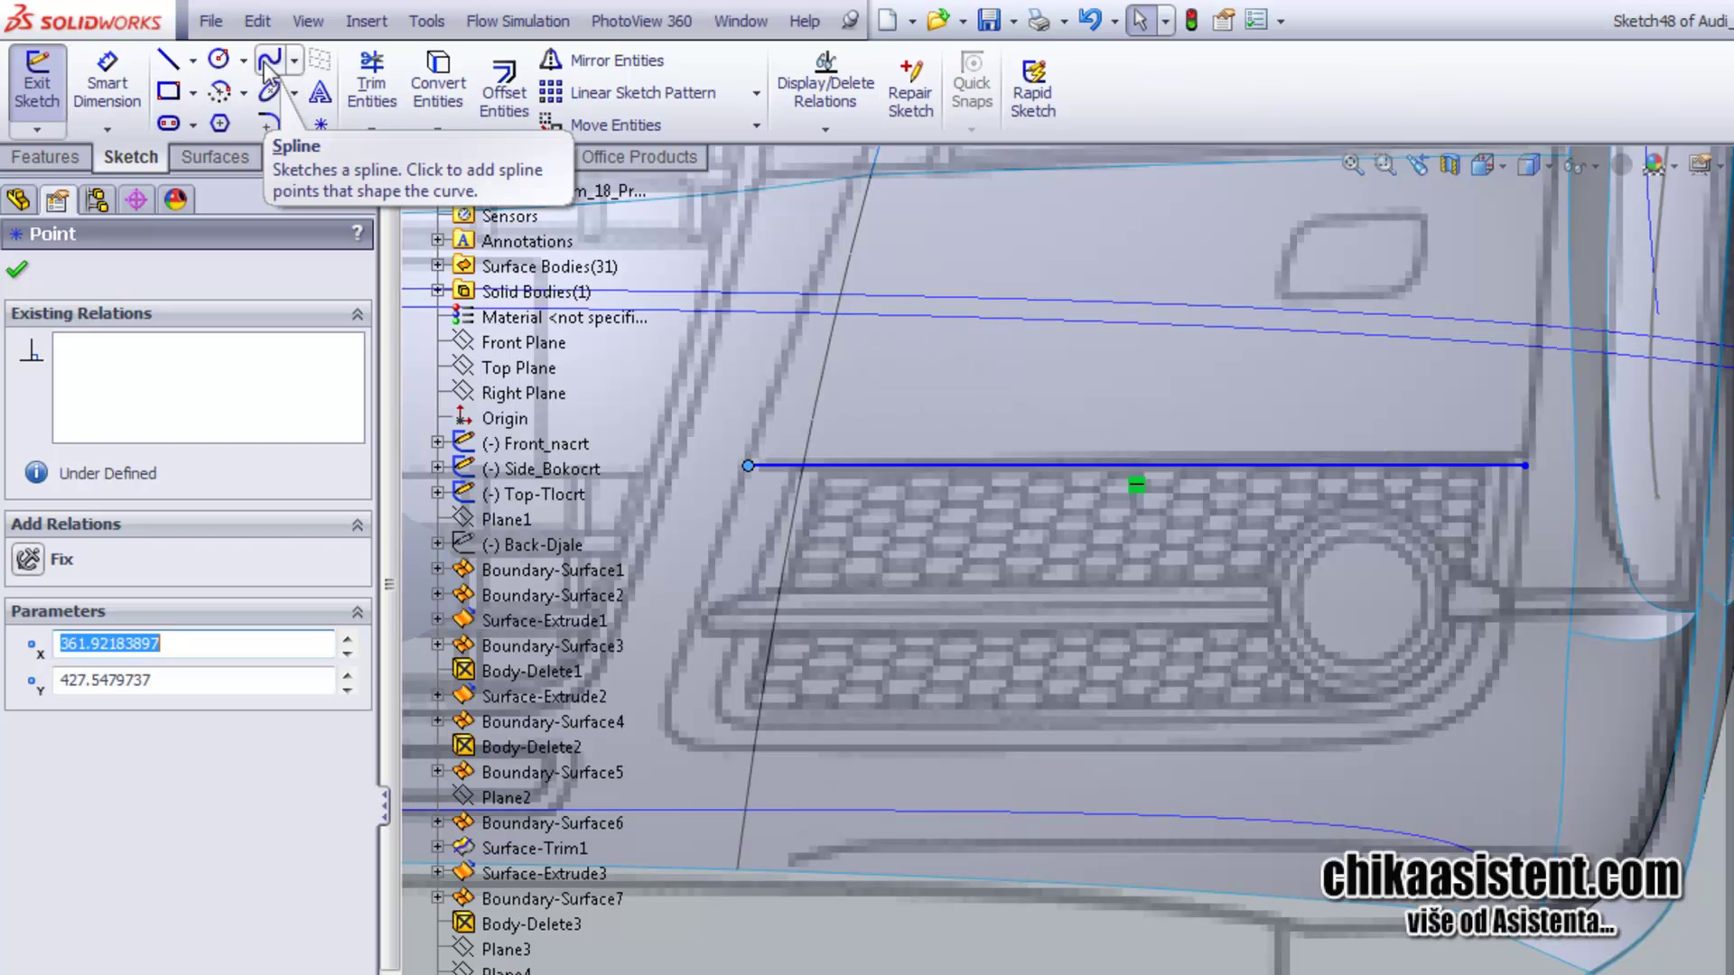
Place a spline from the top line's right end to the grille's lower left
{"action": "scroll", "coordinate": [1092, 371], "scroll_direction": "down", "scroll_amount": 2}
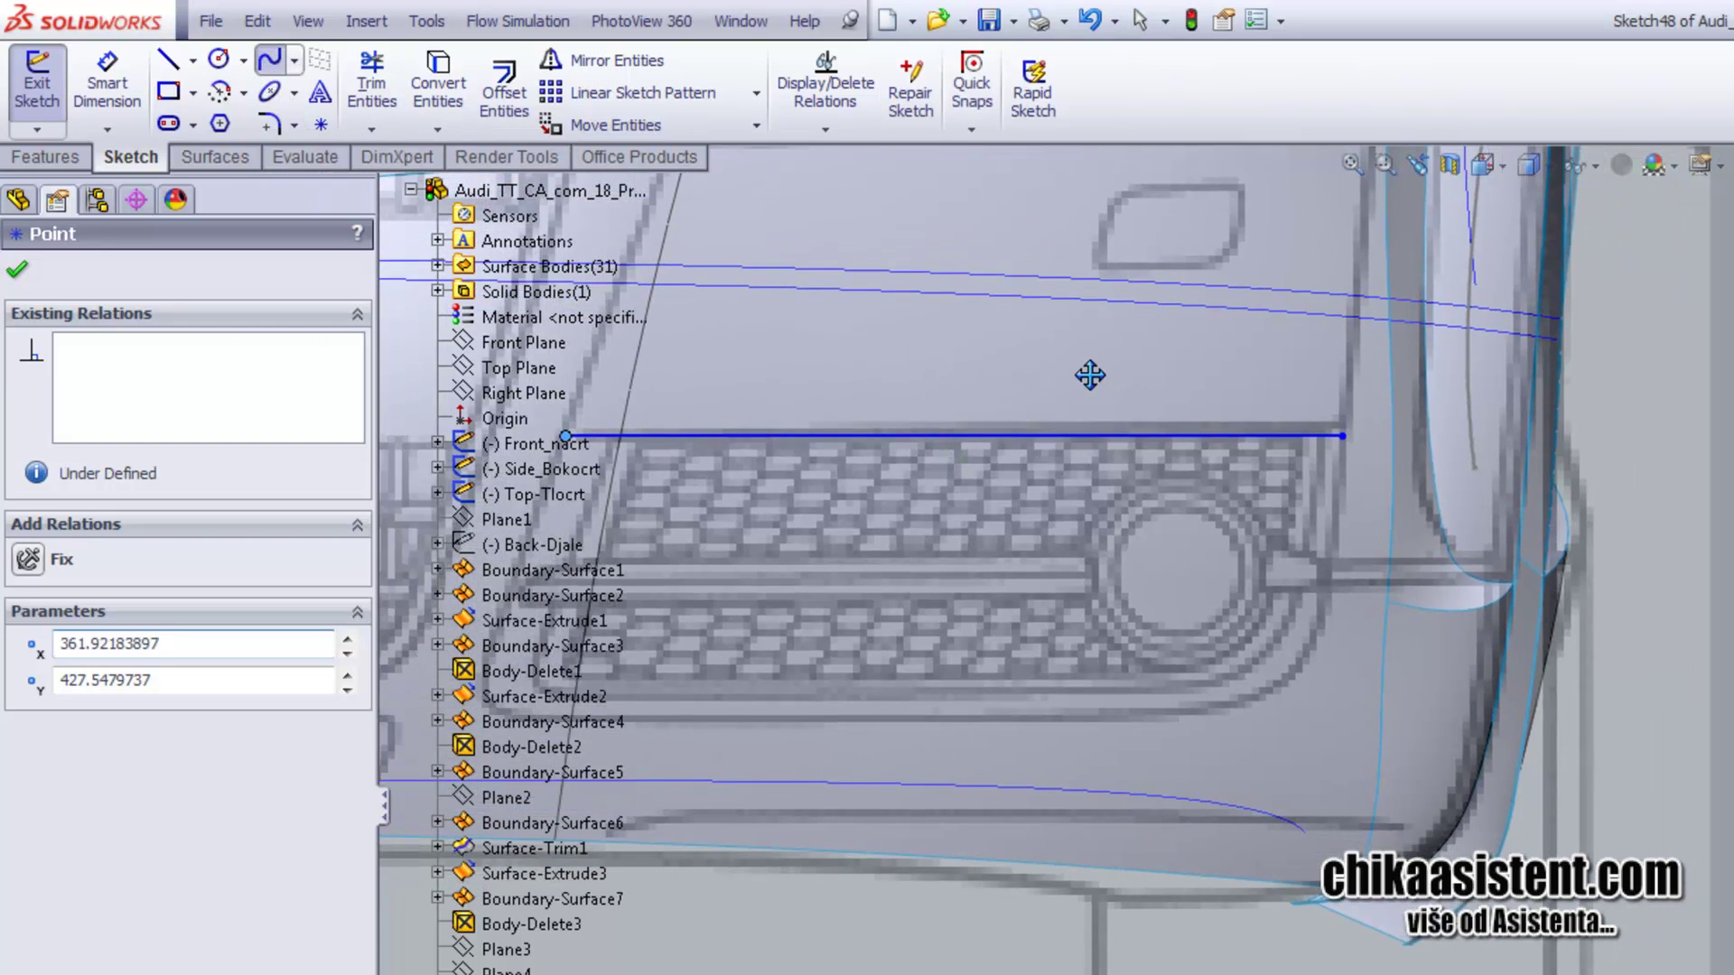
{"action": "scroll", "coordinate": [1174, 388], "scroll_direction": "down", "scroll_amount": 2}
{"action": "scroll", "coordinate": [1402, 353], "scroll_direction": "down", "scroll_amount": 2}
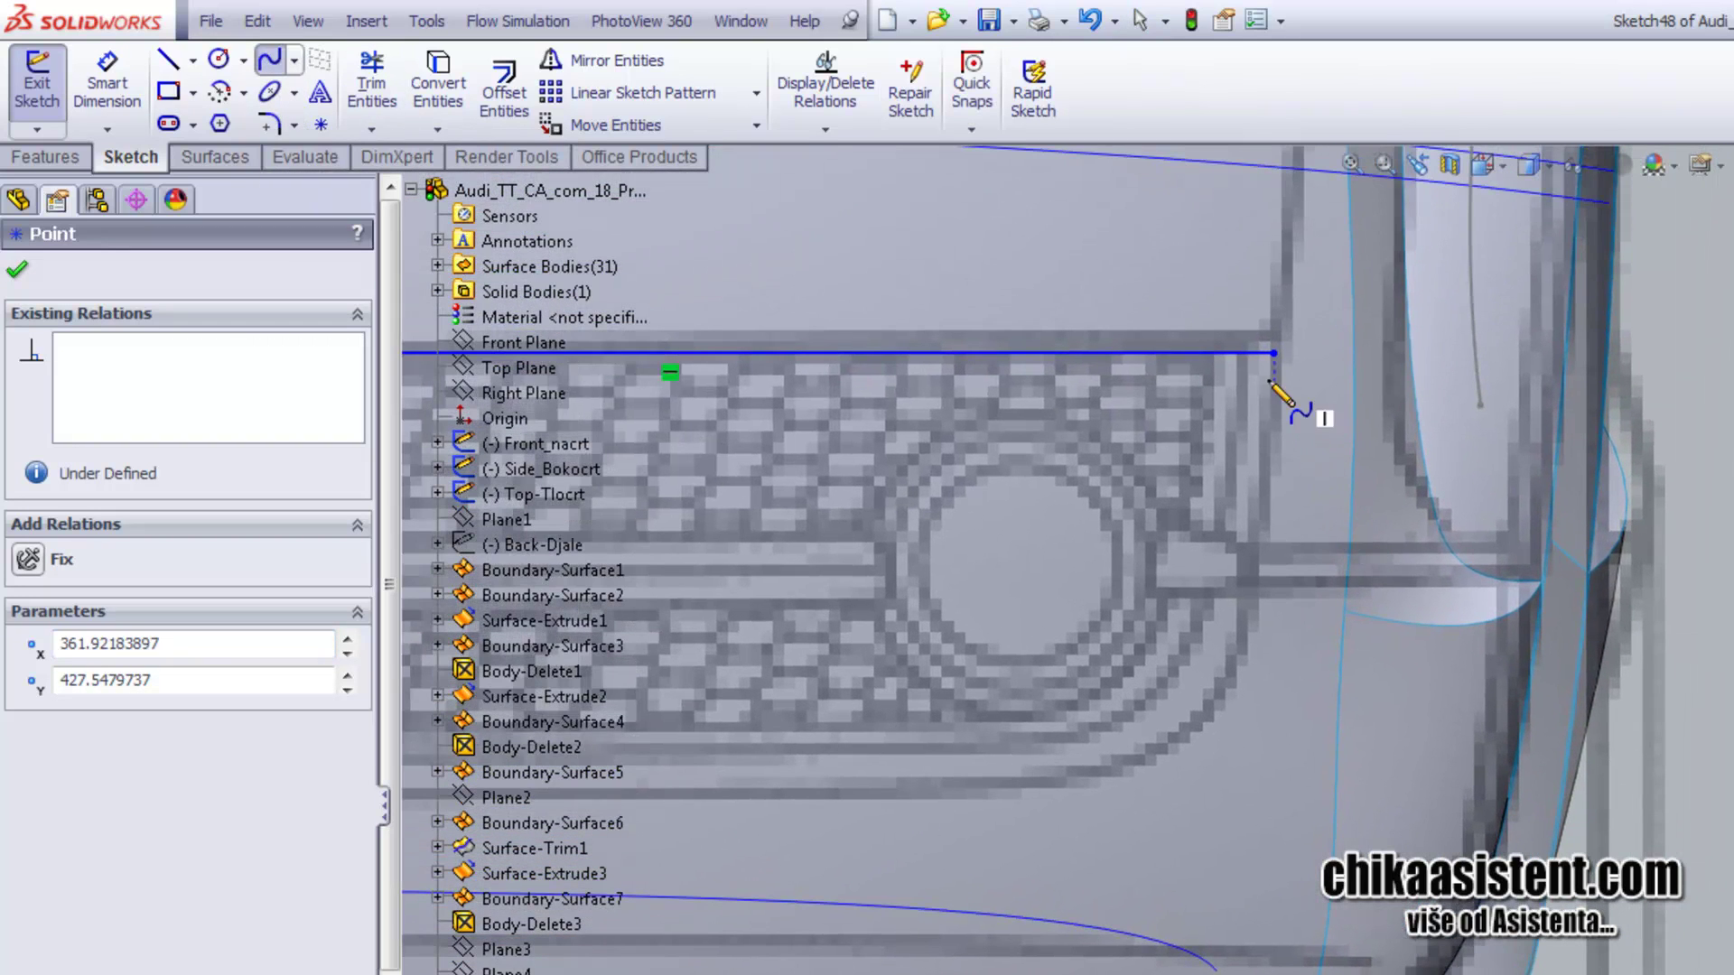
{"action": "left_click", "coordinate": [1273, 352]}
{"action": "scroll", "coordinate": [1219, 638], "scroll_direction": "down", "scroll_amount": 2}
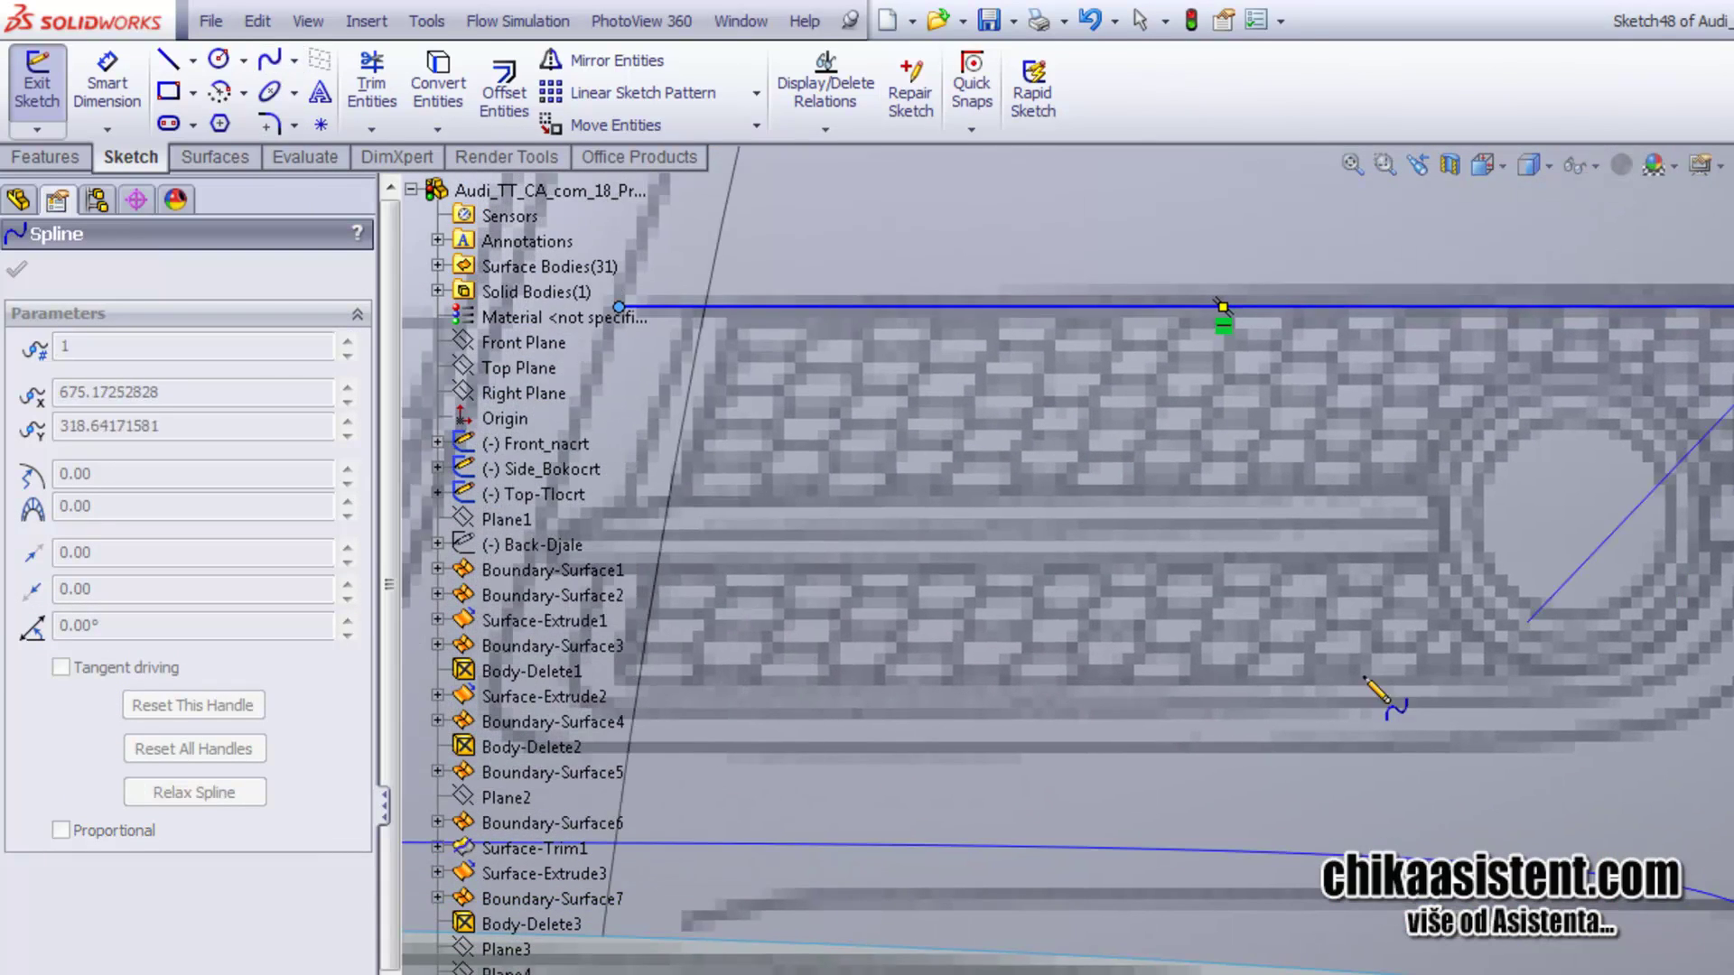
{"action": "scroll", "coordinate": [1373, 696], "scroll_direction": "down", "scroll_amount": 2}
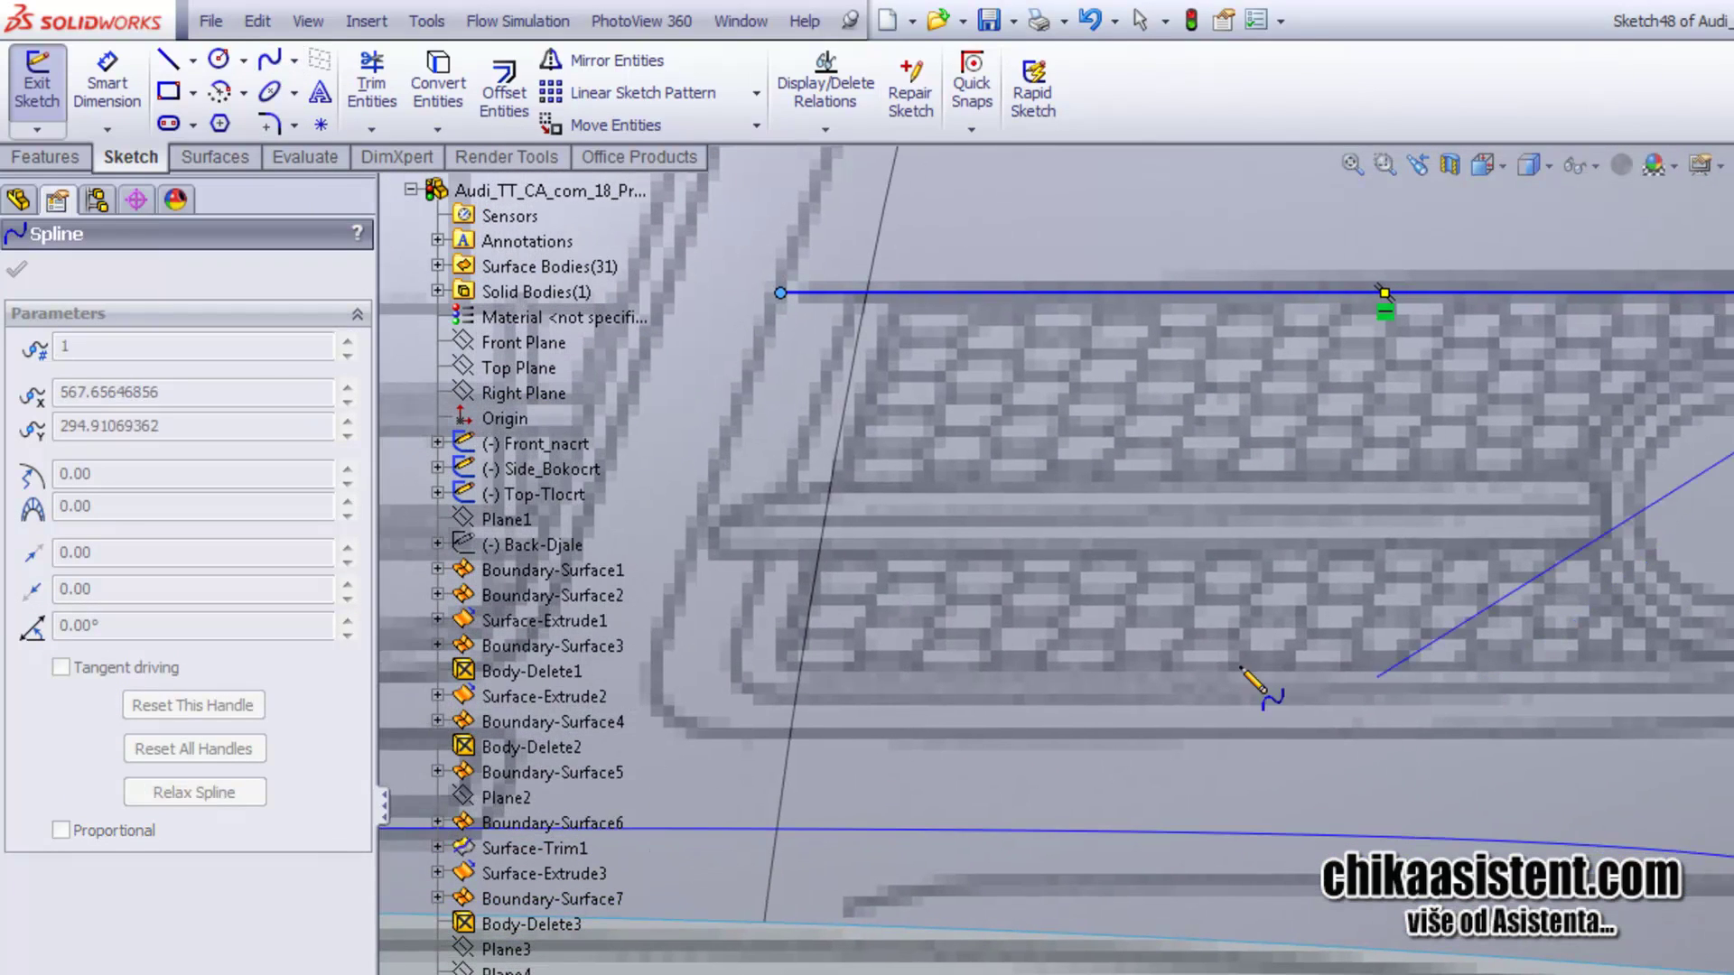
{"action": "left_click", "coordinate": [705, 732]}
{"action": "key", "text": "Escape"}
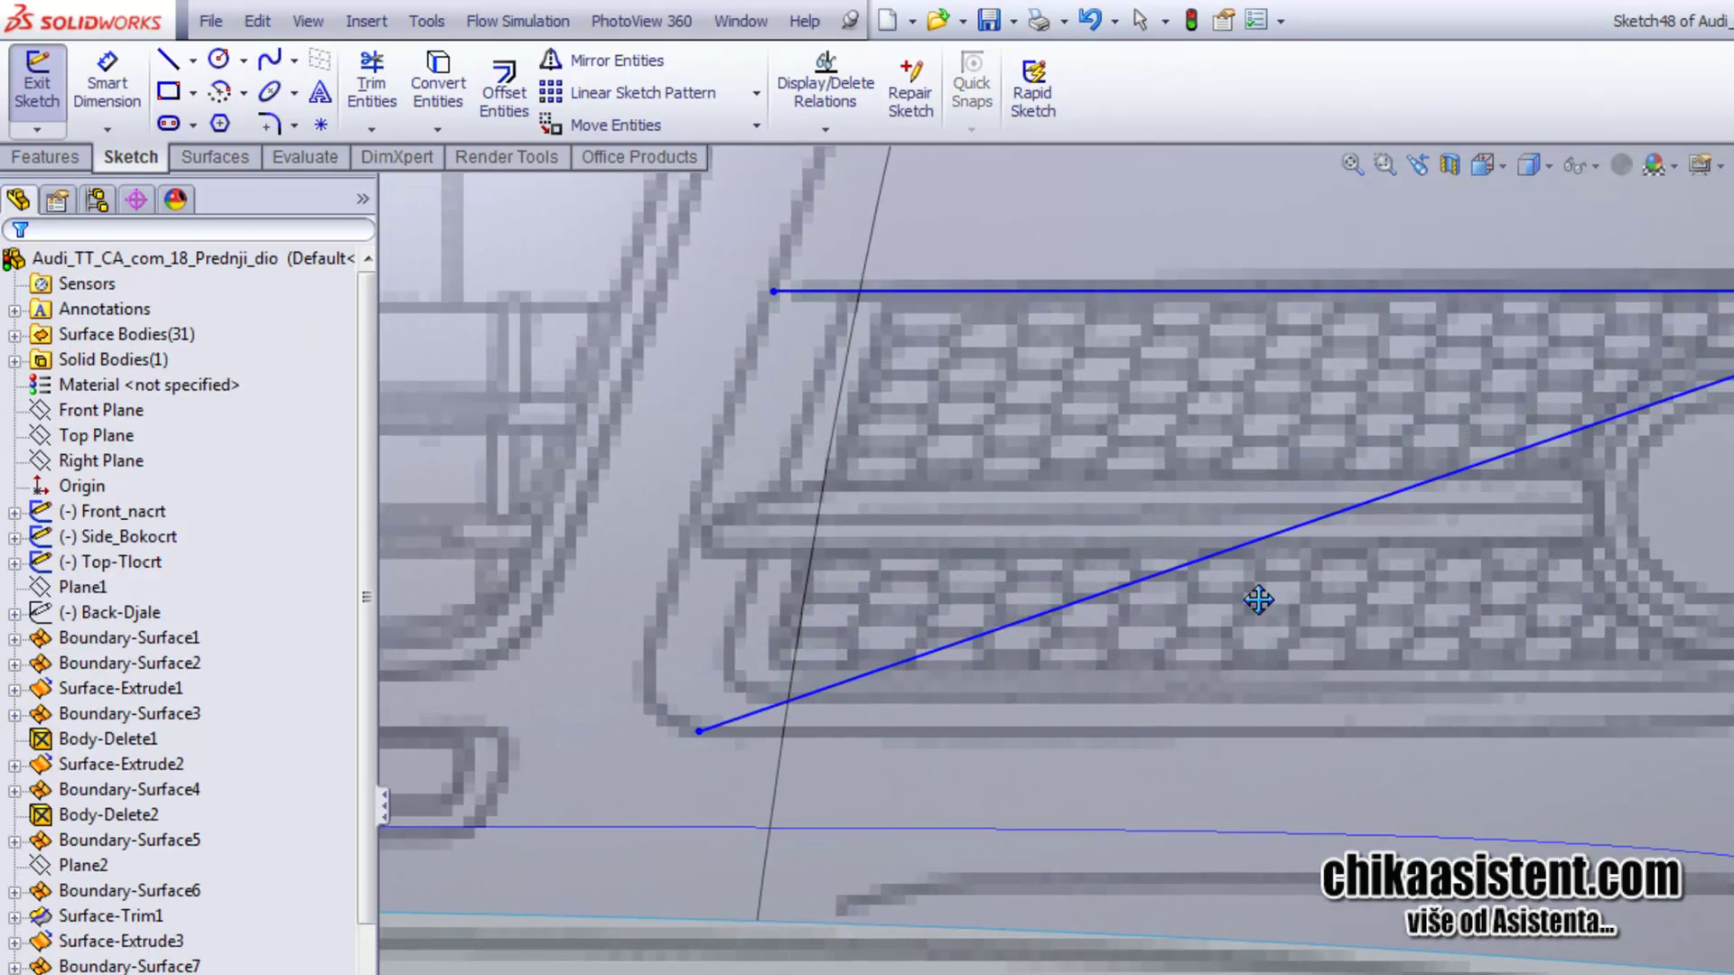
Reshape the spline to curve around the grille's rounded right end and along its bottom edge
{"action": "middle_click_drag", "start_coordinate": [1258, 601], "coordinate": [1027, 593], "text": "ctrl"}
{"action": "left_click", "coordinate": [1041, 520]}
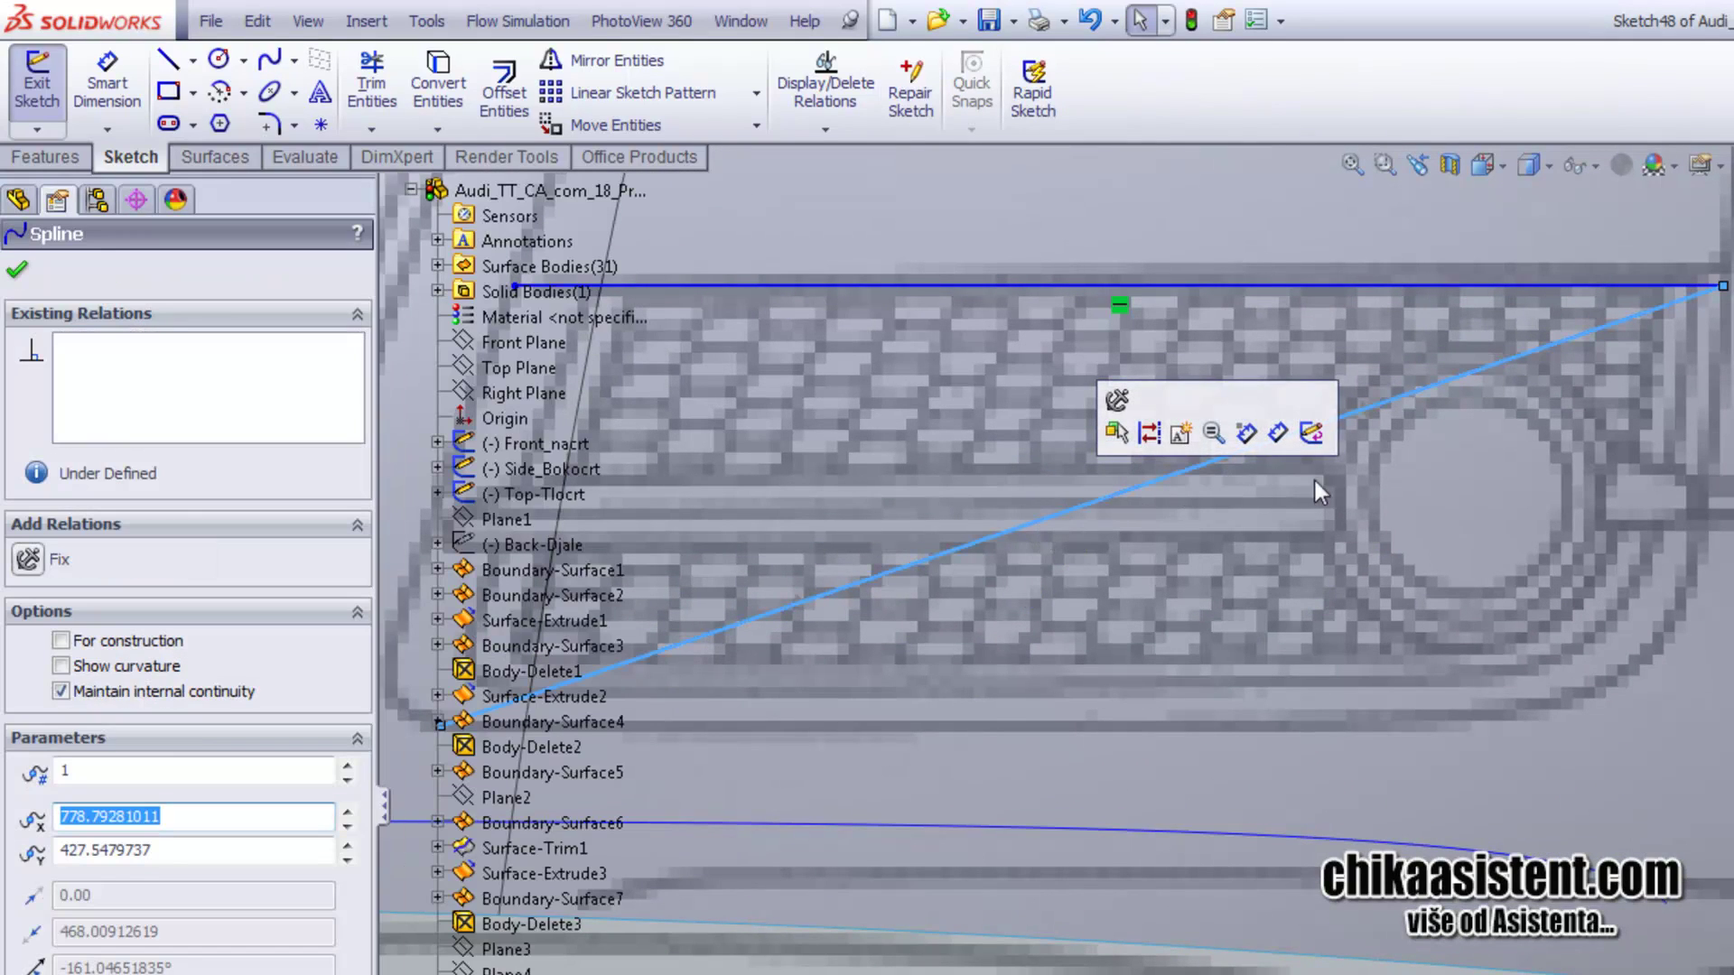
{"action": "mouse_move", "coordinate": [1358, 410]}
{"action": "left_mouse_down"}
{"action": "mouse_move", "coordinate": [1481, 593]}
{"action": "mouse_move", "coordinate": [1587, 597]}
{"action": "left_mouse_up"}
{"action": "left_click_drag", "start_coordinate": [977, 823], "coordinate": [1442, 738]}
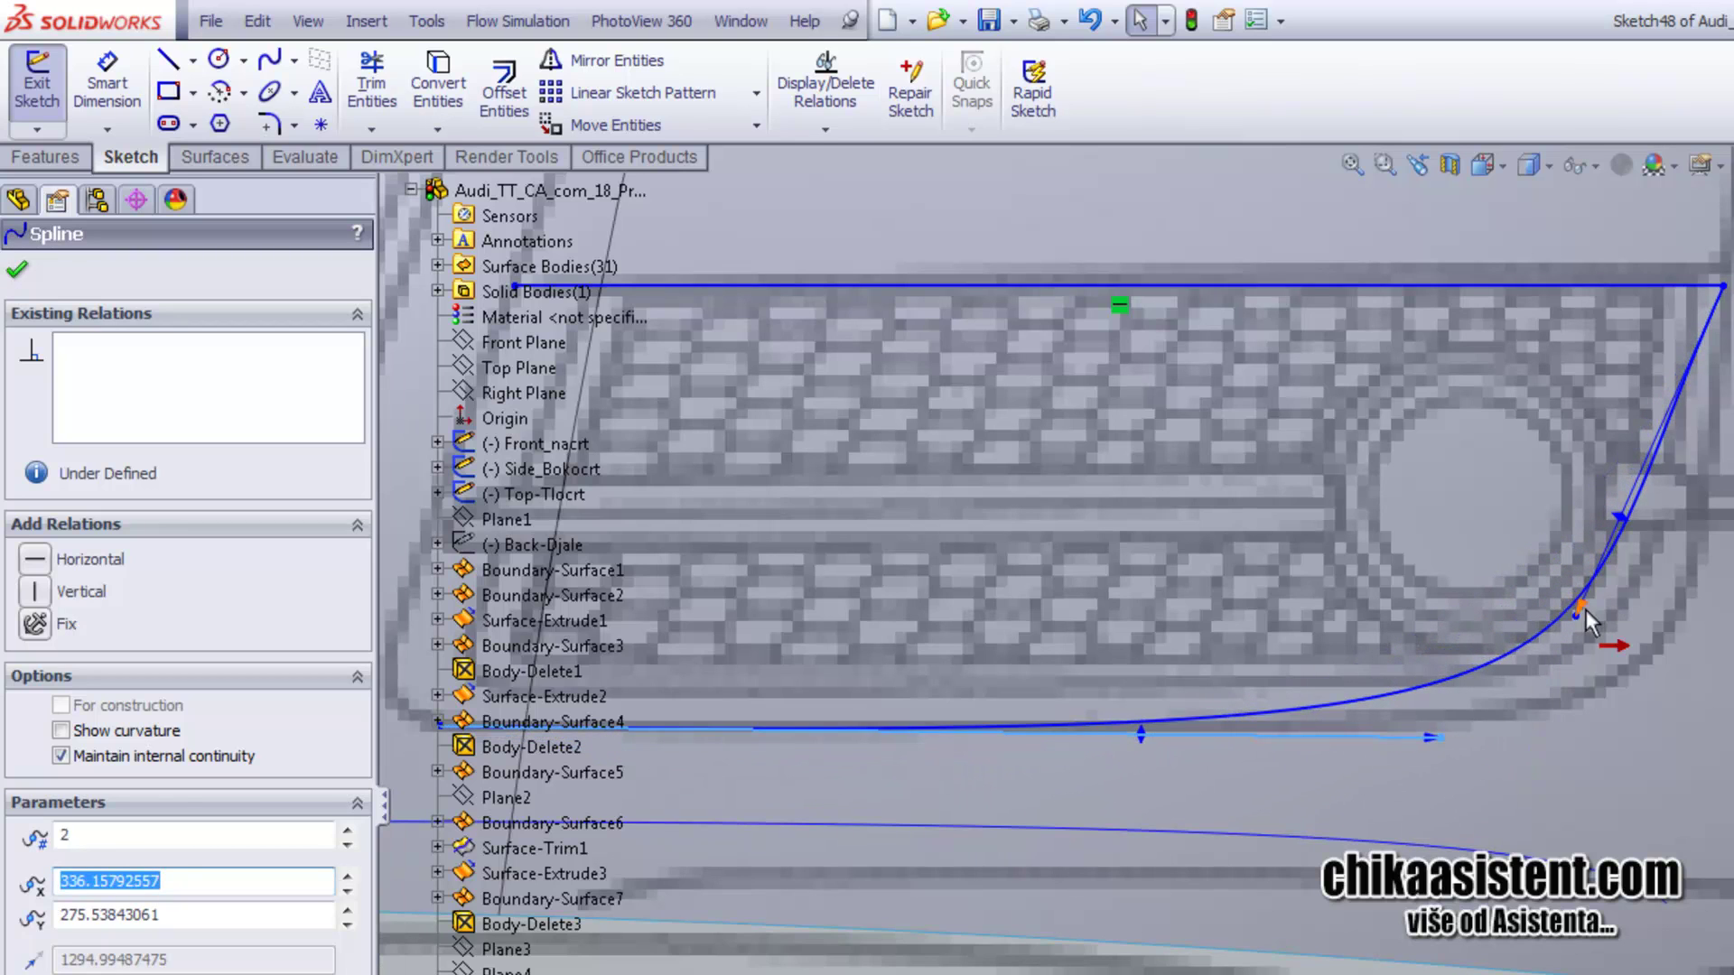
{"action": "mouse_move", "coordinate": [1586, 609]}
{"action": "left_mouse_down"}
{"action": "mouse_move", "coordinate": [1667, 636]}
{"action": "mouse_move", "coordinate": [1703, 727]}
{"action": "left_mouse_up"}
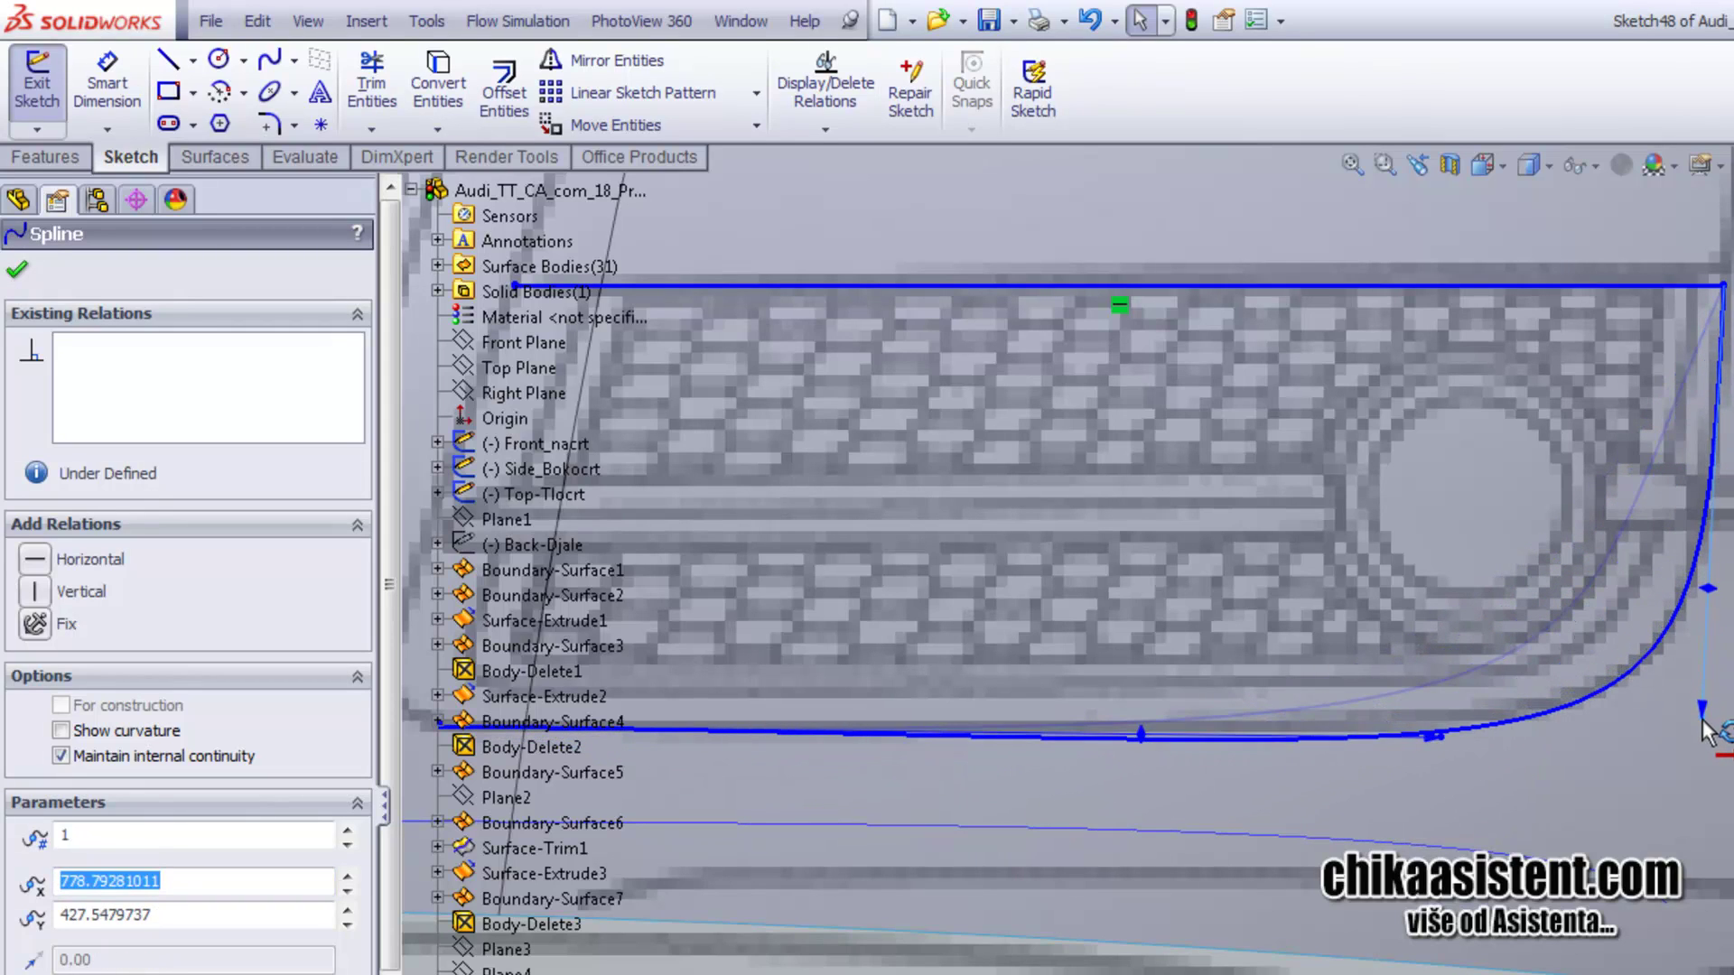
{"action": "left_click_drag", "start_coordinate": [1441, 740], "coordinate": [1498, 724]}
{"action": "left_click", "coordinate": [1695, 691]}
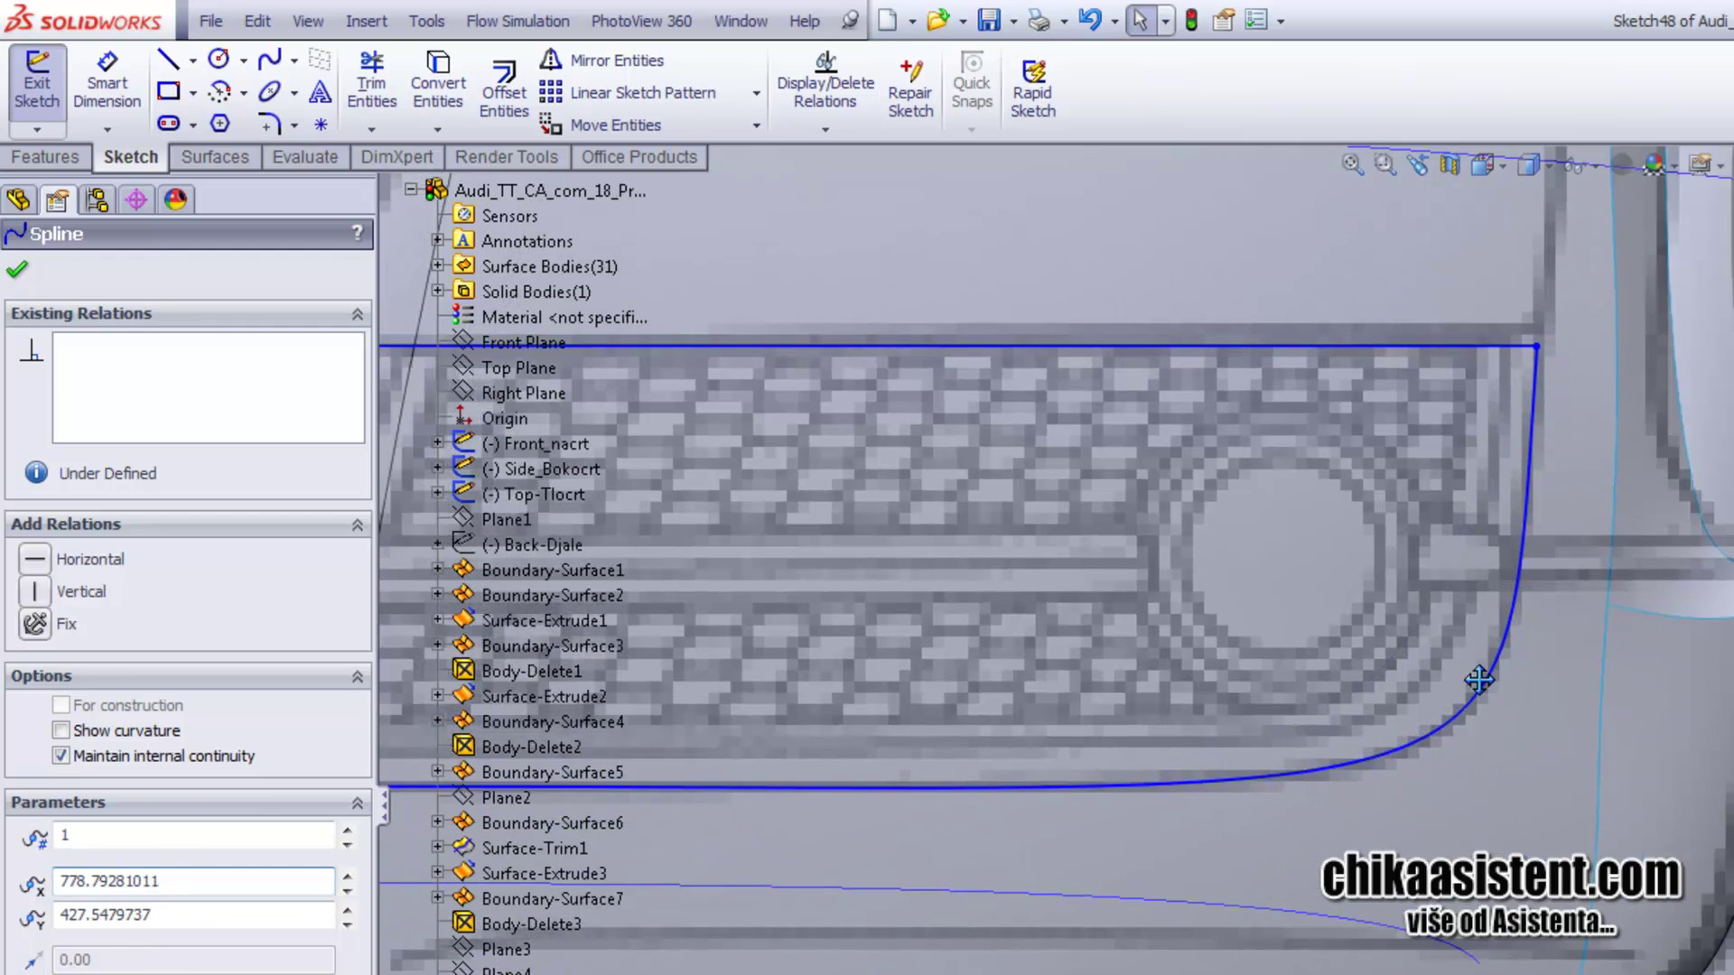
{"action": "mouse_move", "coordinate": [829, 596]}
{"action": "middle_mouse_down", "text": "ctrl"}
{"action": "mouse_move", "coordinate": [1030, 708]}
{"action": "mouse_move", "coordinate": [1123, 685]}
{"action": "middle_mouse_up", "text": "ctrl"}
Draw a slanted left-edge line and a spline corner joining it to the bottom edge's endpoint
{"action": "left_click", "coordinate": [166, 64]}
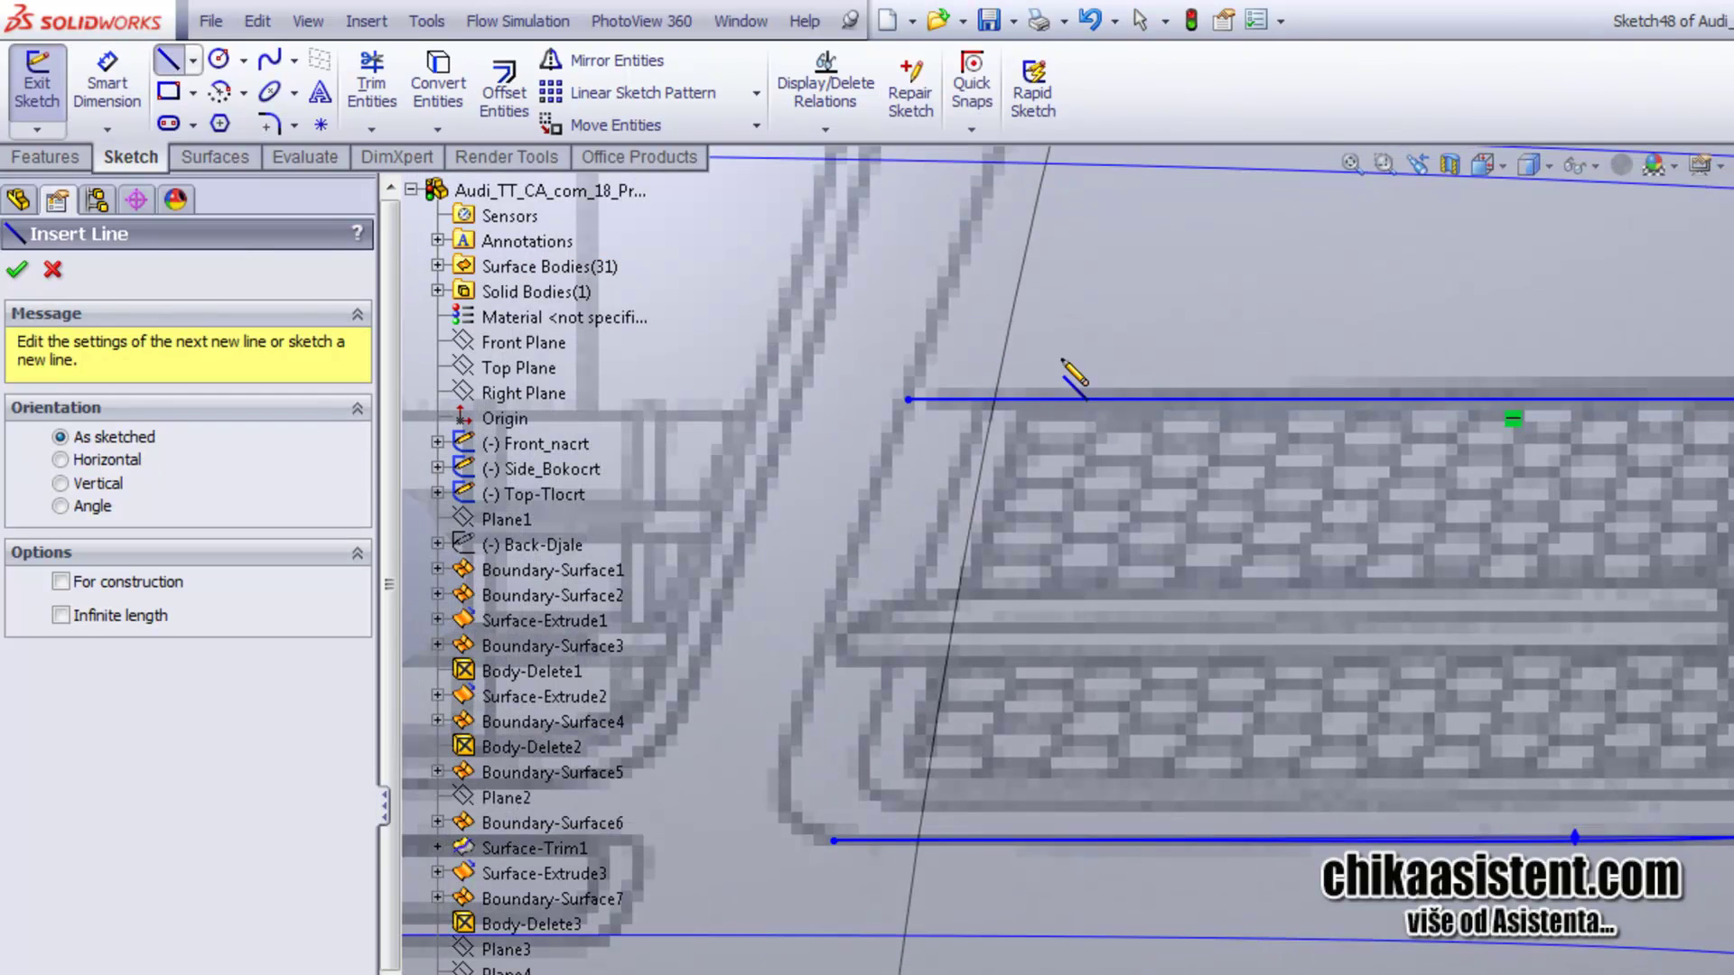
{"action": "left_click", "coordinate": [907, 400]}
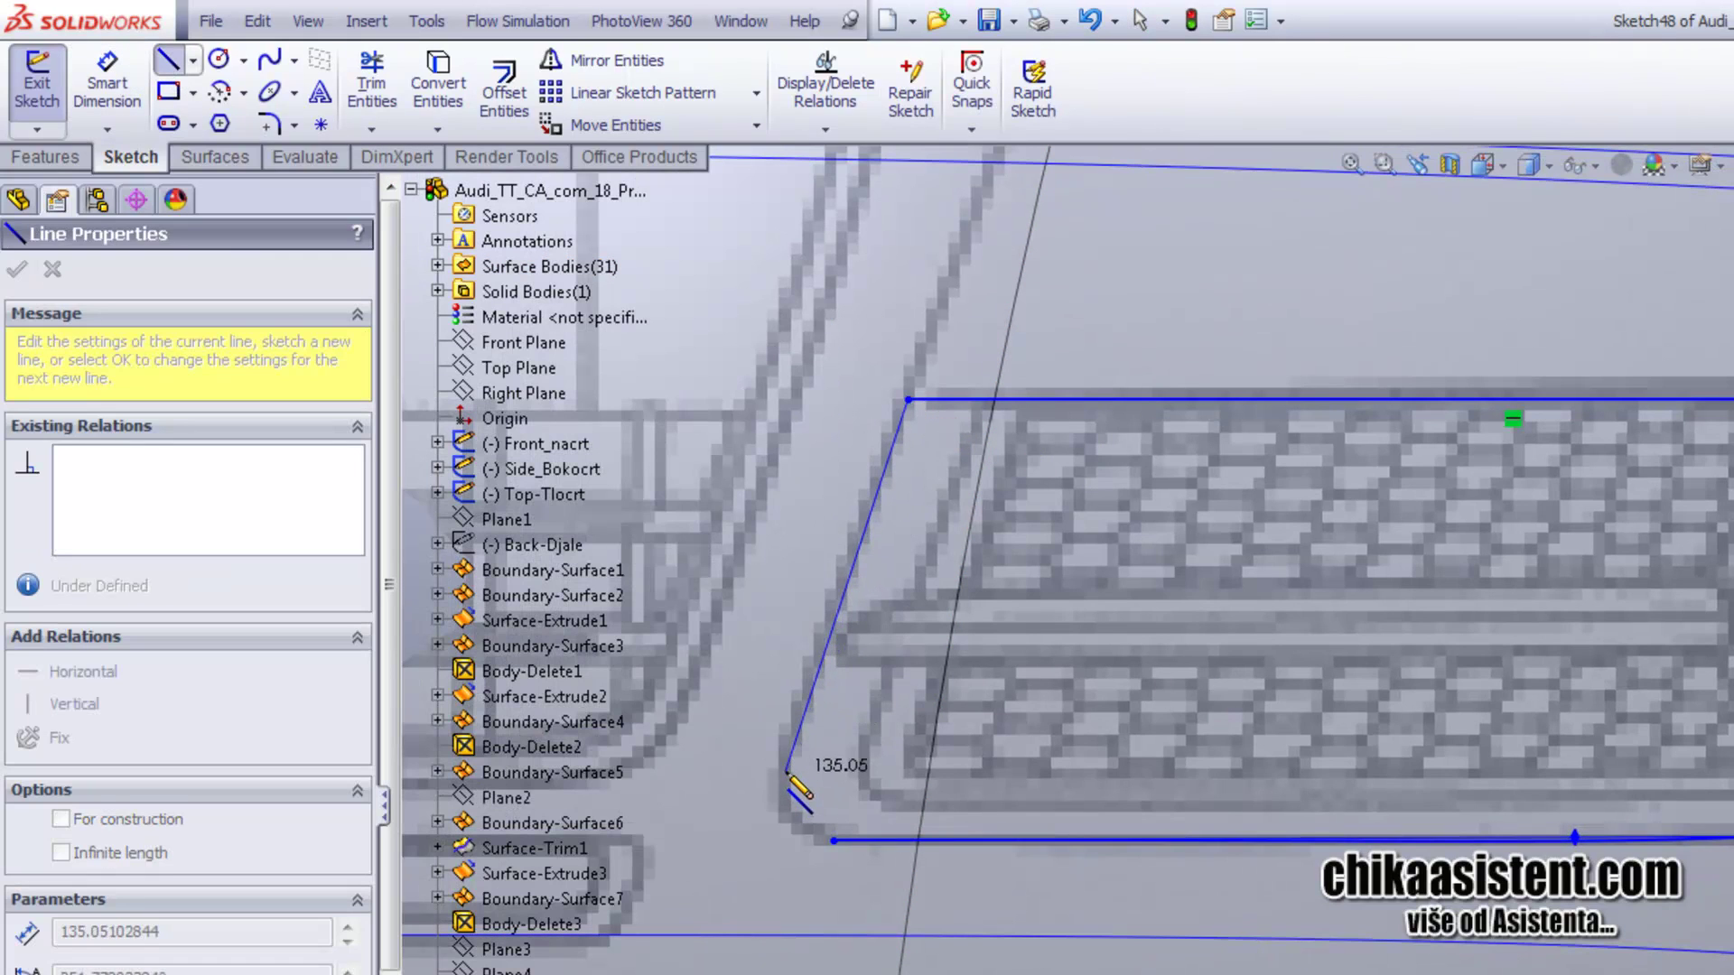
{"action": "left_click", "coordinate": [783, 778]}
{"action": "key", "text": "Escape"}
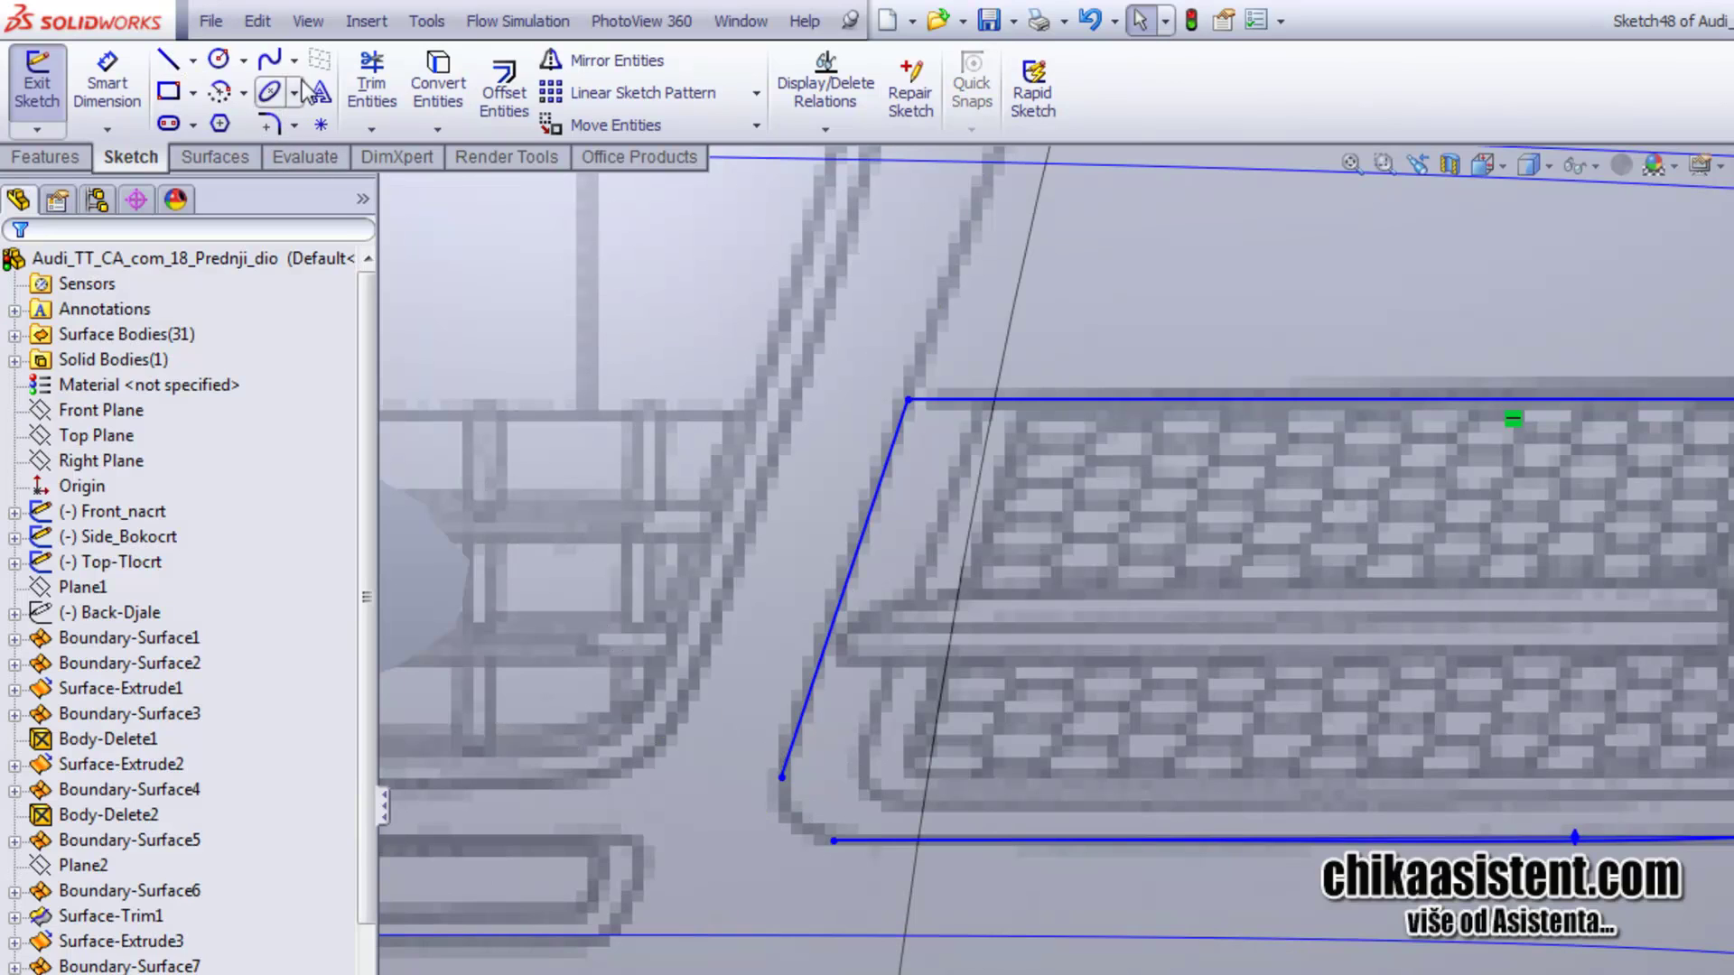
{"action": "left_click", "coordinate": [269, 63]}
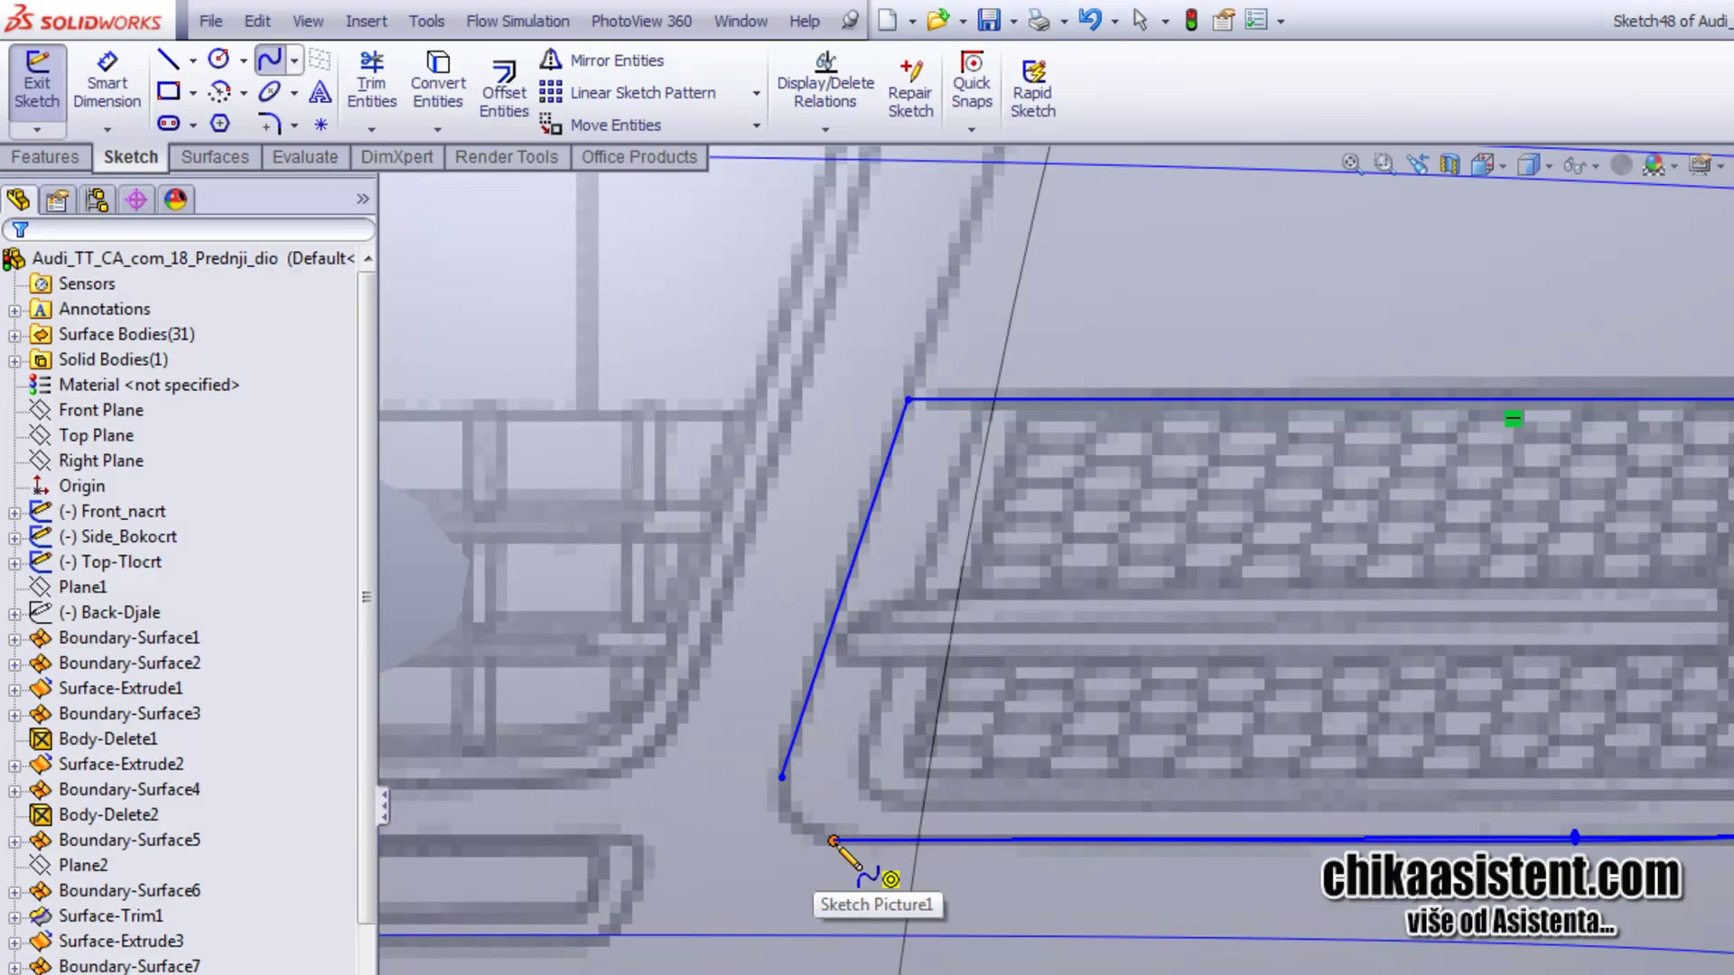
{"action": "left_click", "coordinate": [804, 820]}
{"action": "double_click", "coordinate": [832, 839]}
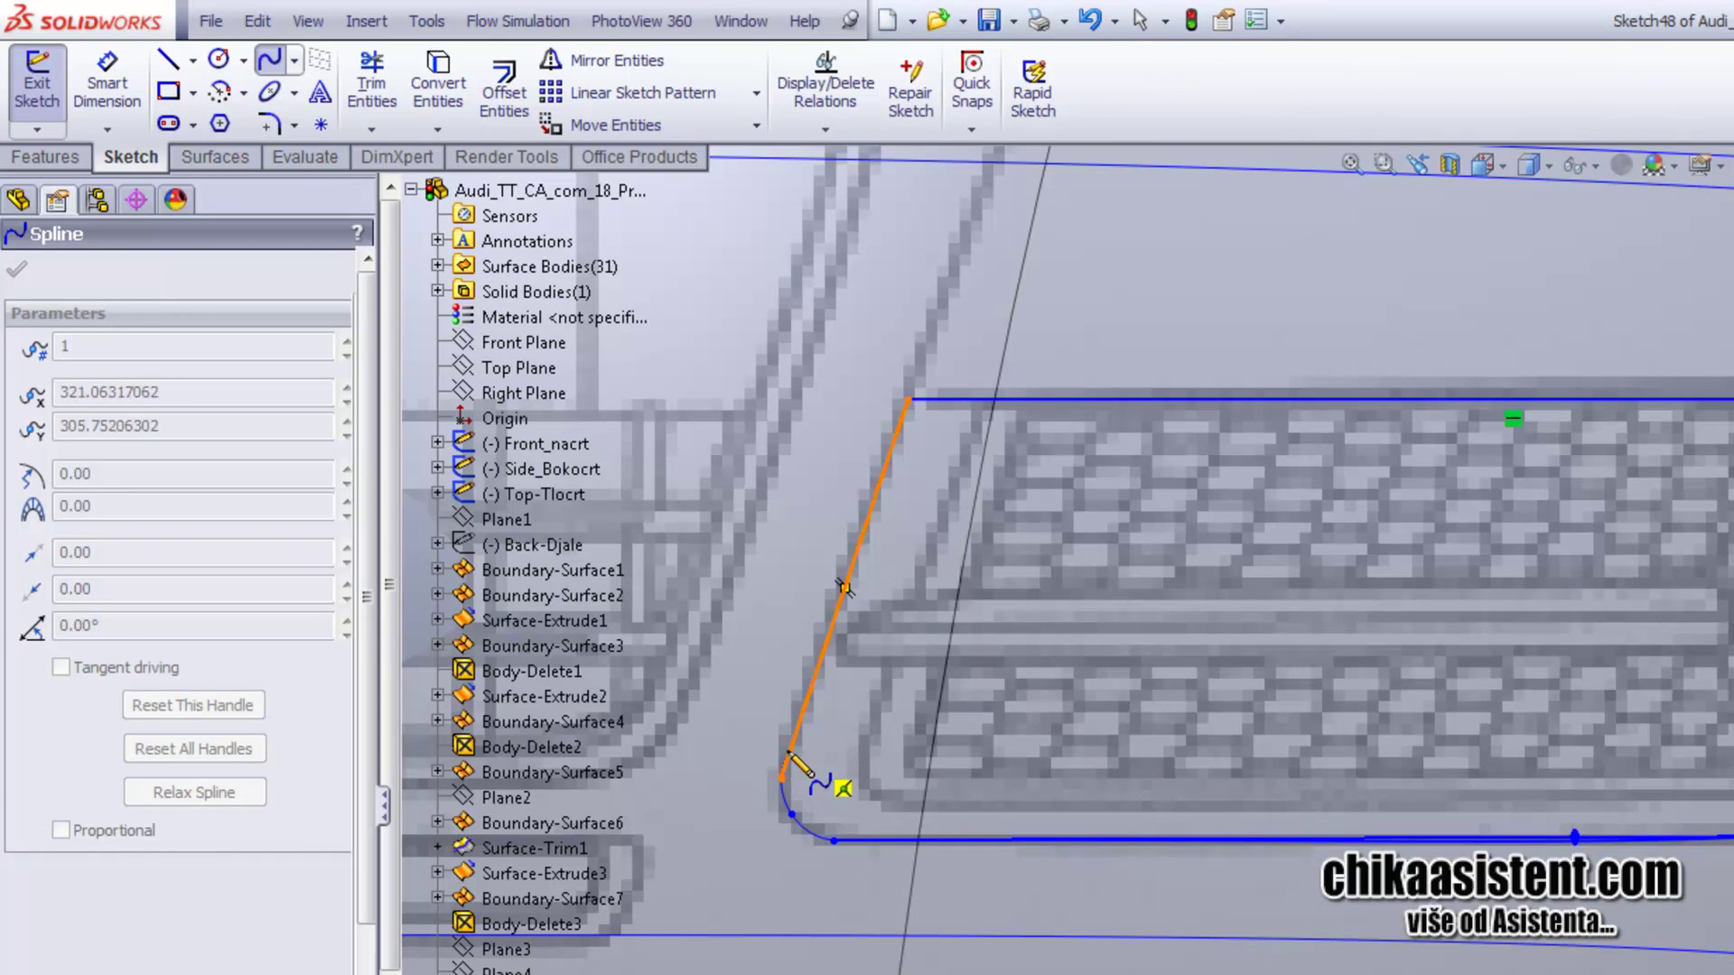
{"action": "key", "text": "Escape"}
Pan and zoom around the closed grille outline to check its corners, then orbit to an angled view
{"action": "middle_click_drag", "start_coordinate": [823, 834], "coordinate": [671, 775], "text": "ctrl"}
{"action": "scroll", "coordinate": [1343, 725], "scroll_direction": "up", "scroll_amount": 3}
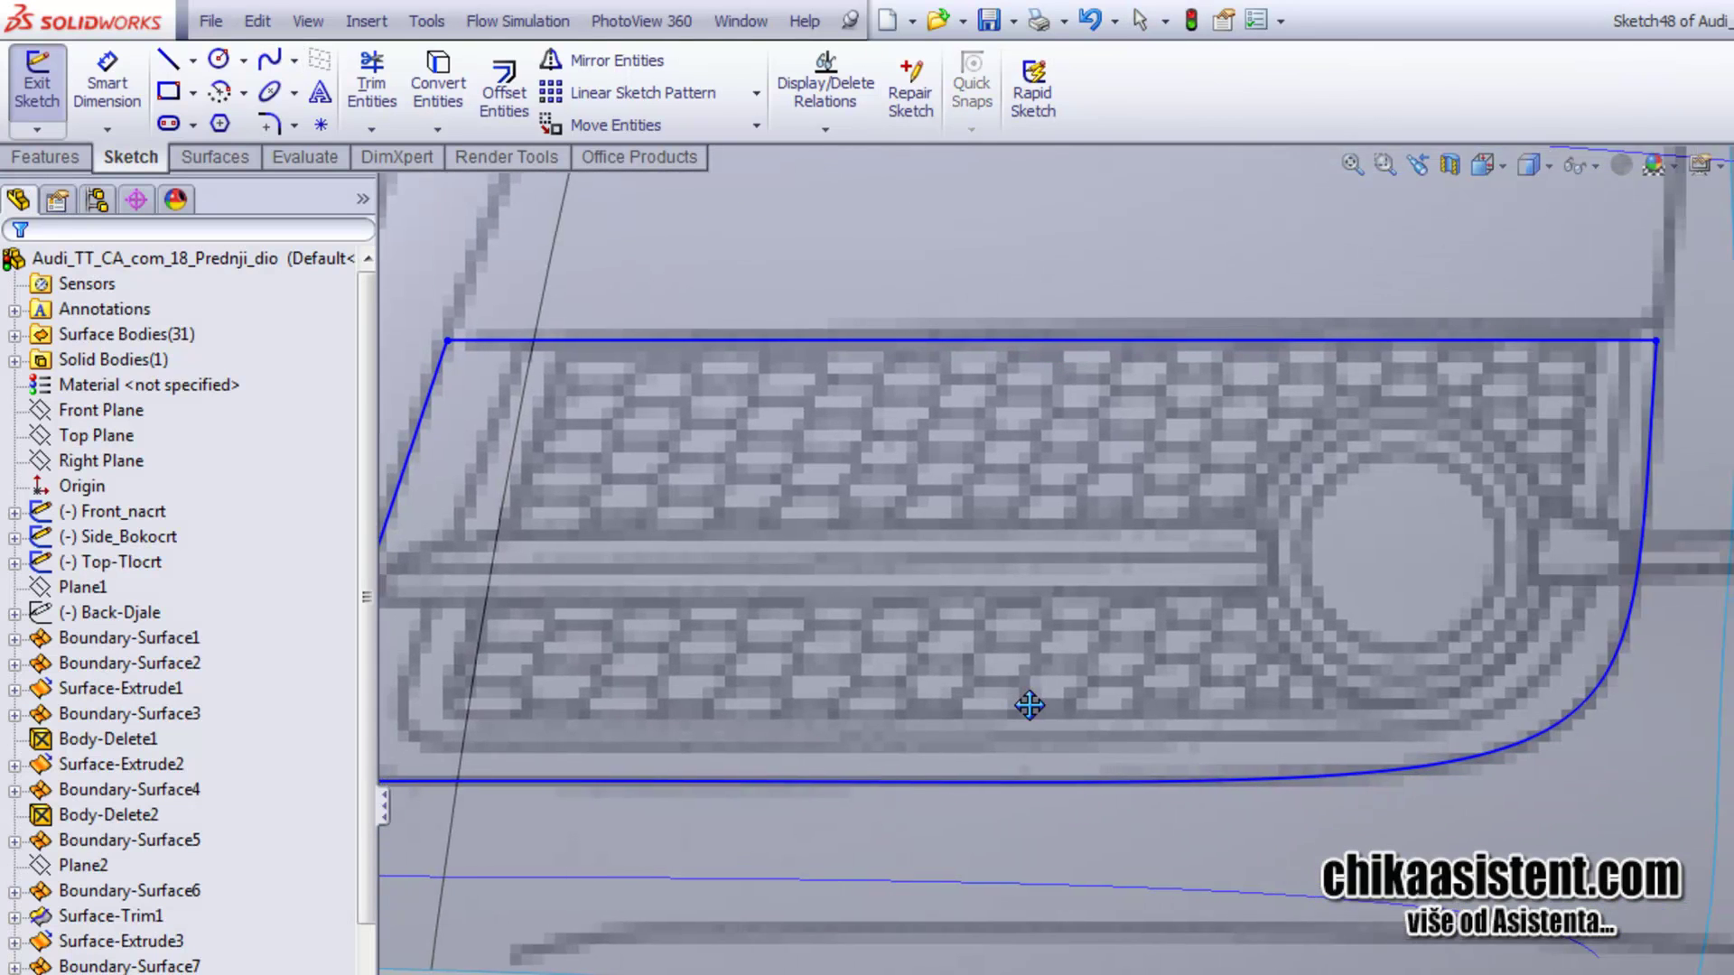
{"action": "scroll", "coordinate": [1025, 700], "scroll_direction": "down", "scroll_amount": 3}
{"action": "middle_click_drag", "start_coordinate": [1029, 747], "coordinate": [847, 657], "text": "ctrl"}
{"action": "scroll", "coordinate": [1353, 542], "scroll_direction": "down", "scroll_amount": 3}
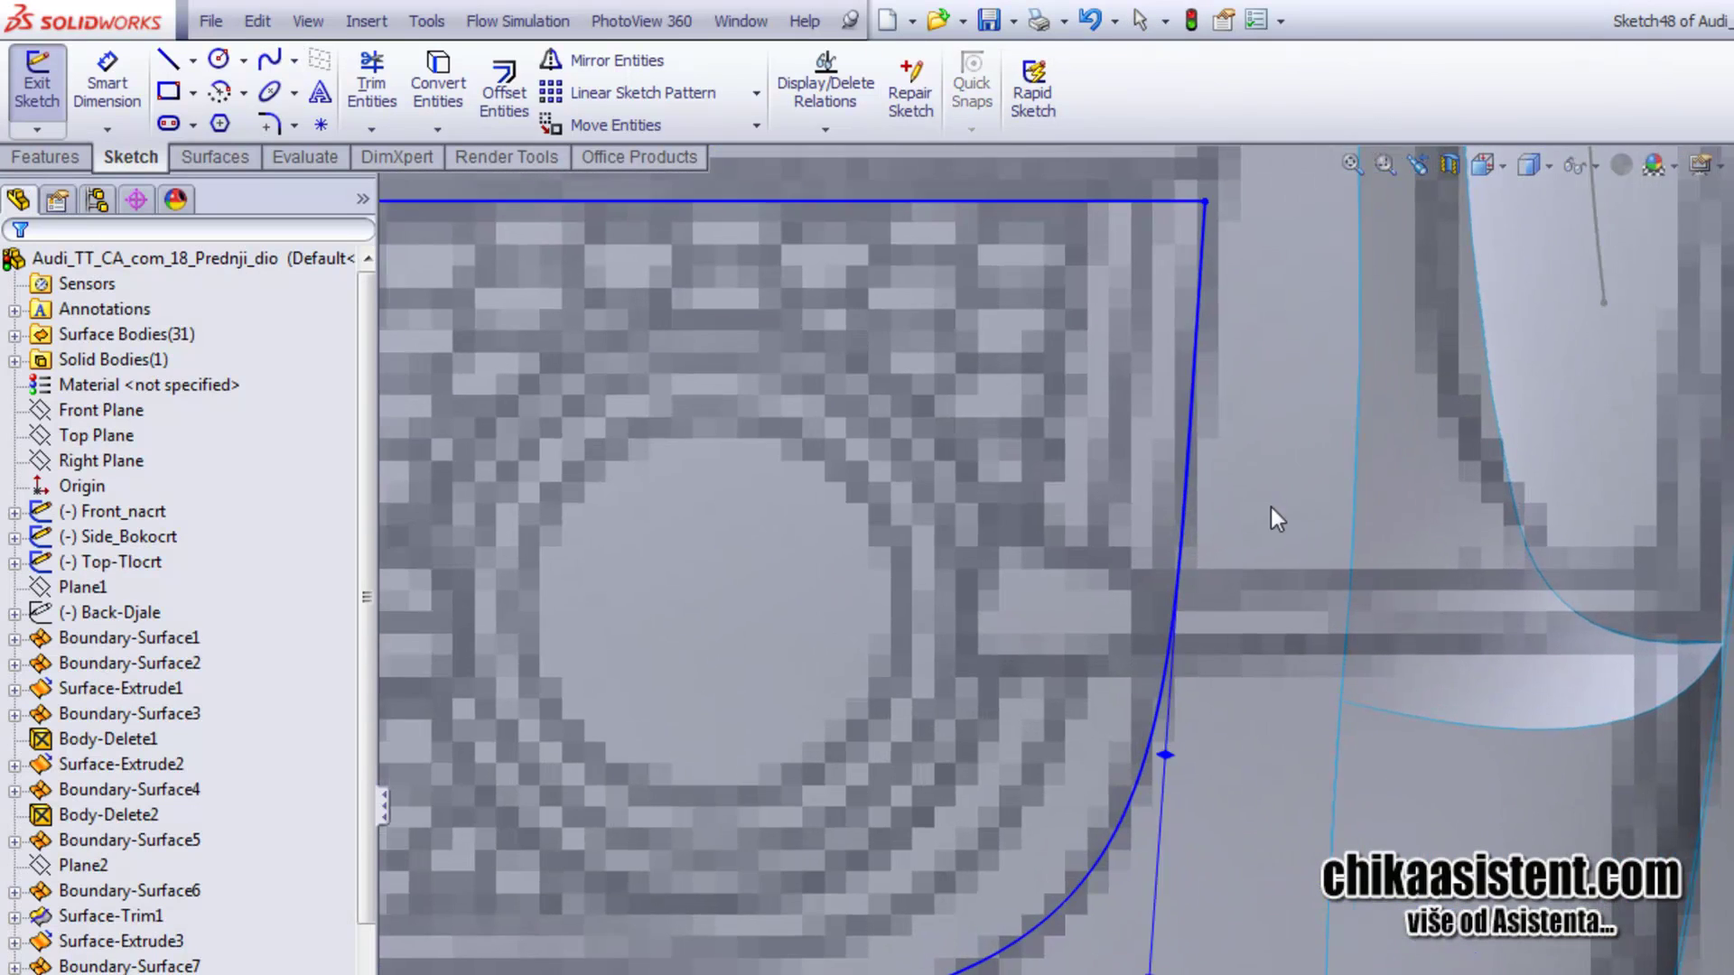
{"action": "scroll", "coordinate": [1270, 506], "scroll_direction": "up", "scroll_amount": 3}
{"action": "scroll", "coordinate": [1269, 858], "scroll_direction": "down", "scroll_amount": 5}
{"action": "middle_click_drag", "start_coordinate": [1270, 858], "coordinate": [1285, 638], "text": "ctrl"}
{"action": "scroll", "coordinate": [1285, 638], "scroll_direction": "up", "scroll_amount": 3}
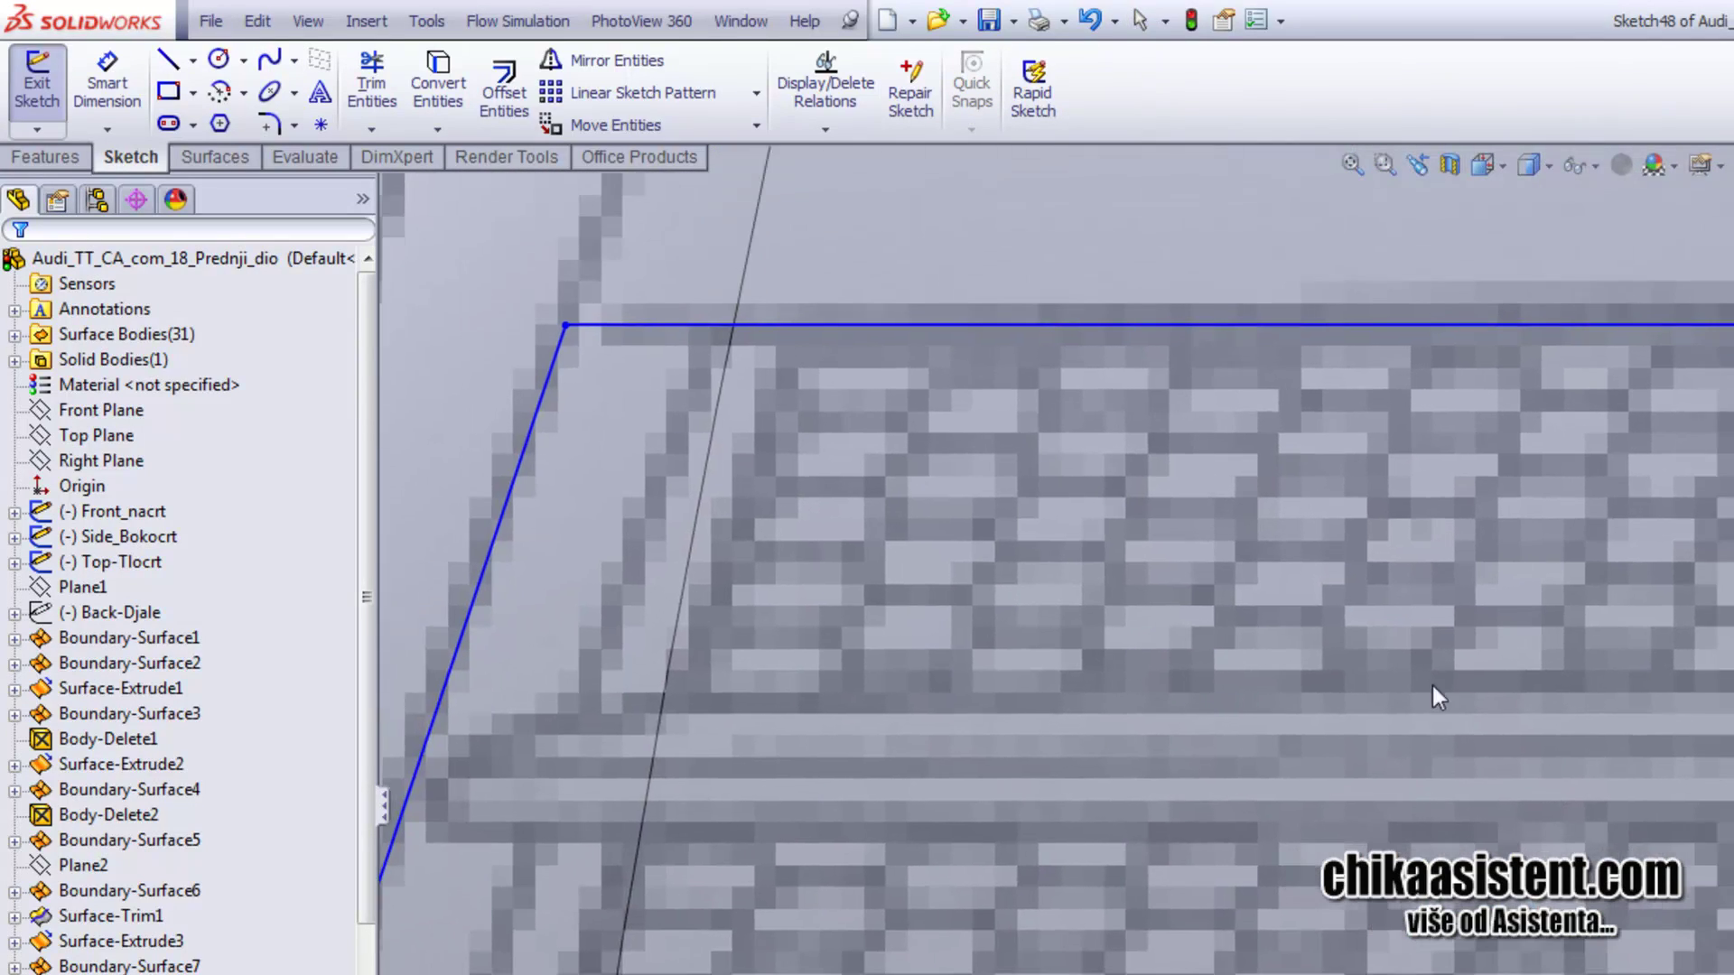
{"action": "scroll", "coordinate": [1432, 697], "scroll_direction": "down", "scroll_amount": 2}
{"action": "mouse_move", "coordinate": [1484, 666]}
{"action": "middle_mouse_down", "text": "ctrl"}
{"action": "mouse_move", "coordinate": [1433, 577]}
{"action": "mouse_move", "coordinate": [1314, 569]}
{"action": "mouse_move", "coordinate": [1268, 415]}
{"action": "middle_mouse_up", "text": "ctrl"}
{"action": "scroll", "coordinate": [1432, 572], "scroll_direction": "up", "scroll_amount": 3}
{"action": "scroll", "coordinate": [1139, 582], "scroll_direction": "up", "scroll_amount": 1}
{"action": "scroll", "coordinate": [1139, 582], "scroll_direction": "up", "scroll_amount": 1}
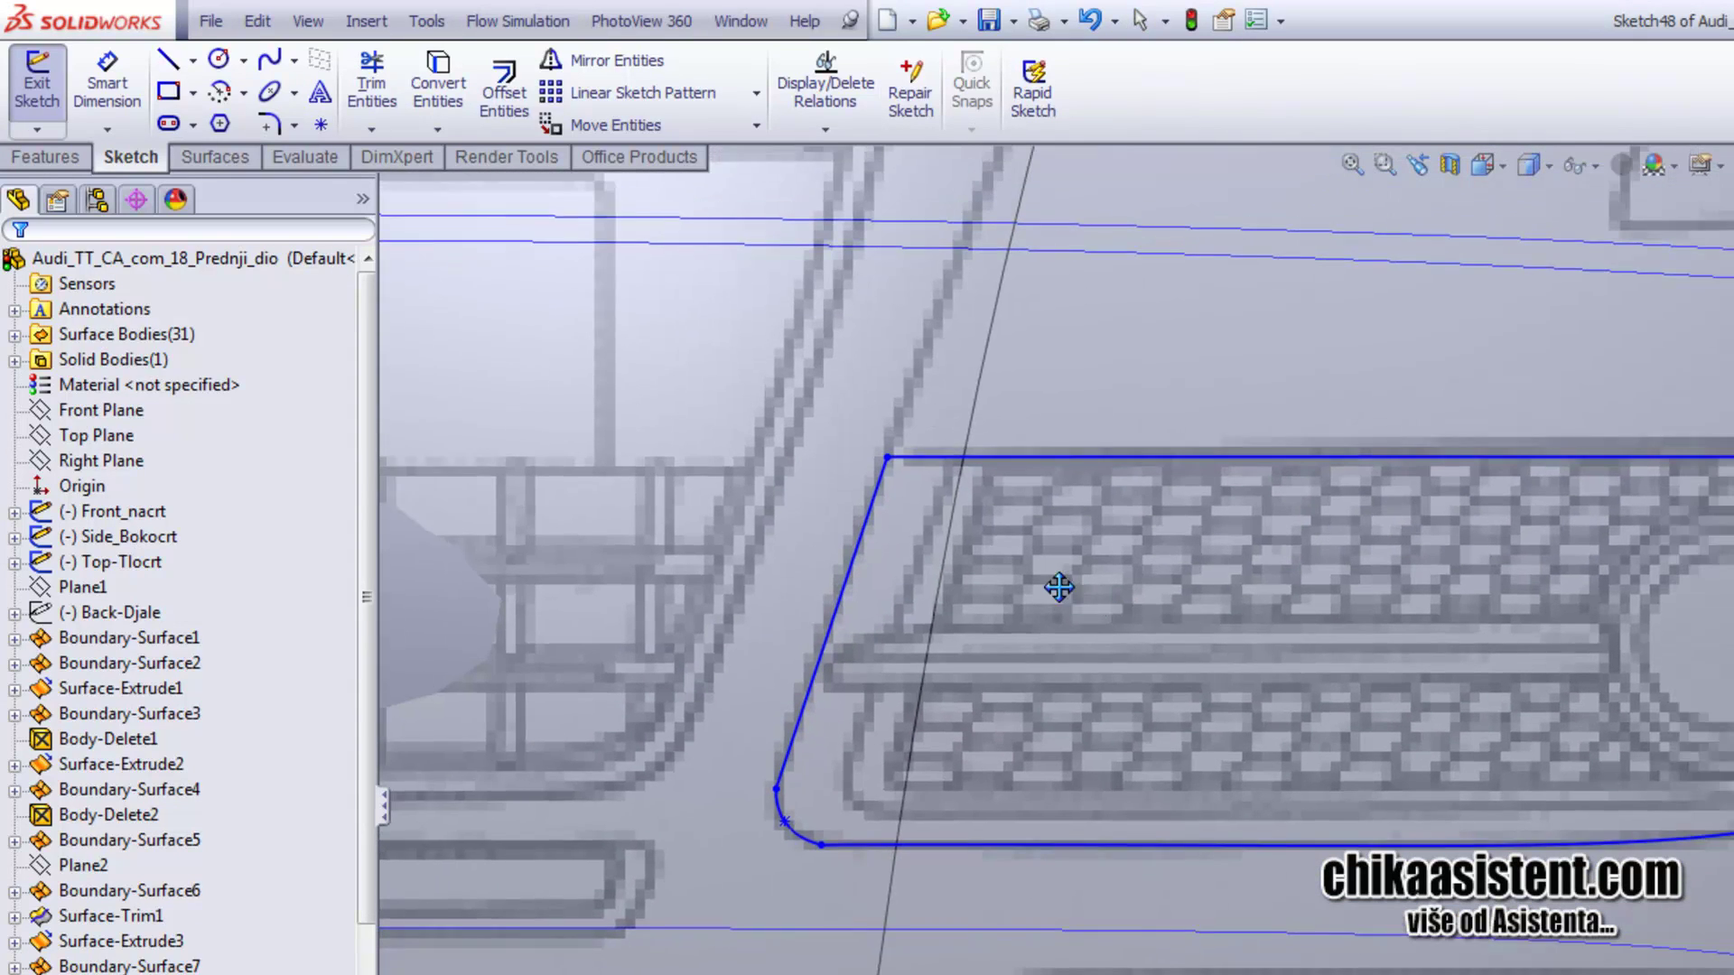
{"action": "middle_click_drag", "start_coordinate": [1056, 588], "coordinate": [890, 587], "text": "ctrl"}
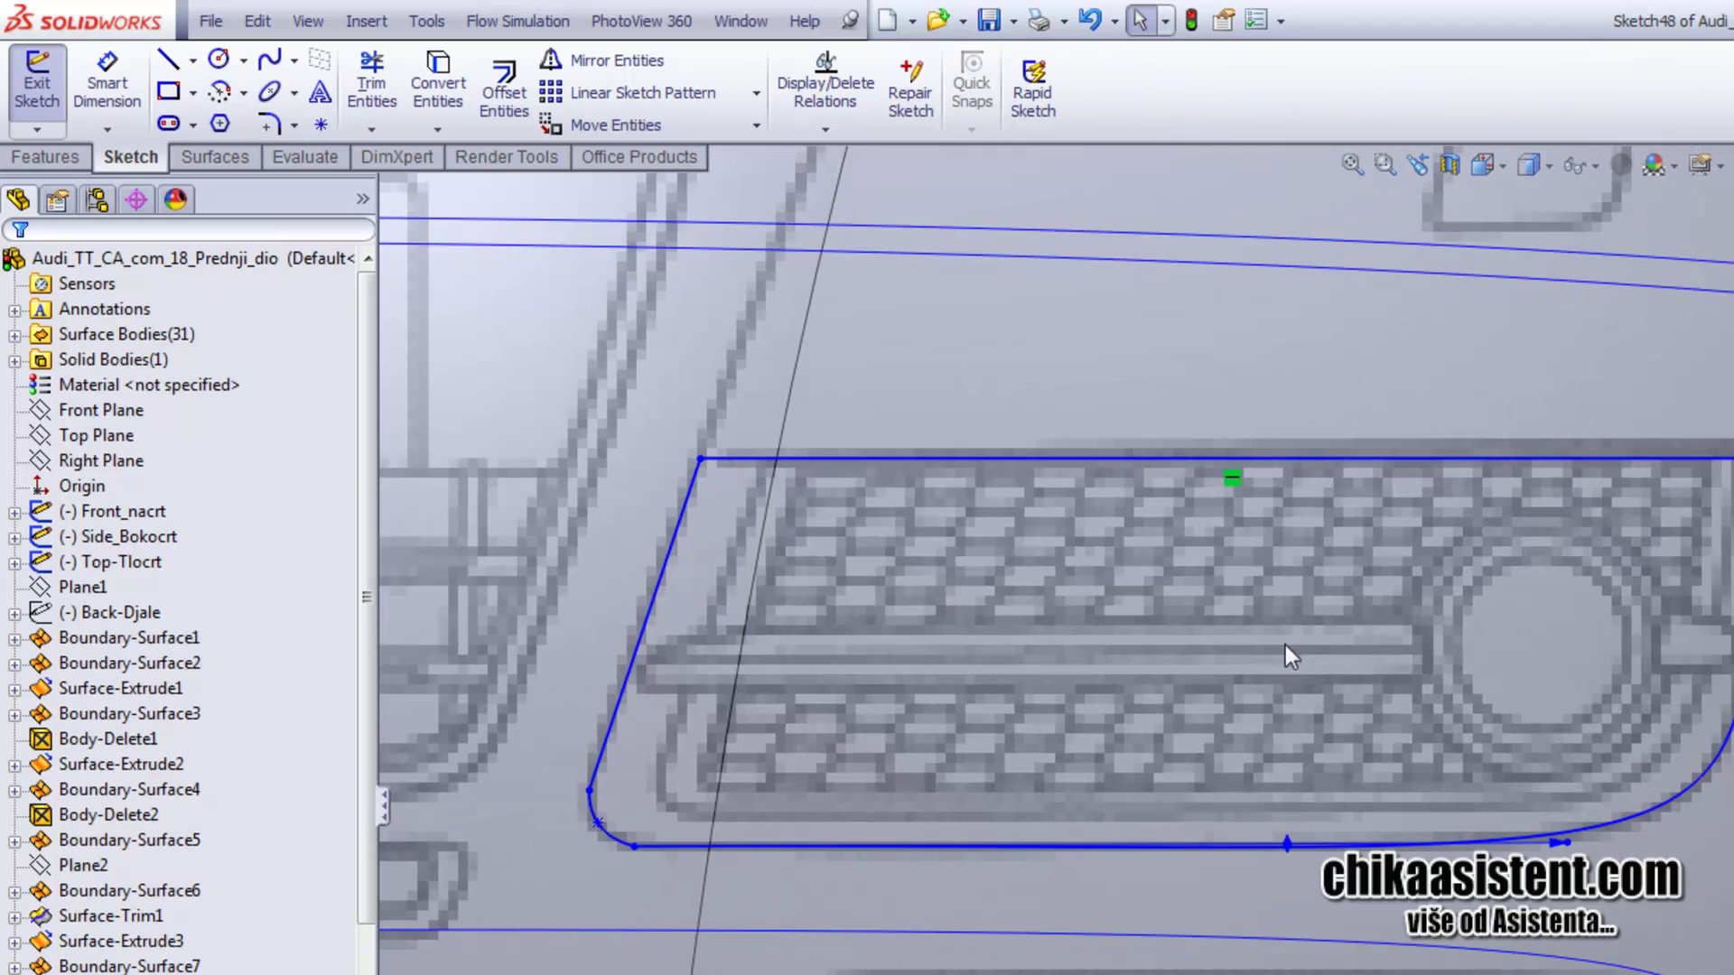
{"action": "middle_click_drag", "start_coordinate": [1285, 648], "coordinate": [1257, 655], "text": "ctrl"}
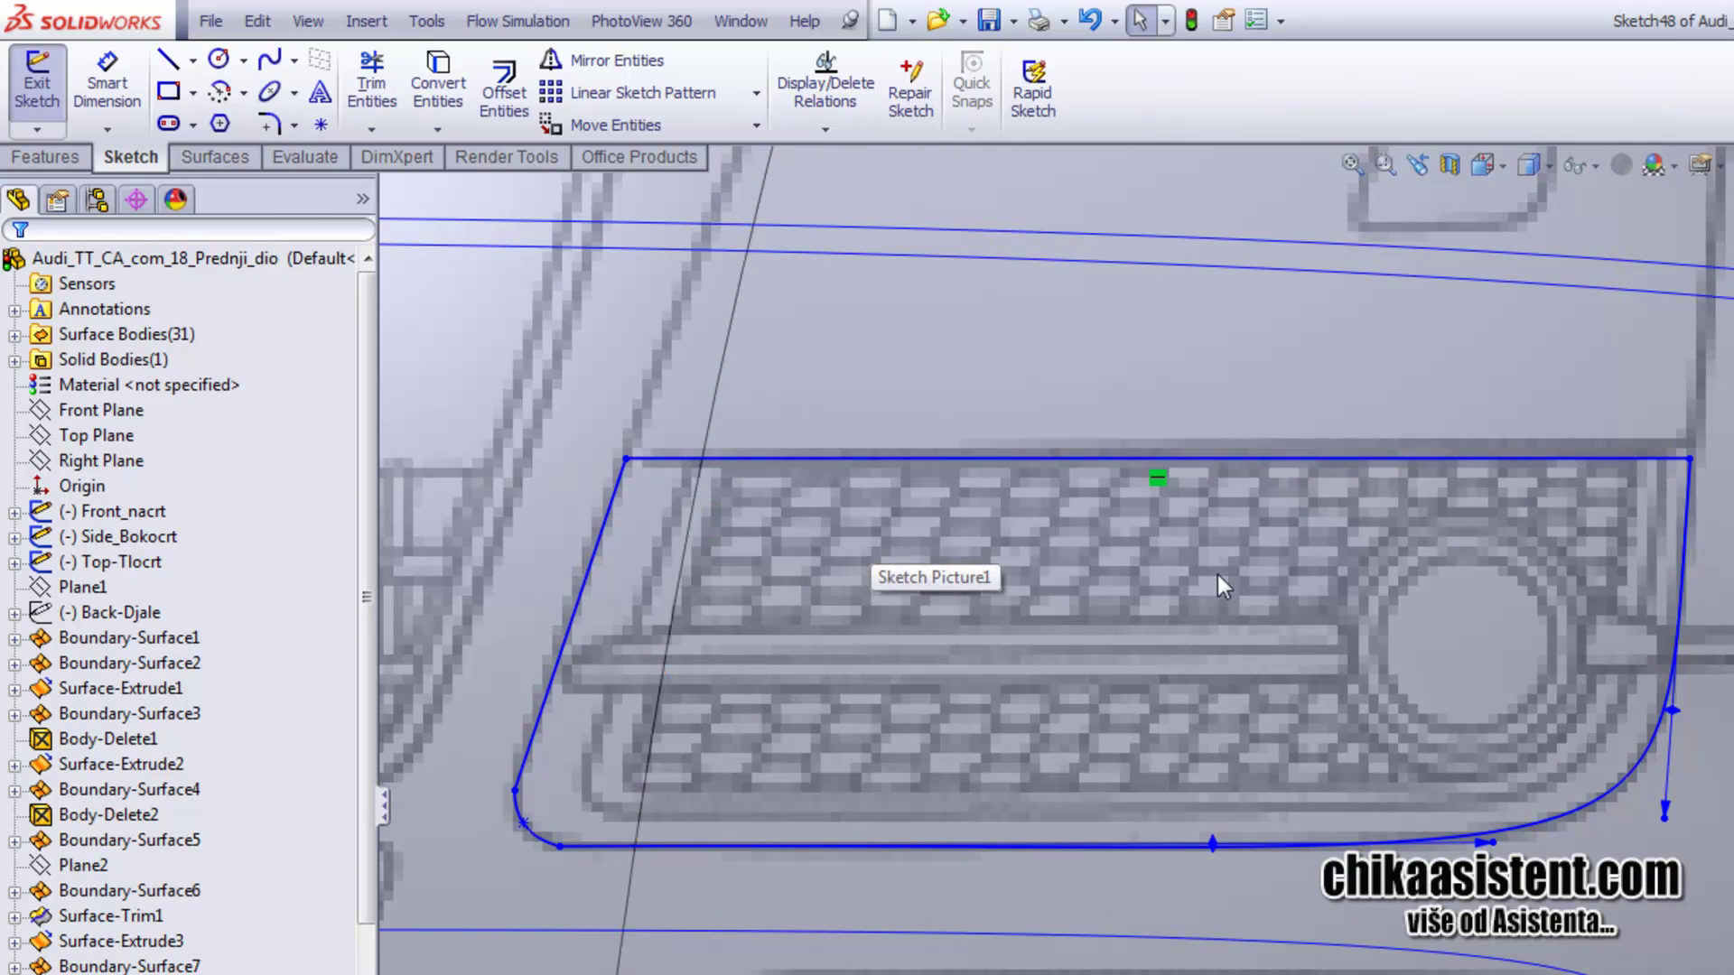
{"action": "scroll", "coordinate": [1192, 543], "scroll_direction": "up", "scroll_amount": 3}
{"action": "mouse_move", "coordinate": [1282, 536]}
{"action": "middle_mouse_down", "text": "ctrl"}
{"action": "mouse_move", "coordinate": [1264, 608]}
{"action": "mouse_move", "coordinate": [920, 461]}
{"action": "middle_mouse_up", "text": "ctrl"}
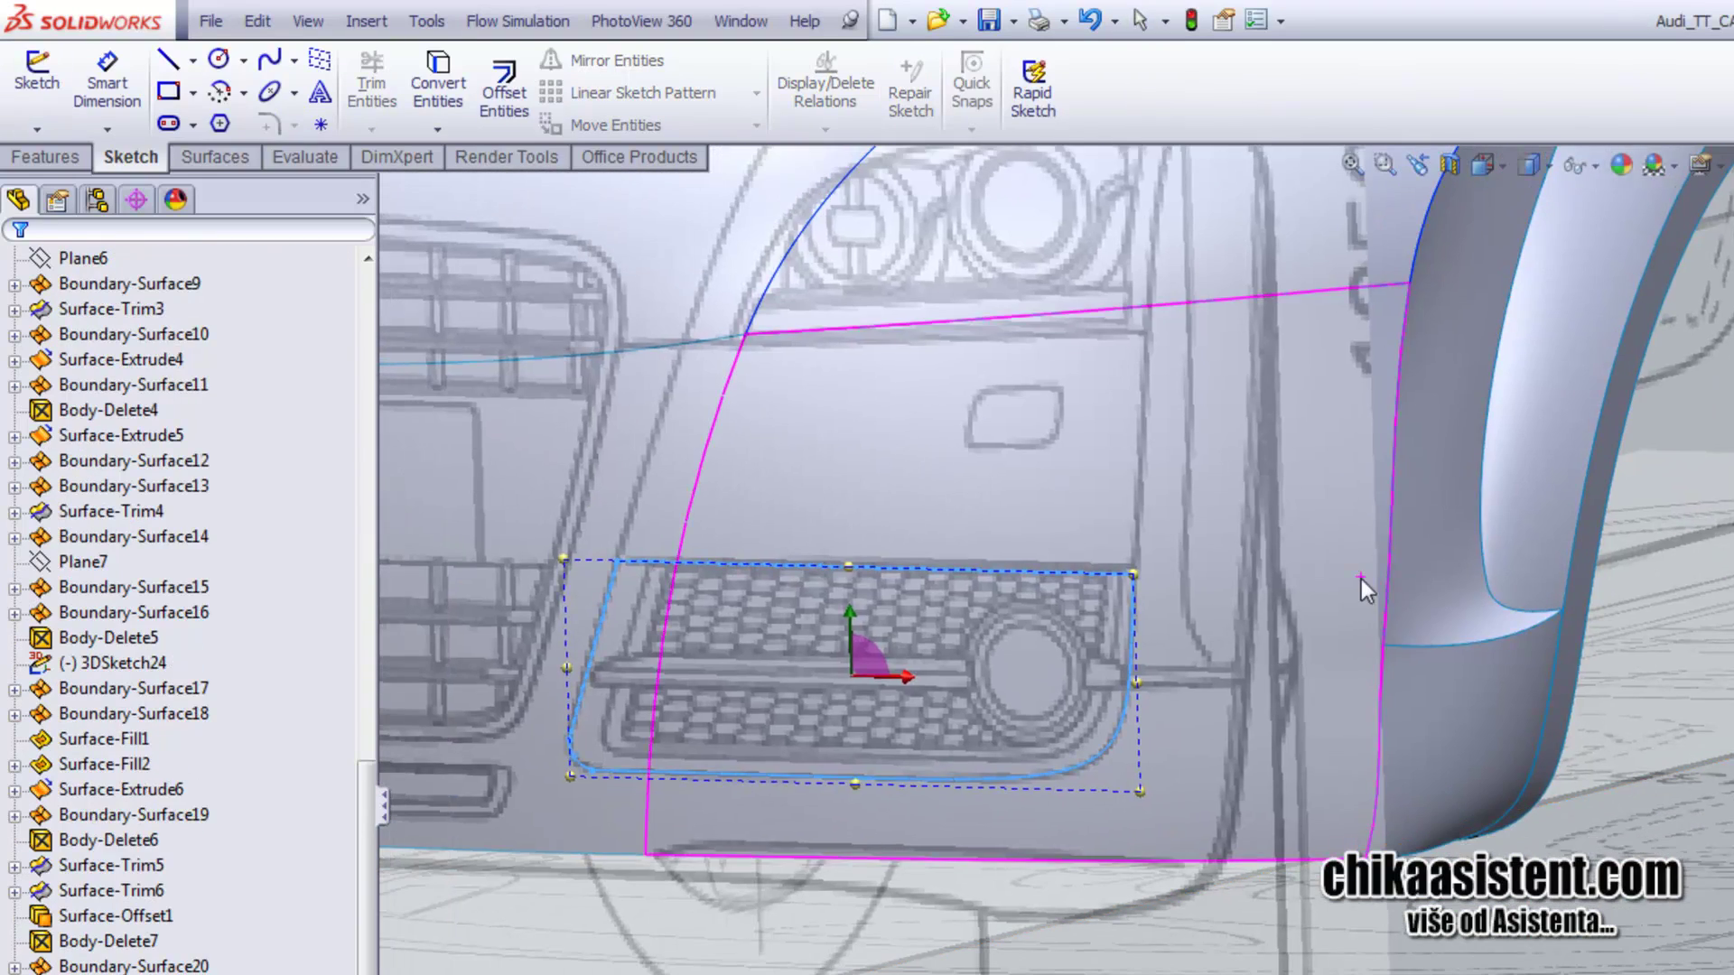
{"action": "mouse_move", "coordinate": [1362, 578]}
{"action": "middle_mouse_down"}
{"action": "mouse_move", "coordinate": [1303, 600]}
{"action": "mouse_move", "coordinate": [1324, 623]}
{"action": "mouse_move", "coordinate": [1346, 554]}
{"action": "mouse_move", "coordinate": [724, 235]}
{"action": "middle_mouse_up"}
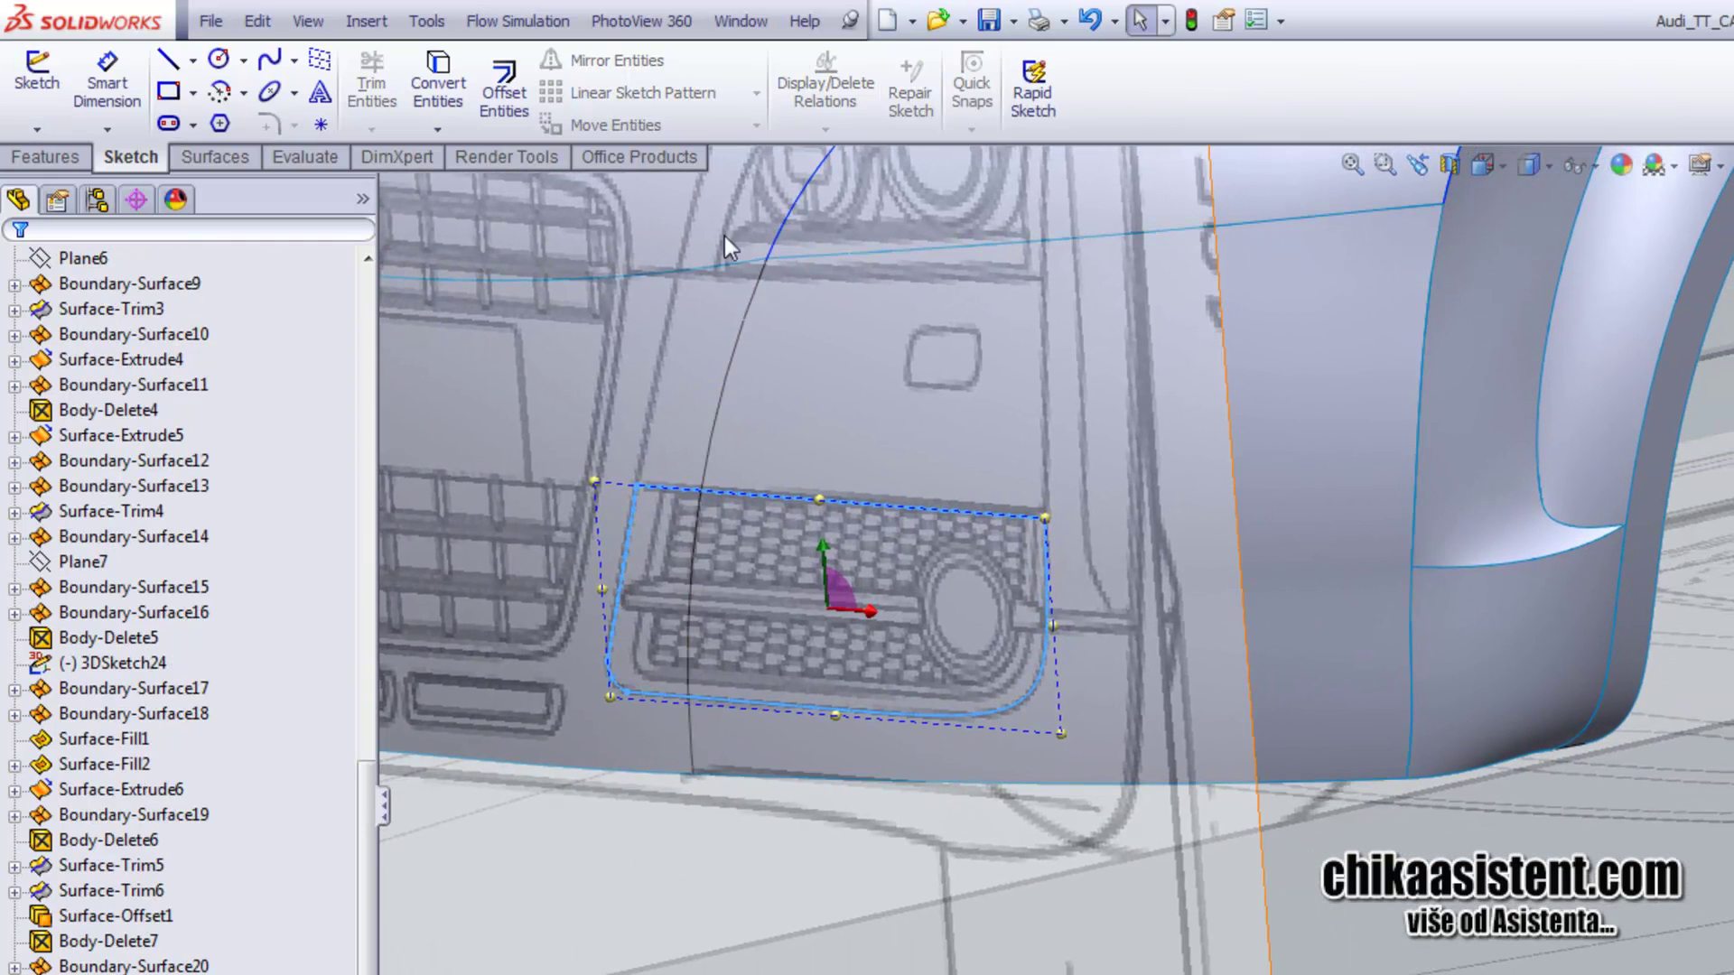
Trim the front bumper surface with Sketch48, removing the inner region to open the fog-lamp grille
{"action": "left_click", "coordinate": [193, 154]}
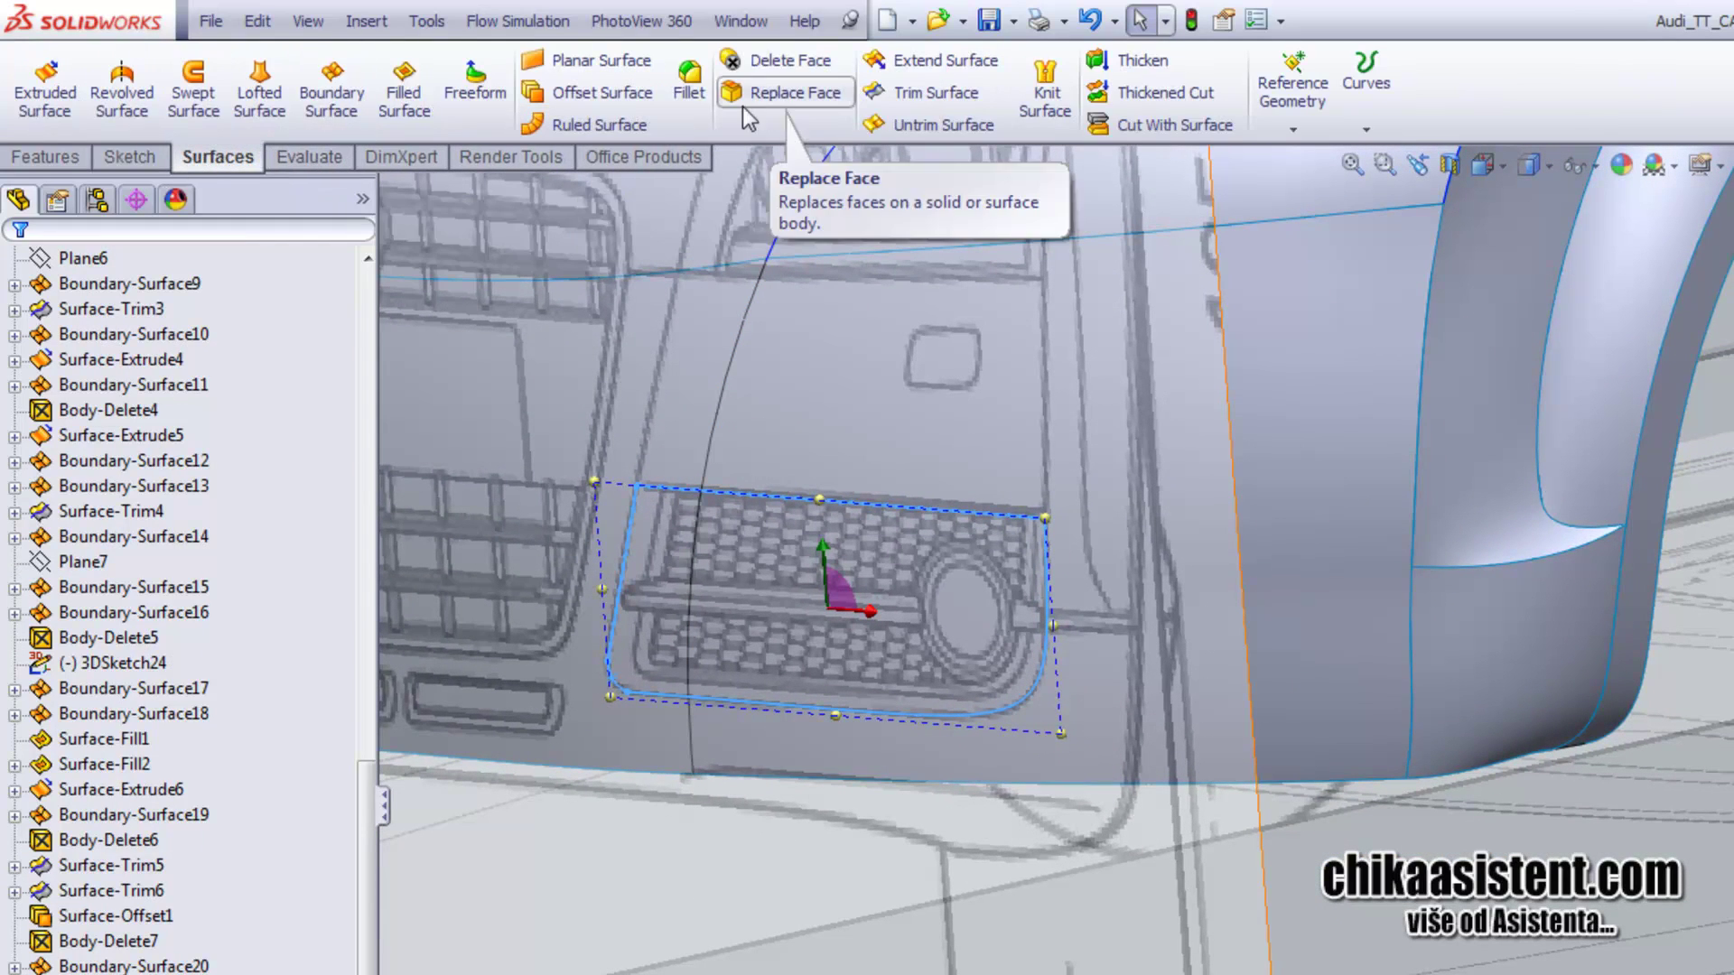
{"action": "left_click", "coordinate": [901, 99]}
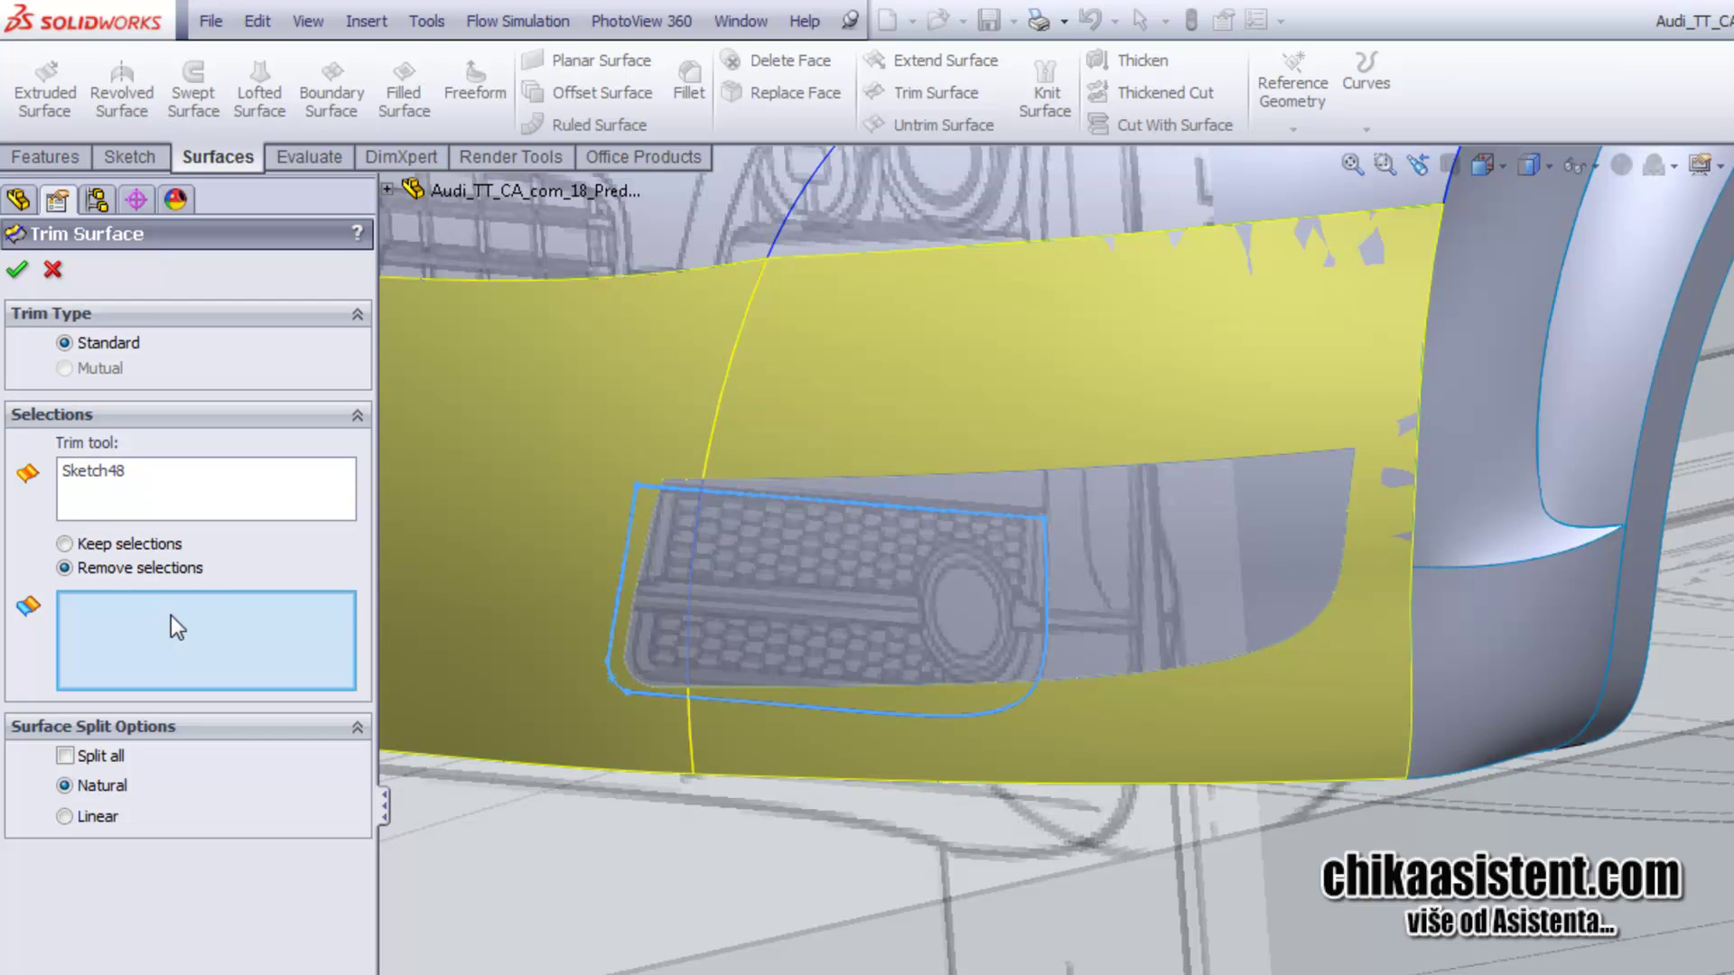
{"action": "mouse_move", "coordinate": [1122, 590]}
{"action": "middle_mouse_down"}
{"action": "mouse_move", "coordinate": [1046, 621]}
{"action": "mouse_move", "coordinate": [888, 571]}
{"action": "middle_mouse_up"}
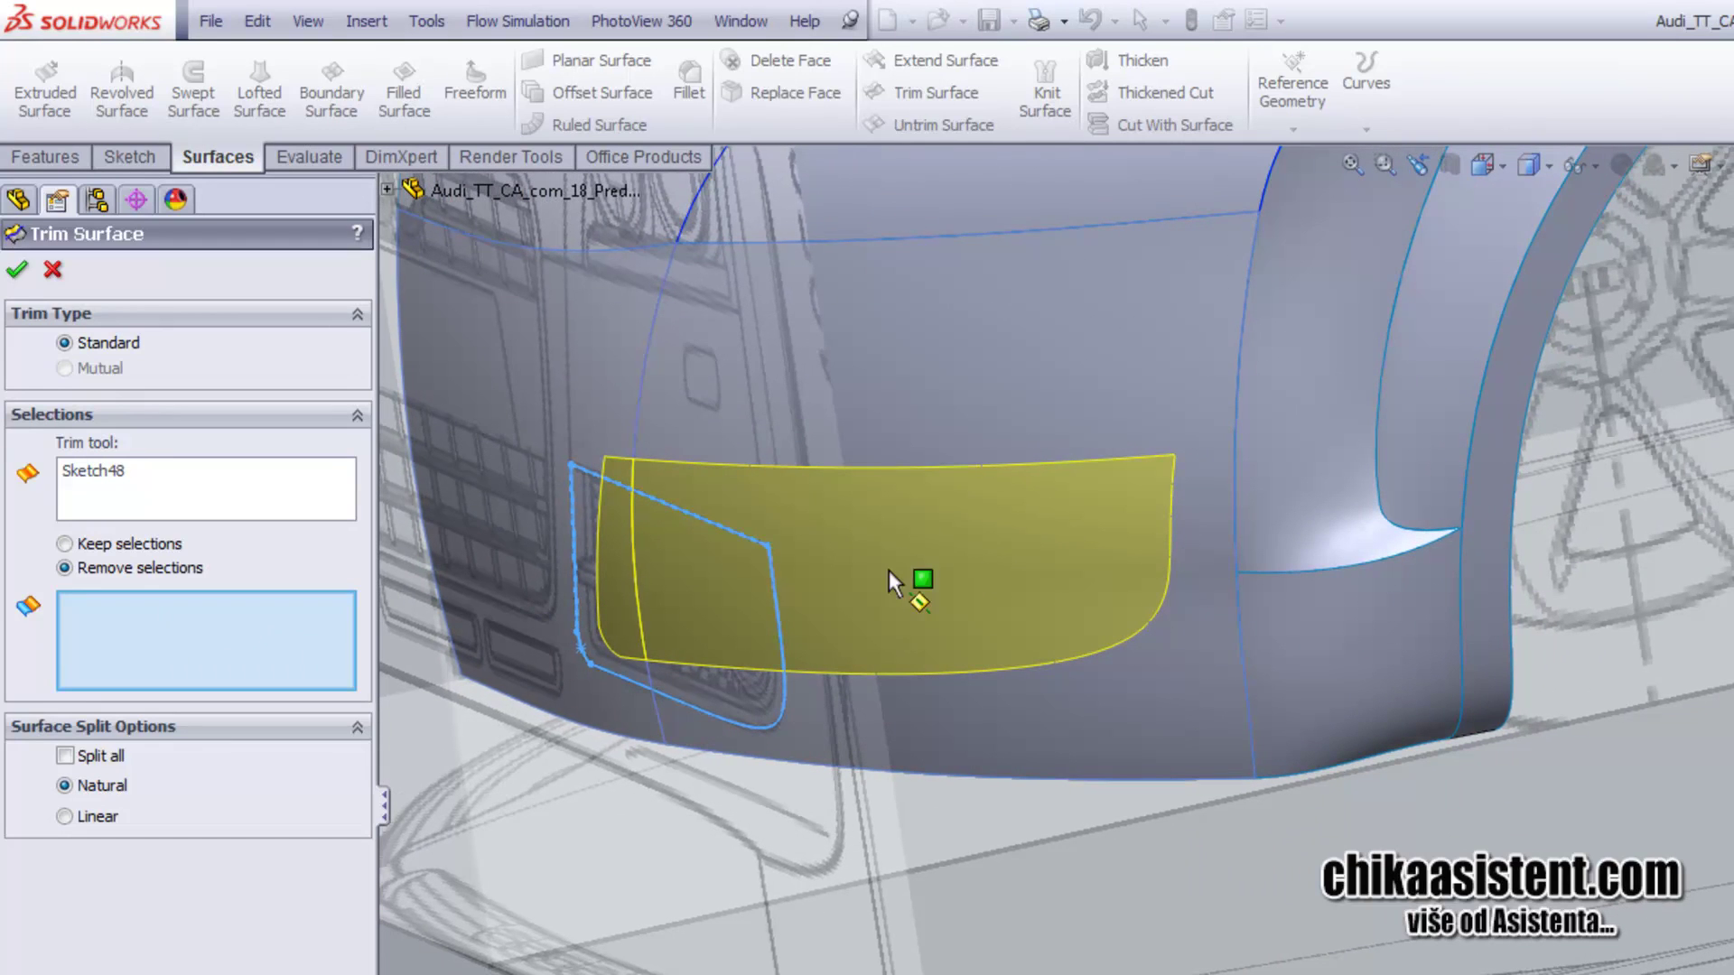
{"action": "left_click", "coordinate": [964, 560]}
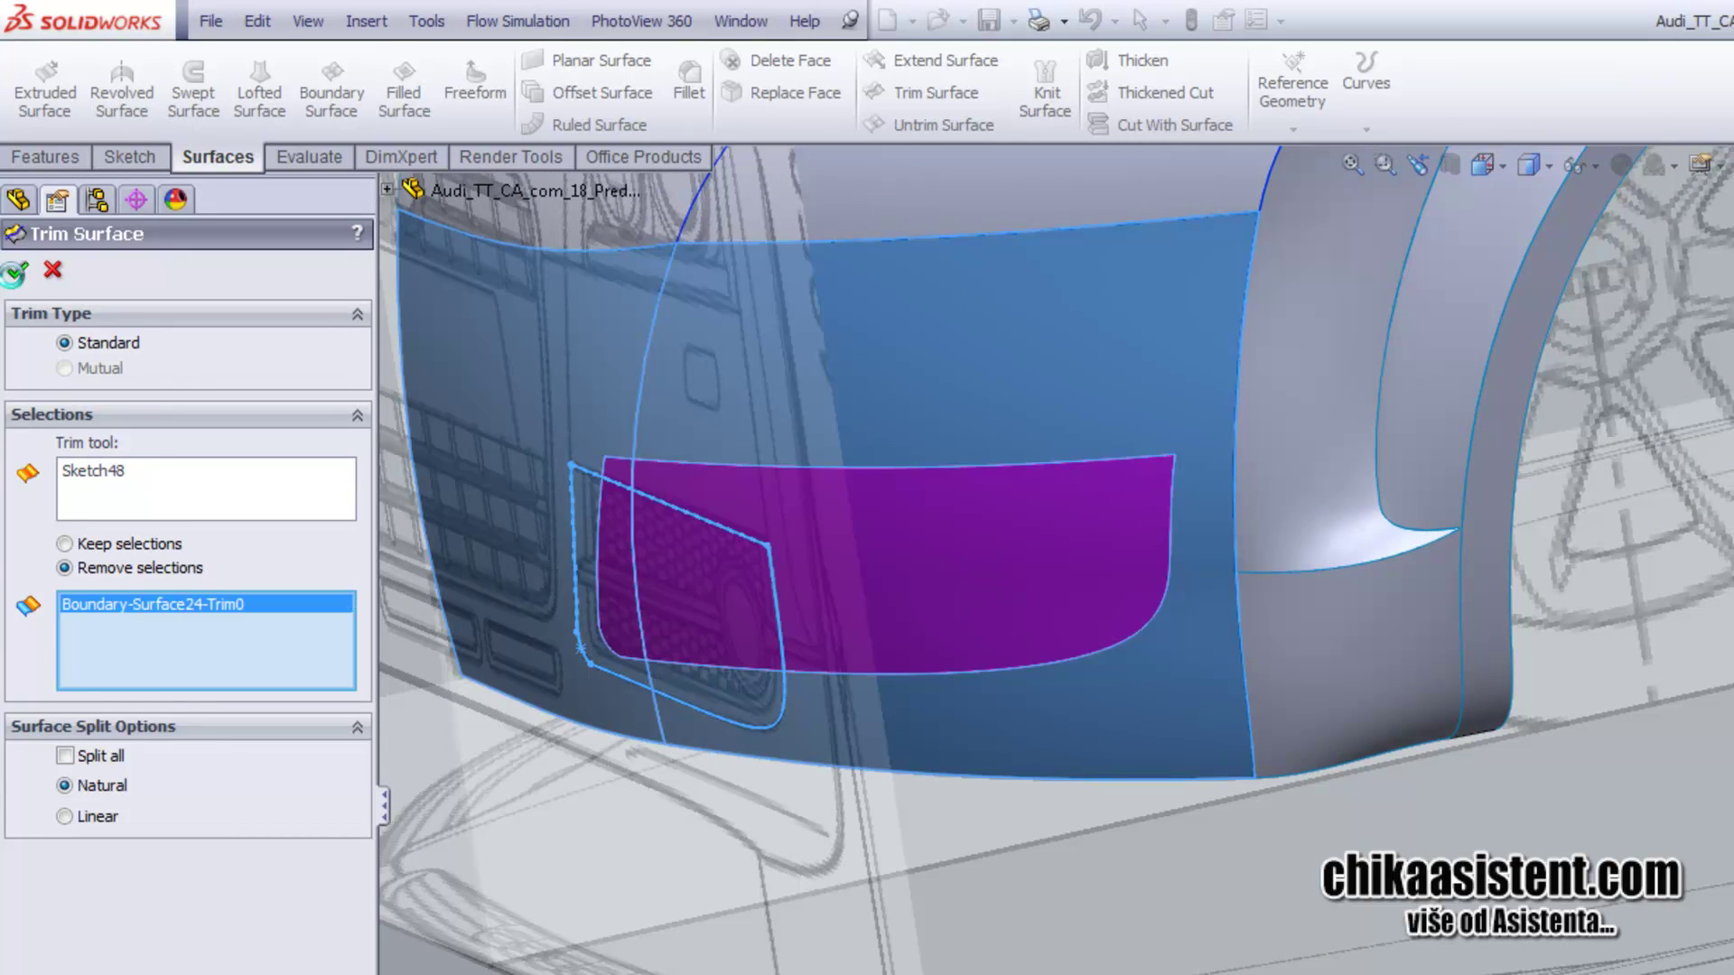
{"action": "key", "text": "Return"}
{"action": "mouse_move", "coordinate": [1014, 406]}
{"action": "middle_mouse_down"}
{"action": "mouse_move", "coordinate": [1119, 499]}
{"action": "mouse_move", "coordinate": [898, 387]}
{"action": "middle_mouse_up"}
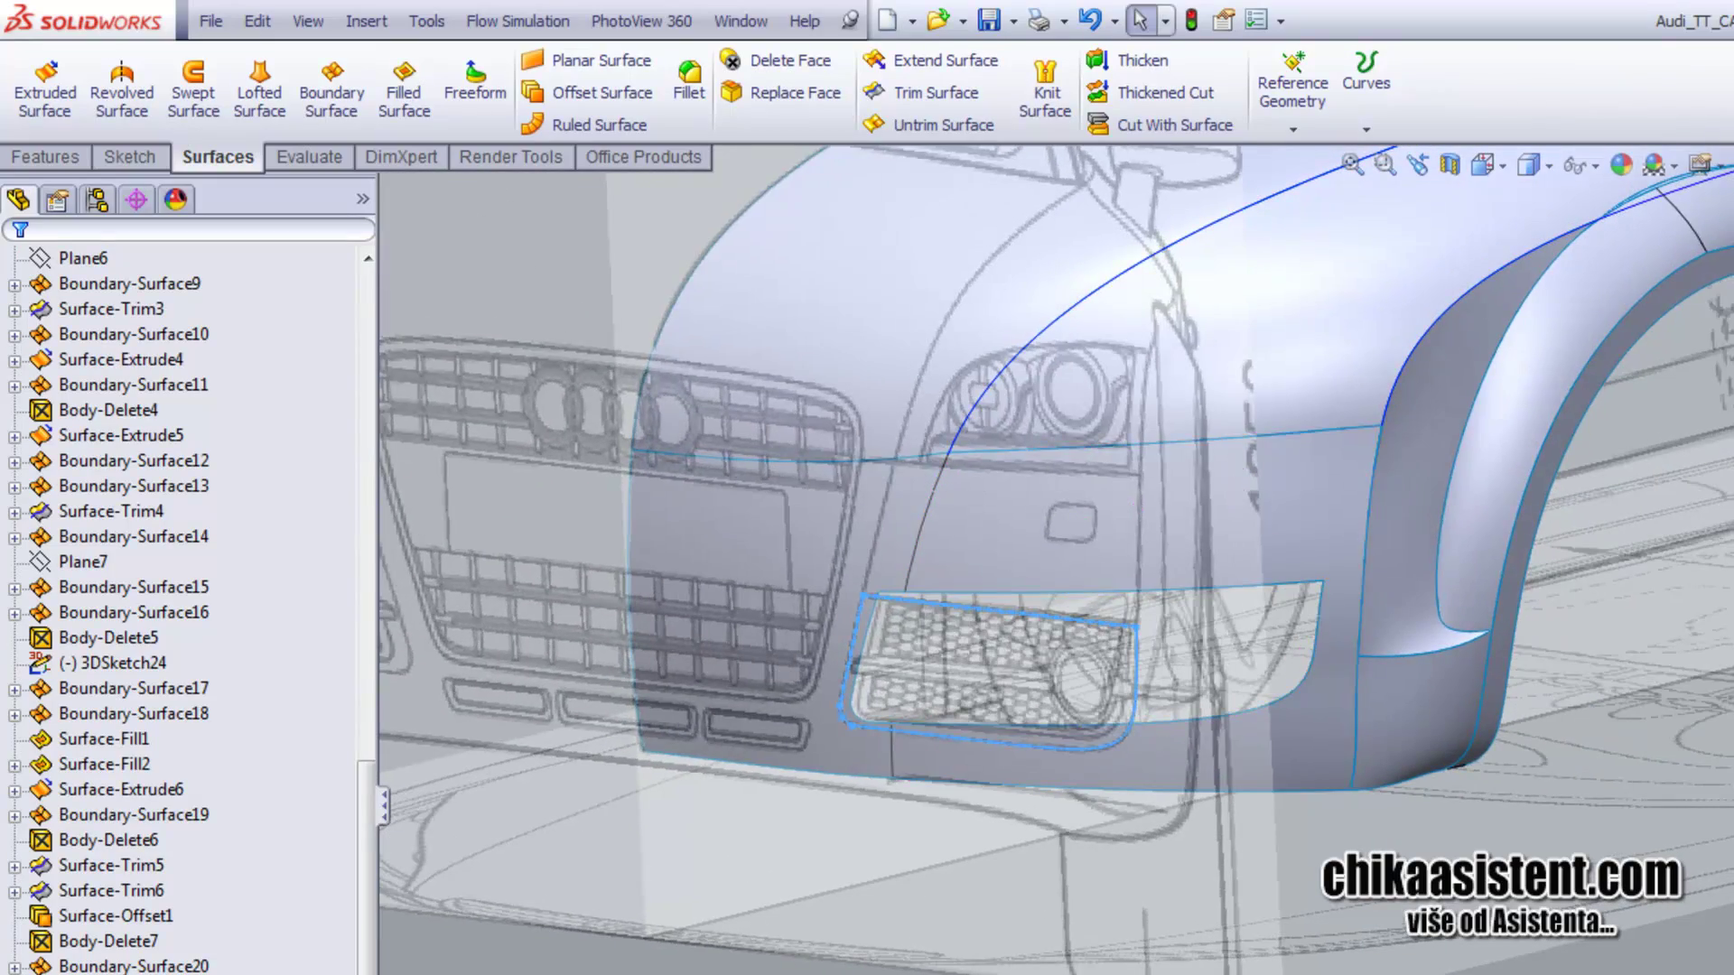
Start a new sketch, Sketch49, on a plane at the car's front
{"action": "mouse_move", "coordinate": [878, 788]}
{"action": "middle_mouse_down"}
{"action": "mouse_move", "coordinate": [939, 777]}
{"action": "mouse_move", "coordinate": [902, 813]}
{"action": "mouse_move", "coordinate": [816, 669]}
{"action": "mouse_move", "coordinate": [809, 607]}
{"action": "mouse_move", "coordinate": [882, 542]}
{"action": "mouse_move", "coordinate": [979, 515]}
{"action": "mouse_move", "coordinate": [844, 496]}
{"action": "mouse_move", "coordinate": [786, 534]}
{"action": "mouse_move", "coordinate": [605, 454]}
{"action": "middle_mouse_up"}
{"action": "scroll", "coordinate": [902, 809], "scroll_direction": "up", "scroll_amount": 3}
{"action": "left_click", "coordinate": [131, 157]}
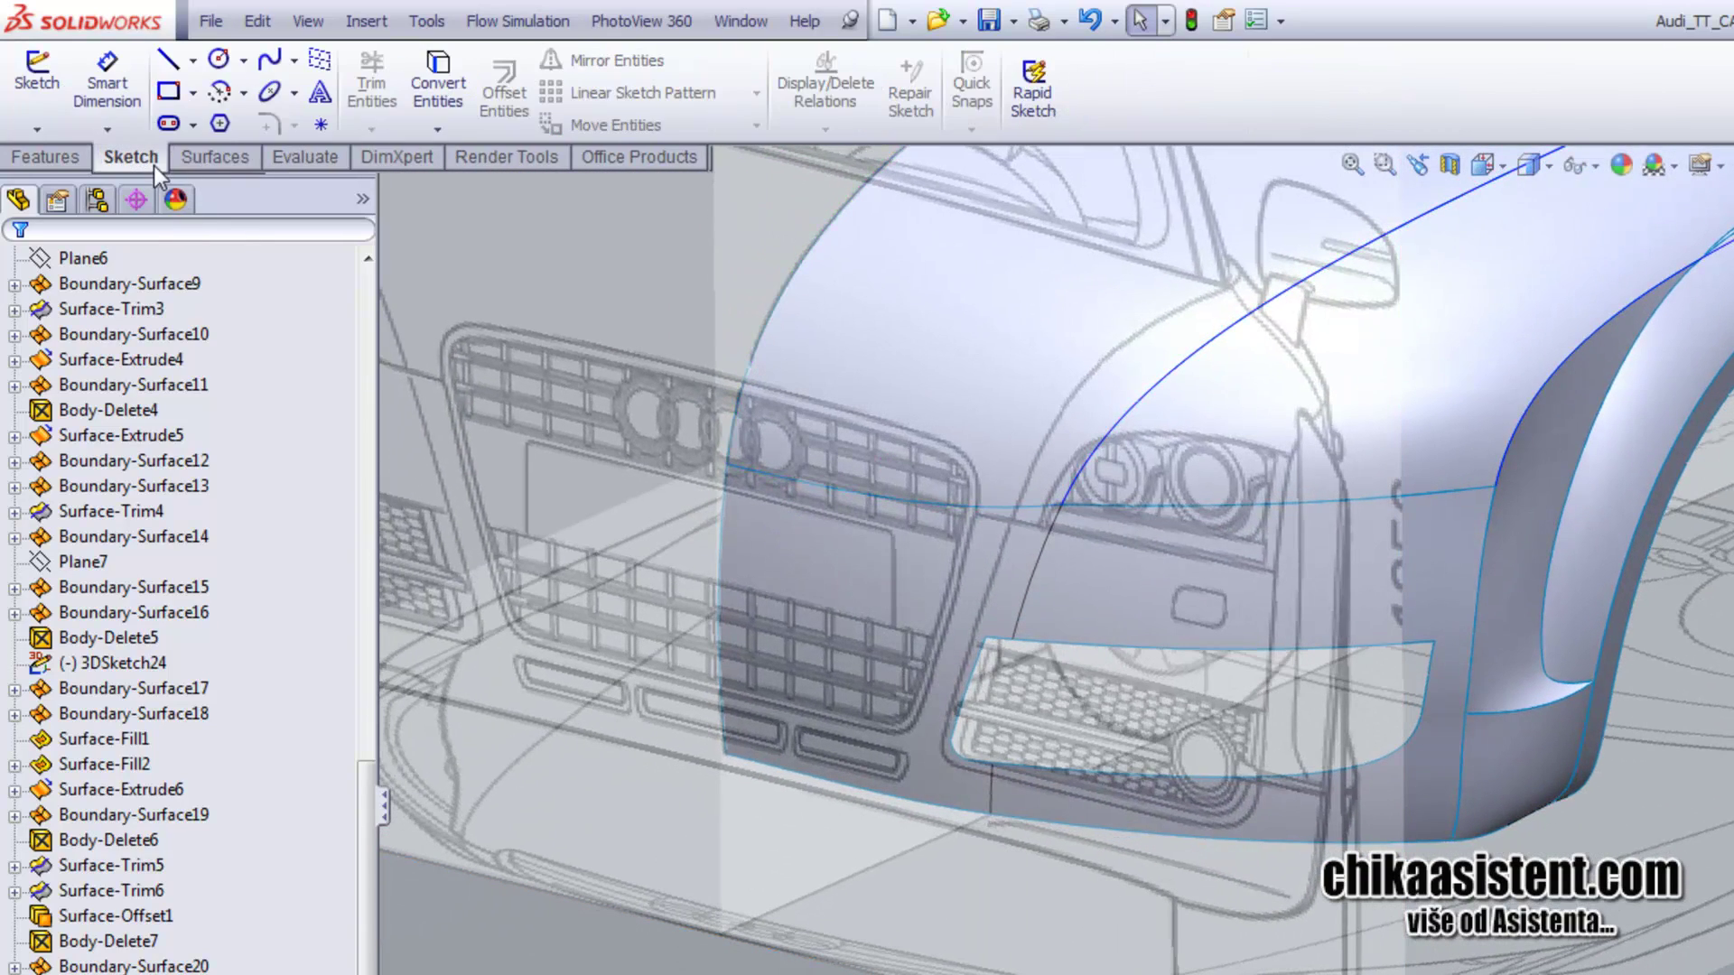
{"action": "left_click", "coordinate": [168, 124]}
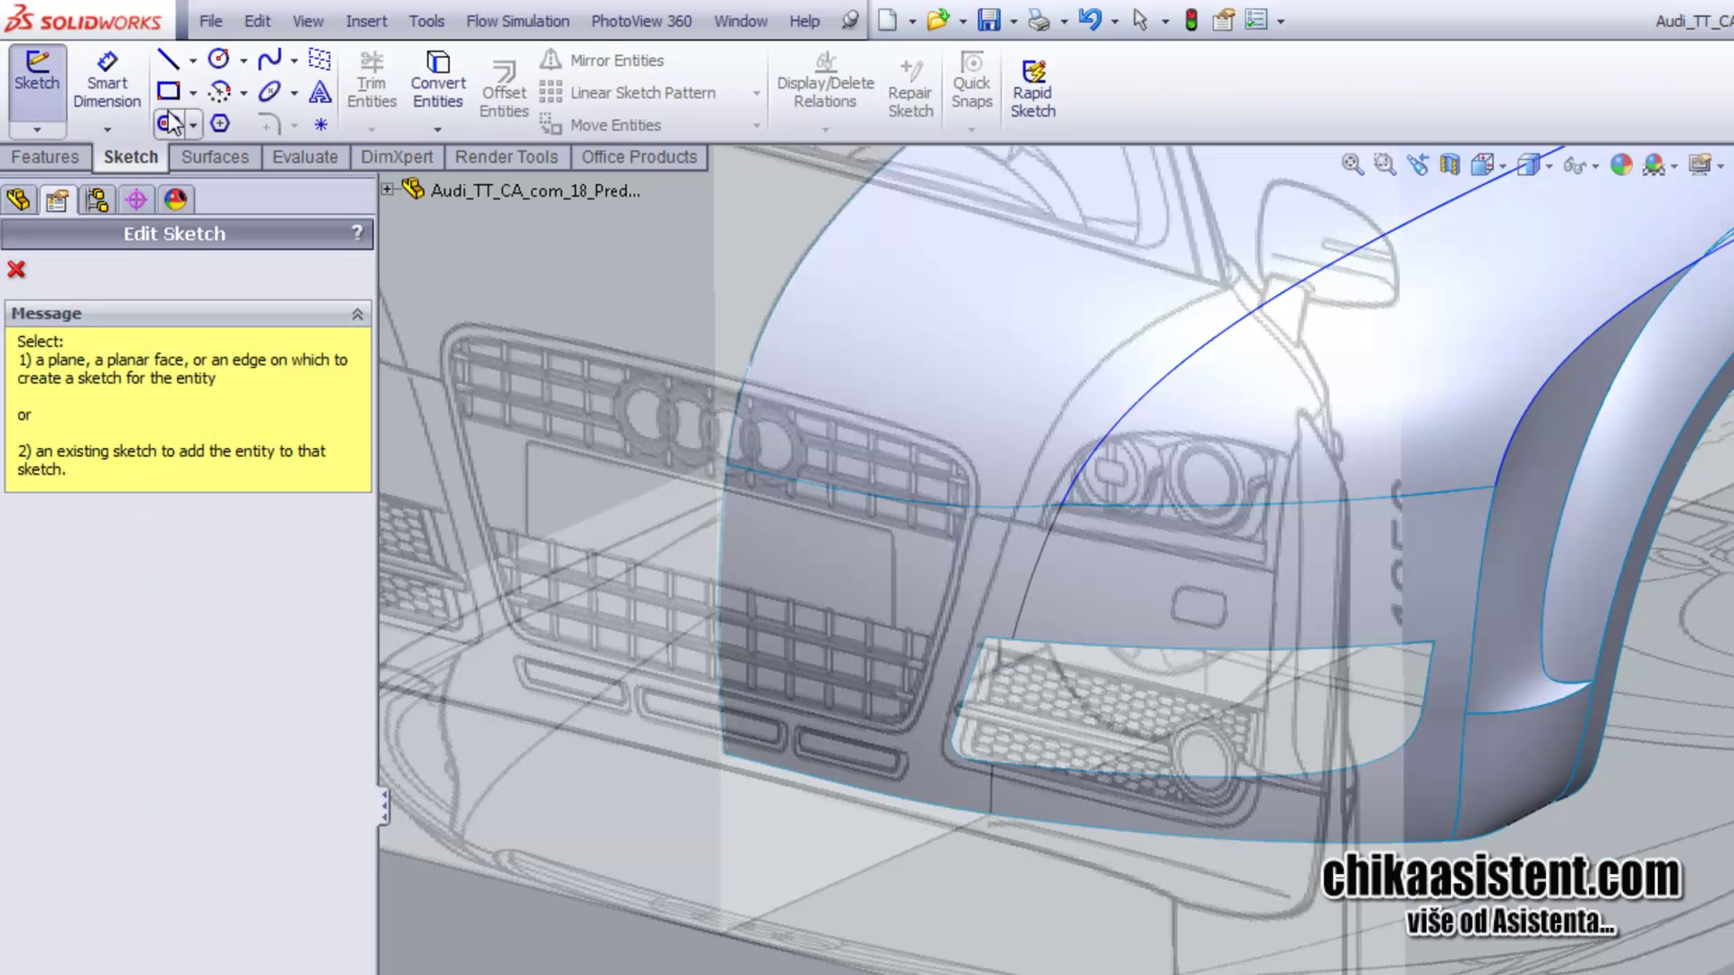
{"action": "left_click", "coordinate": [388, 193]}
{"action": "left_click", "coordinate": [493, 336]}
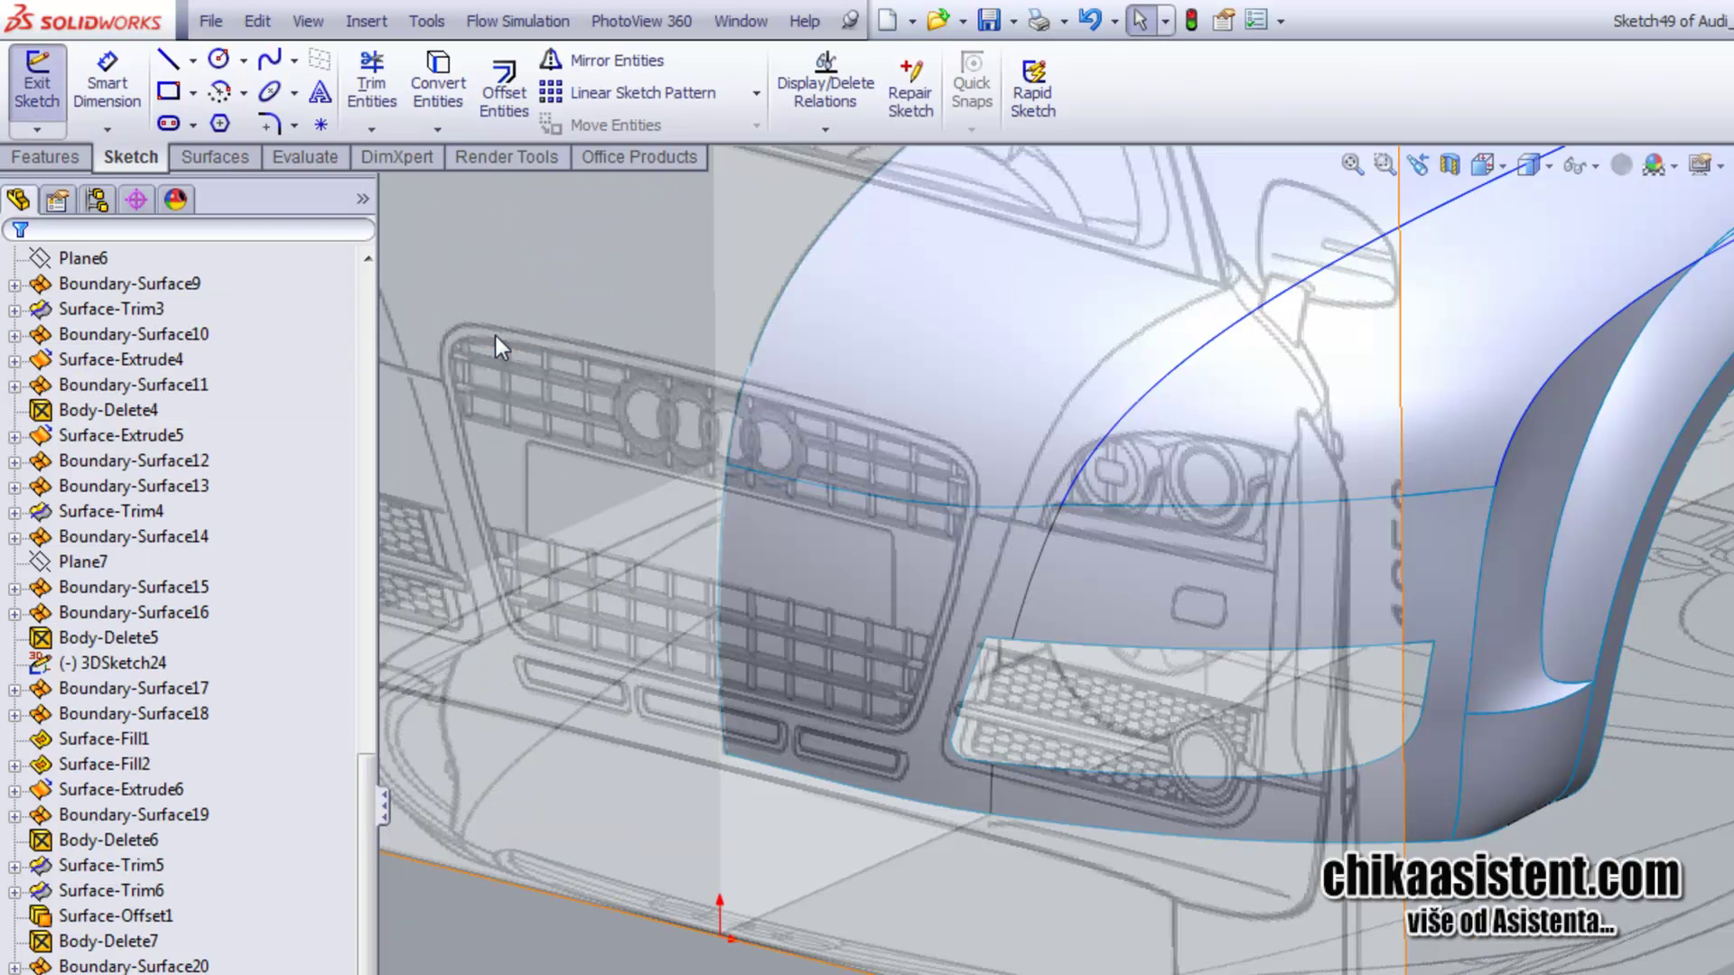
Look Normal To the sketch plane and zoom in on the central grille
{"action": "key", "text": "space"}
{"action": "left_click", "coordinate": [748, 495]}
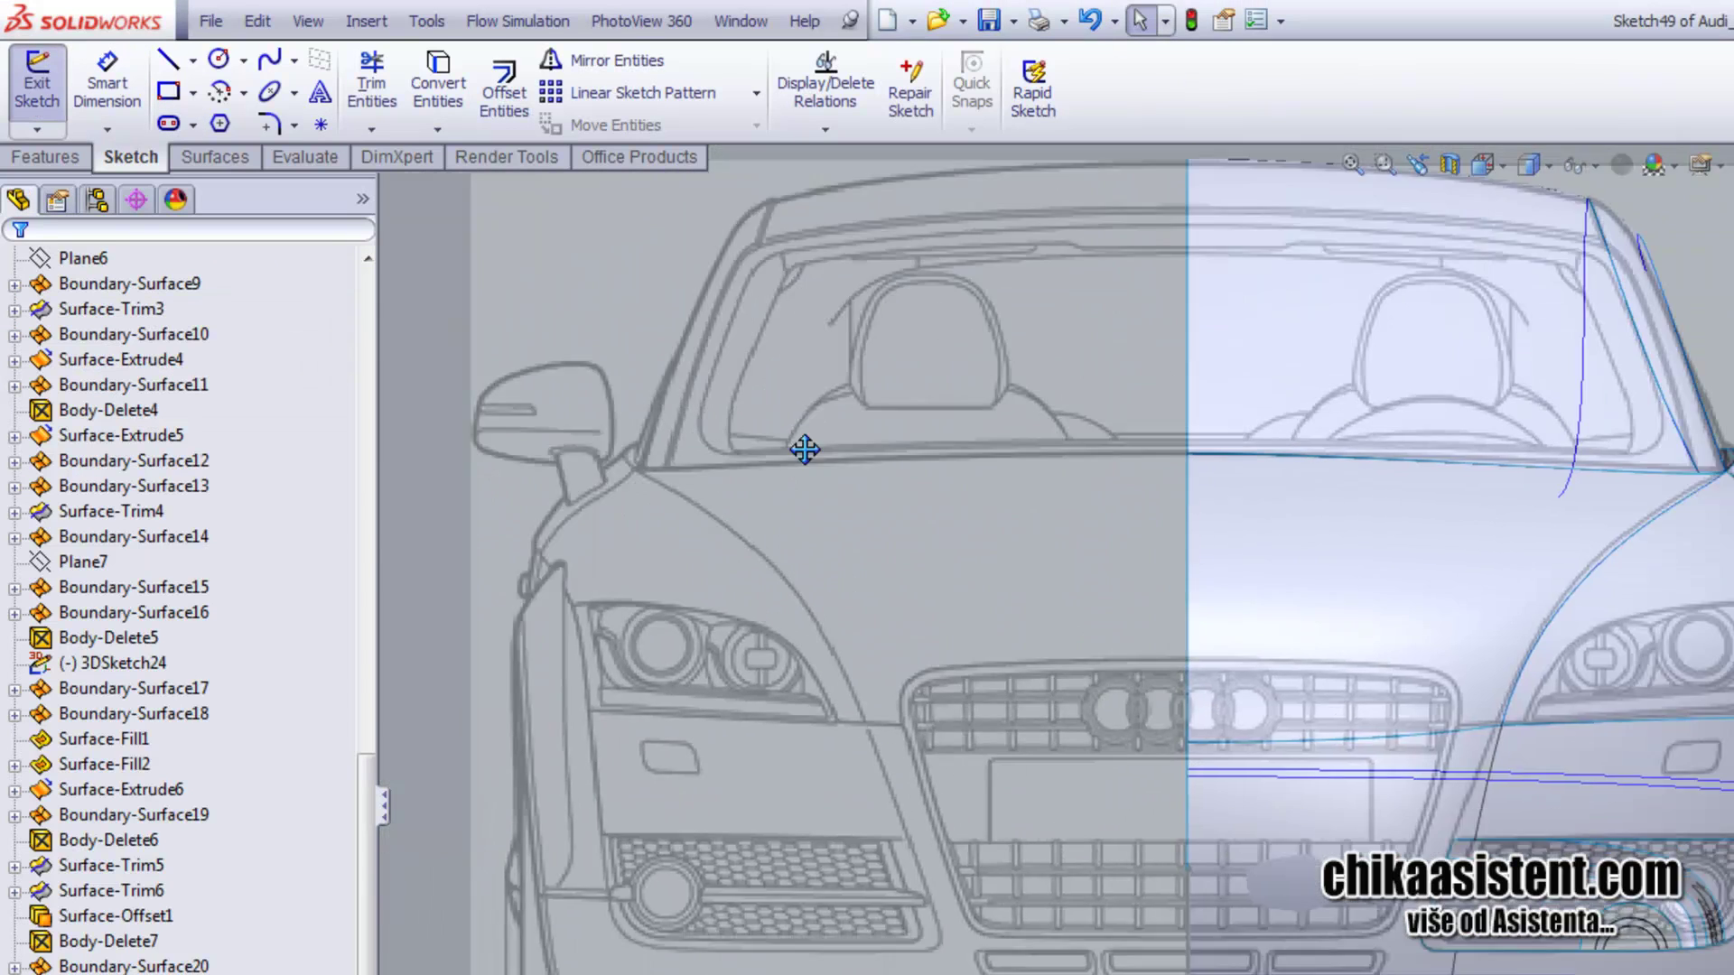
{"action": "scroll", "coordinate": [1042, 464], "scroll_direction": "down", "scroll_amount": 2}
{"action": "scroll", "coordinate": [1044, 383], "scroll_direction": "down", "scroll_amount": 2}
{"action": "middle_click_drag", "start_coordinate": [1043, 383], "coordinate": [1195, 495], "text": "ctrl"}
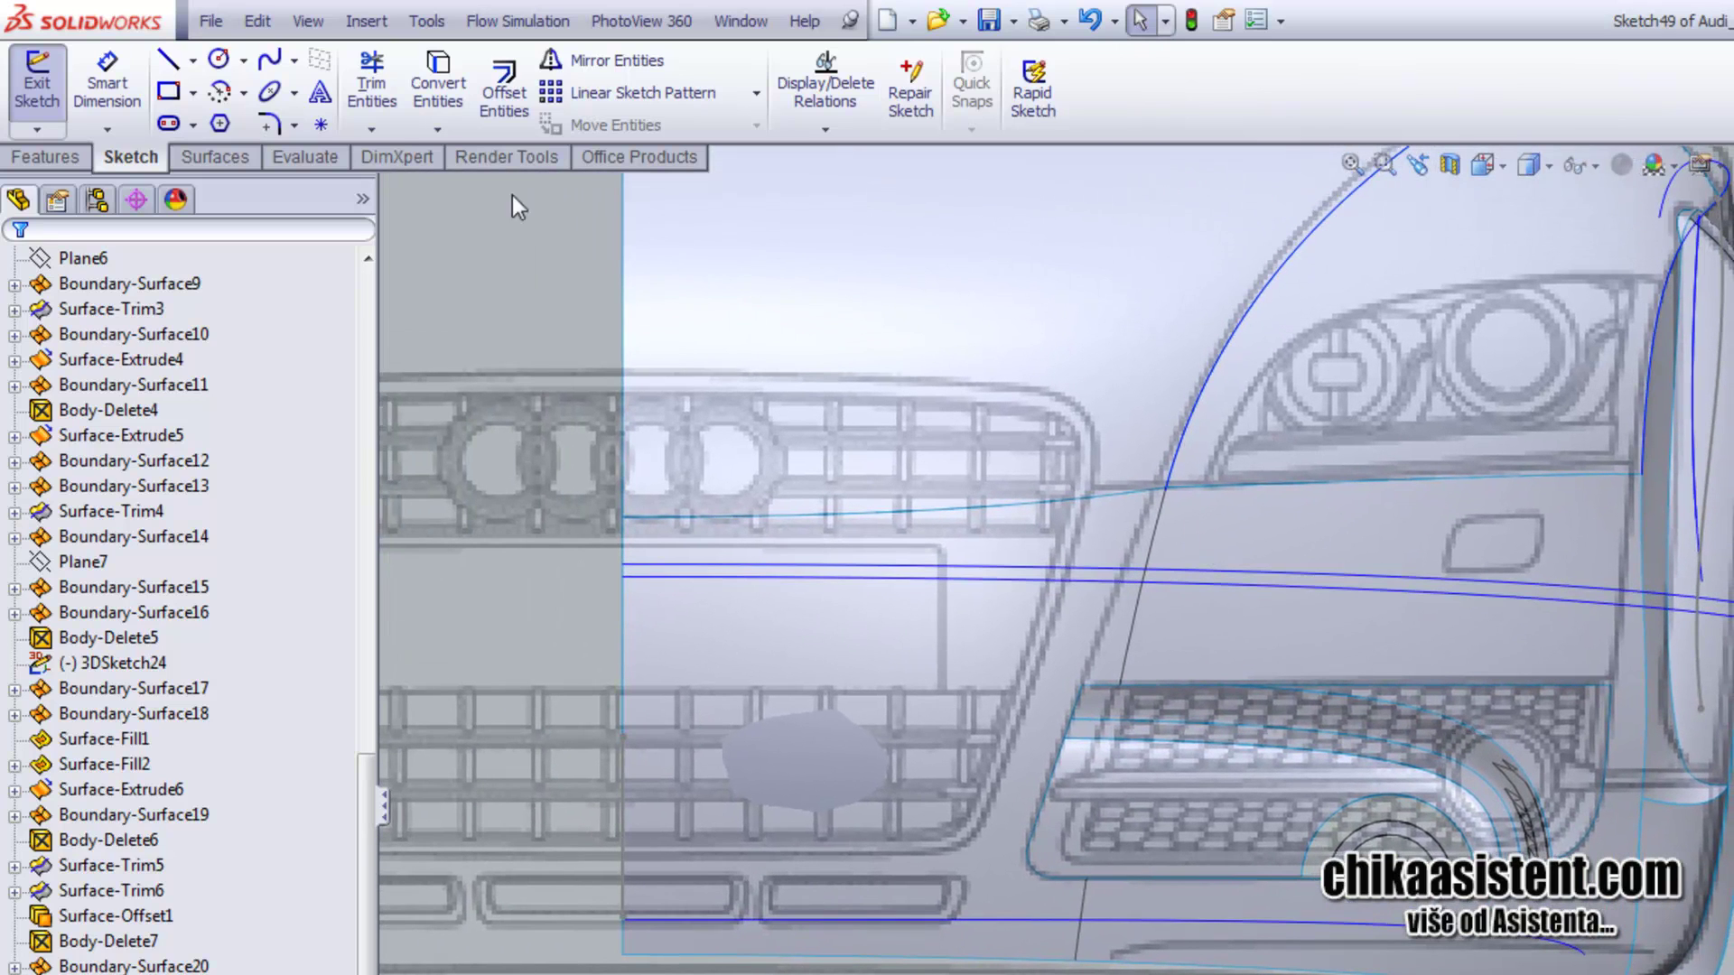
{"action": "scroll", "coordinate": [665, 352], "scroll_direction": "down", "scroll_amount": 2}
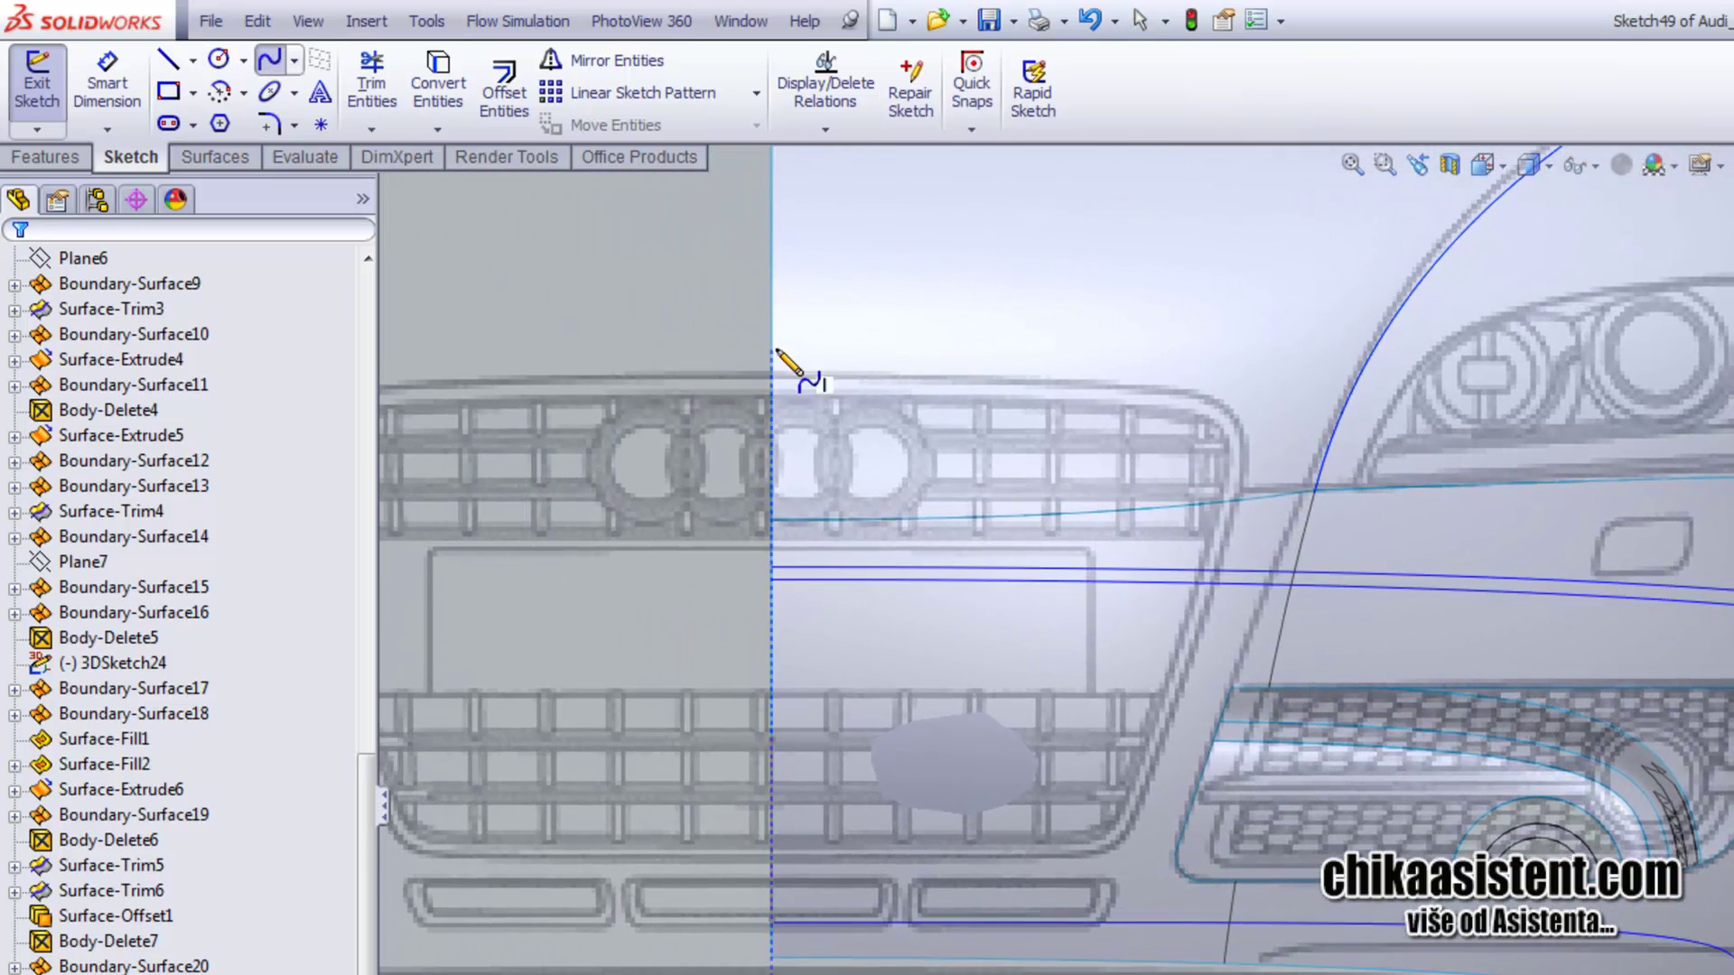
{"action": "scroll", "coordinate": [820, 283], "scroll_direction": "down", "scroll_amount": 2}
{"action": "middle_click_drag", "start_coordinate": [819, 282], "coordinate": [873, 445], "text": "ctrl"}
Trace the main grille's right half with a spline from the top centreline around the corner to the bottom centreline
{"action": "key", "text": "s"}
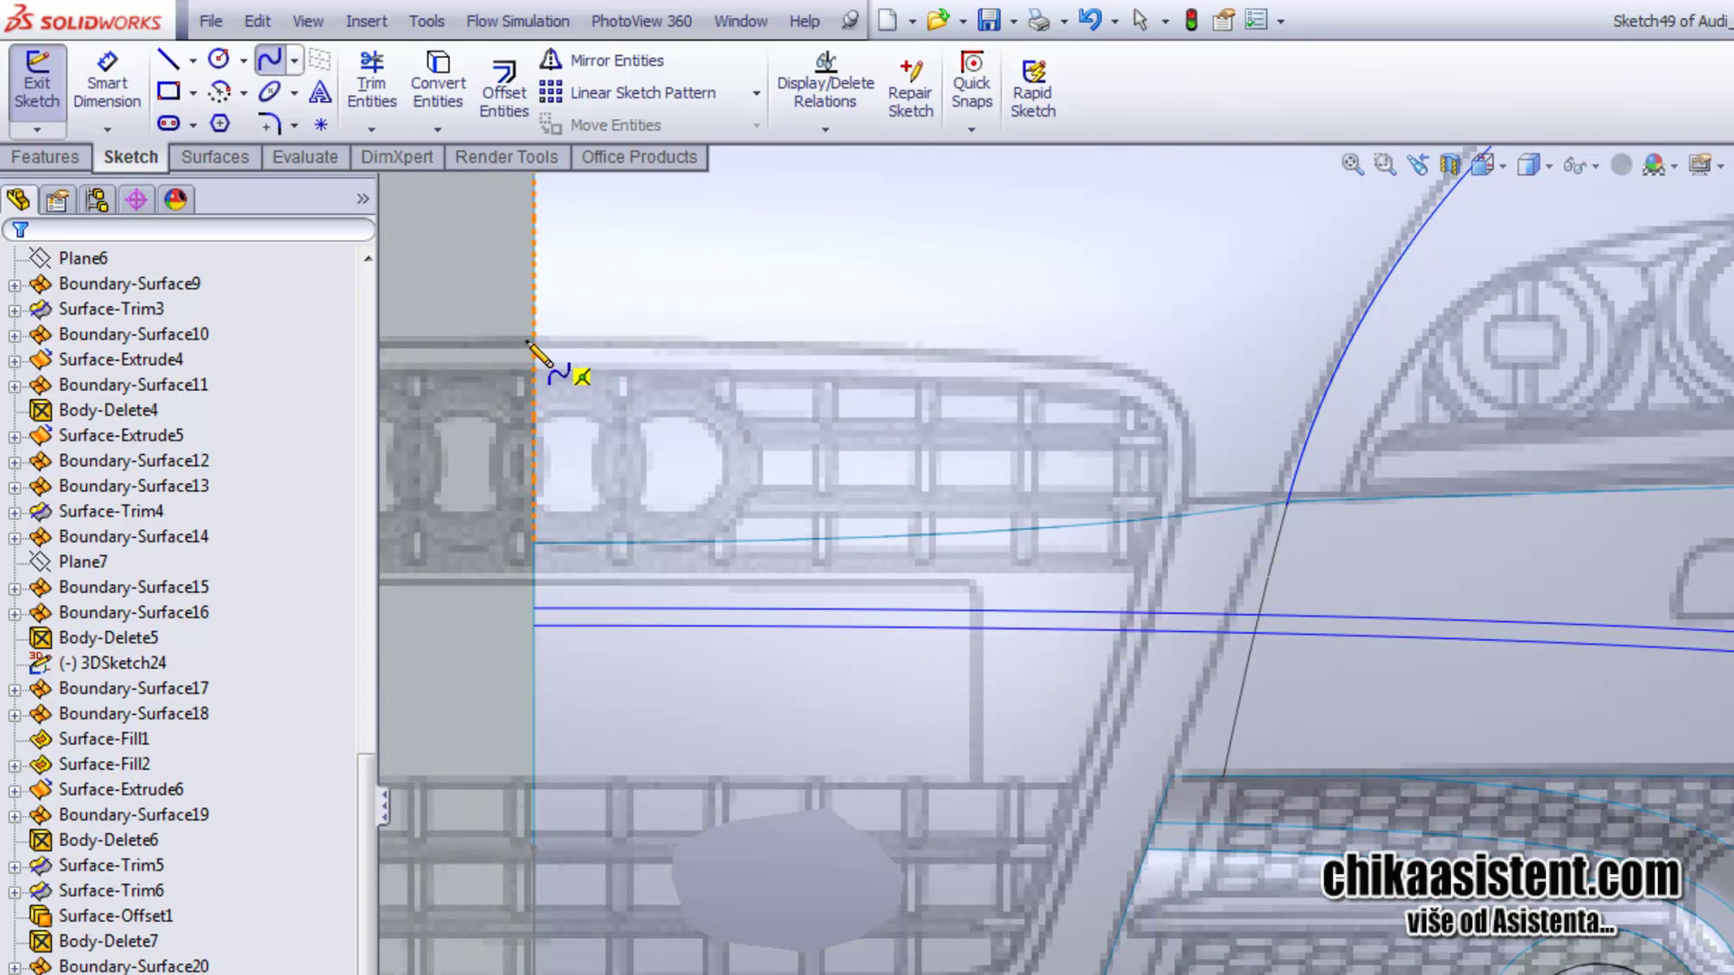
{"action": "left_click", "coordinate": [533, 343]}
{"action": "left_click", "coordinate": [1140, 381]}
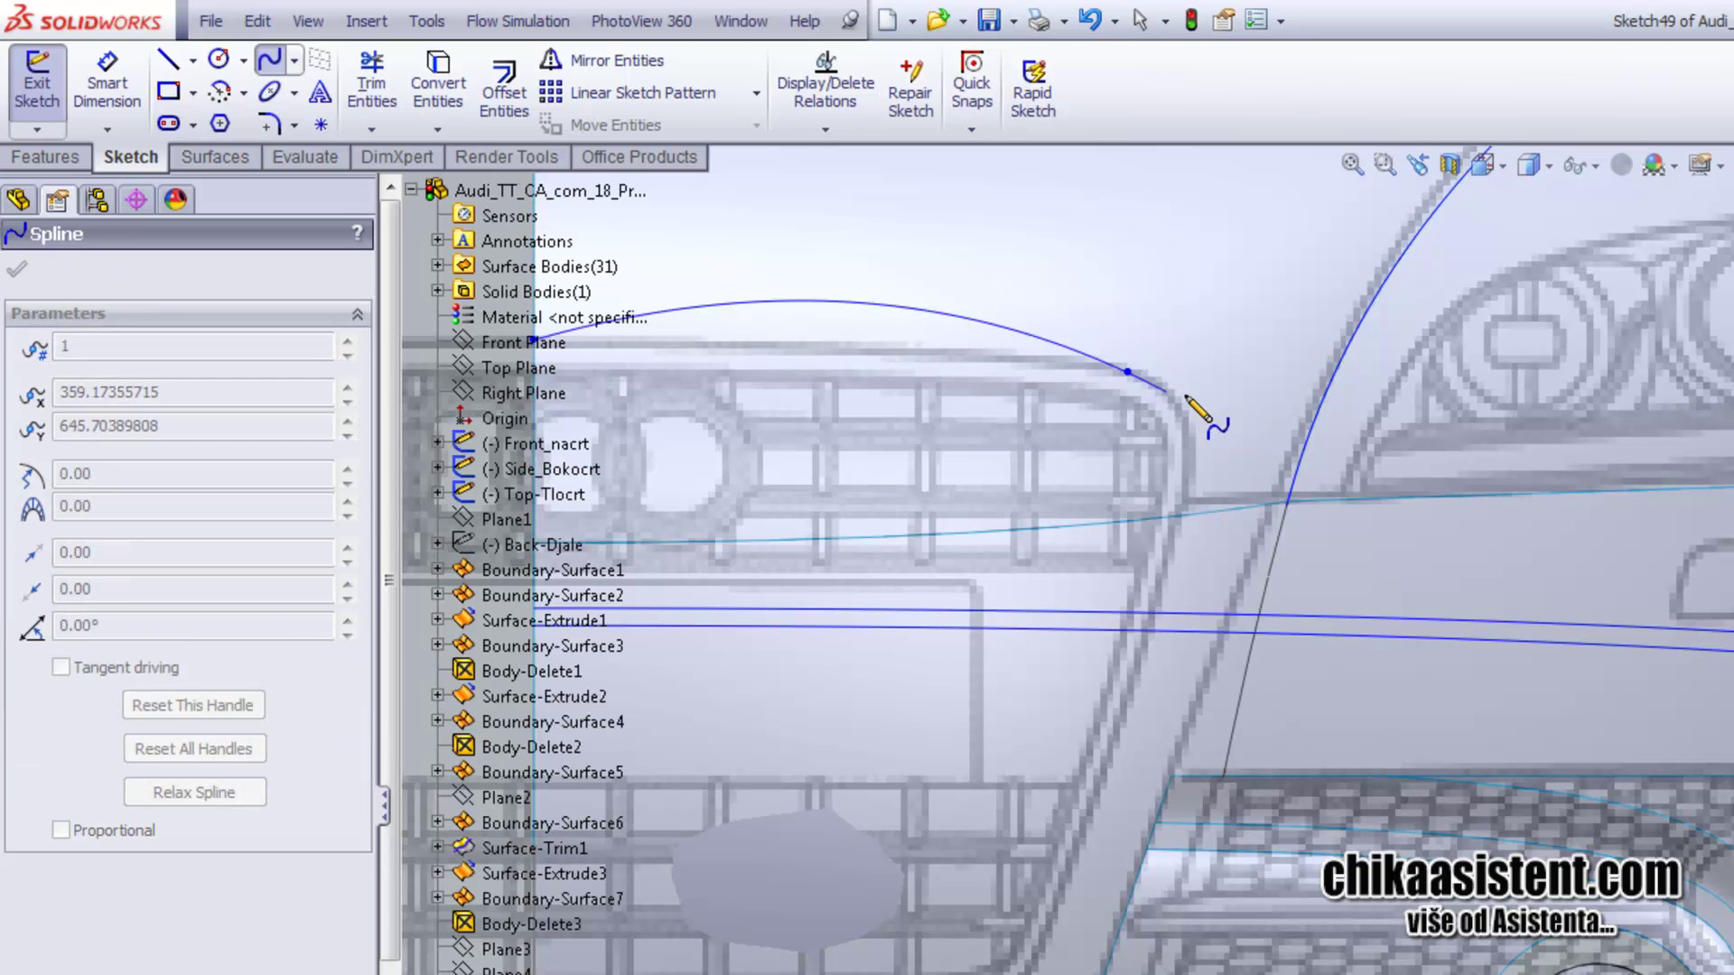
{"action": "middle_click_drag", "start_coordinate": [1203, 403], "coordinate": [949, 298], "text": "ctrl"}
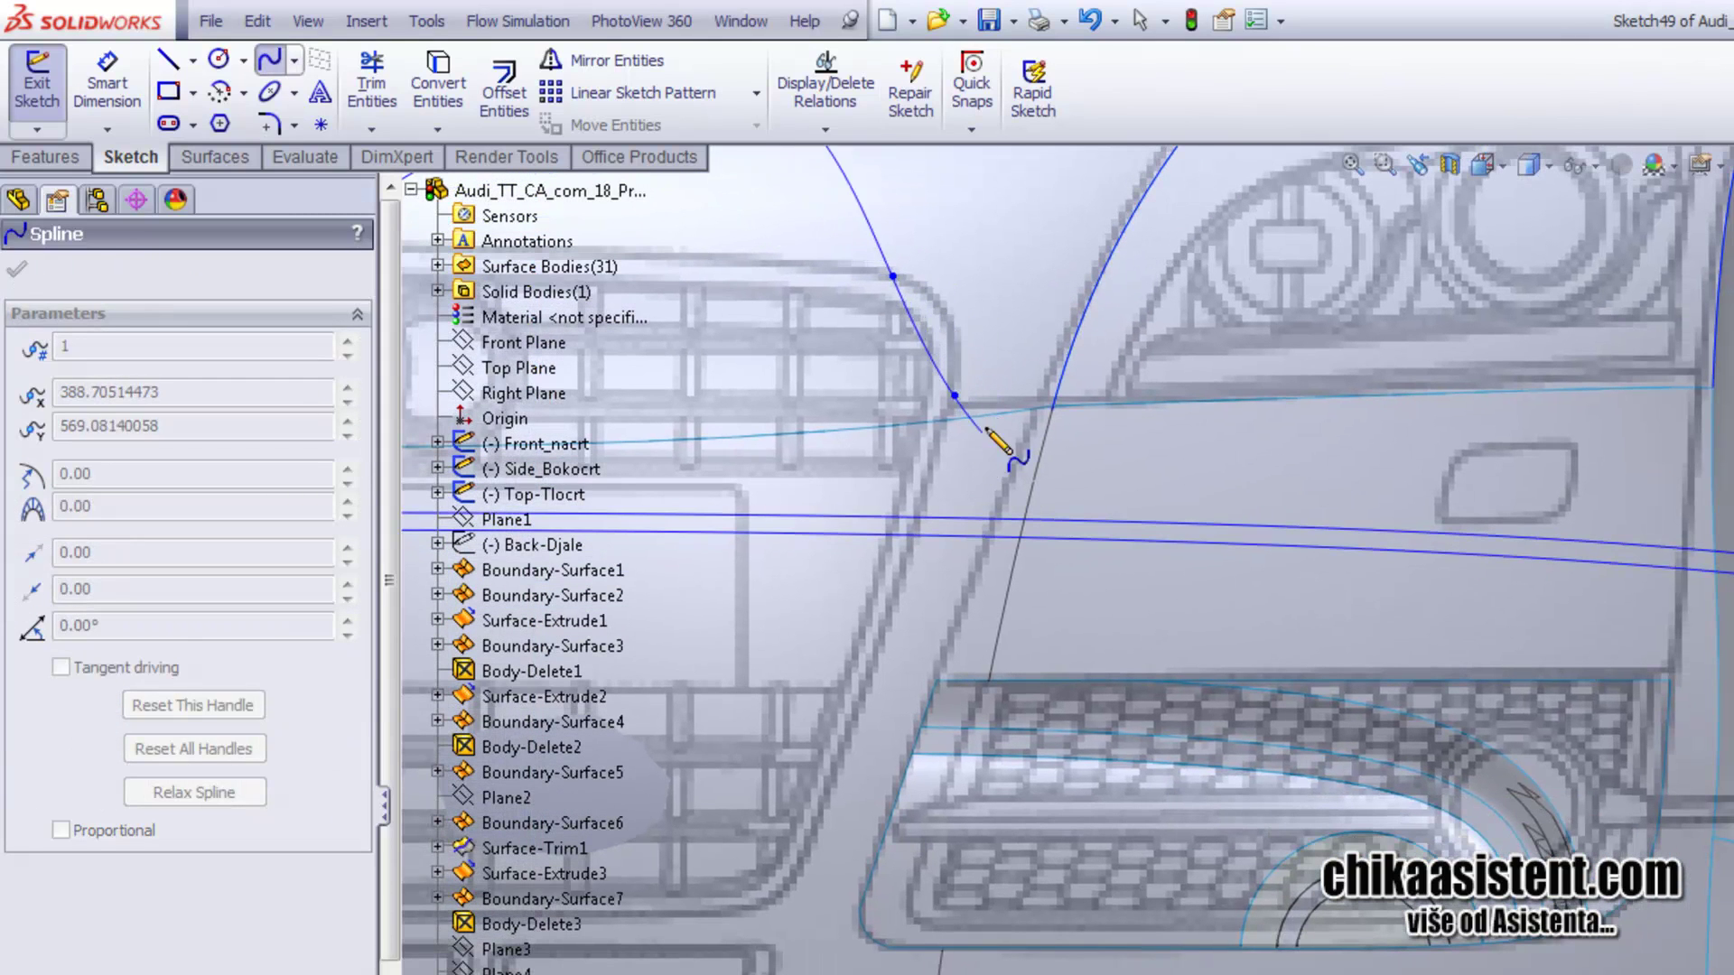
{"action": "mouse_move", "coordinate": [993, 433]}
{"action": "middle_mouse_down", "text": "ctrl"}
{"action": "mouse_move", "coordinate": [1056, 329]}
{"action": "mouse_move", "coordinate": [975, 280]}
{"action": "middle_mouse_up", "text": "ctrl"}
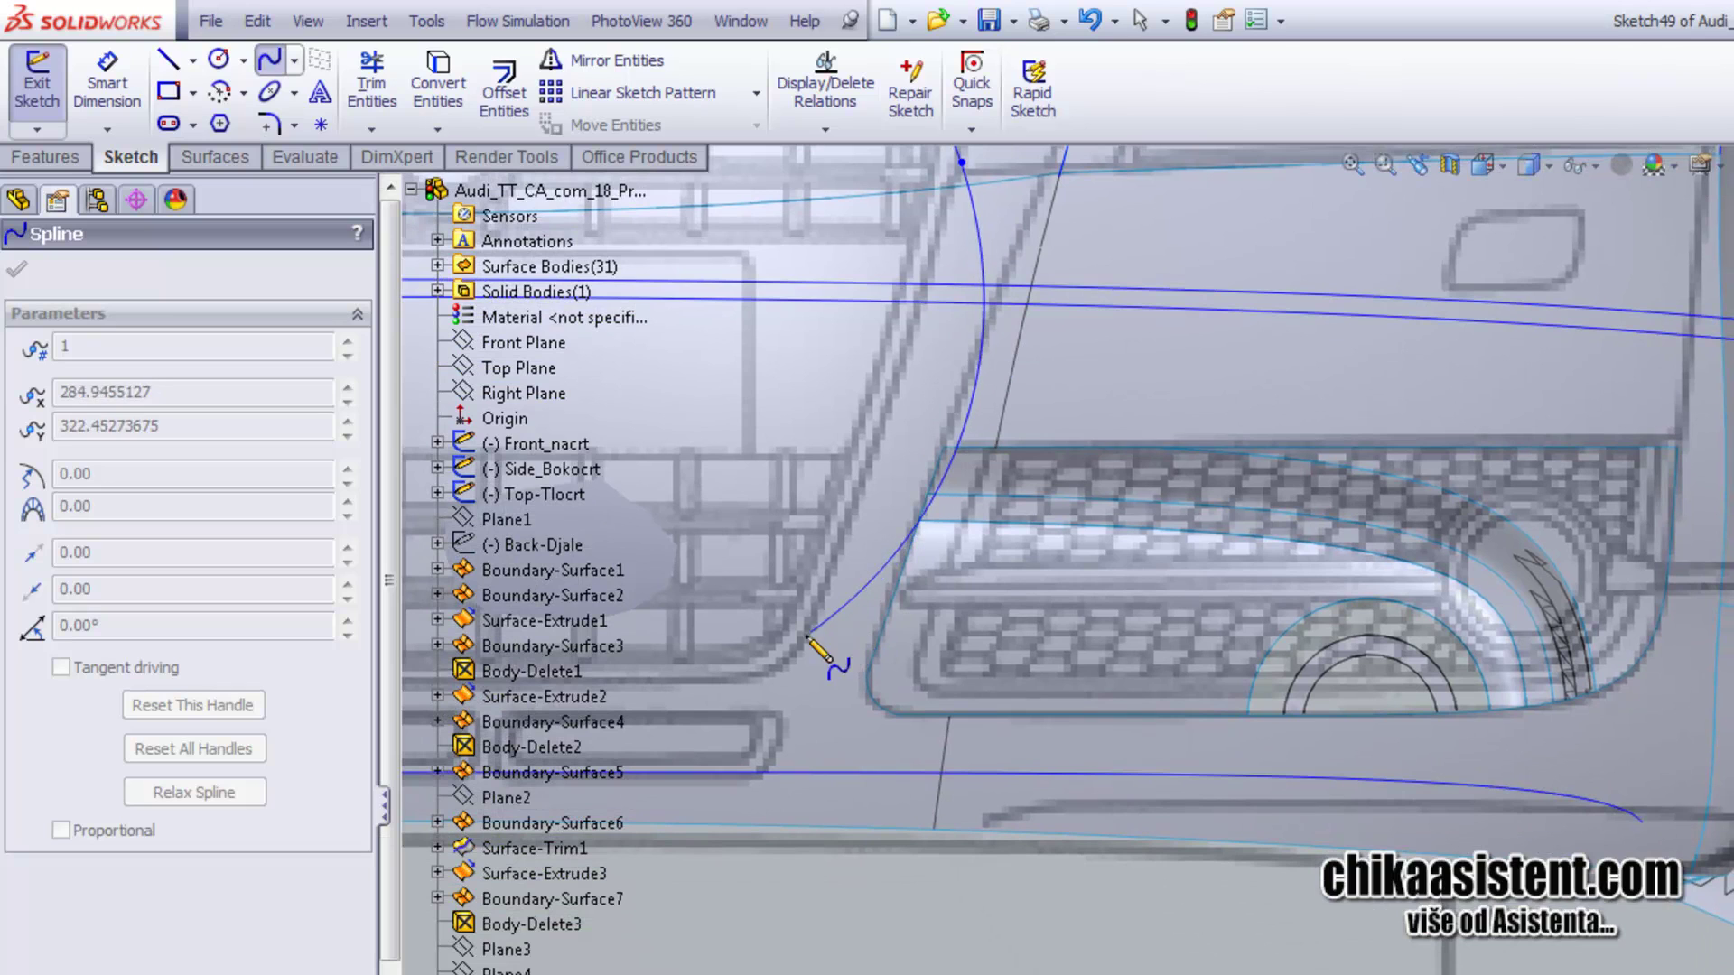
{"action": "left_click", "coordinate": [811, 629]}
{"action": "middle_click_drag", "start_coordinate": [812, 629], "coordinate": [970, 512], "text": "ctrl"}
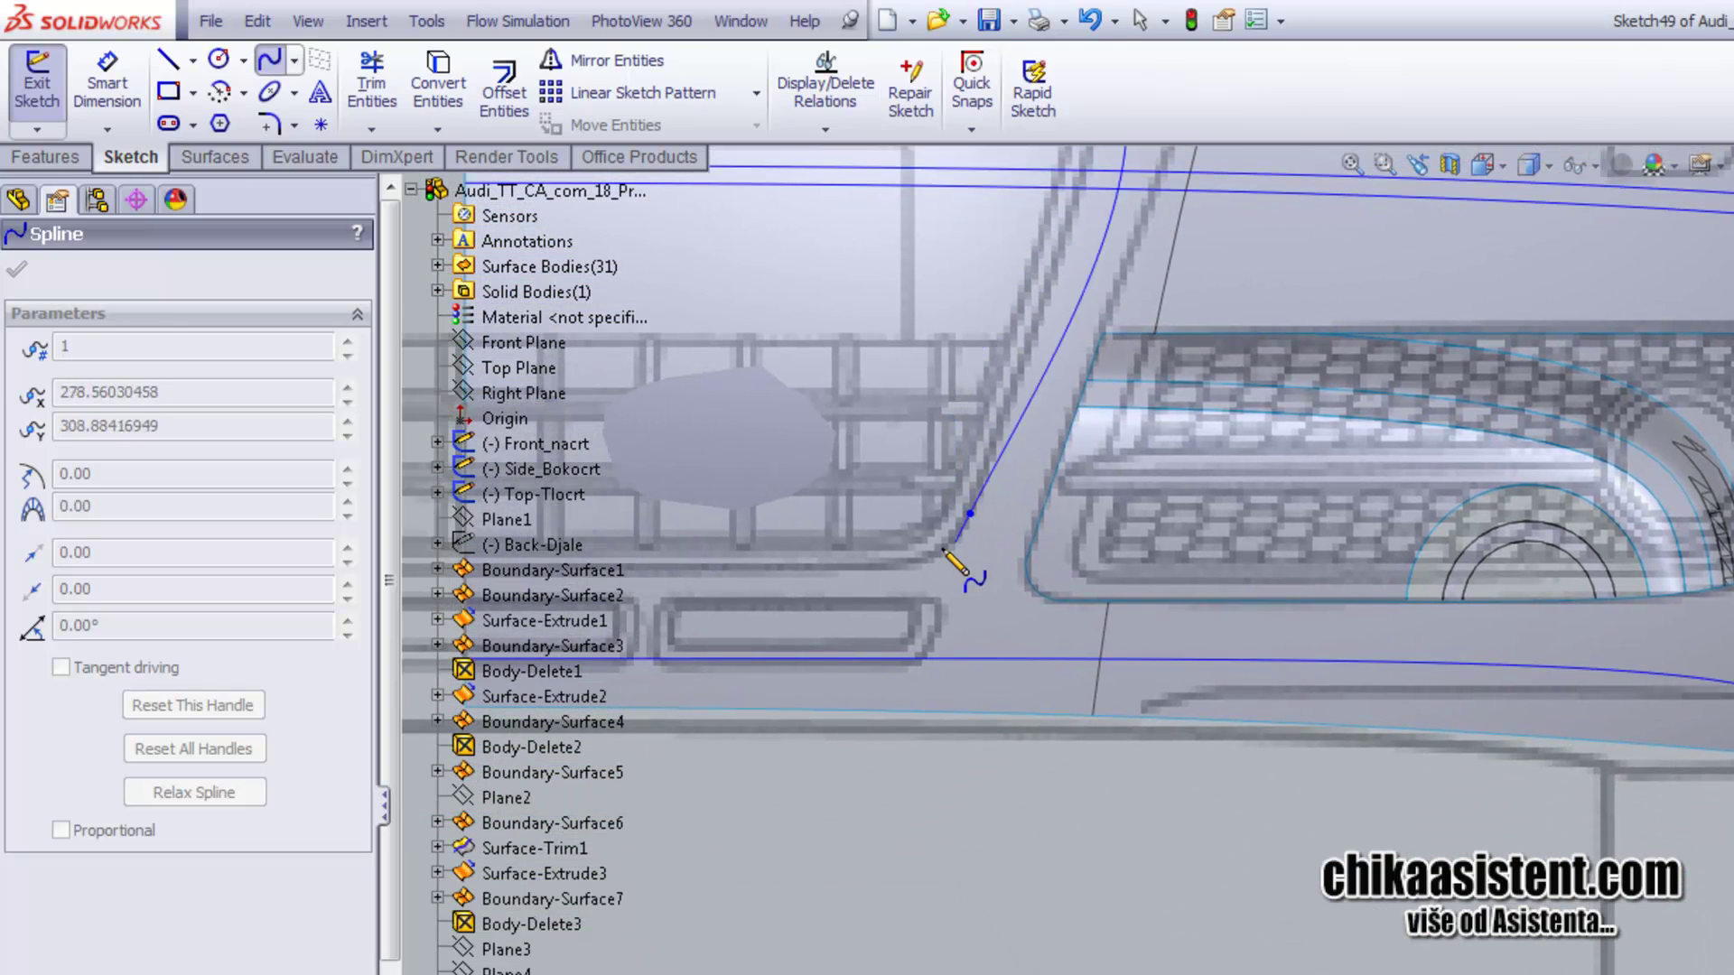
{"action": "left_click", "coordinate": [913, 565]}
{"action": "middle_click_drag", "start_coordinate": [912, 566], "coordinate": [1282, 524], "text": "ctrl"}
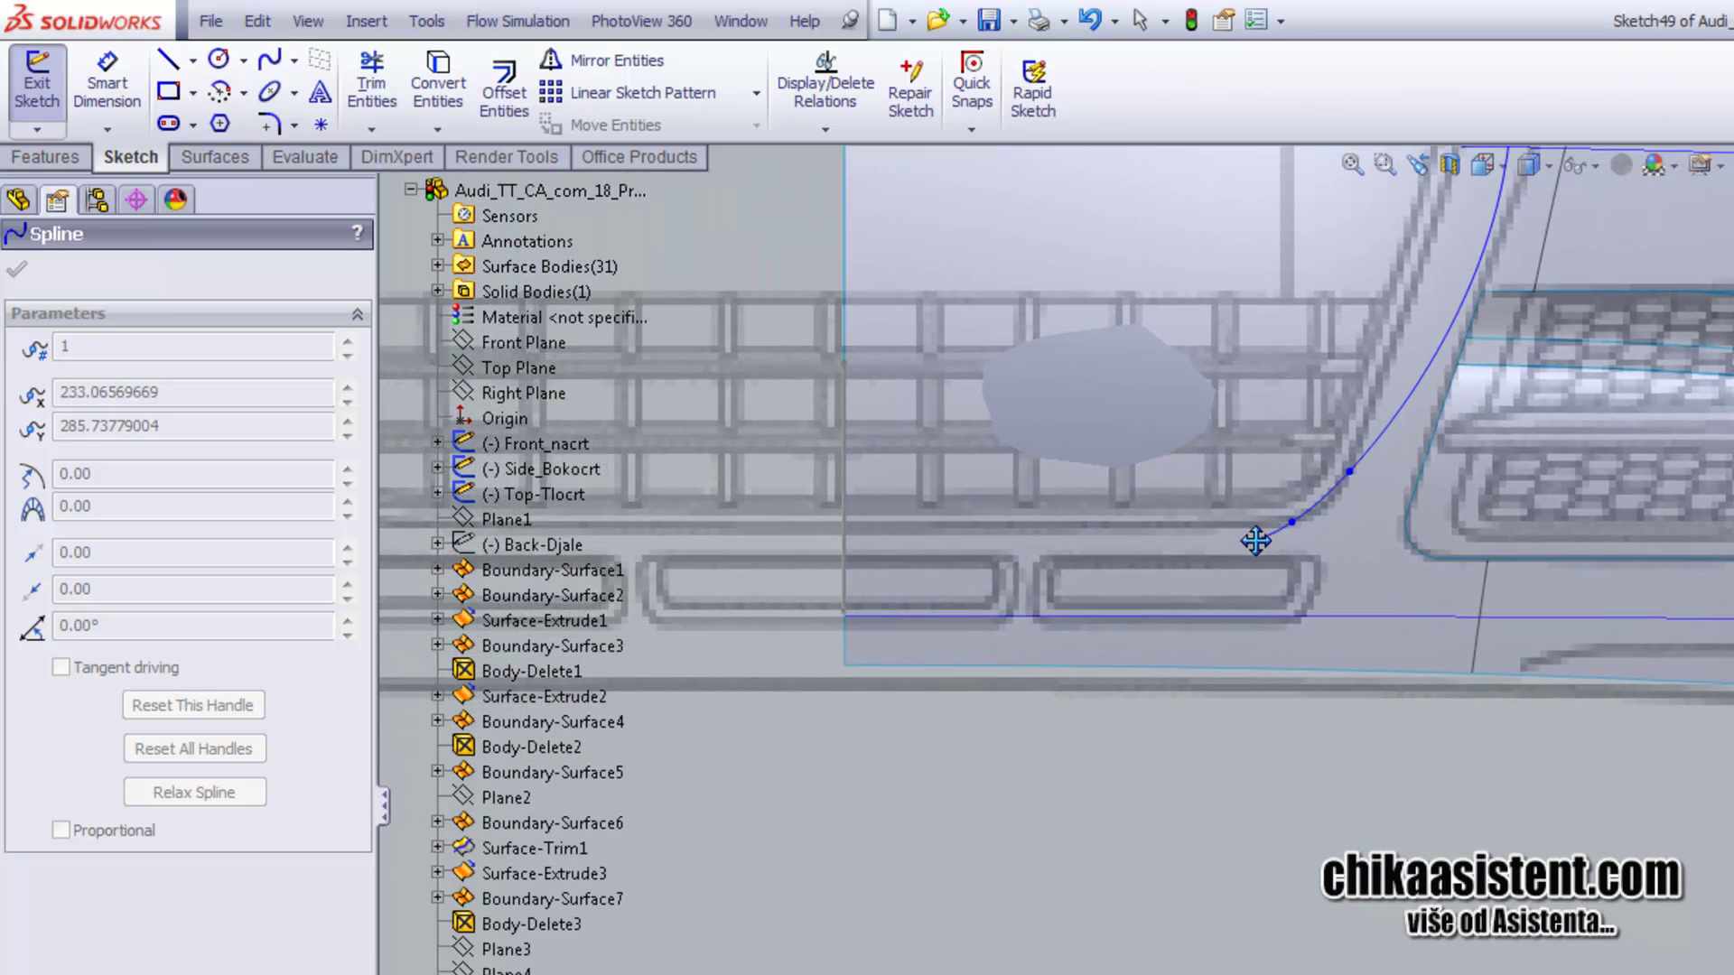
{"action": "left_click", "coordinate": [835, 530]}
{"action": "key", "text": "Escape"}
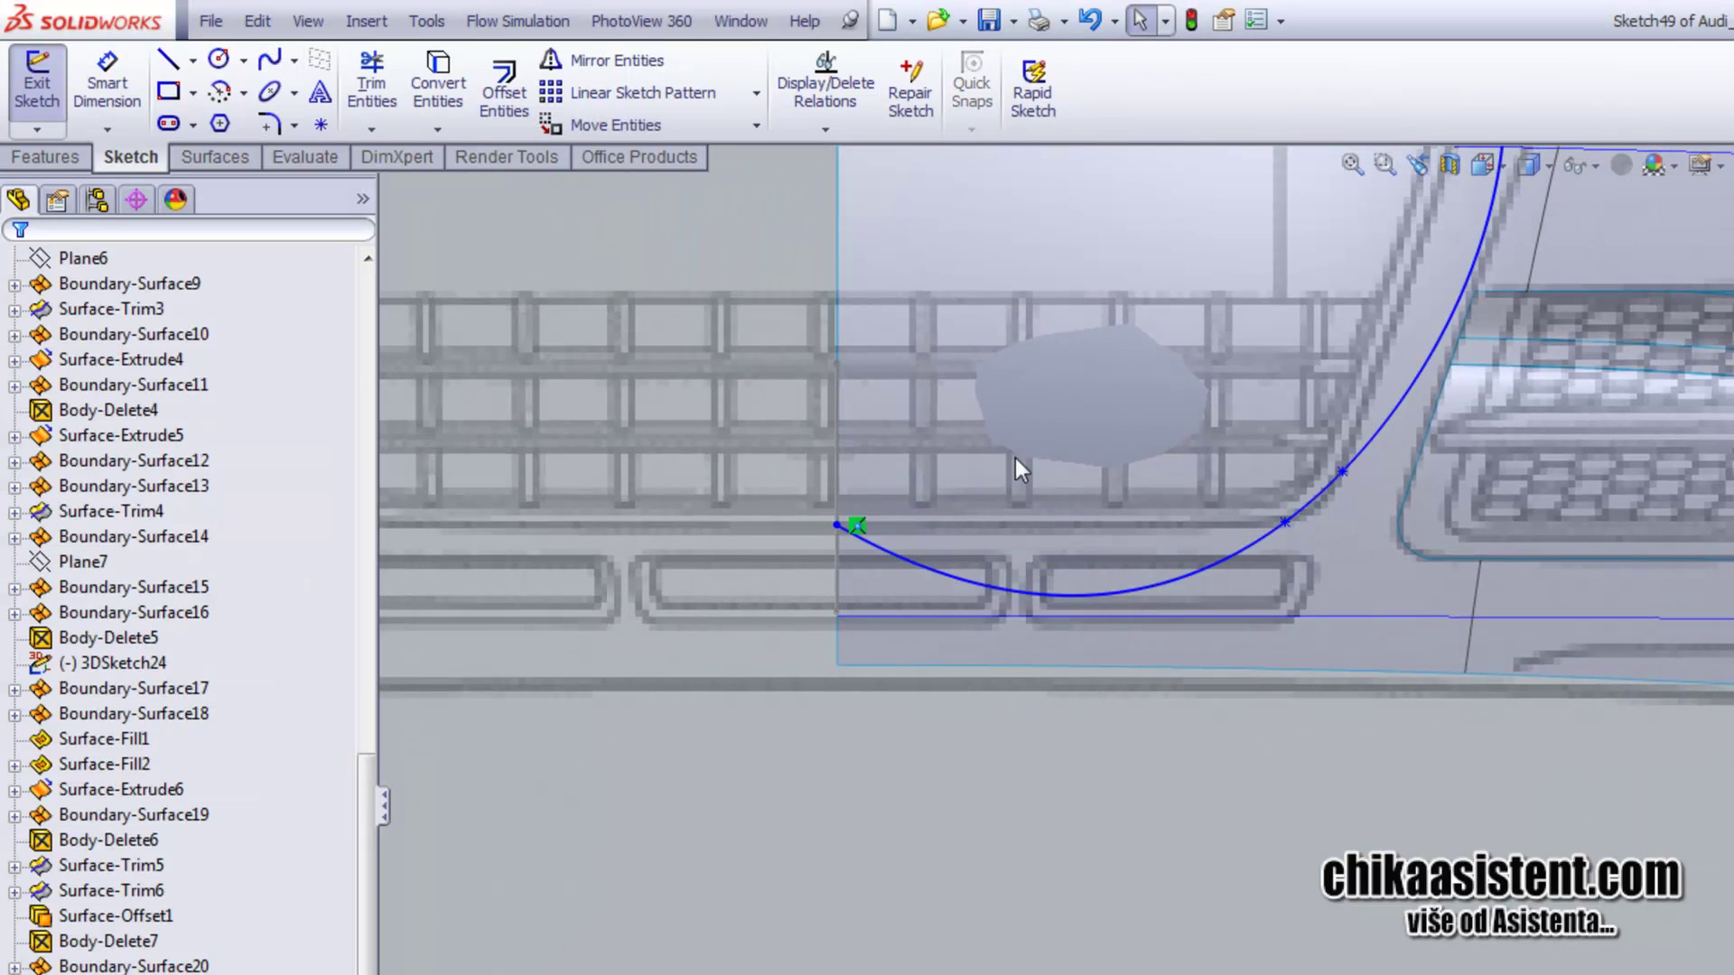
{"action": "mouse_move", "coordinate": [1151, 464]}
{"action": "middle_mouse_down", "text": "ctrl"}
{"action": "mouse_move", "coordinate": [1075, 544]}
{"action": "mouse_move", "coordinate": [886, 840]}
{"action": "mouse_move", "coordinate": [882, 530]}
{"action": "mouse_move", "coordinate": [797, 468]}
{"action": "mouse_move", "coordinate": [733, 499]}
{"action": "mouse_move", "coordinate": [739, 426]}
{"action": "middle_mouse_up", "text": "ctrl"}
Make the spline leave the centreline horizontally and drag its points to fit the upper-right corner and right side
{"action": "left_click", "coordinate": [762, 276]}
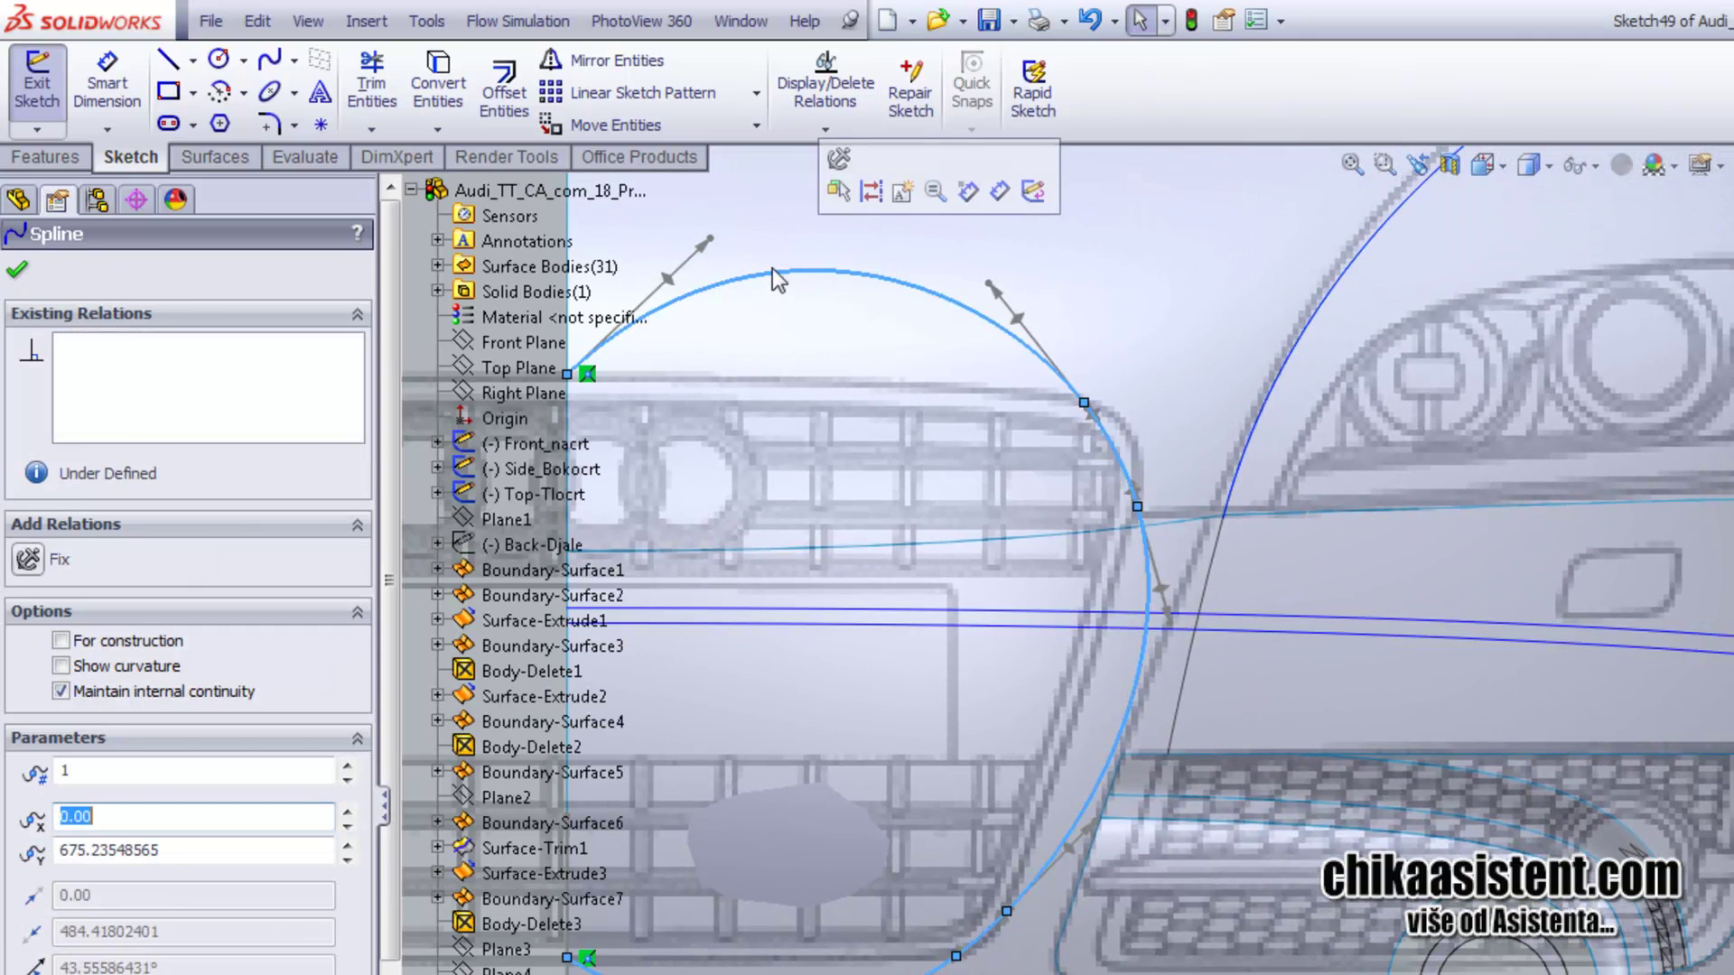
{"action": "left_click_drag", "start_coordinate": [714, 244], "coordinate": [827, 393]}
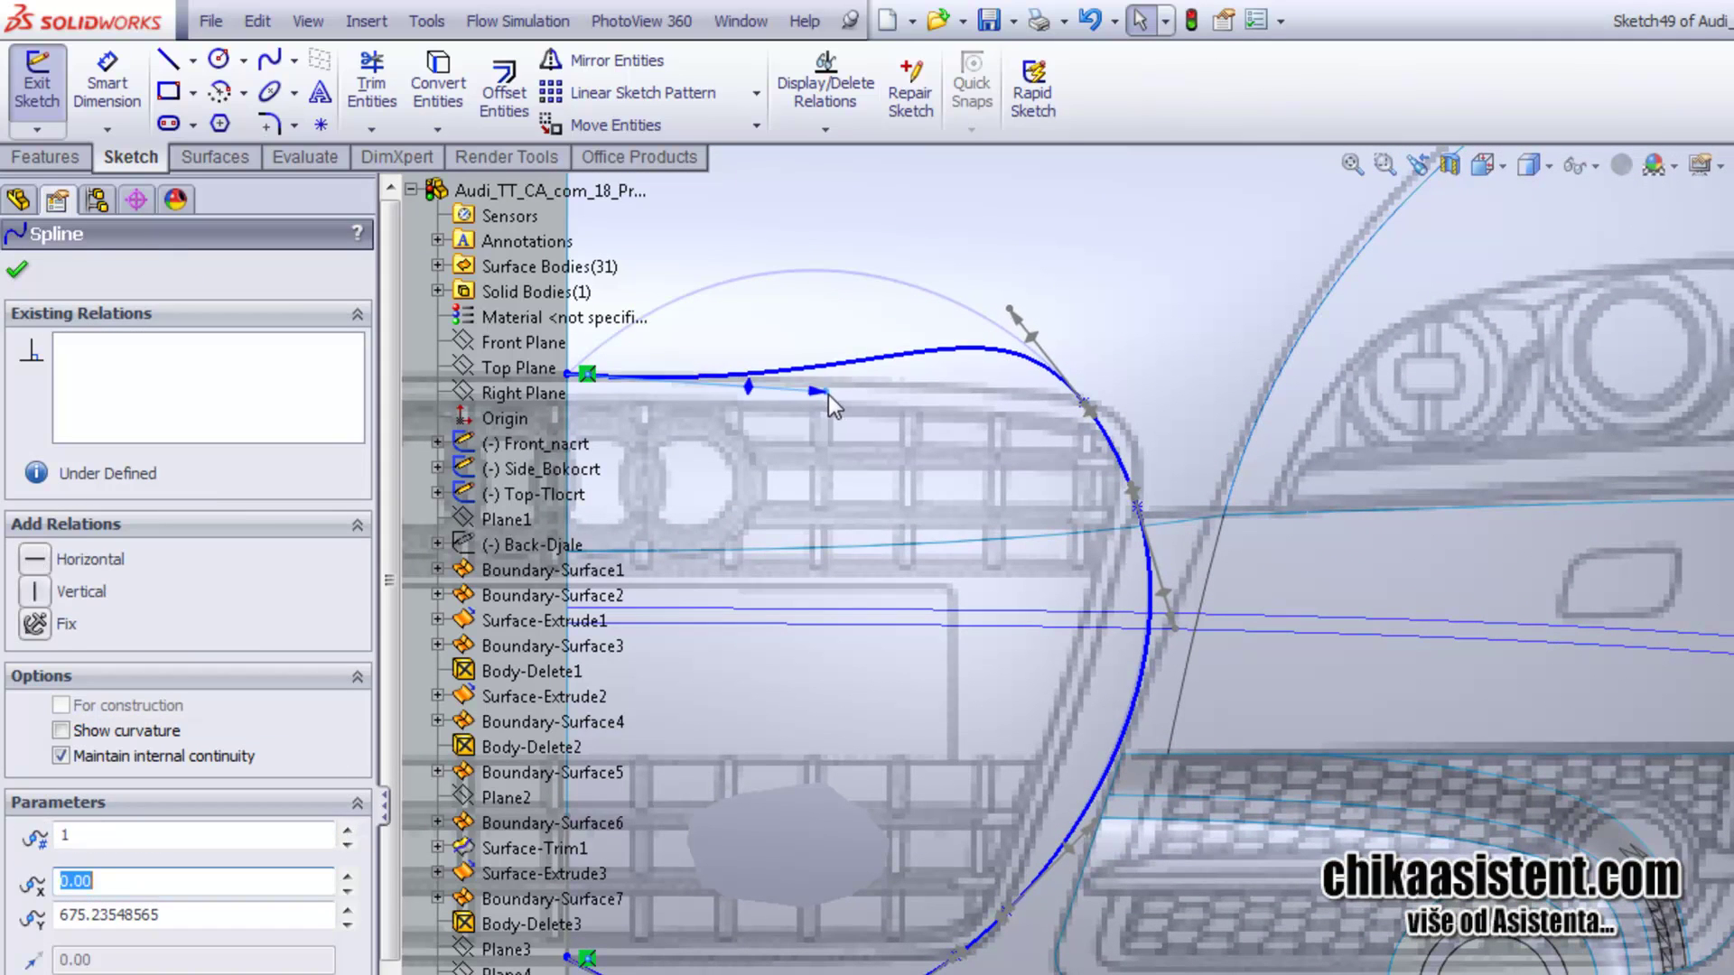
{"action": "left_click_drag", "start_coordinate": [1011, 313], "coordinate": [1038, 379]}
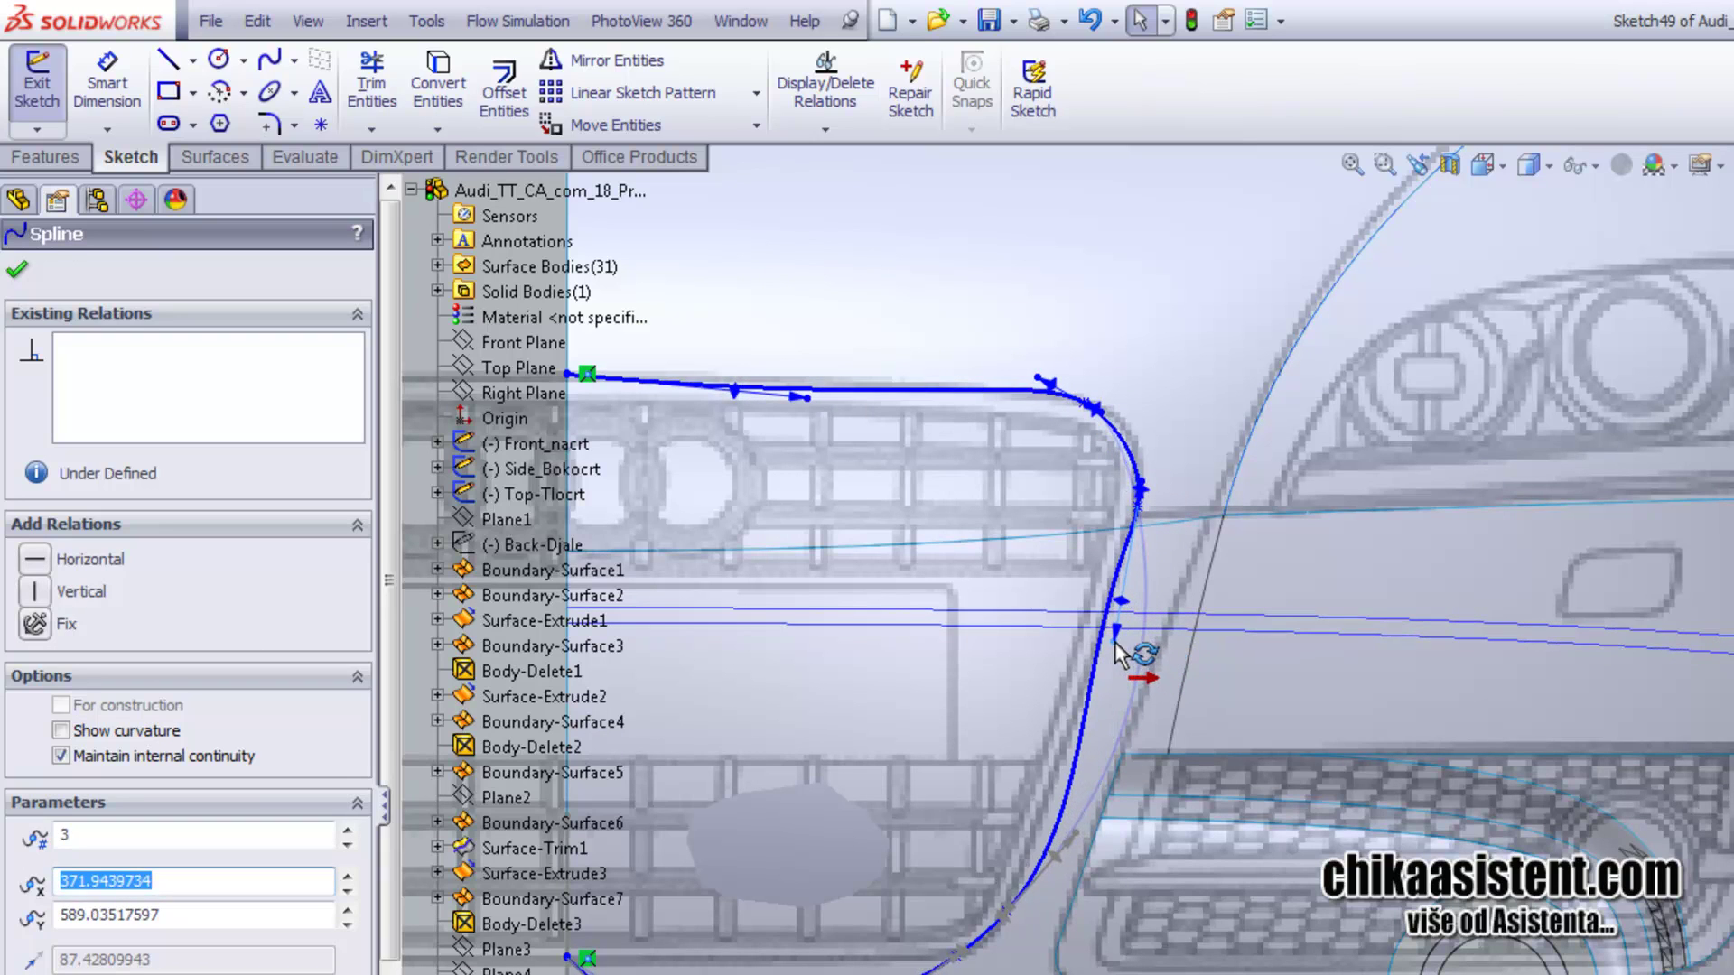
{"action": "left_click_drag", "start_coordinate": [1165, 643], "coordinate": [1147, 448]}
{"action": "scroll", "coordinate": [1147, 365], "scroll_direction": "up", "scroll_amount": 3}
{"action": "scroll", "coordinate": [1147, 364], "scroll_direction": "up", "scroll_amount": 3}
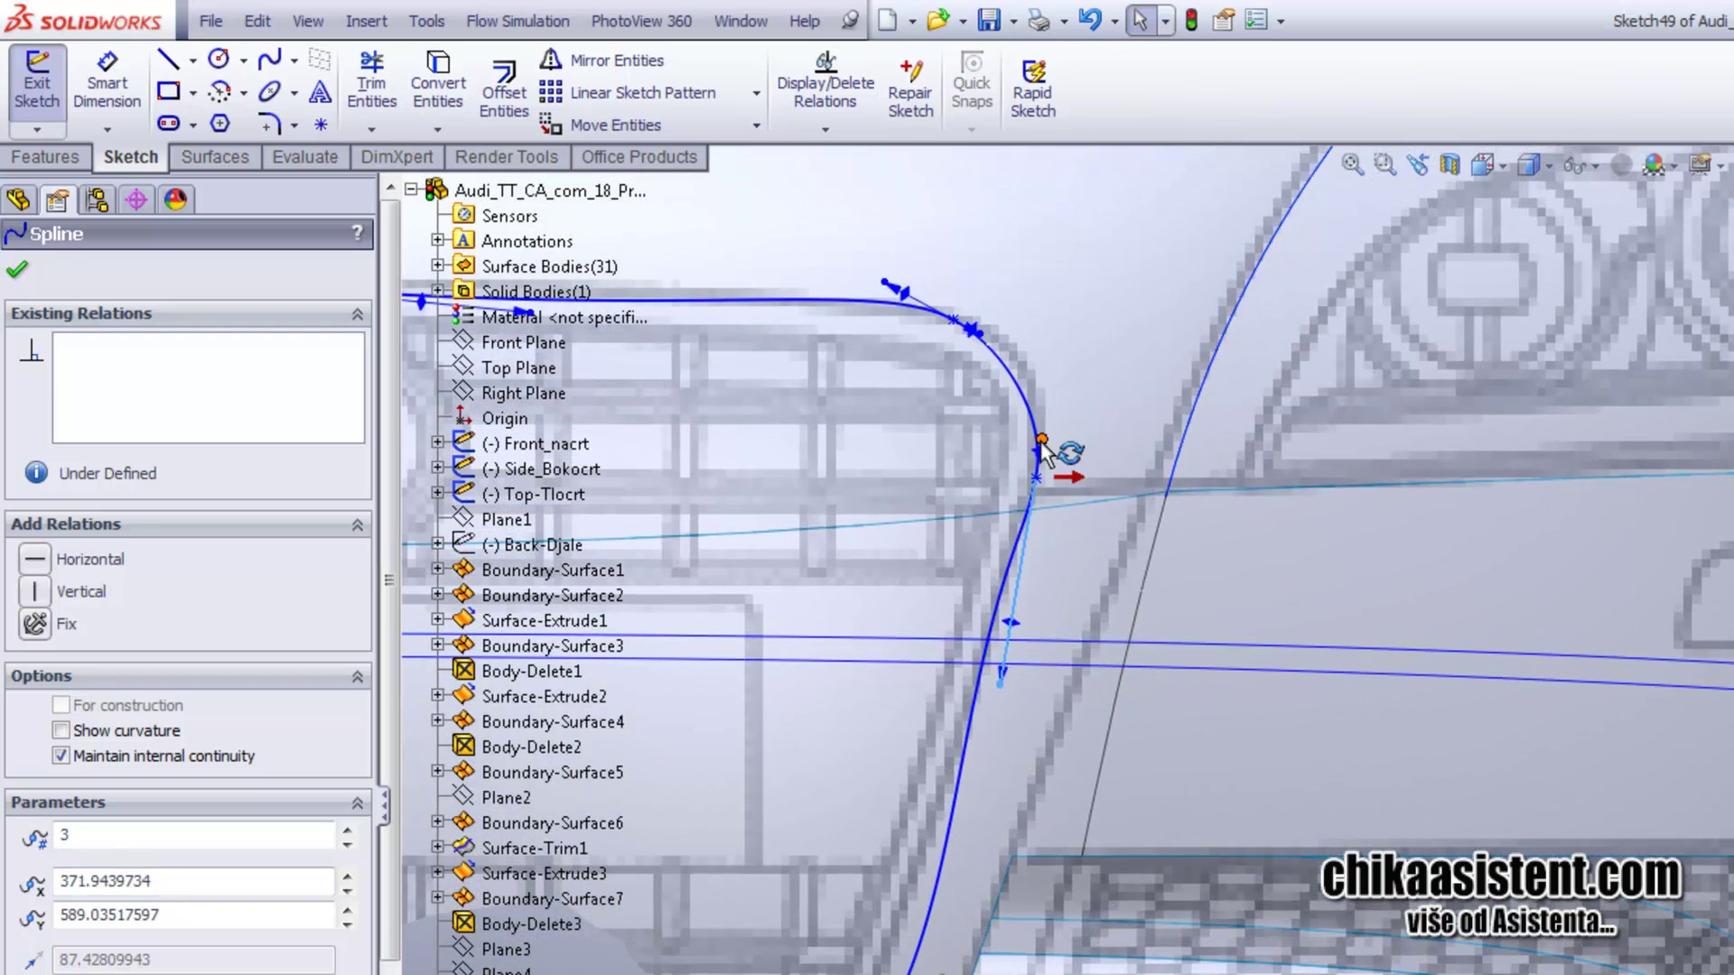
{"action": "left_click_drag", "start_coordinate": [1052, 423], "coordinate": [1050, 417]}
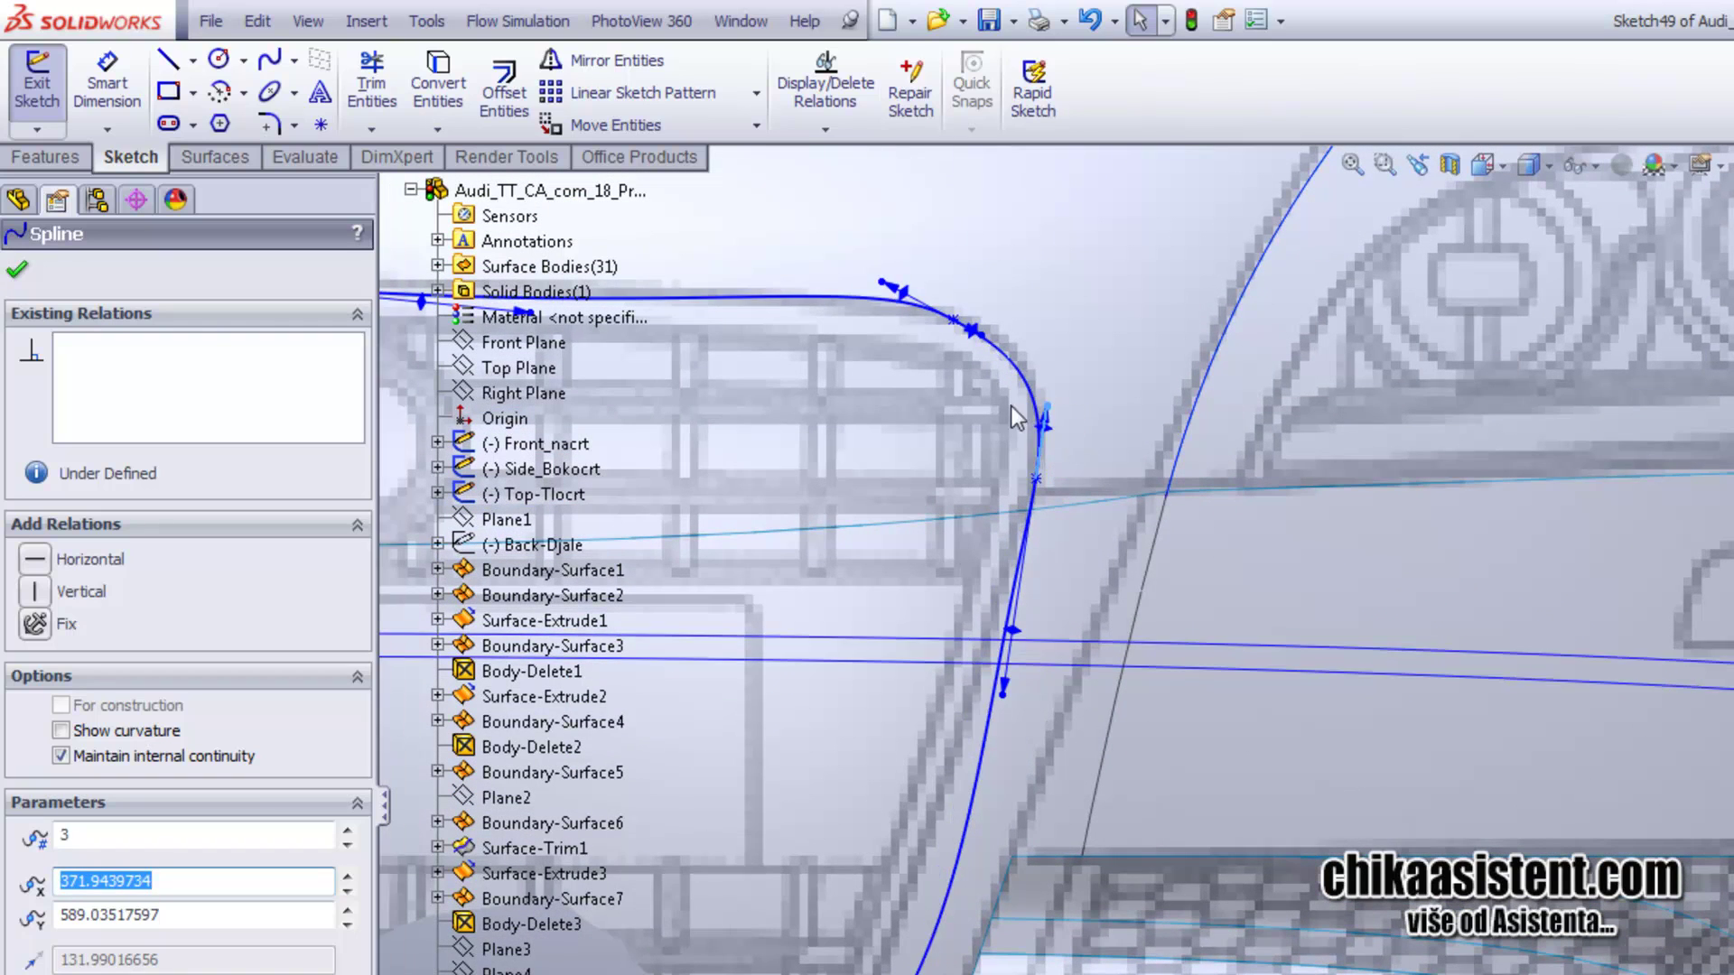
{"action": "scroll", "coordinate": [1048, 420], "scroll_direction": "down", "scroll_amount": 3}
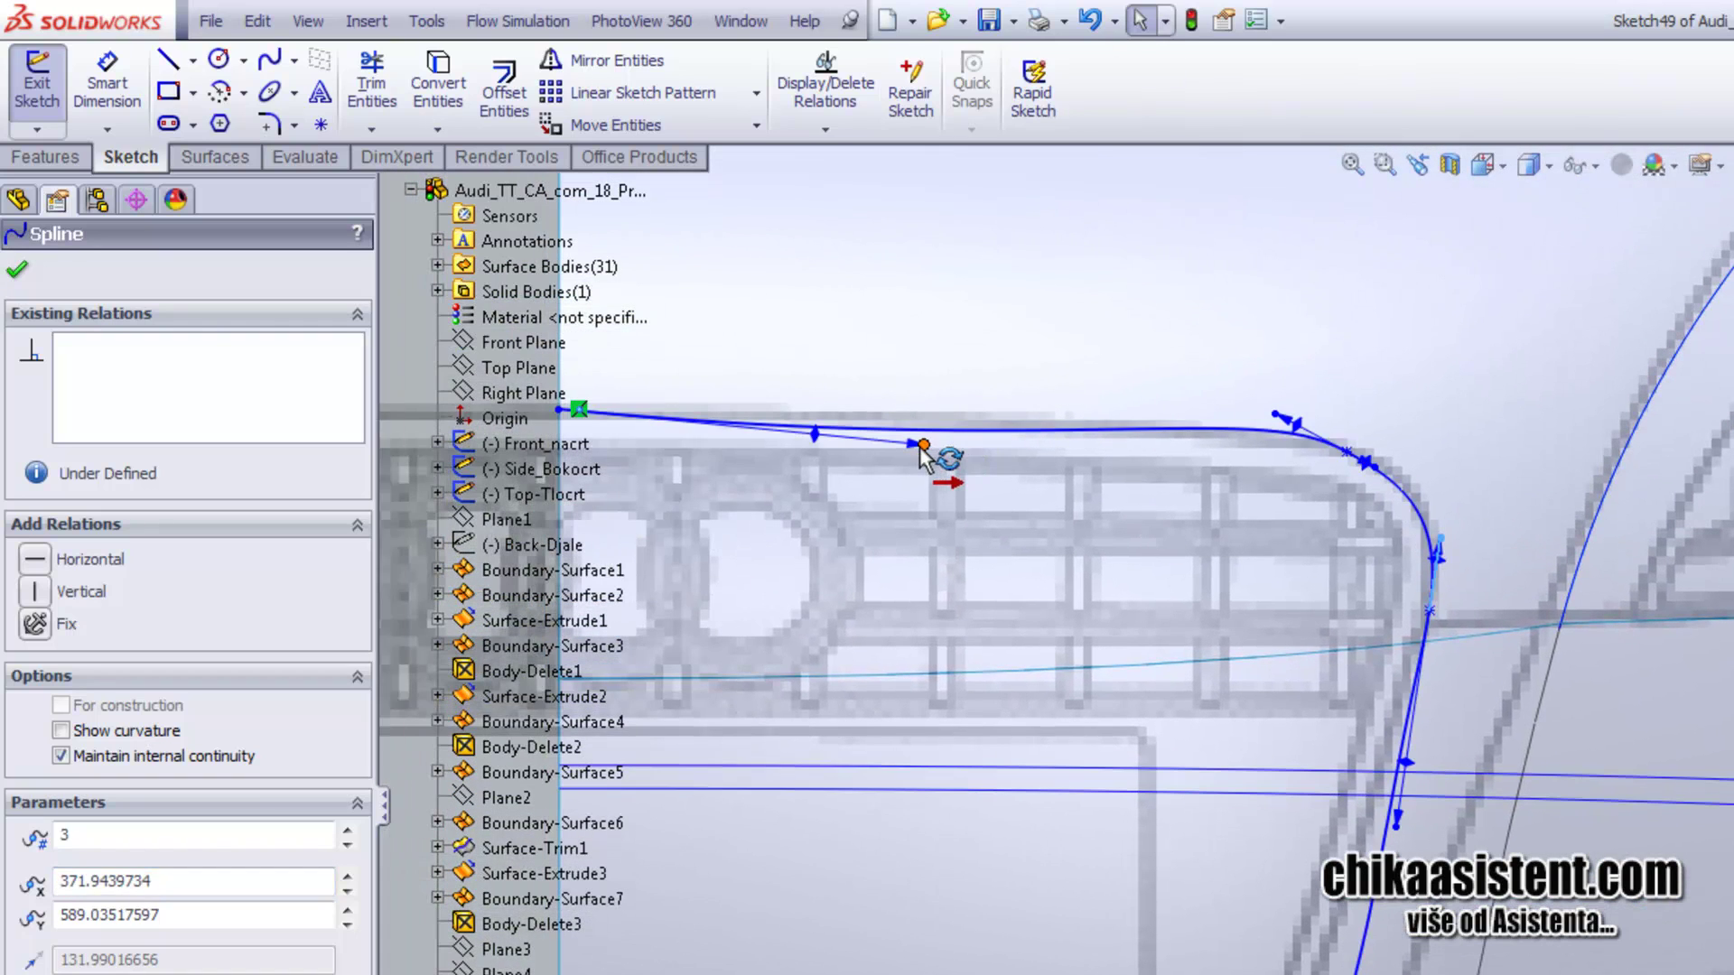
{"action": "scroll", "coordinate": [939, 434], "scroll_direction": "down", "scroll_amount": 3}
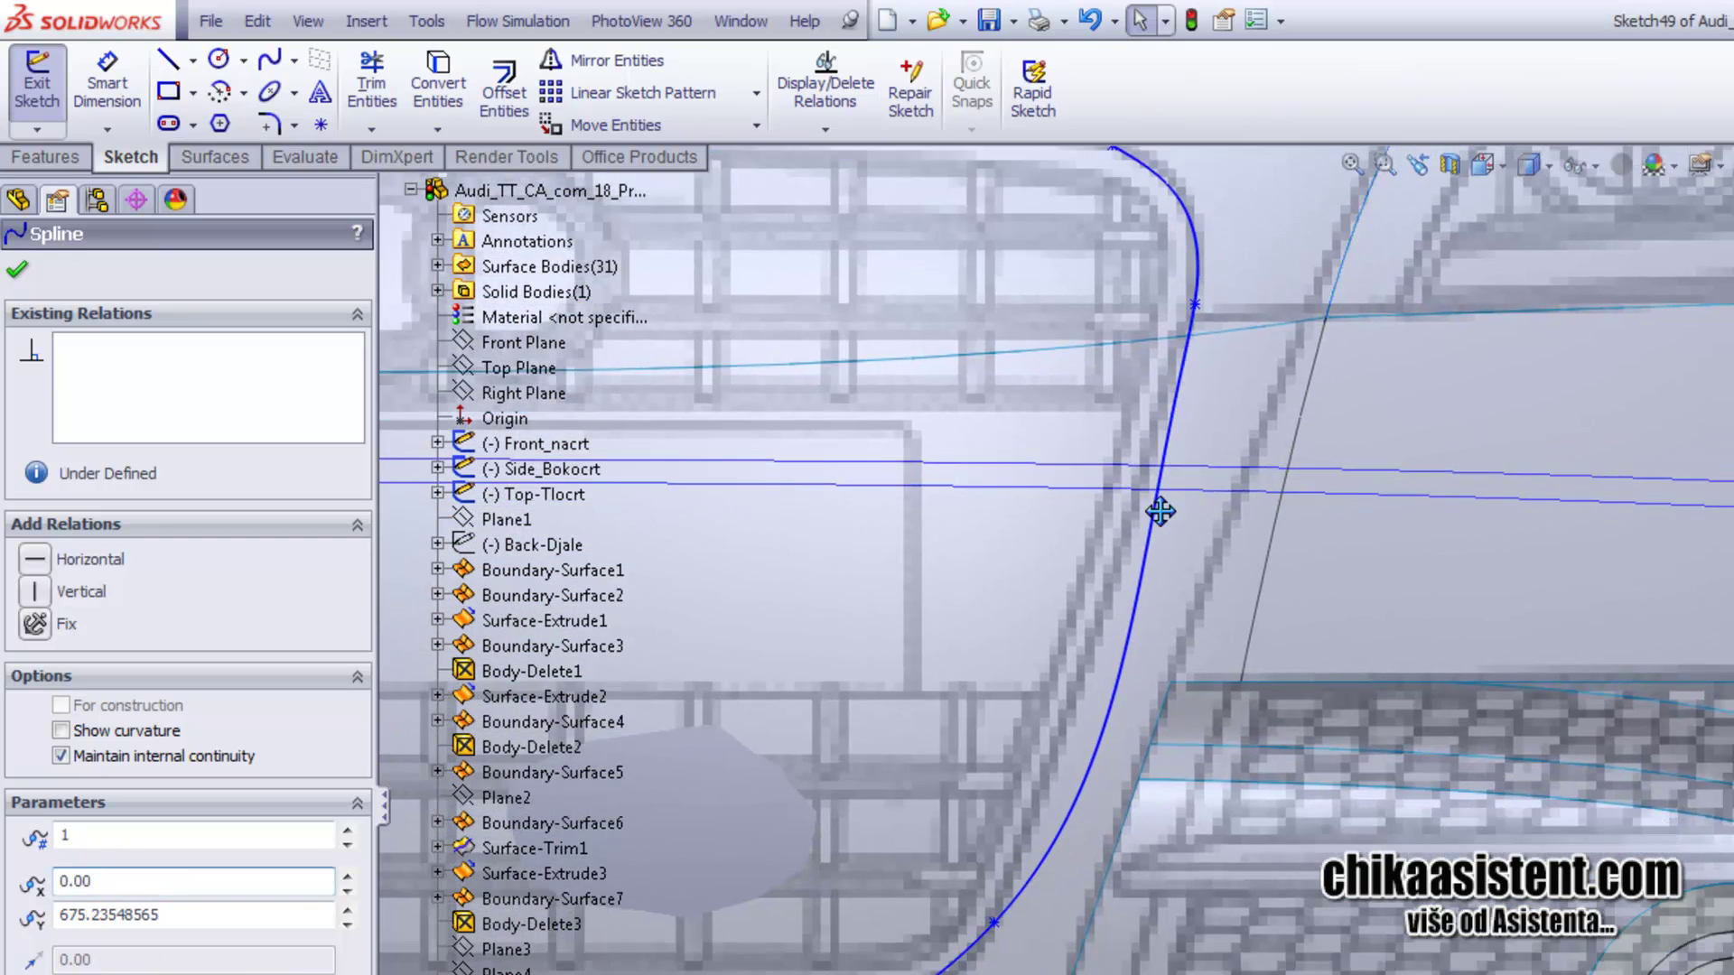
{"action": "scroll", "coordinate": [1160, 511], "scroll_direction": "down", "scroll_amount": 2}
{"action": "left_click", "coordinate": [1021, 433]}
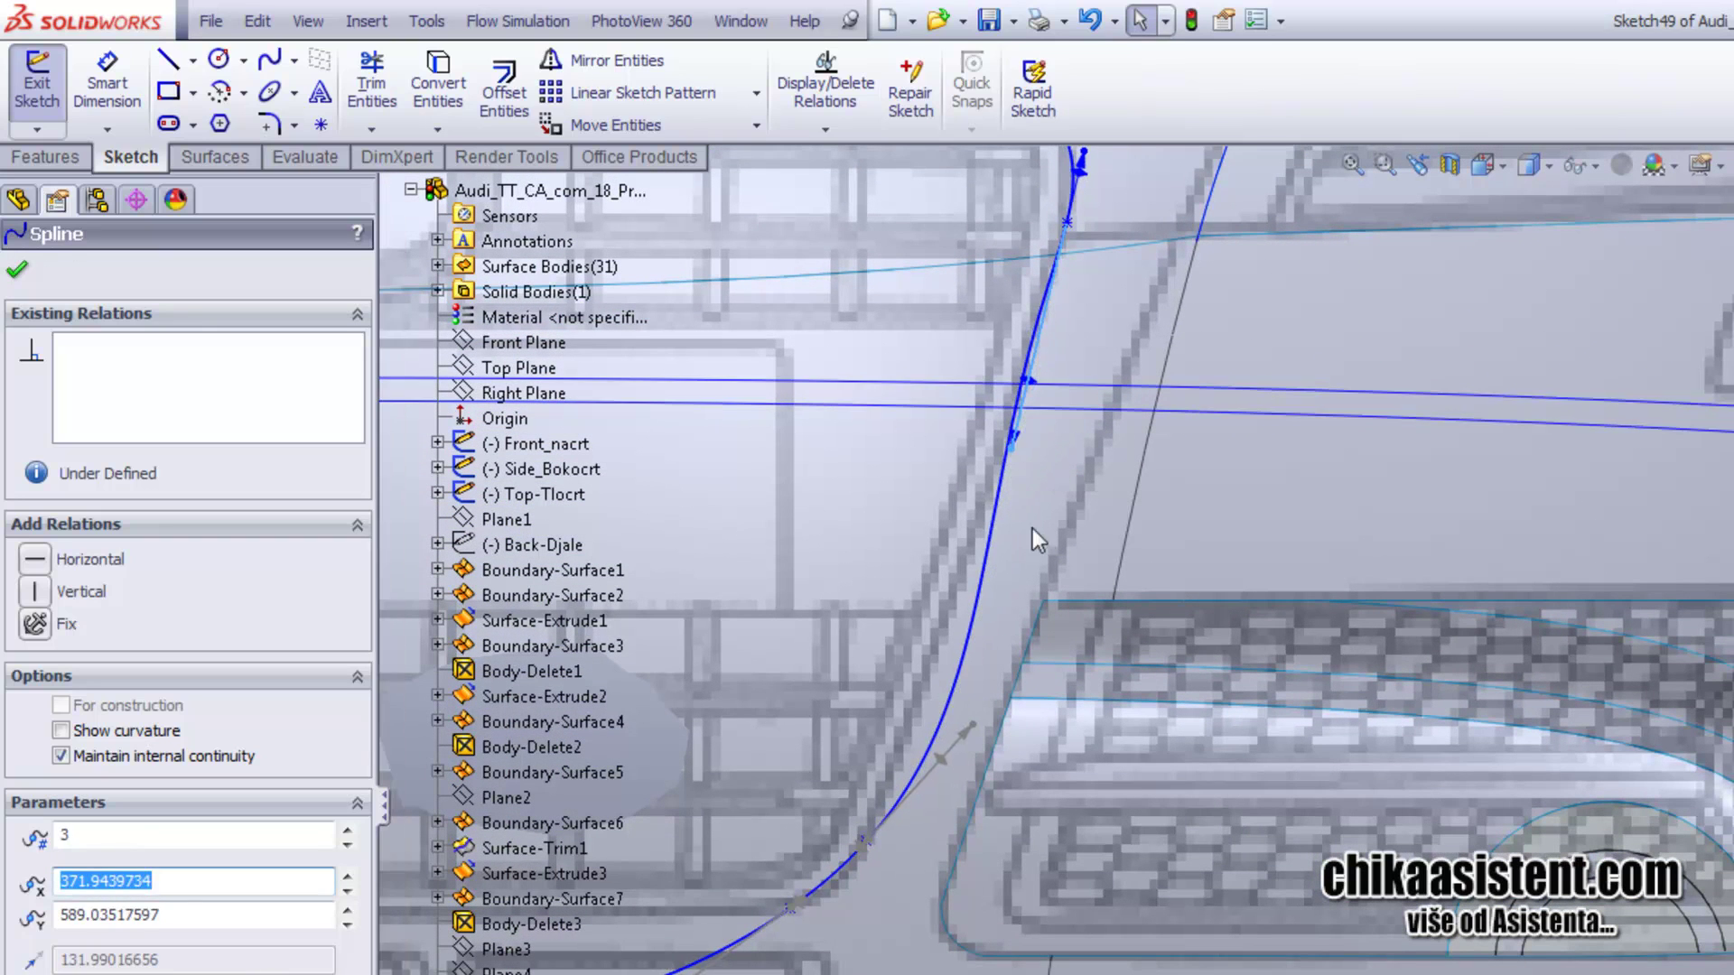
{"action": "scroll", "coordinate": [1065, 578], "scroll_direction": "down", "scroll_amount": 2}
Adjust the lower spline points and bottom end tangent to flatten the bottom run and lower-right corner
{"action": "left_click_drag", "start_coordinate": [1078, 626], "coordinate": [1040, 626]}
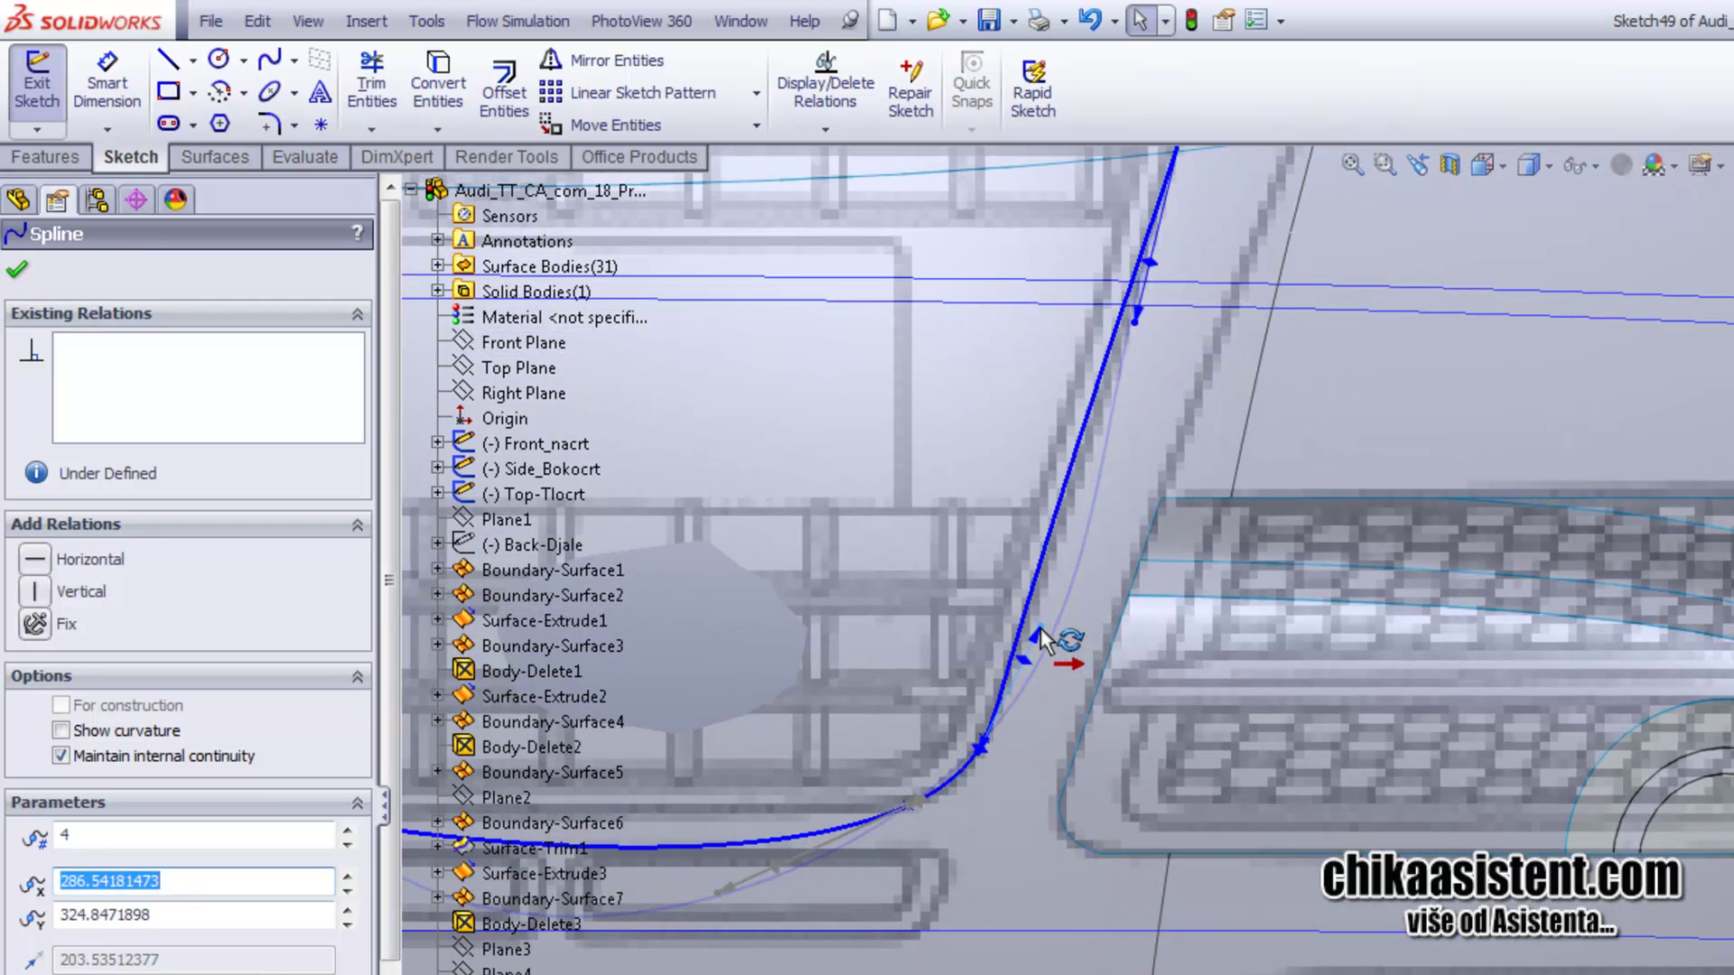
{"action": "scroll", "coordinate": [1110, 533], "scroll_direction": "down", "scroll_amount": 2}
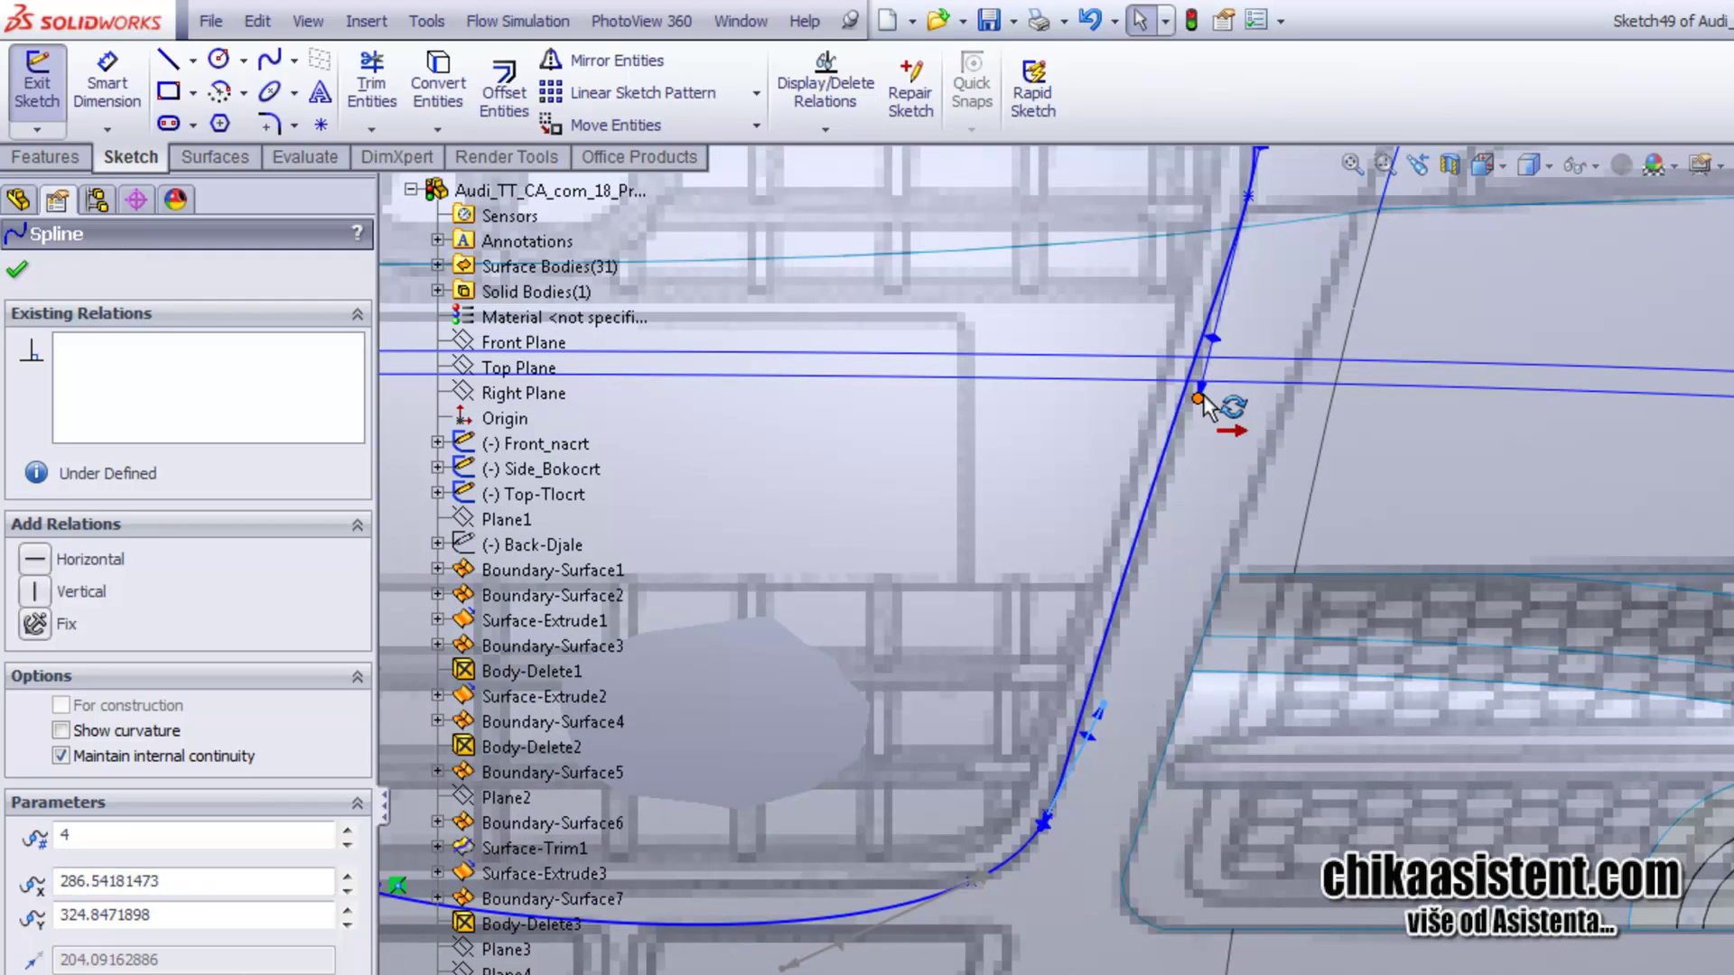
{"action": "scroll", "coordinate": [1206, 415], "scroll_direction": "up", "scroll_amount": 3}
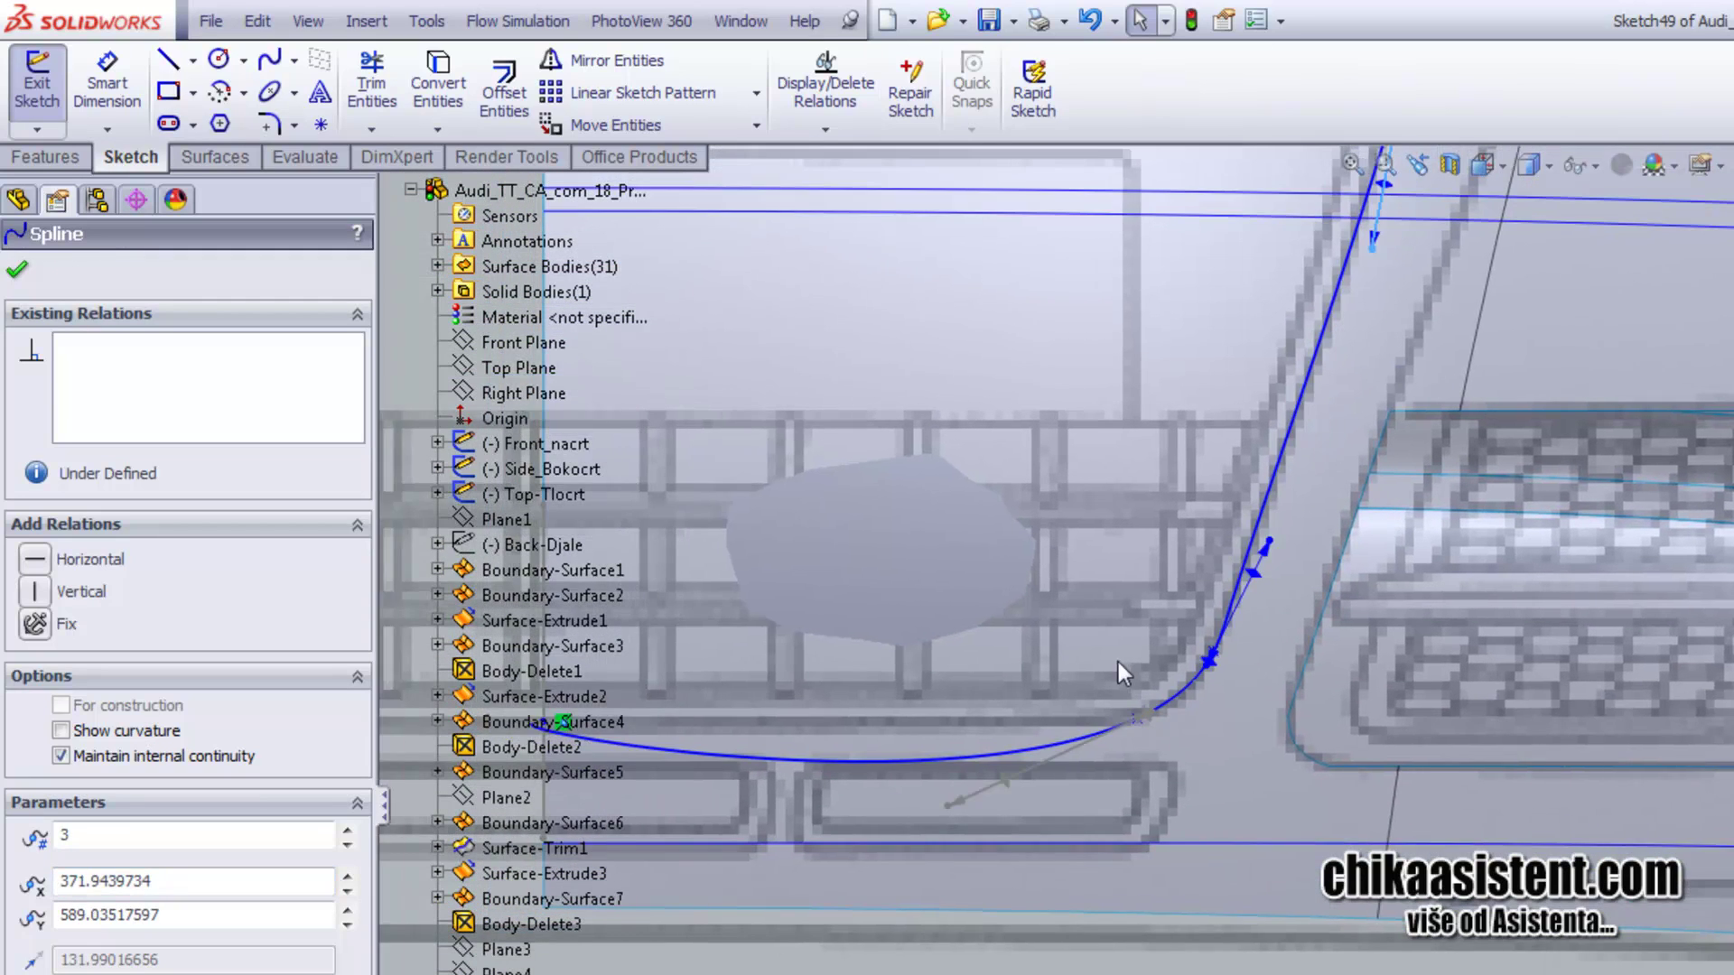
{"action": "middle_click_drag", "start_coordinate": [1118, 663], "coordinate": [1129, 648], "text": "ctrl"}
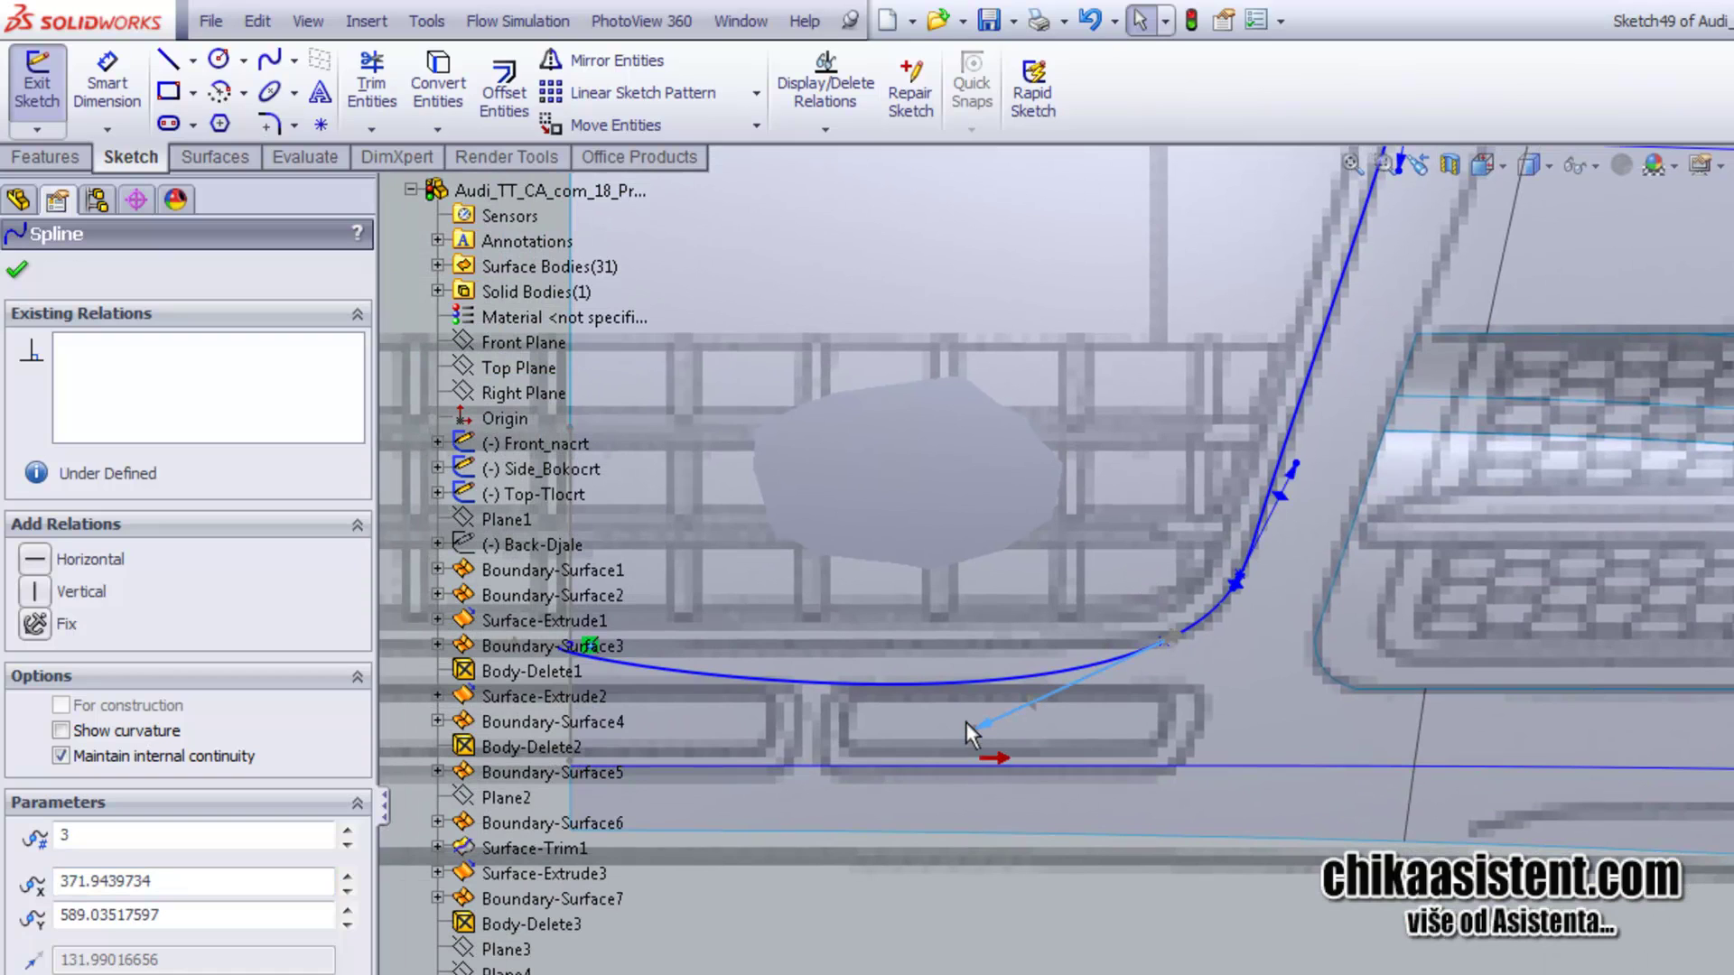
{"action": "left_click_drag", "start_coordinate": [974, 728], "coordinate": [1044, 698]}
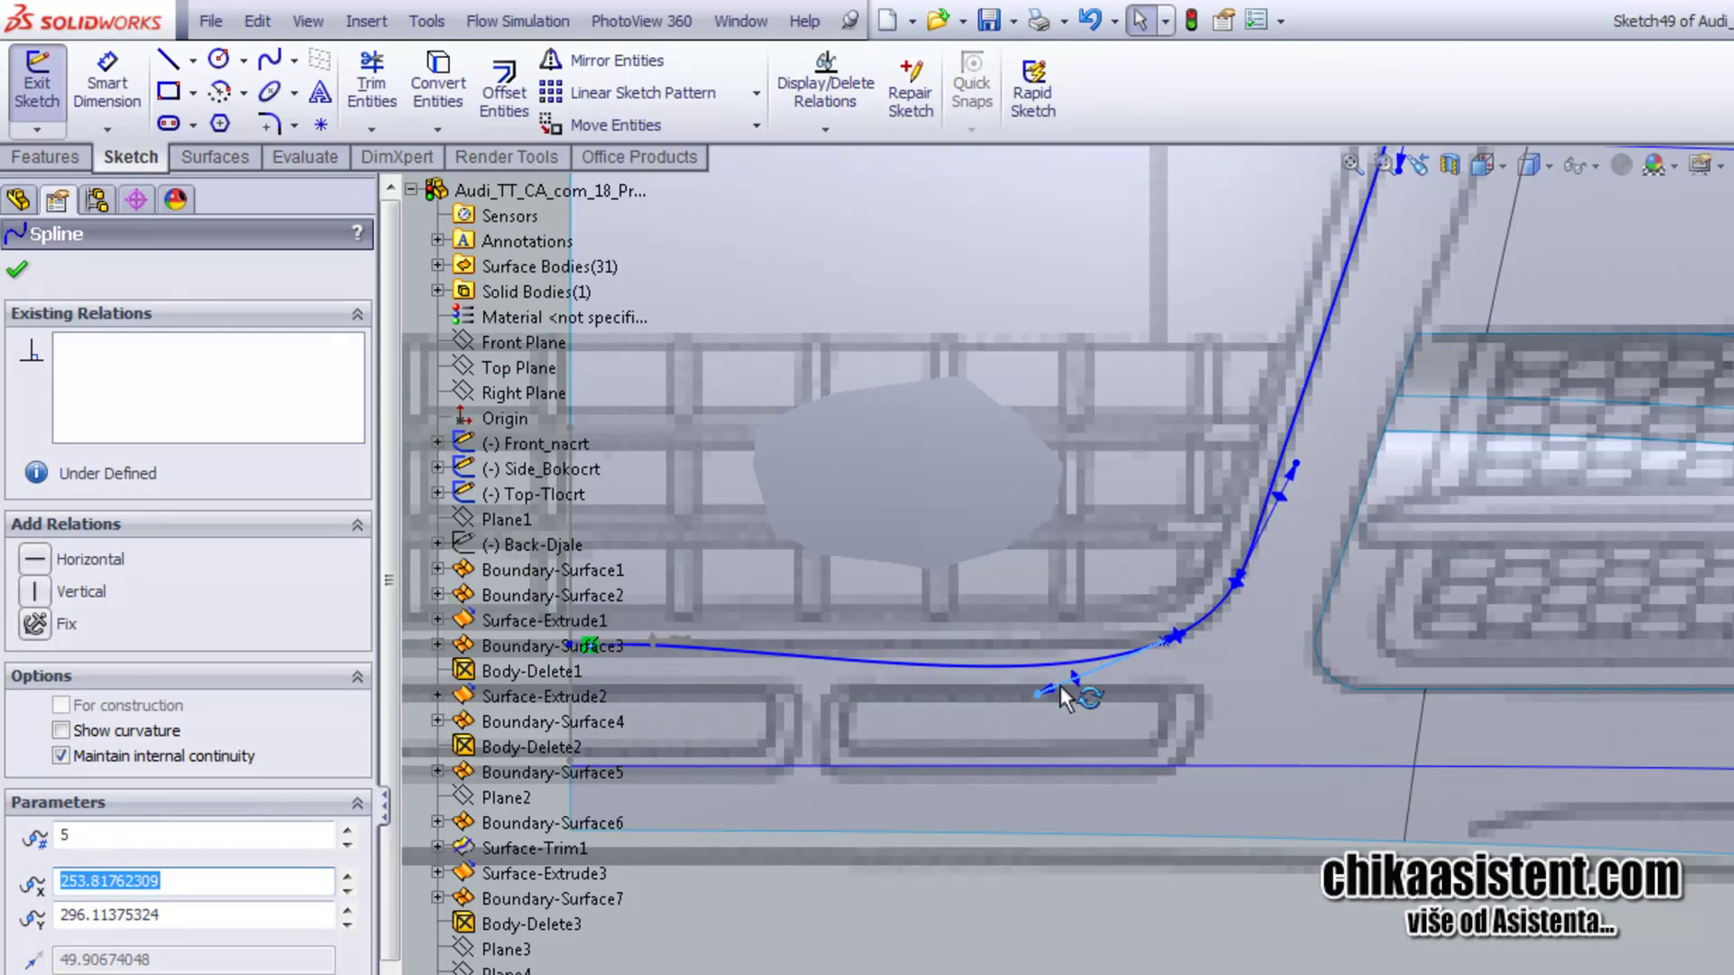
{"action": "mouse_move", "coordinate": [1045, 698]}
{"action": "left_mouse_down"}
{"action": "mouse_move", "coordinate": [1078, 668]}
{"action": "mouse_move", "coordinate": [1106, 693]}
{"action": "left_mouse_up"}
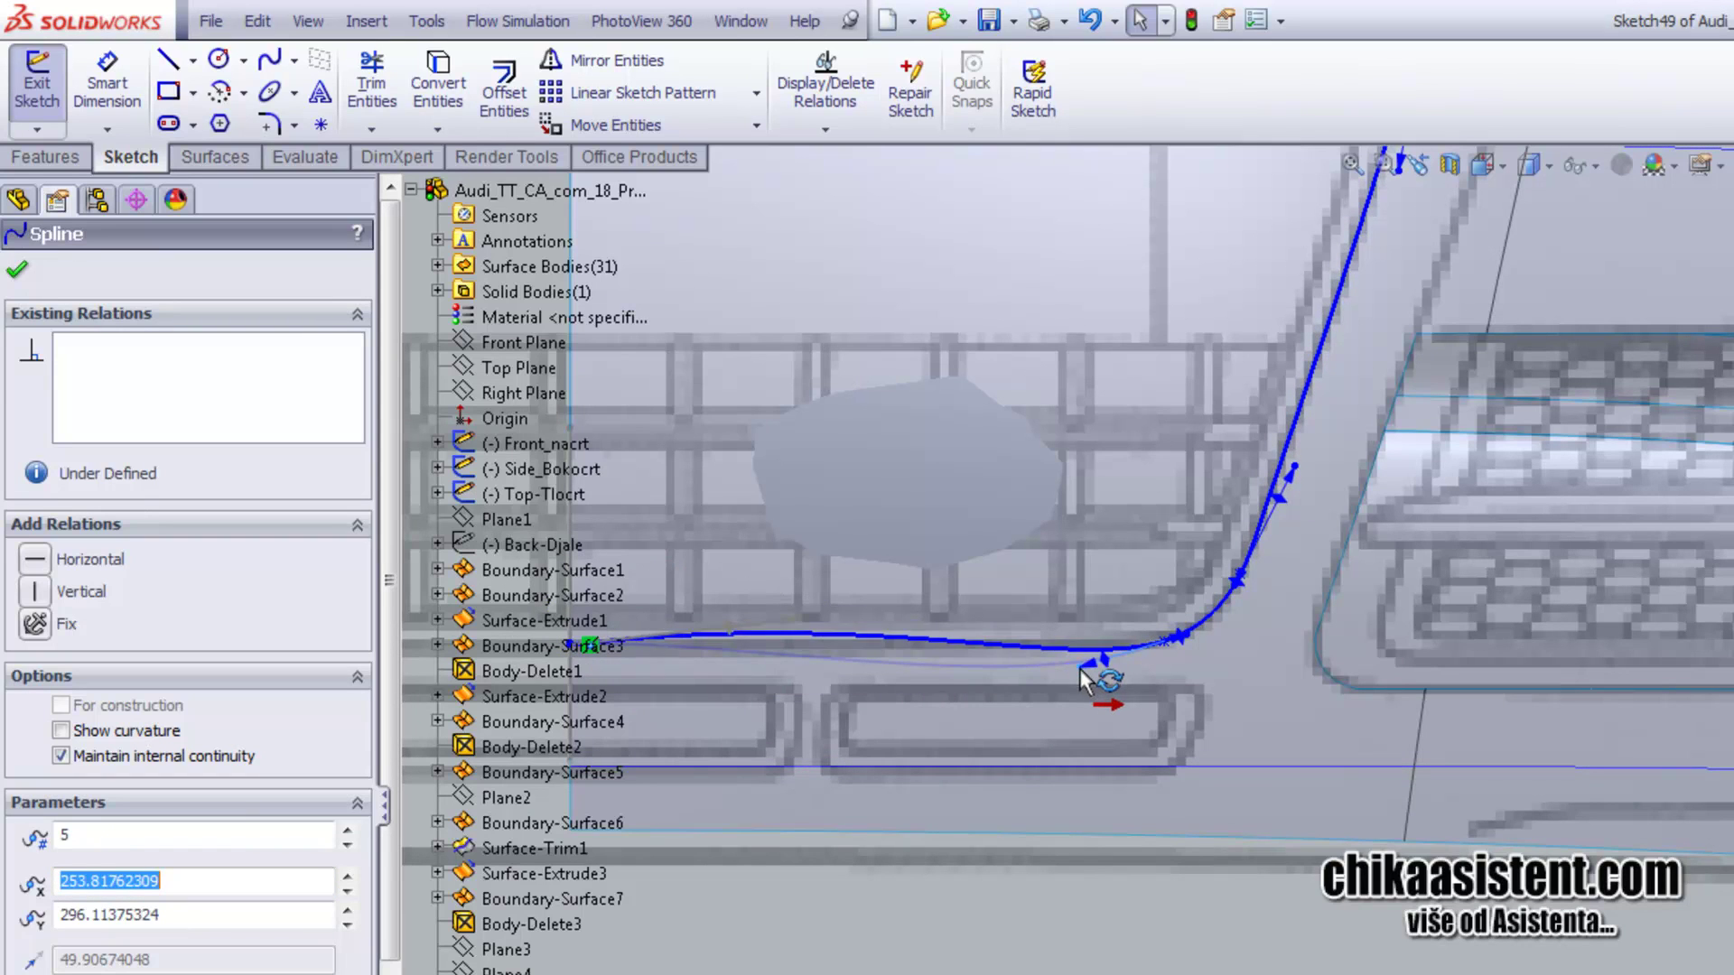
{"action": "middle_click_drag", "start_coordinate": [862, 677], "coordinate": [962, 632], "text": "ctrl"}
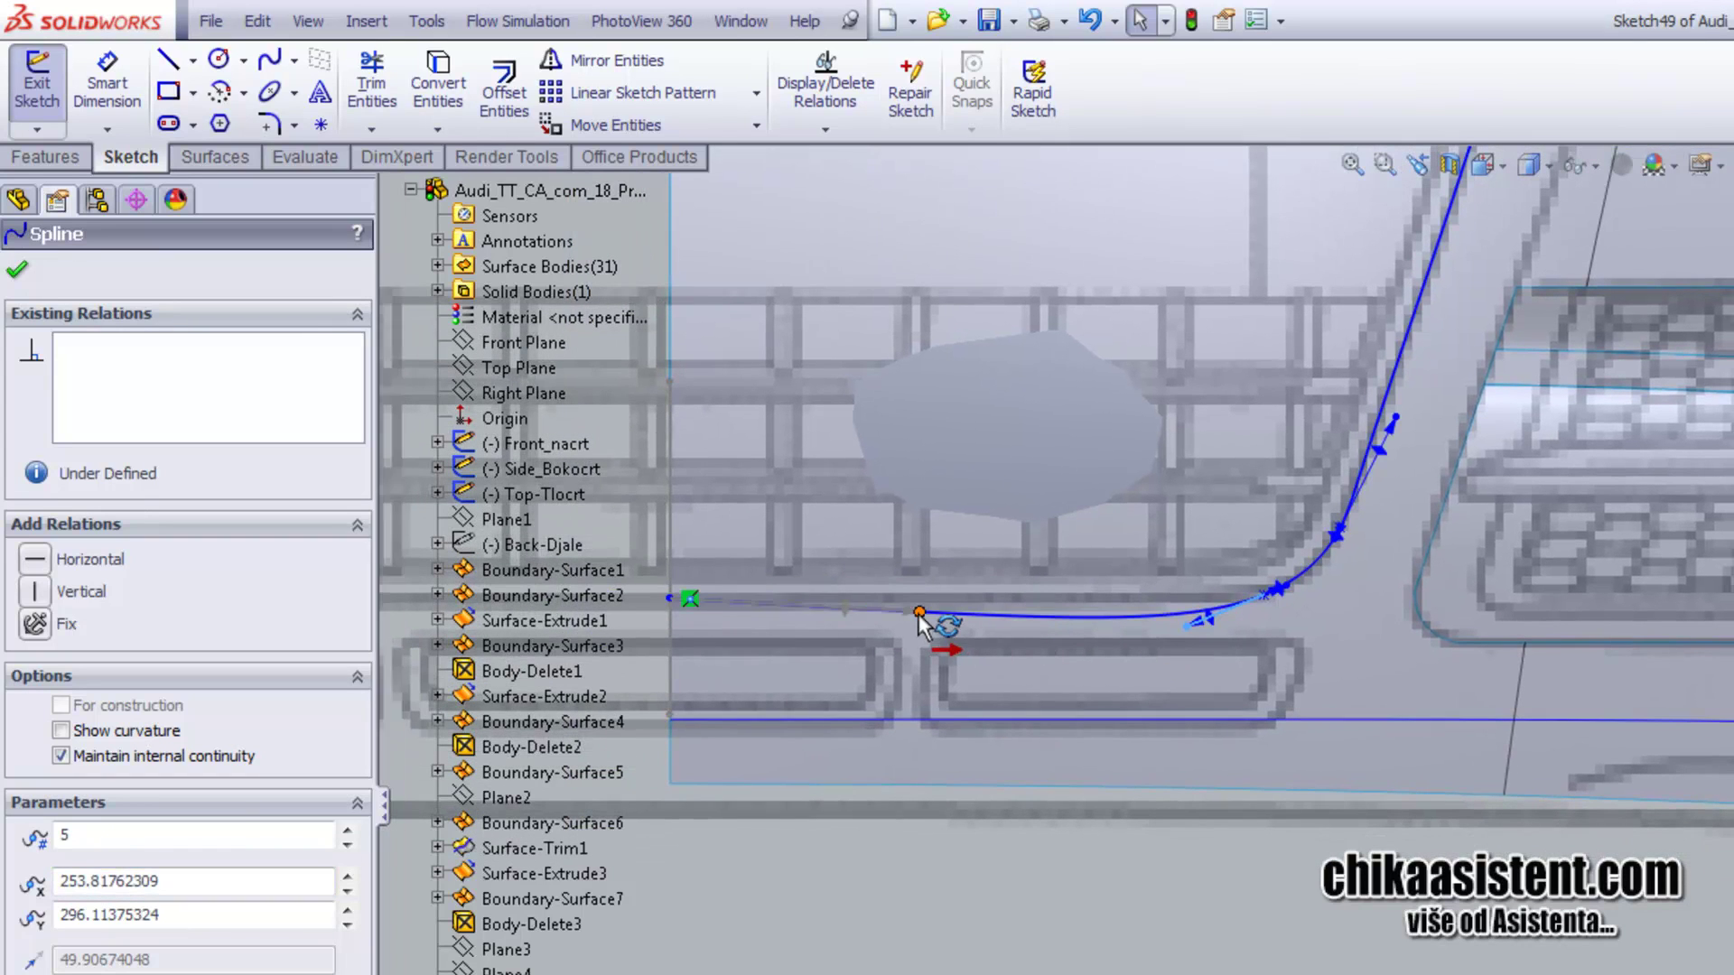
{"action": "left_click_drag", "start_coordinate": [928, 611], "coordinate": [1185, 632]}
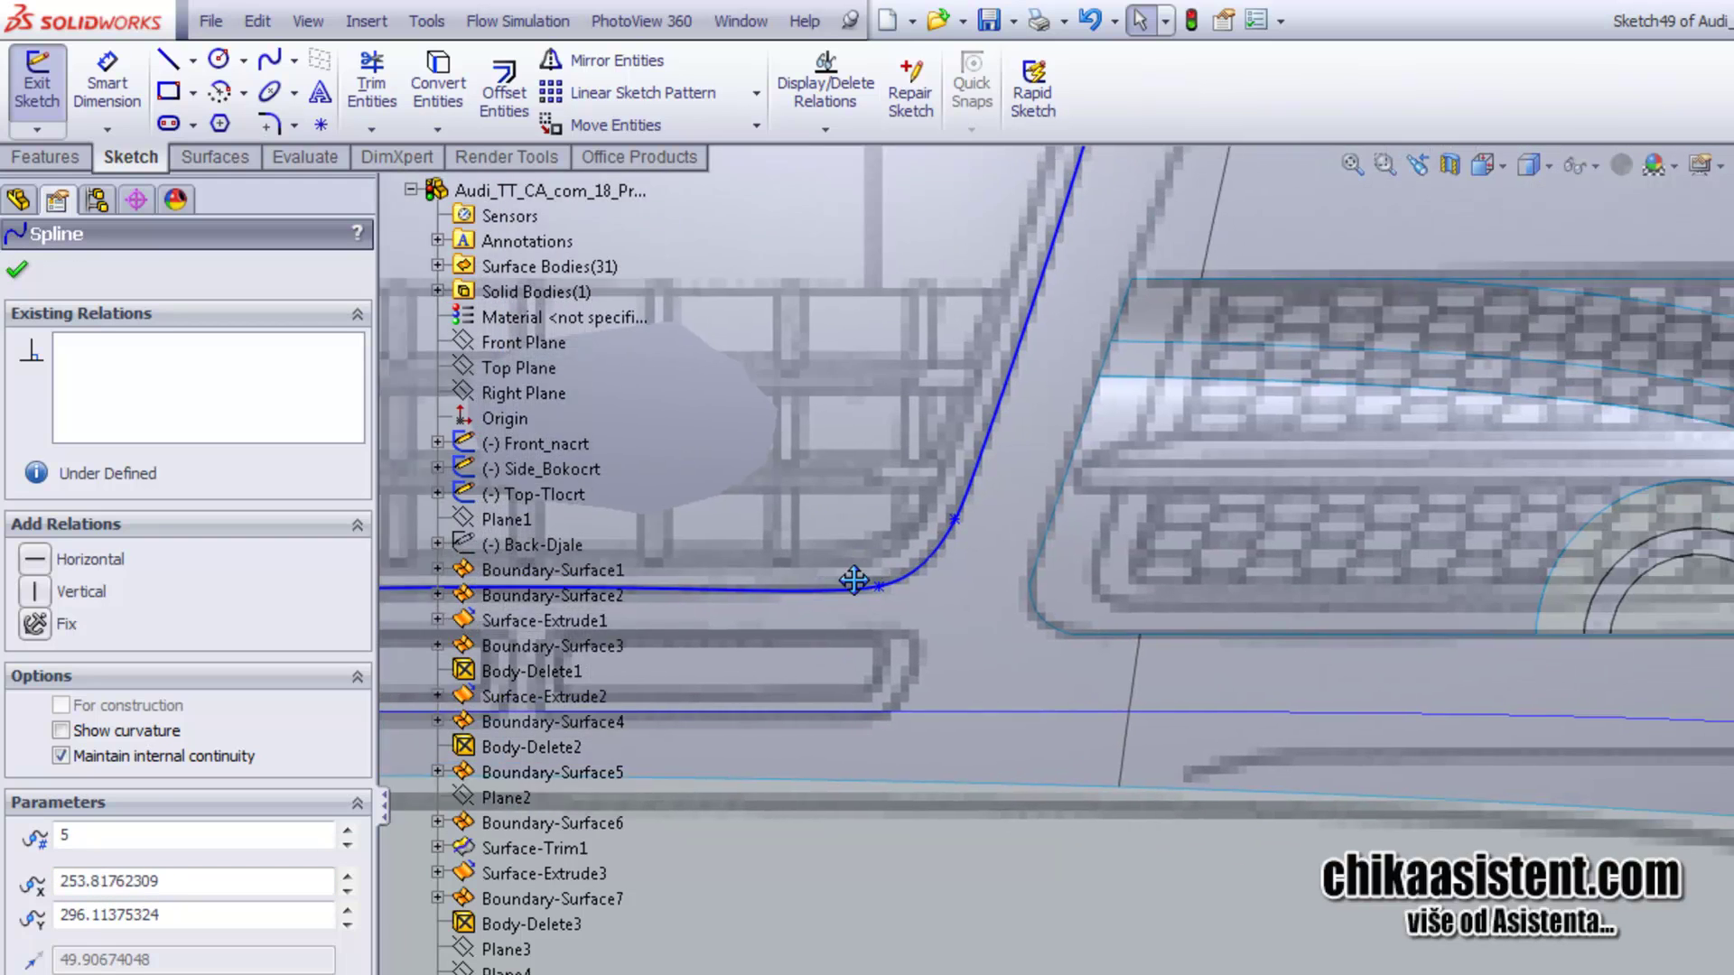
Flatten the spline's top edge and zoom around to check its fit to the grille outline
{"action": "middle_click_drag", "start_coordinate": [853, 581], "coordinate": [1379, 945], "text": "ctrl"}
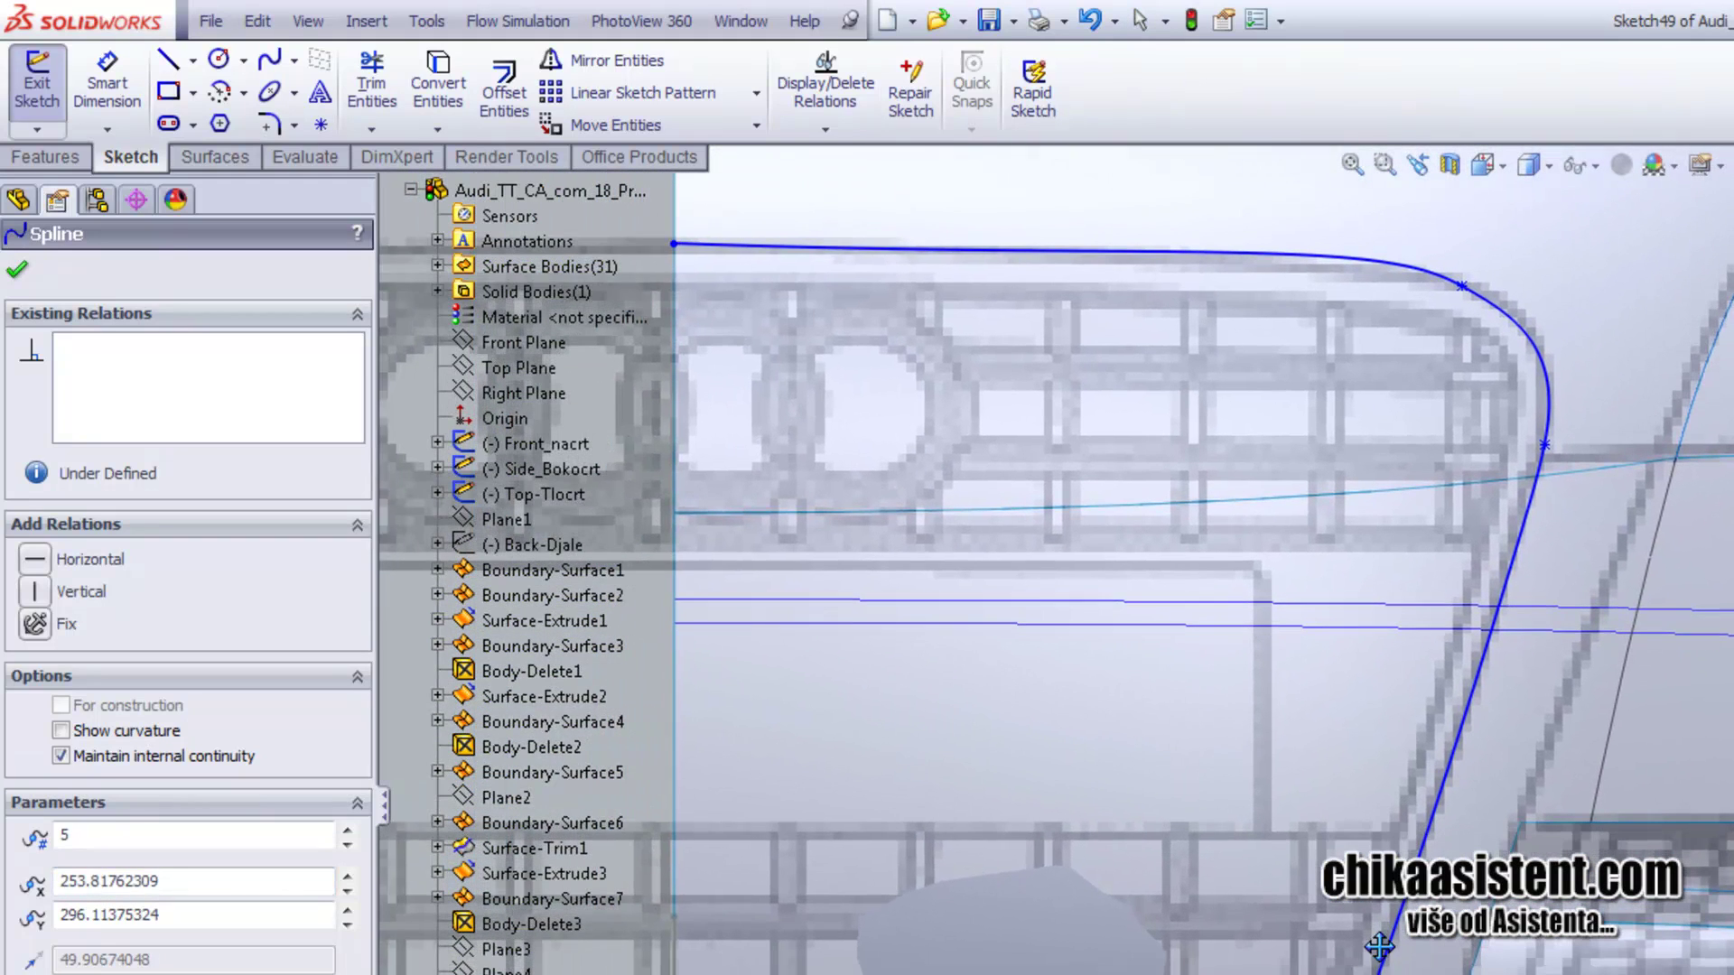
{"action": "left_click", "coordinate": [693, 244]}
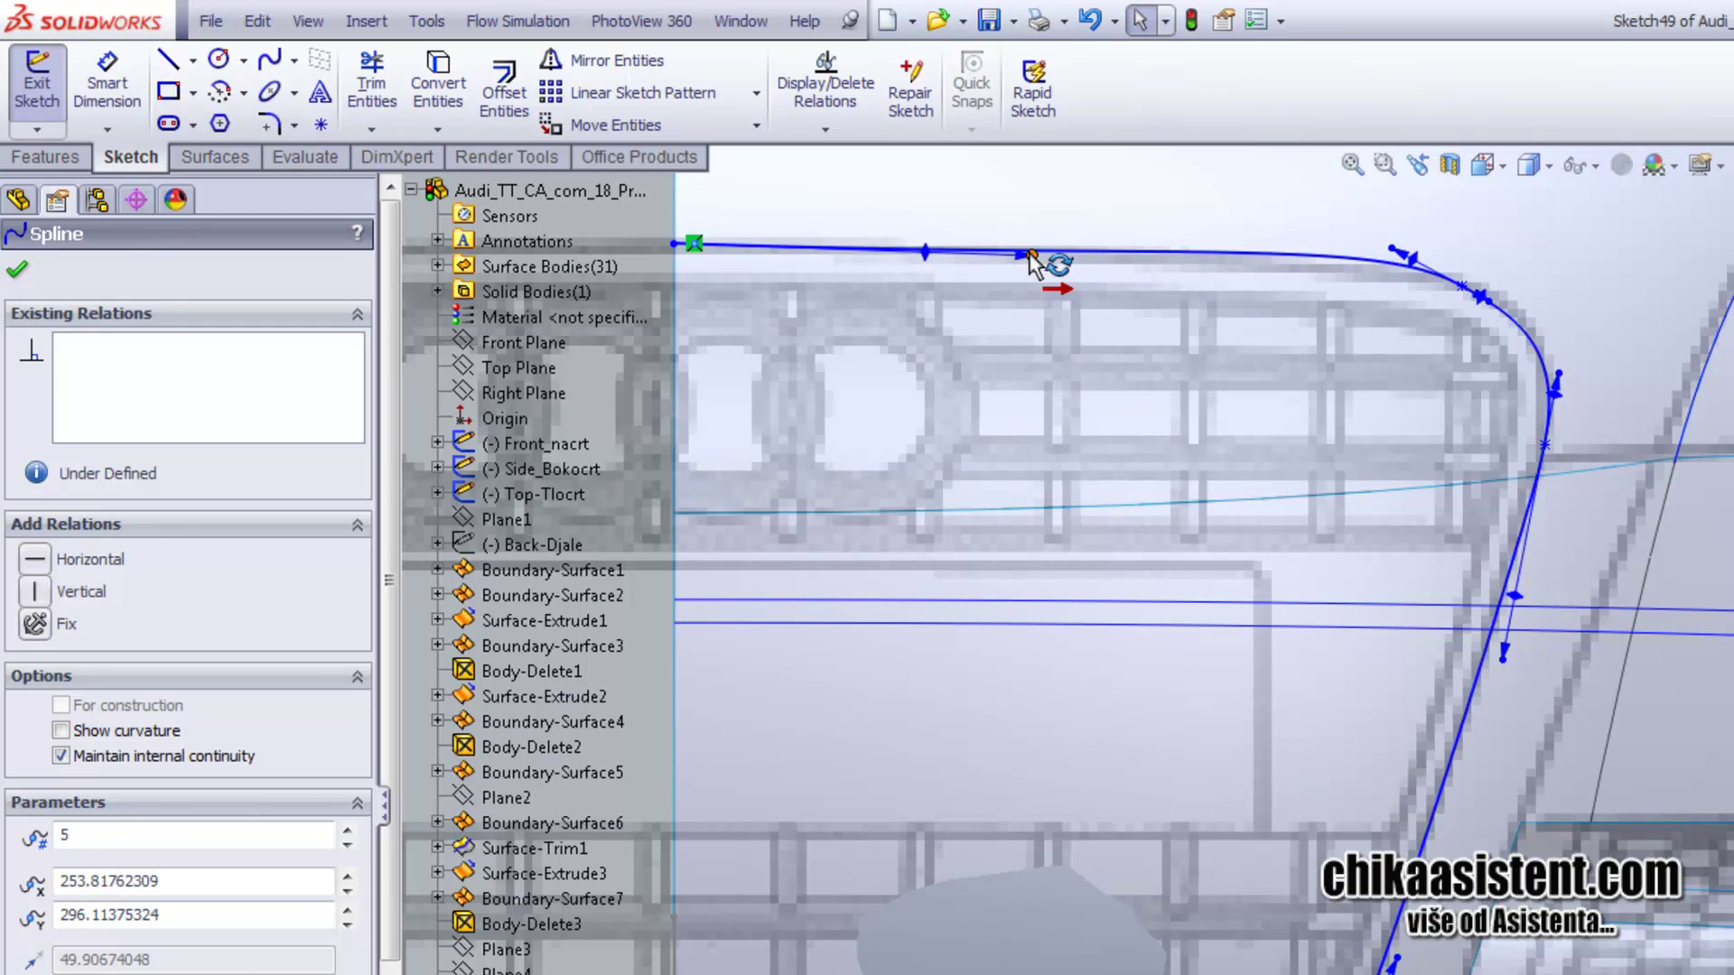
{"action": "left_click_drag", "start_coordinate": [1032, 262], "coordinate": [1030, 253]}
{"action": "scroll", "coordinate": [1425, 289], "scroll_direction": "up", "scroll_amount": 5}
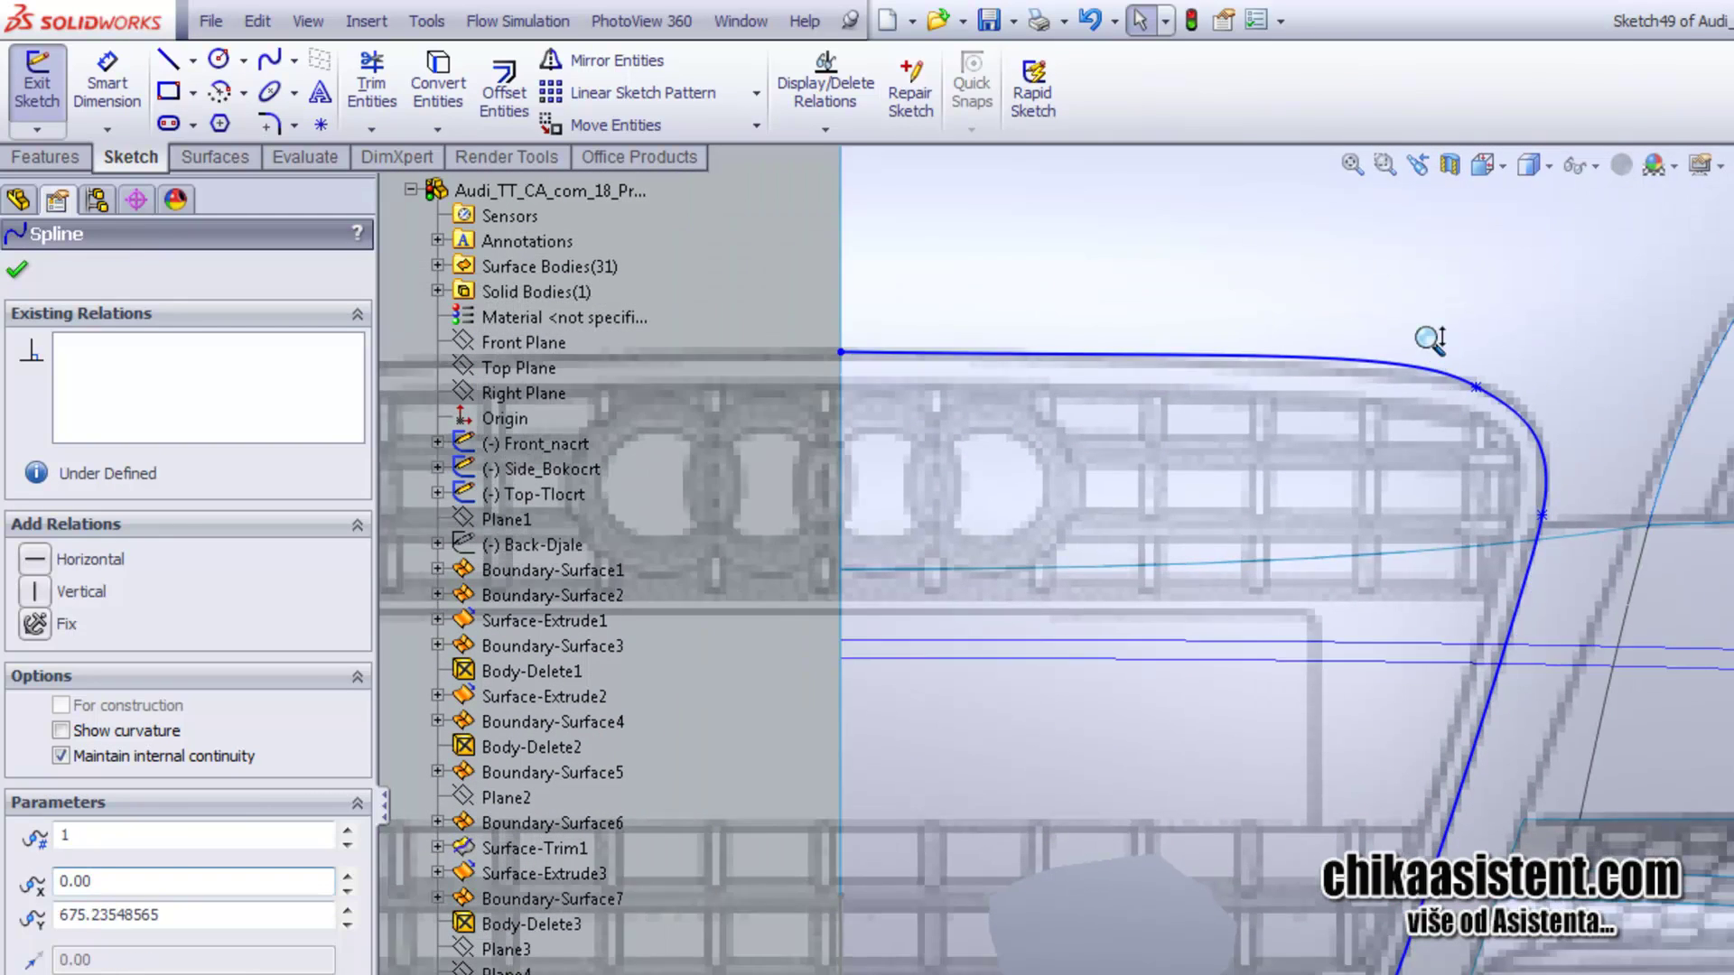
{"action": "scroll", "coordinate": [1133, 263], "scroll_direction": "up", "scroll_amount": 2}
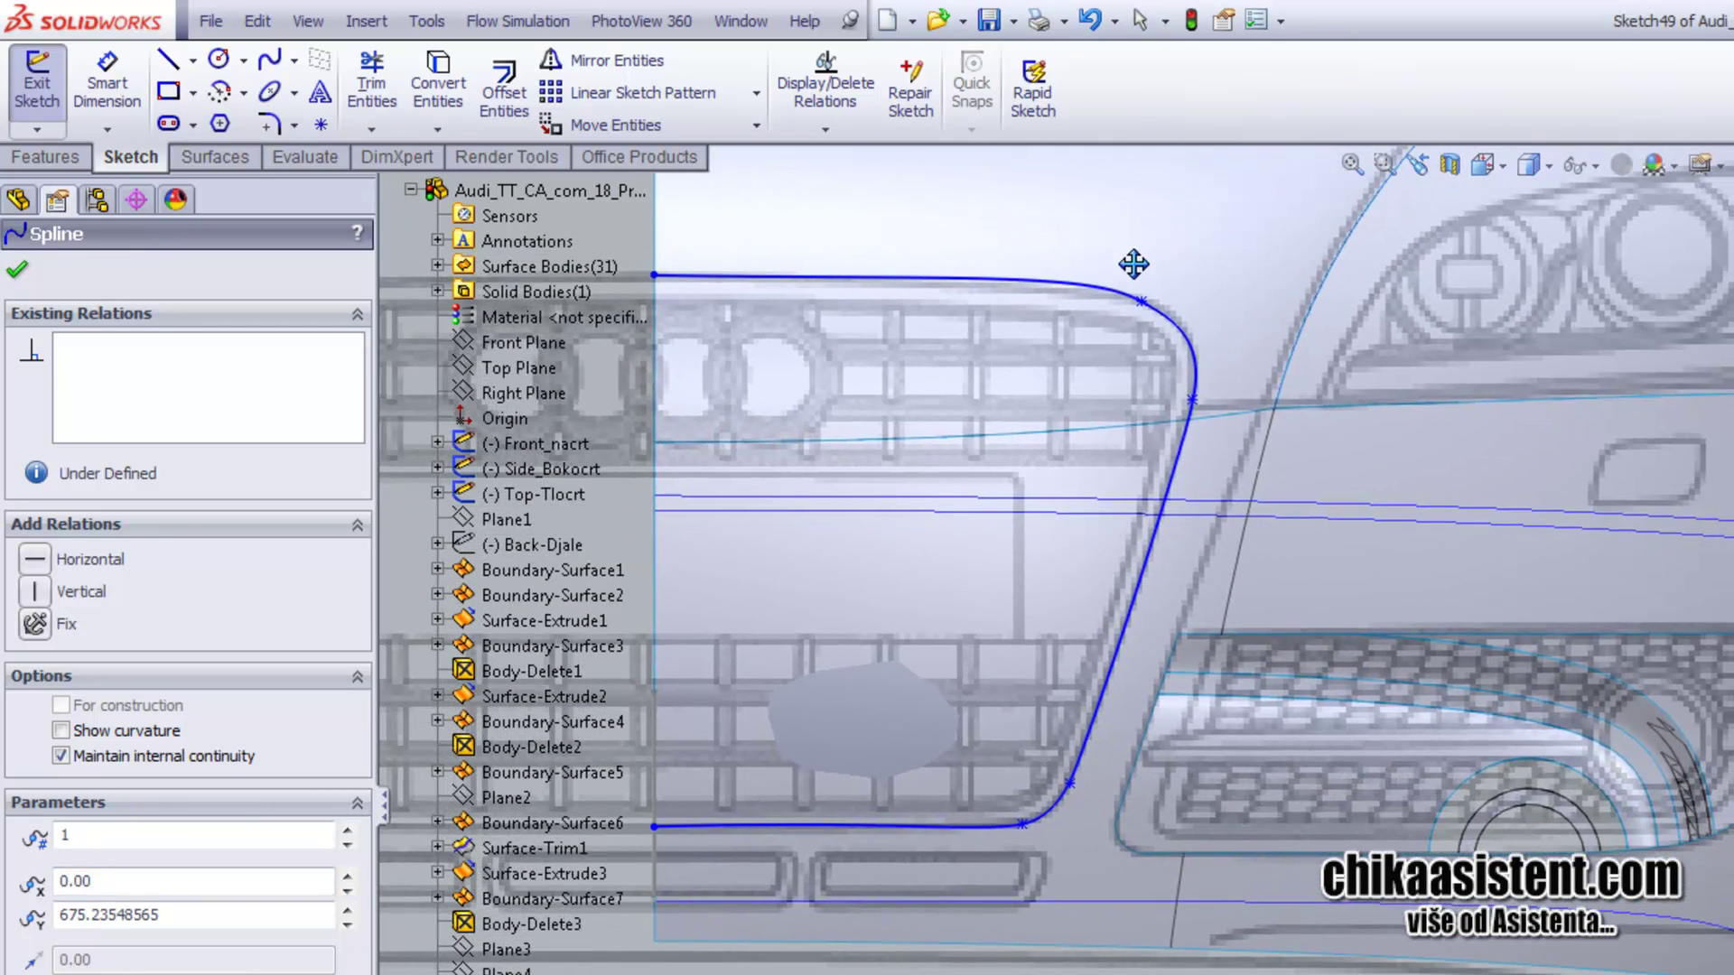
{"action": "scroll", "coordinate": [1381, 359], "scroll_direction": "down", "scroll_amount": 2}
{"action": "middle_click_drag", "start_coordinate": [1134, 488], "coordinate": [1165, 535], "text": "ctrl"}
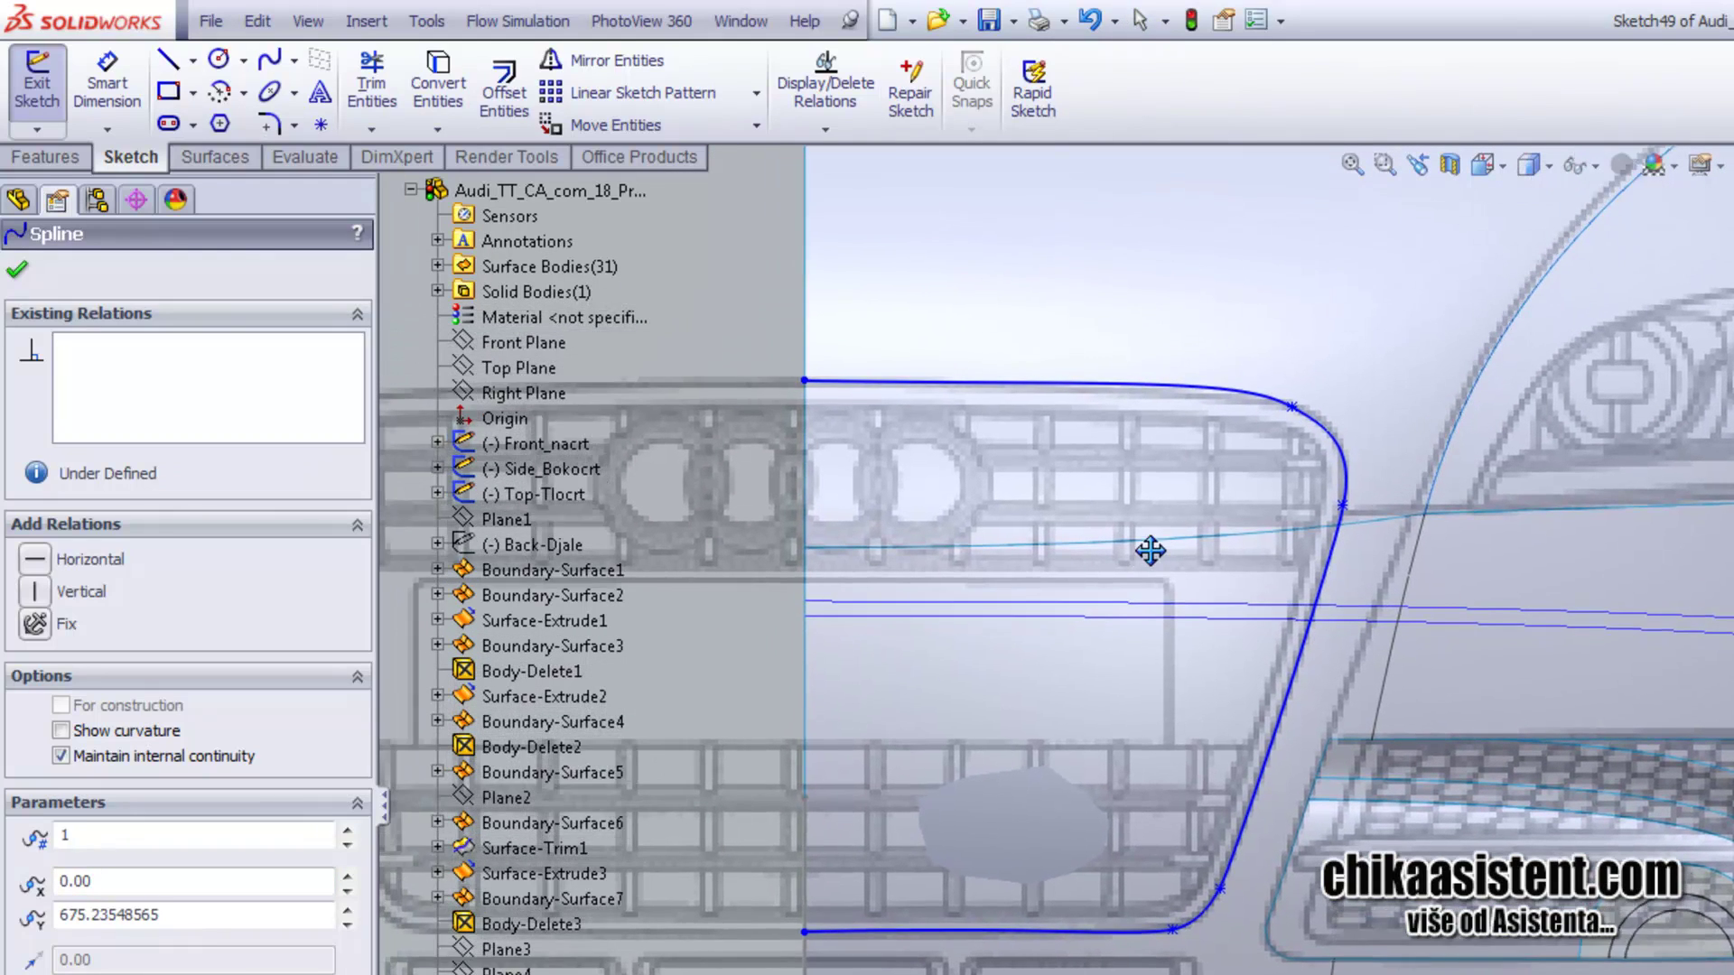
{"action": "mouse_move", "coordinate": [965, 699]}
{"action": "middle_mouse_down", "text": "ctrl"}
{"action": "mouse_move", "coordinate": [856, 681]}
{"action": "mouse_move", "coordinate": [1197, 693]}
{"action": "mouse_move", "coordinate": [1314, 672]}
{"action": "middle_mouse_up", "text": "ctrl"}
{"action": "scroll", "coordinate": [898, 650], "scroll_direction": "down", "scroll_amount": 3}
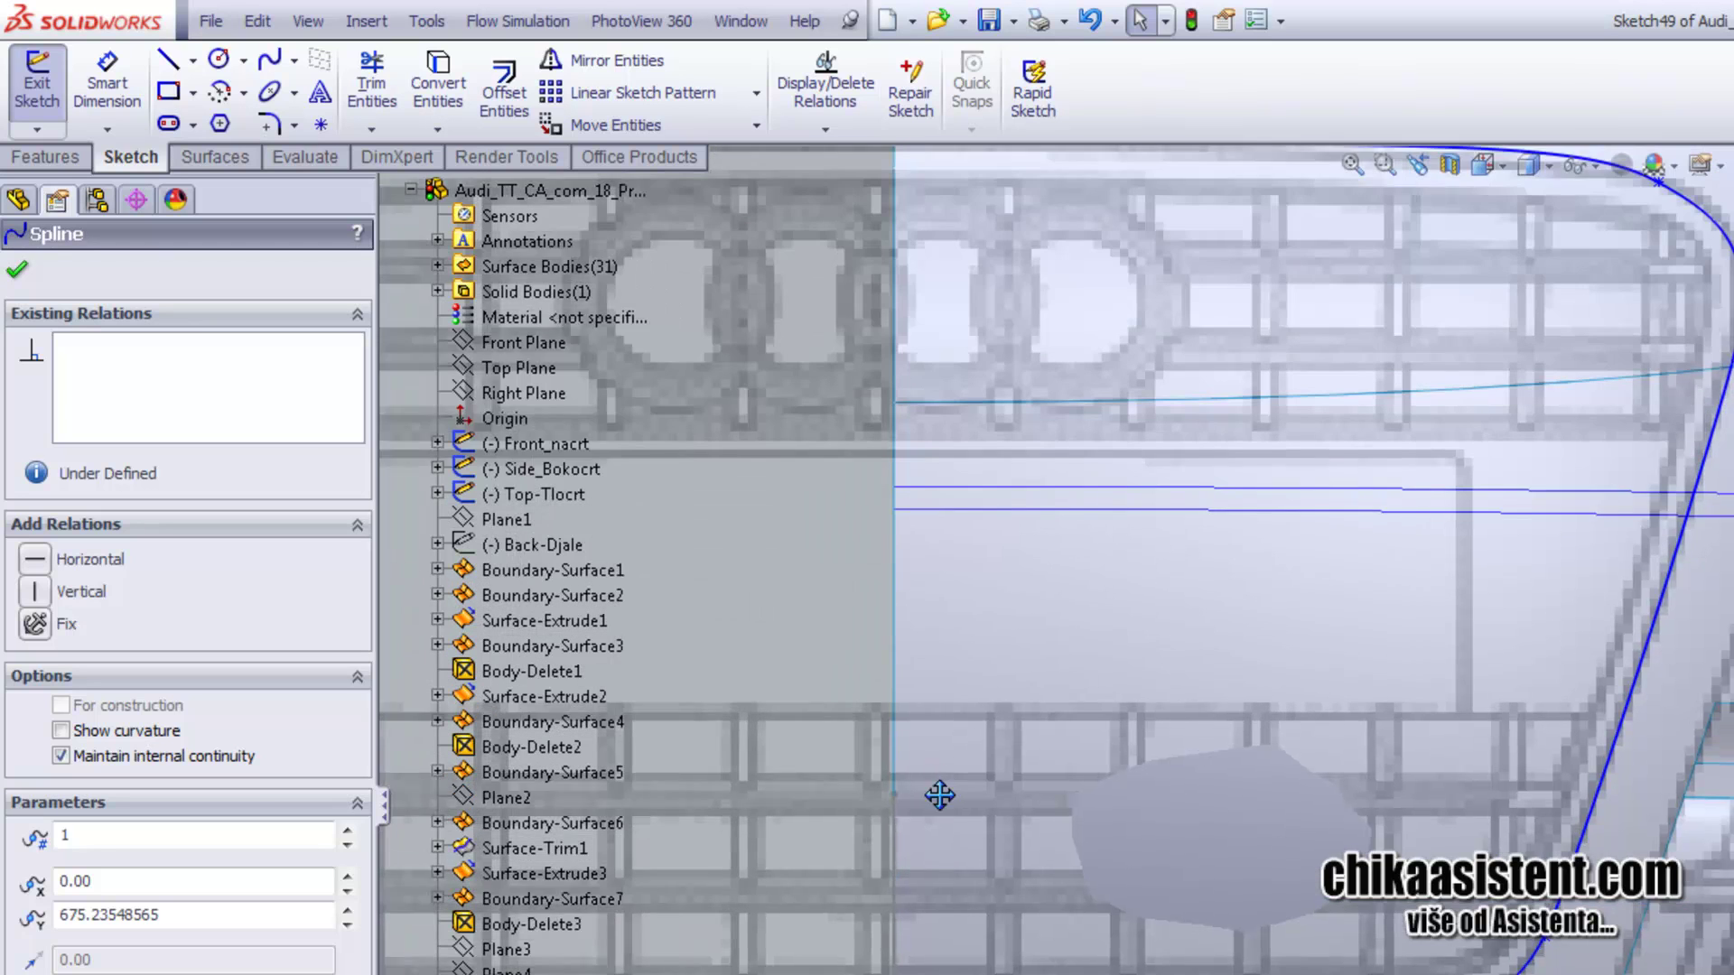
{"action": "middle_click_drag", "start_coordinate": [901, 724], "coordinate": [955, 404], "text": "ctrl"}
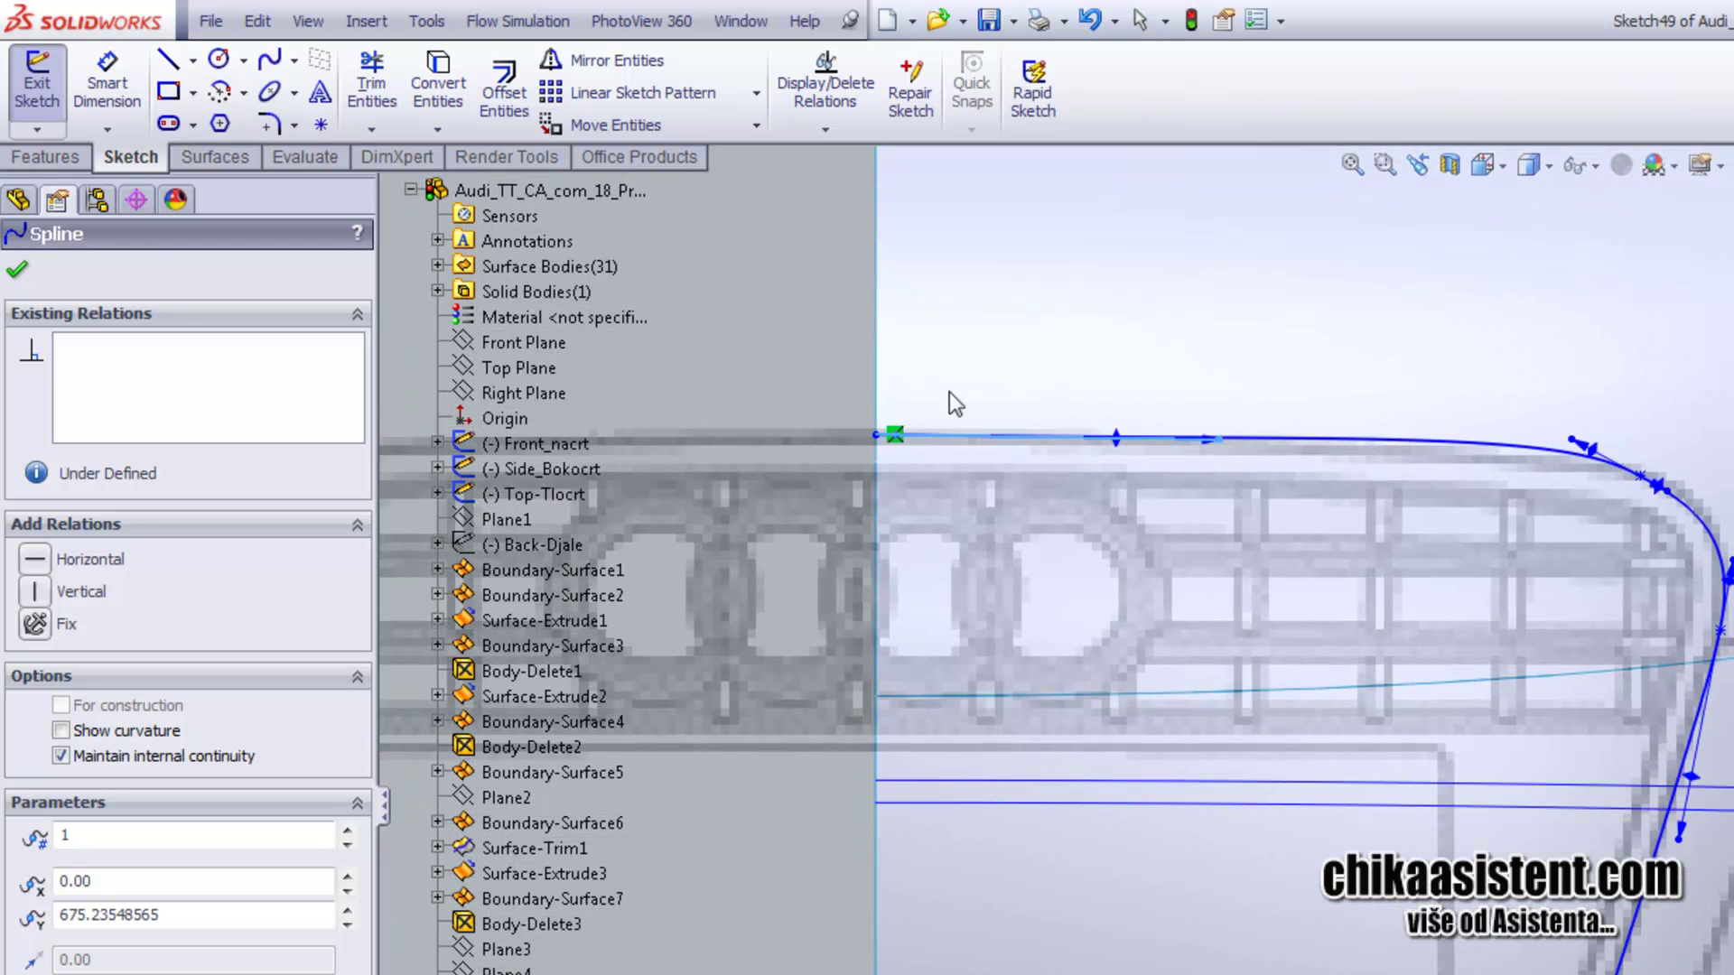
Confirm the Sketch49 spline tracing the grille's right half-outline between the centreline ends
{"action": "scroll", "coordinate": [1120, 492], "scroll_direction": "up", "scroll_amount": 2}
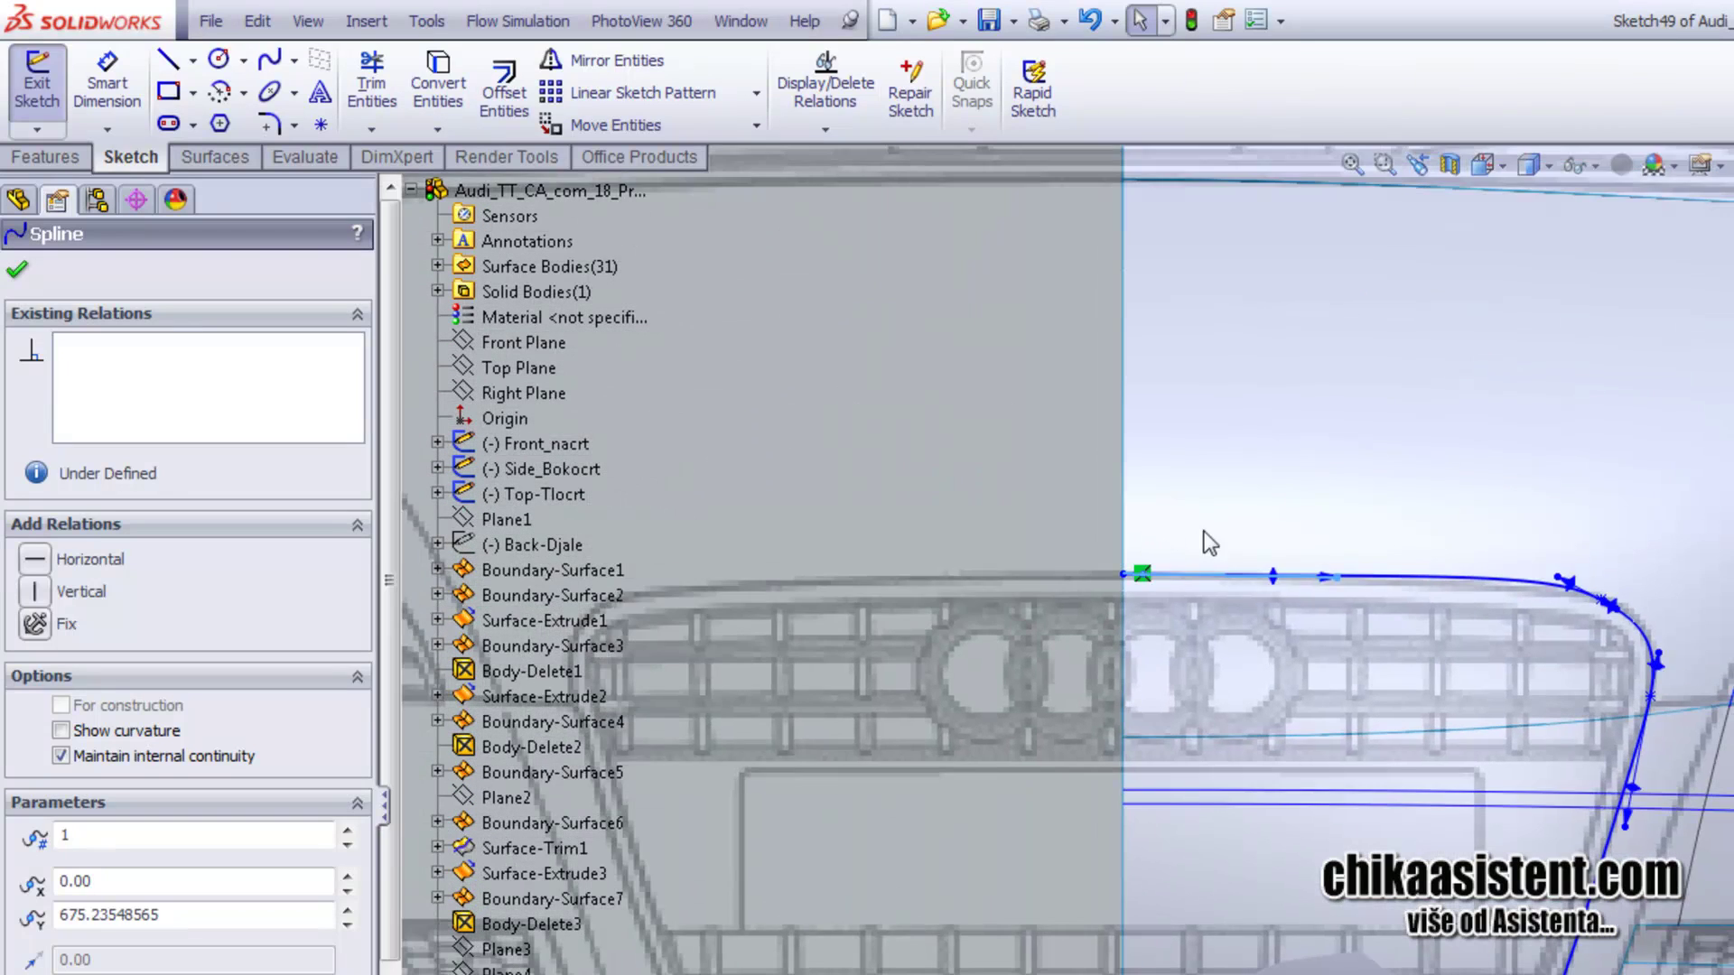
{"action": "scroll", "coordinate": [1120, 492], "scroll_direction": "up", "scroll_amount": 2}
{"action": "middle_click_drag", "start_coordinate": [1015, 491], "coordinate": [948, 423], "text": "ctrl"}
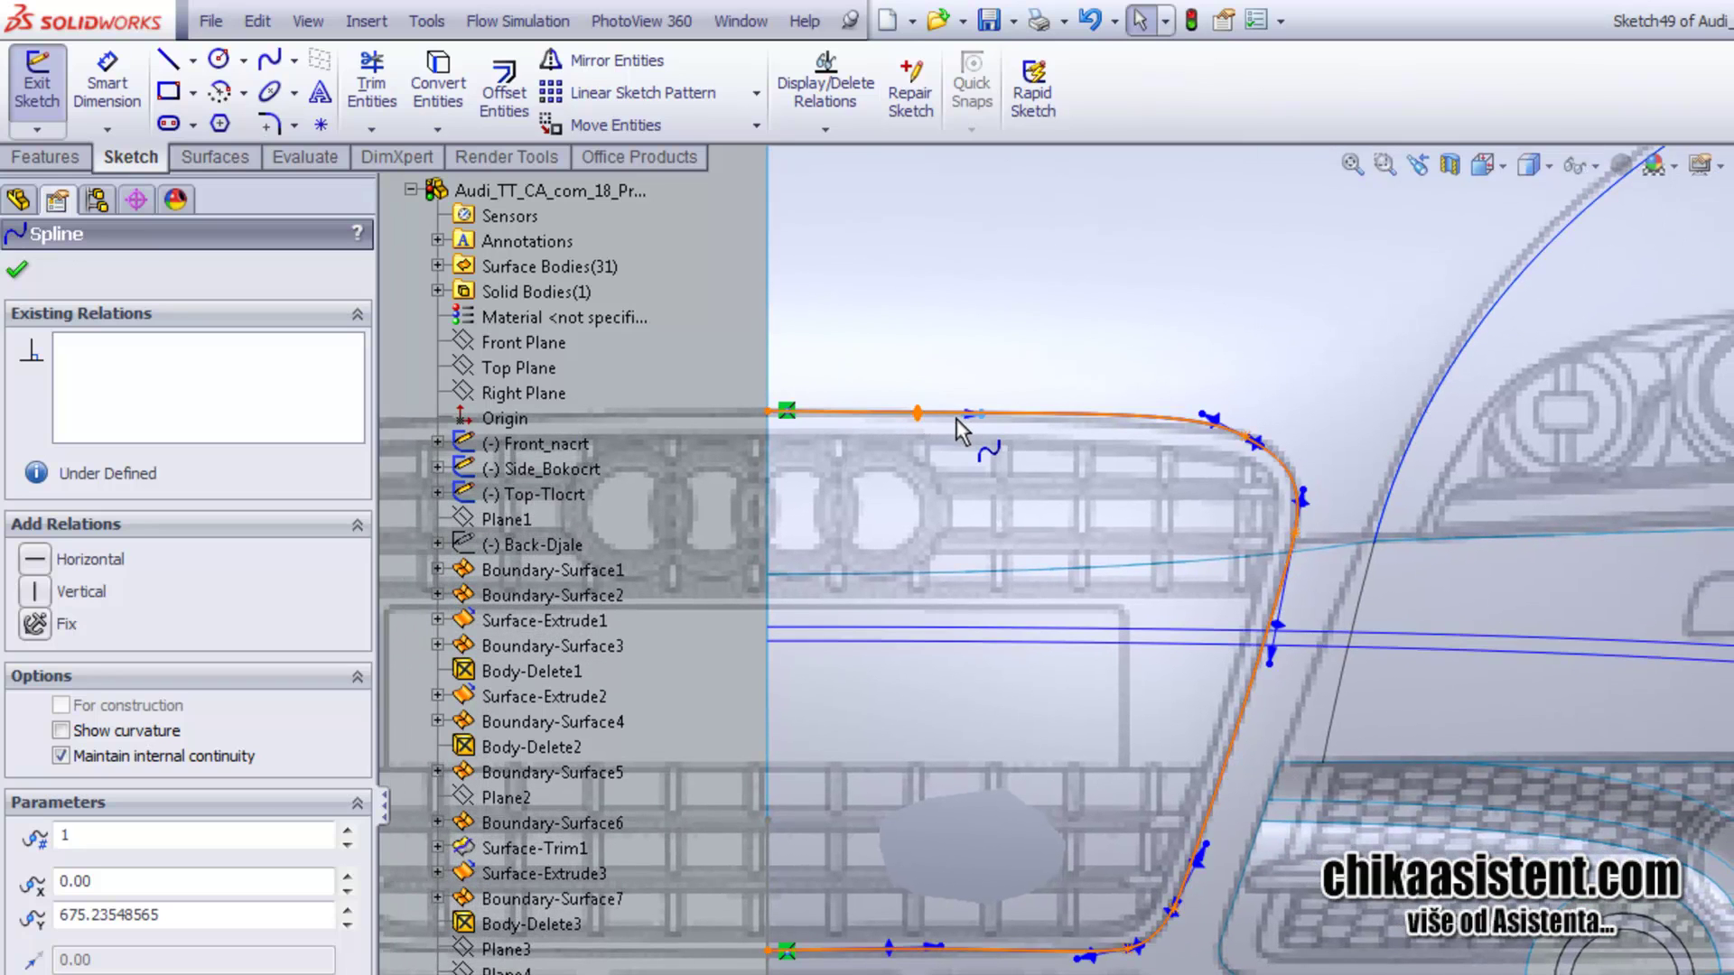
{"action": "left_click", "coordinate": [16, 269]}
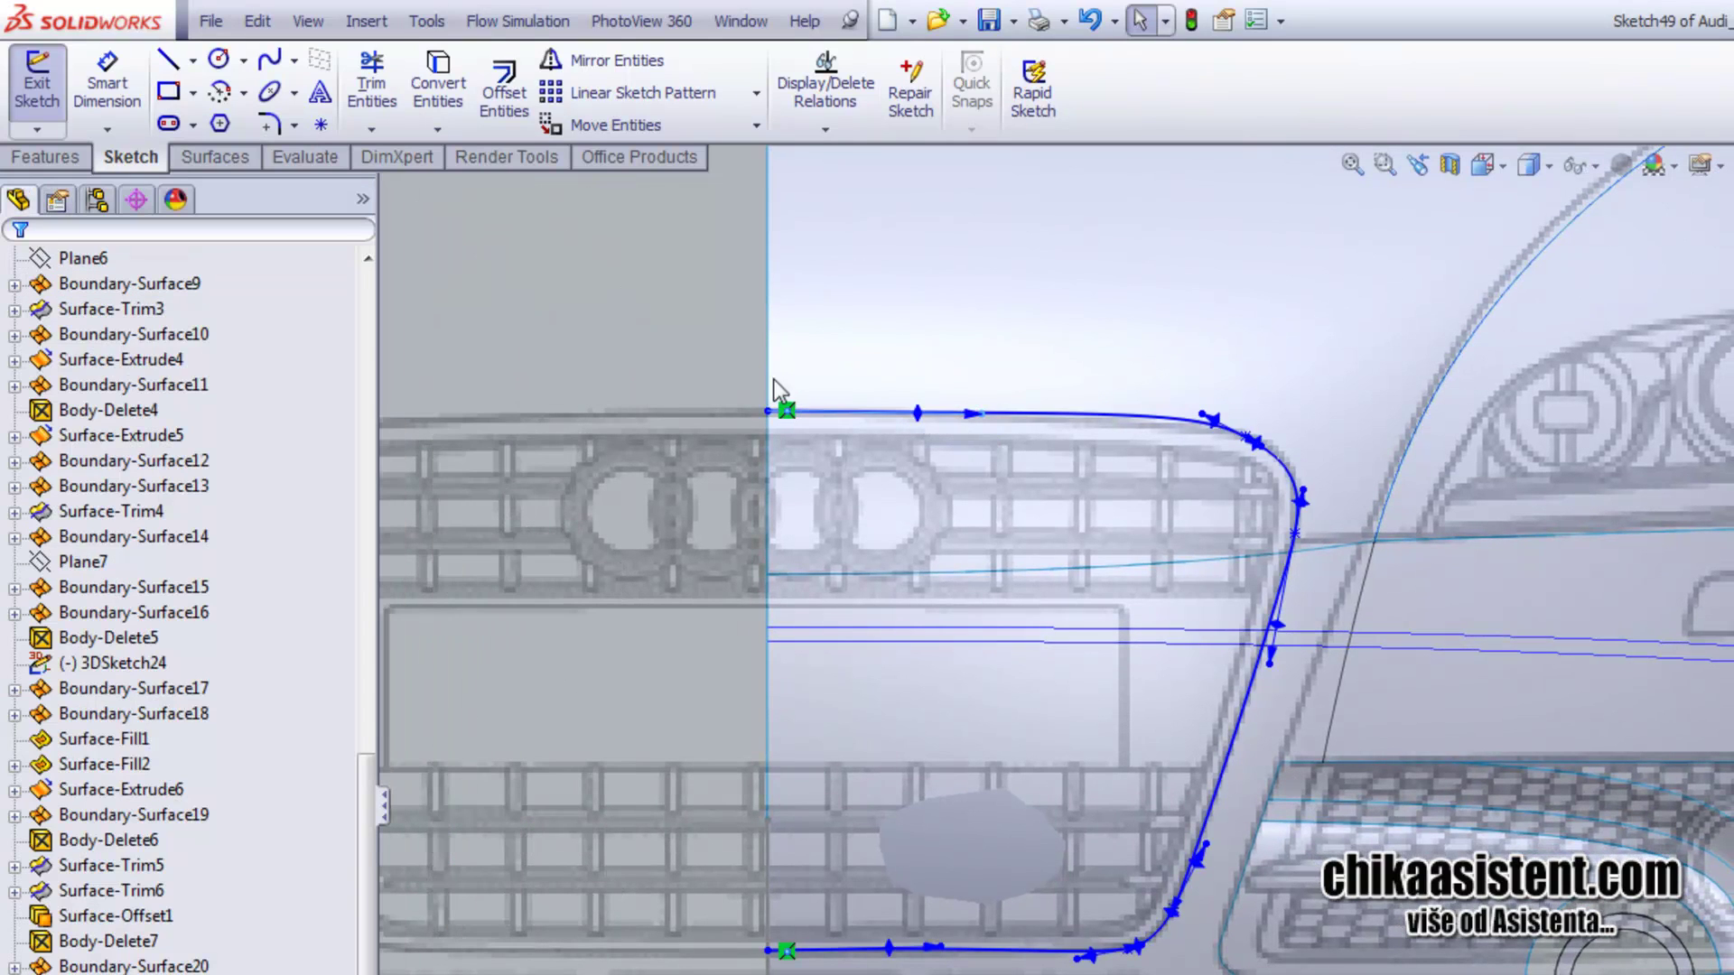
Trim away the upper and lower front faces inside the grille outline, using Sketch49 as the trim tool
{"action": "key", "text": "ctrl+b"}
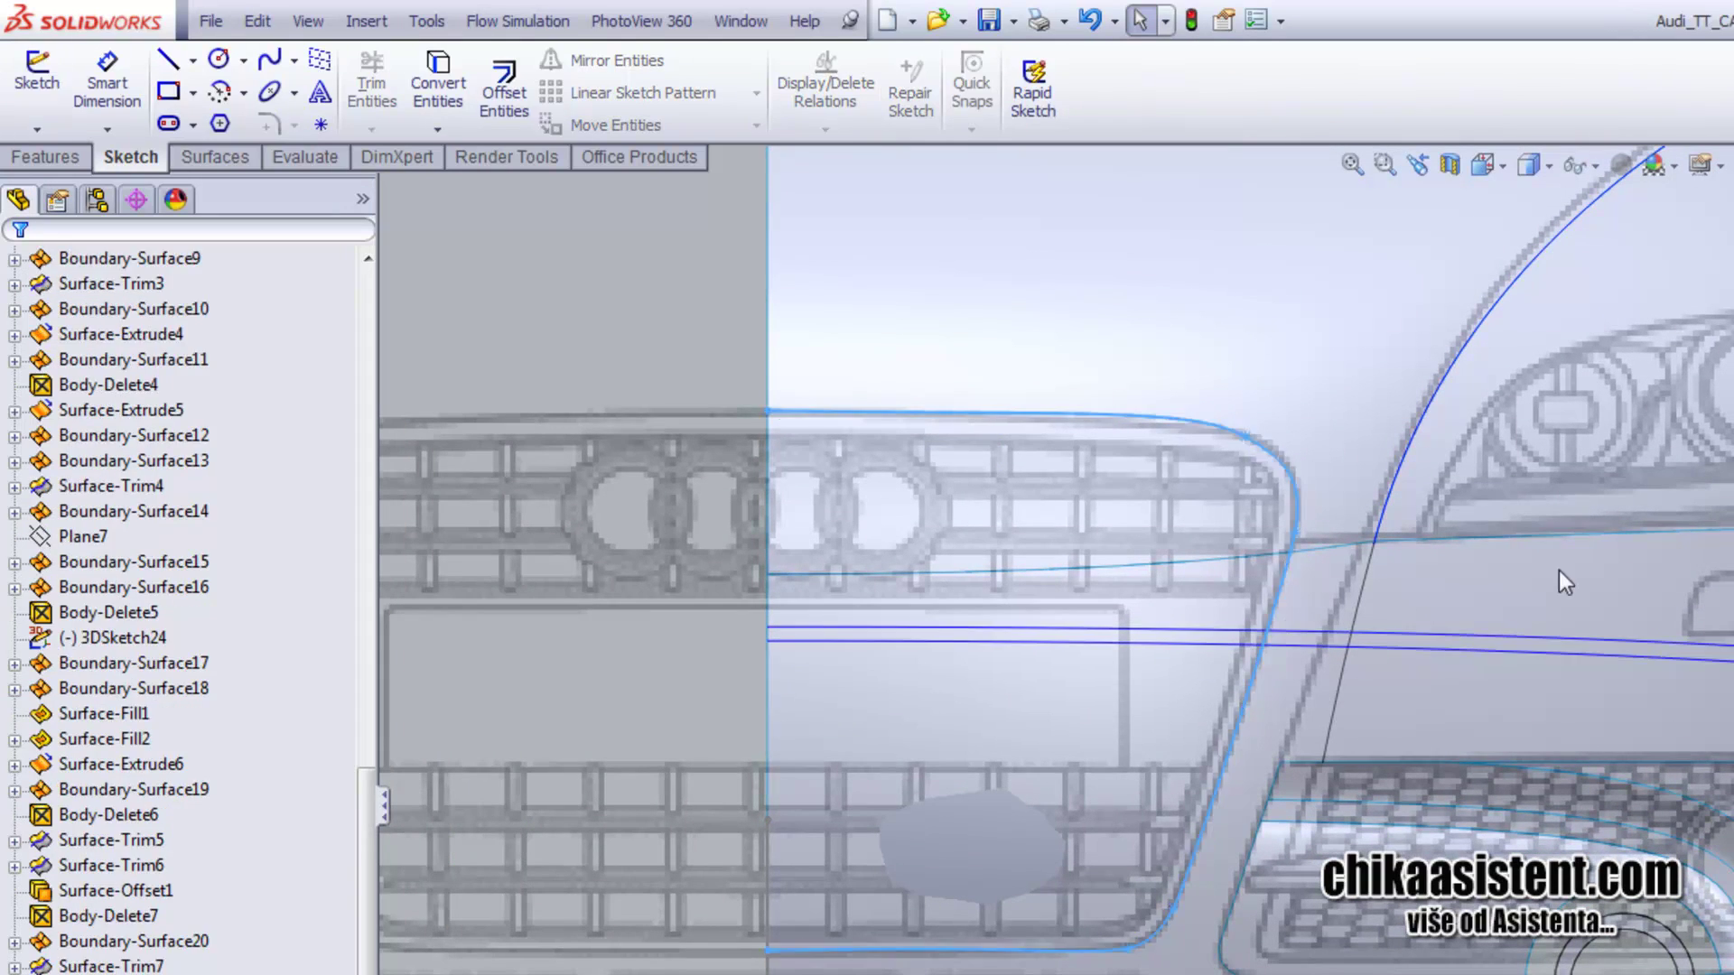
{"action": "scroll", "coordinate": [1143, 564], "scroll_direction": "up", "scroll_amount": 5}
{"action": "mouse_move", "coordinate": [1111, 638]}
{"action": "middle_mouse_down"}
{"action": "mouse_move", "coordinate": [747, 617]}
{"action": "mouse_move", "coordinate": [734, 637]}
{"action": "middle_mouse_up"}
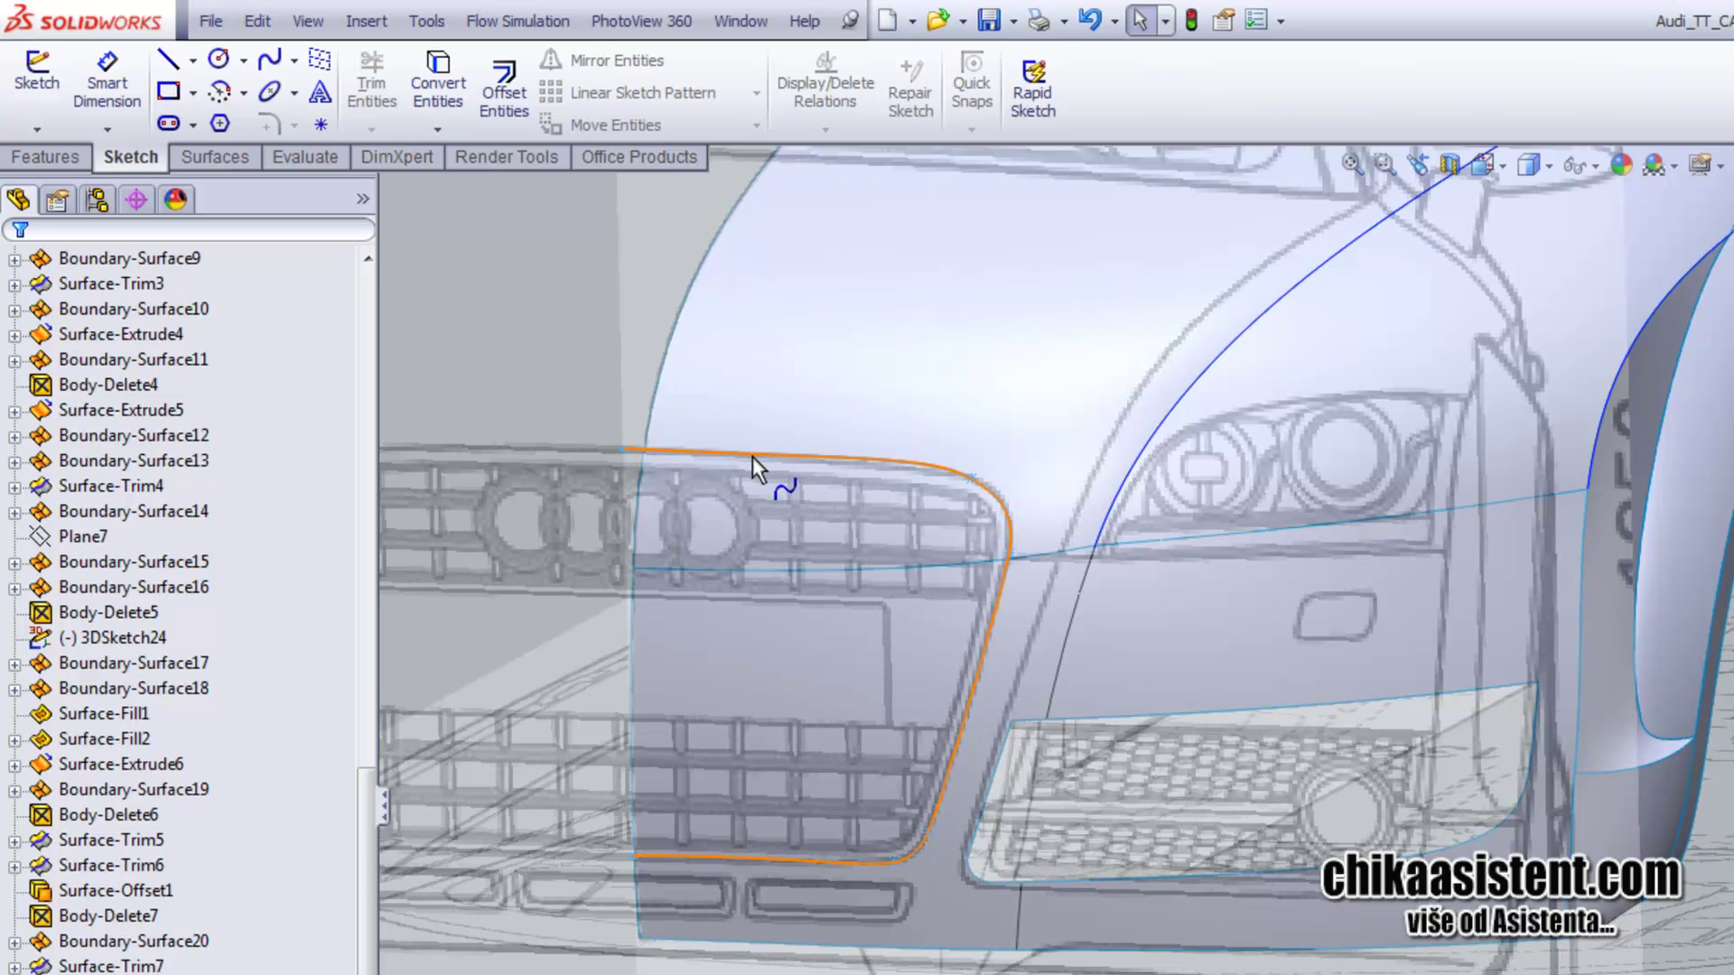
{"action": "left_click", "coordinate": [218, 159]}
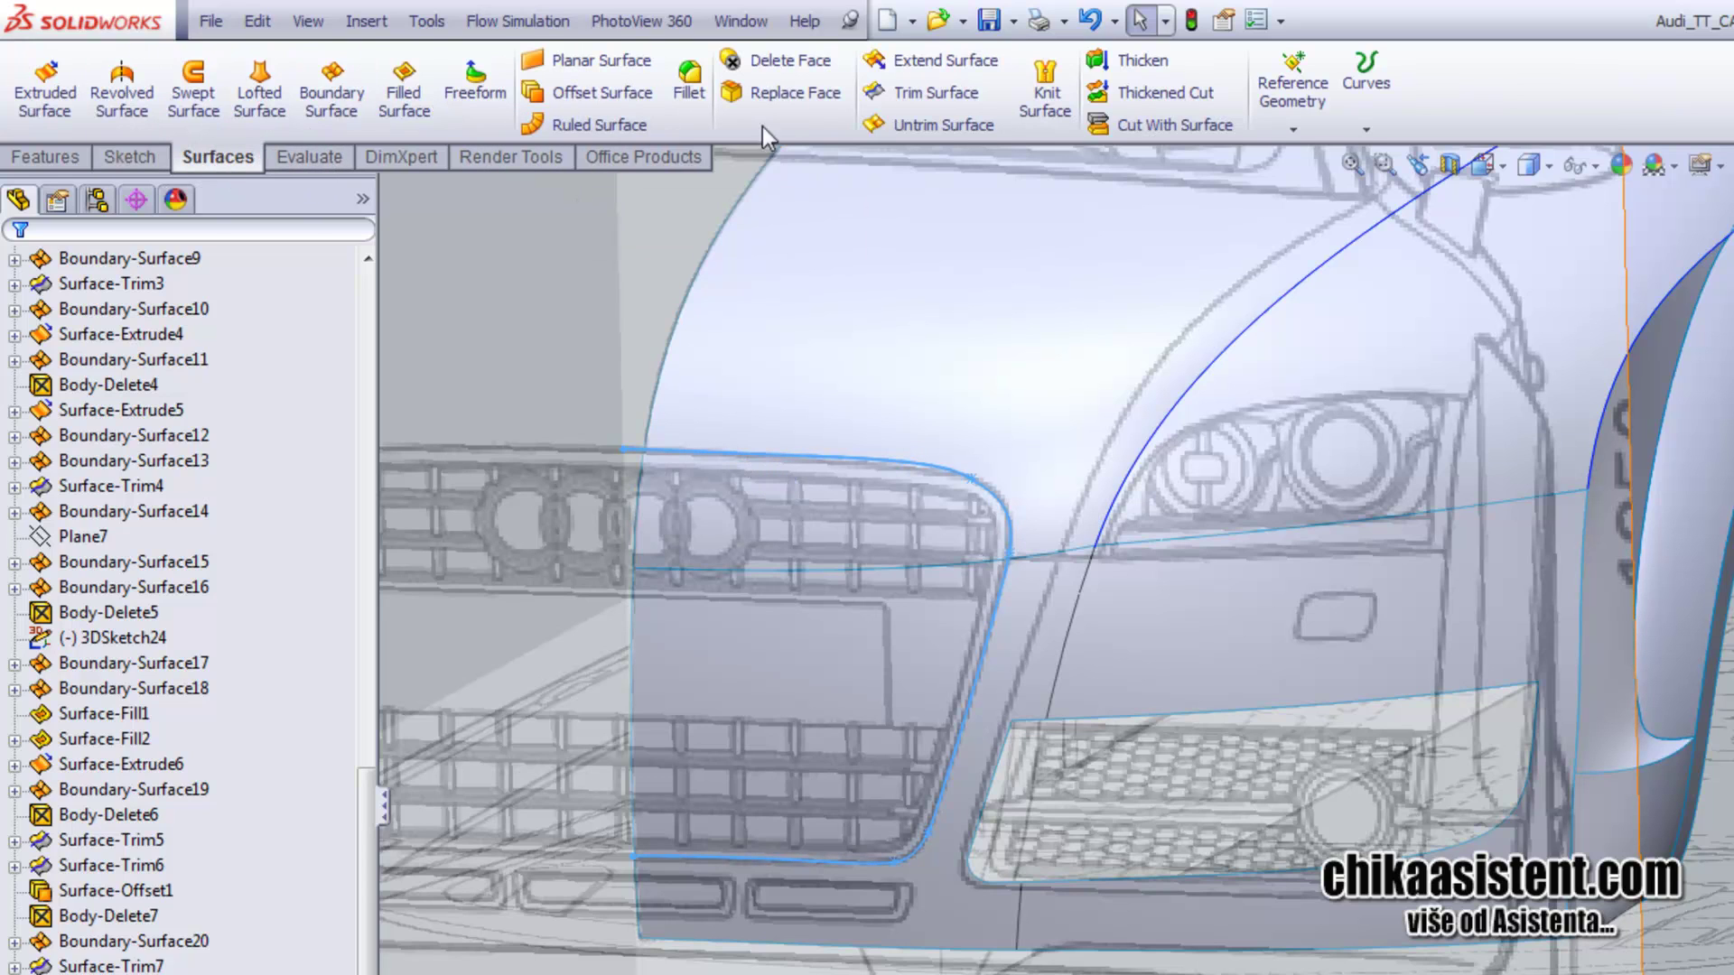
{"action": "left_click", "coordinate": [908, 95]}
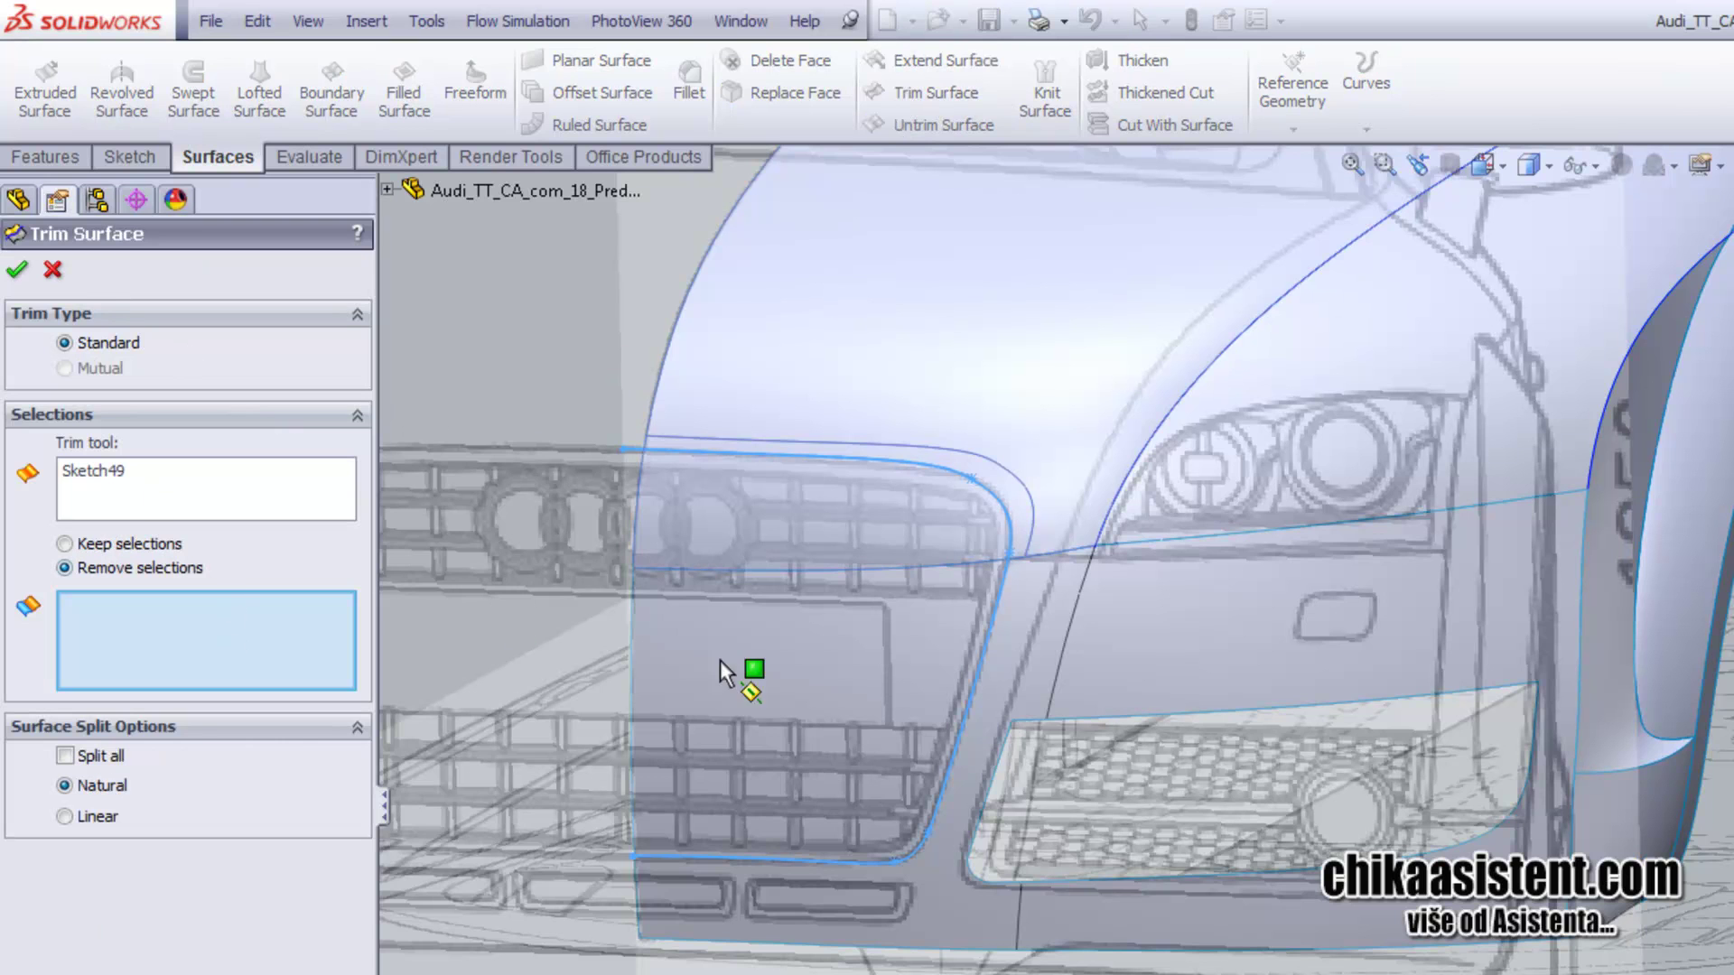
{"action": "scroll", "coordinate": [723, 675], "scroll_direction": "down", "scroll_amount": 2}
{"action": "scroll", "coordinate": [767, 632], "scroll_direction": "down", "scroll_amount": 3}
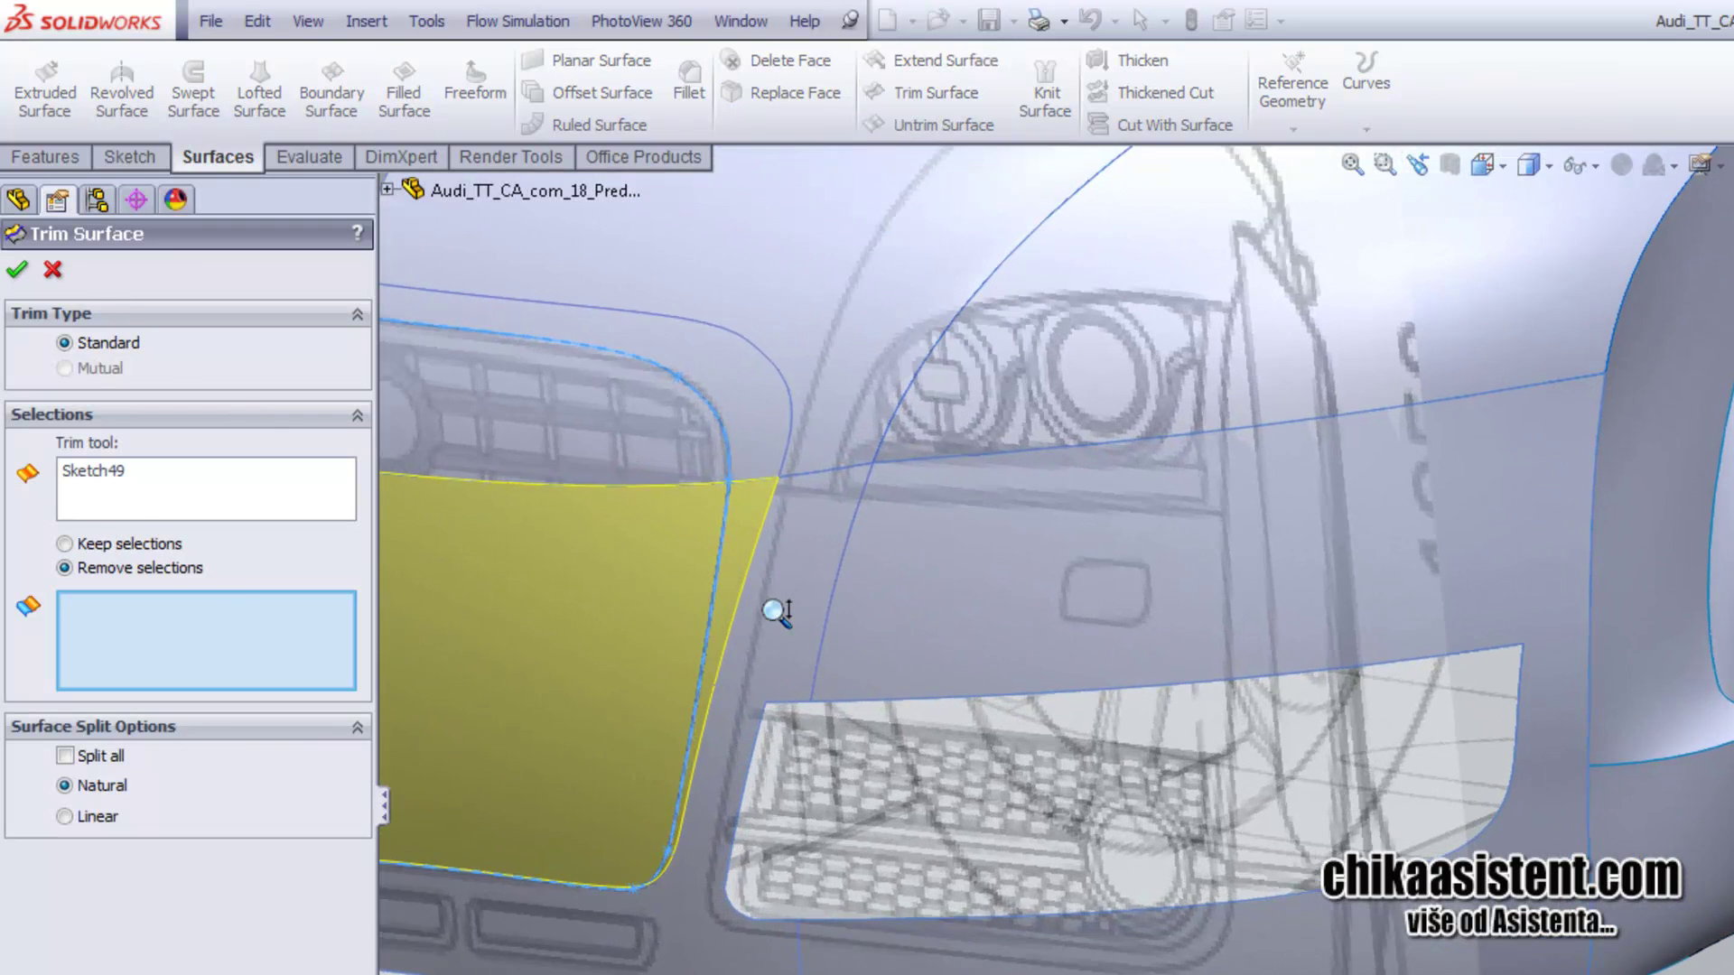
{"action": "scroll", "coordinate": [776, 612], "scroll_direction": "up", "scroll_amount": 3}
{"action": "scroll", "coordinate": [869, 658], "scroll_direction": "down", "scroll_amount": 3}
{"action": "left_click", "coordinate": [869, 657]}
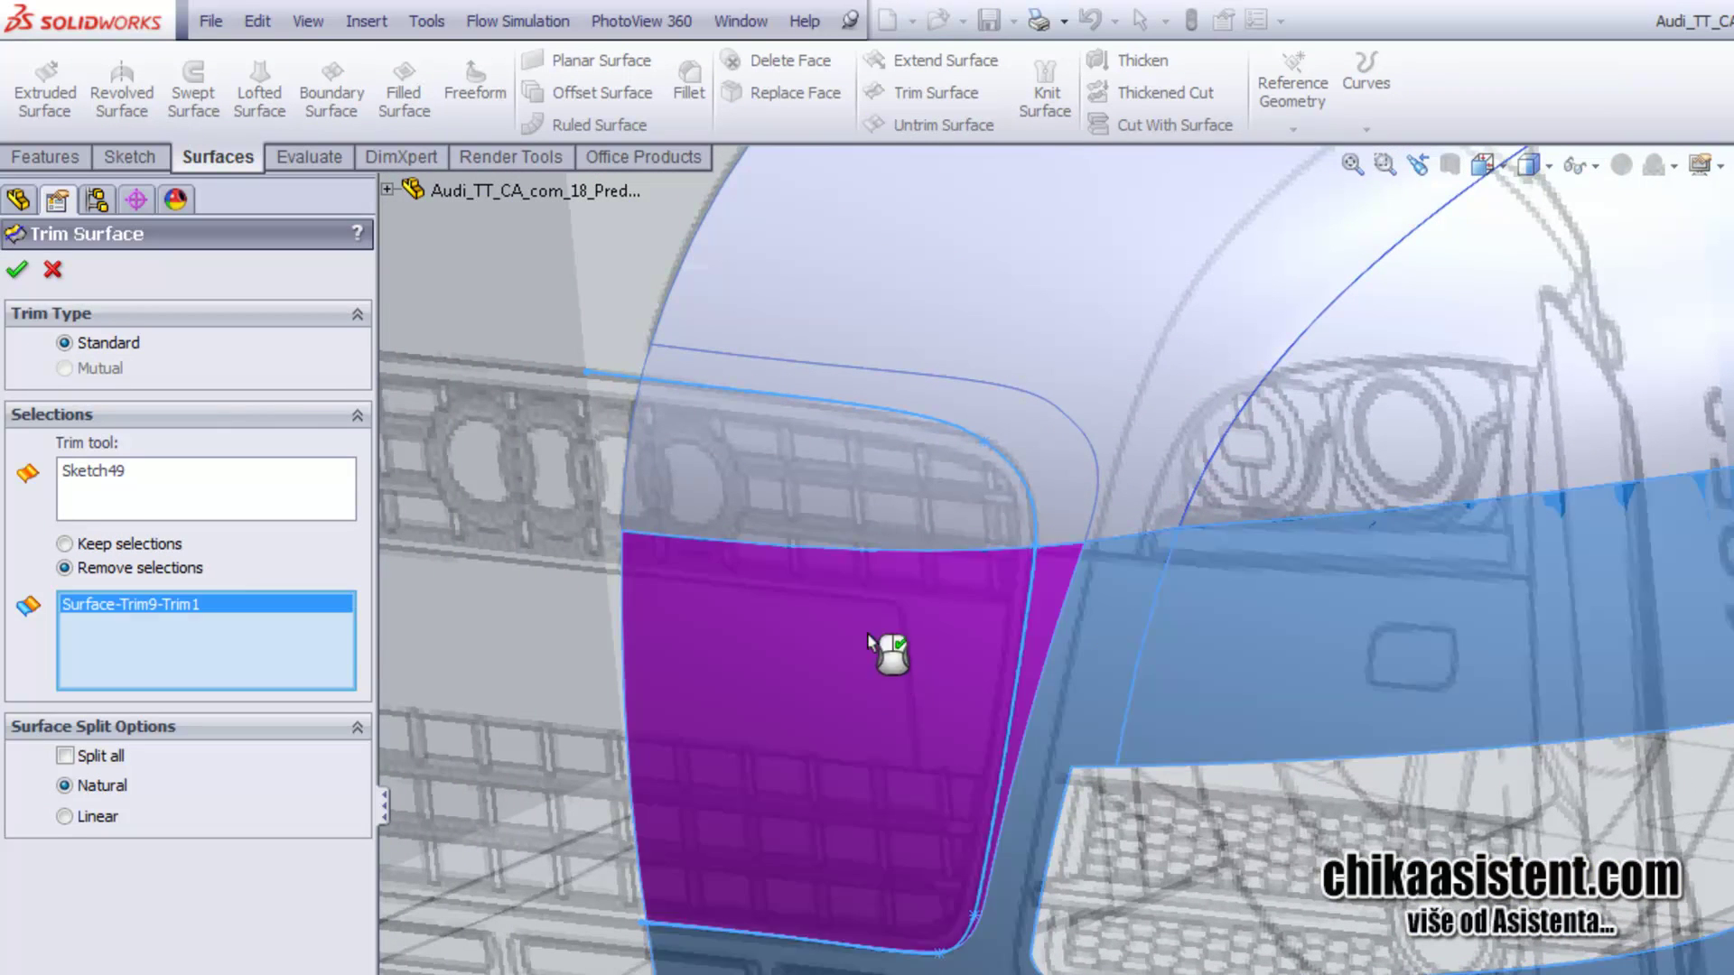
{"action": "left_click", "coordinate": [848, 489]}
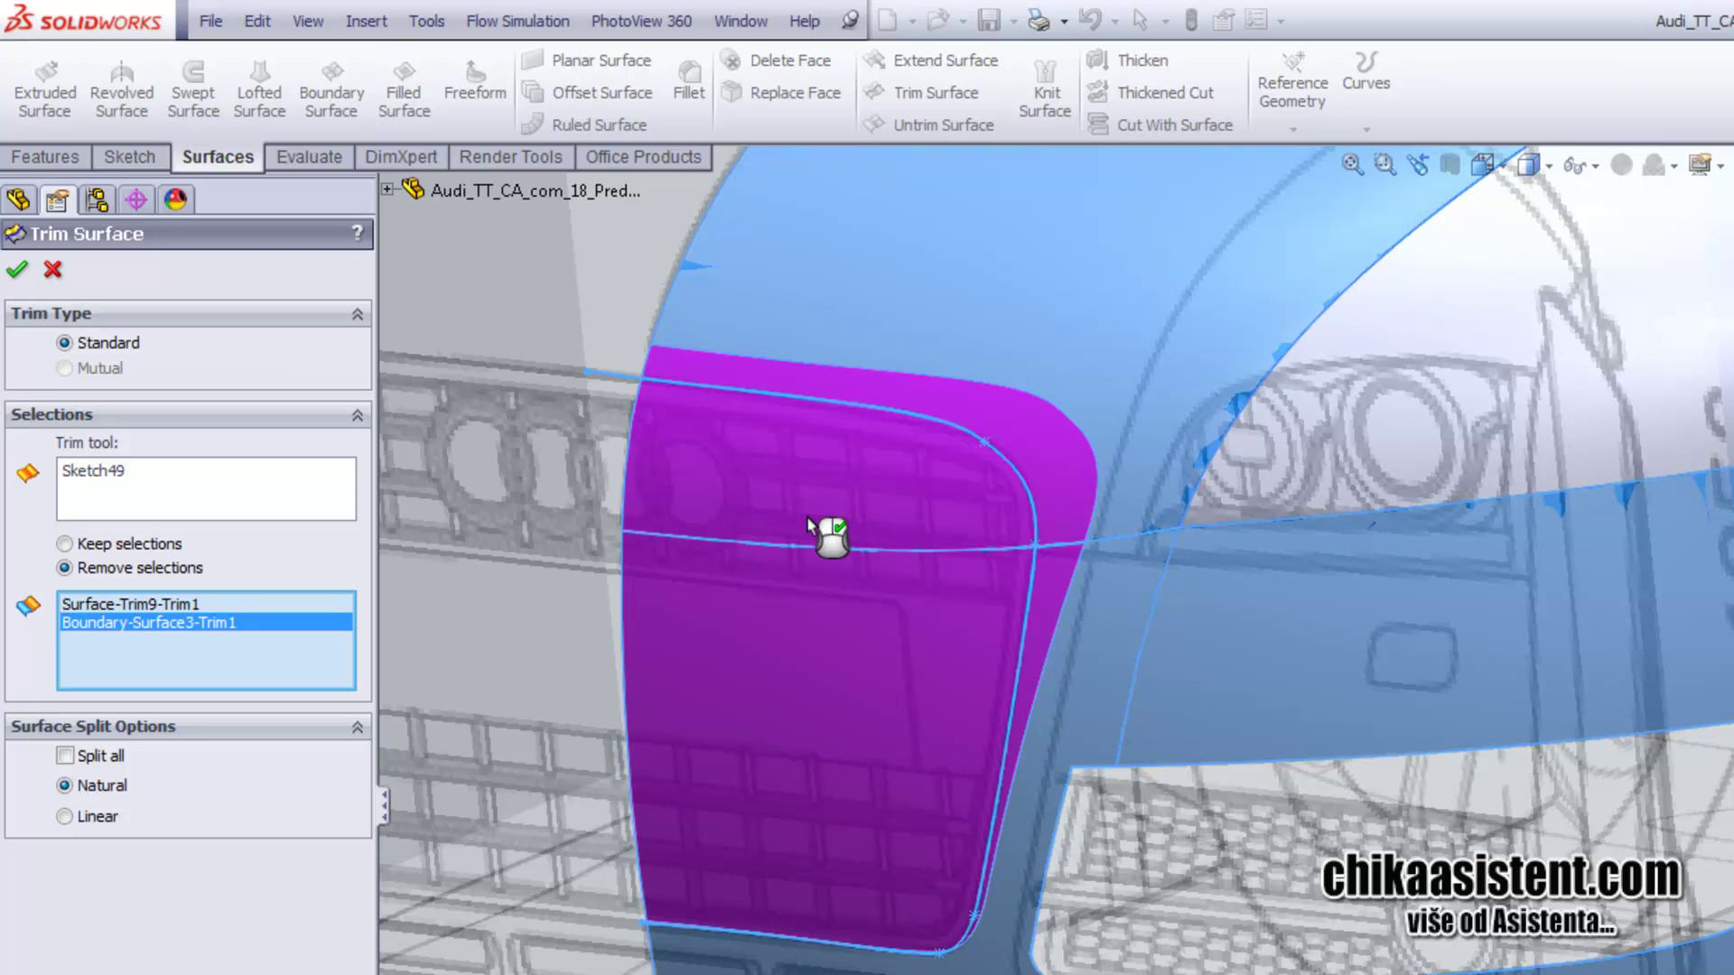
{"action": "left_click", "coordinate": [17, 272]}
Hide the Front_nacrt blueprint sketch and zoom to fit the whole car
{"action": "scroll", "coordinate": [994, 493], "scroll_direction": "up", "scroll_amount": 4}
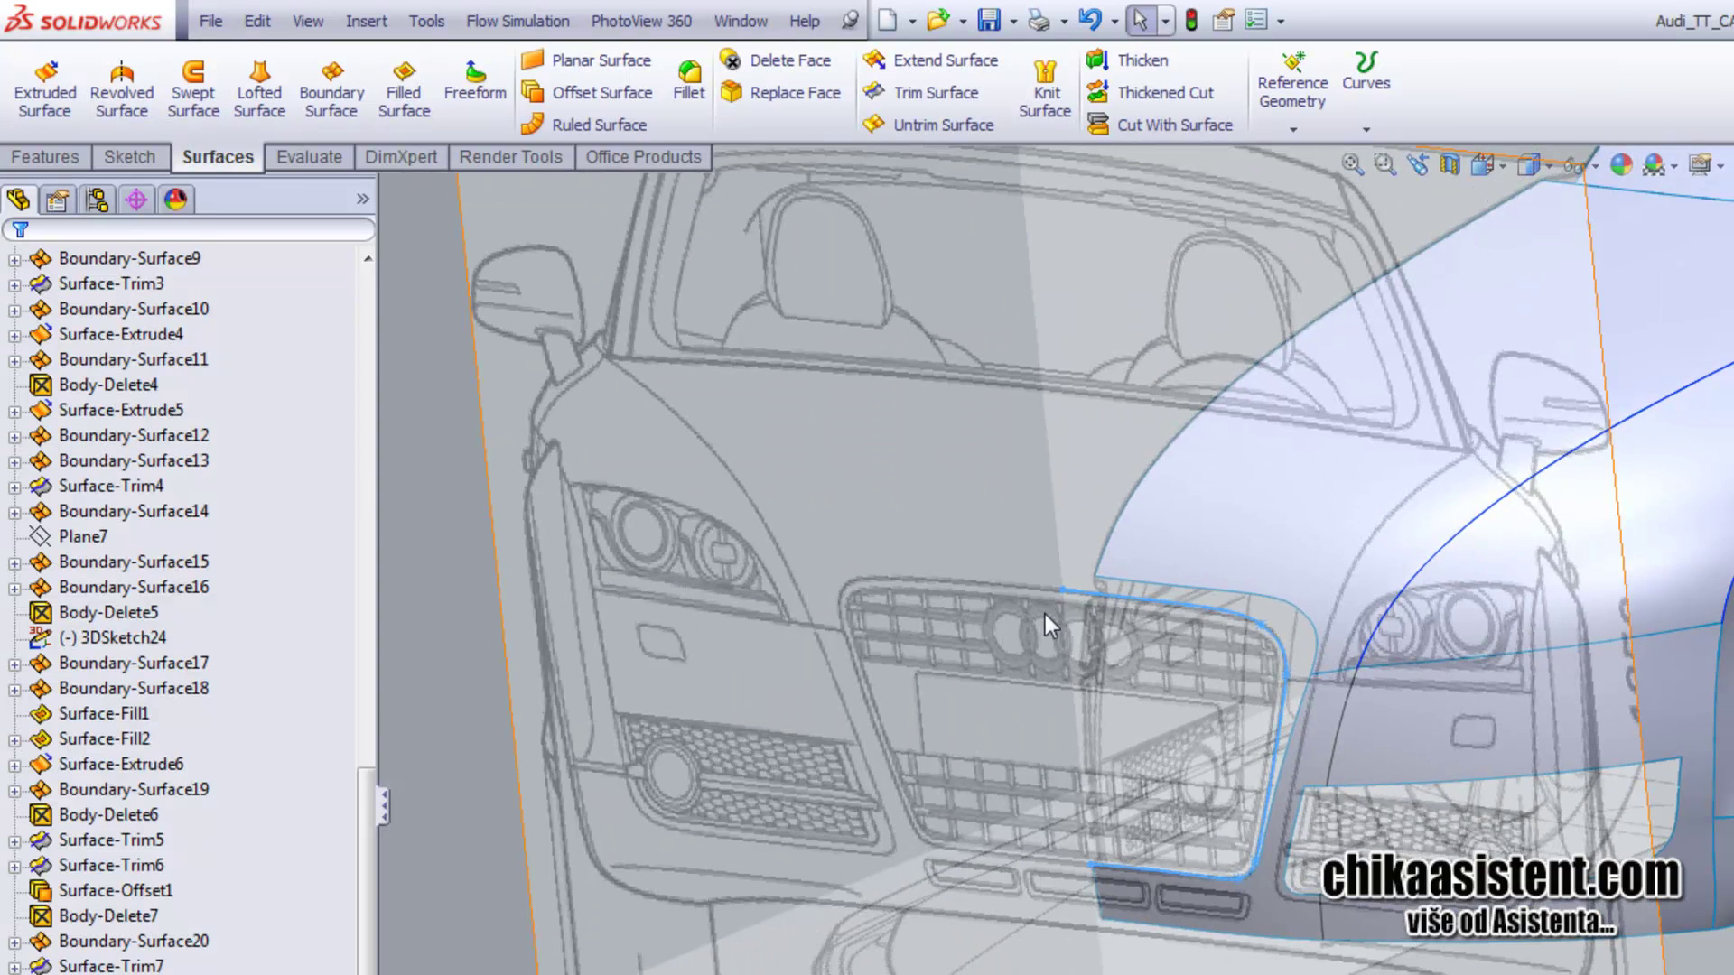
{"action": "middle_click_drag", "start_coordinate": [1065, 635], "coordinate": [987, 622], "text": "ctrl"}
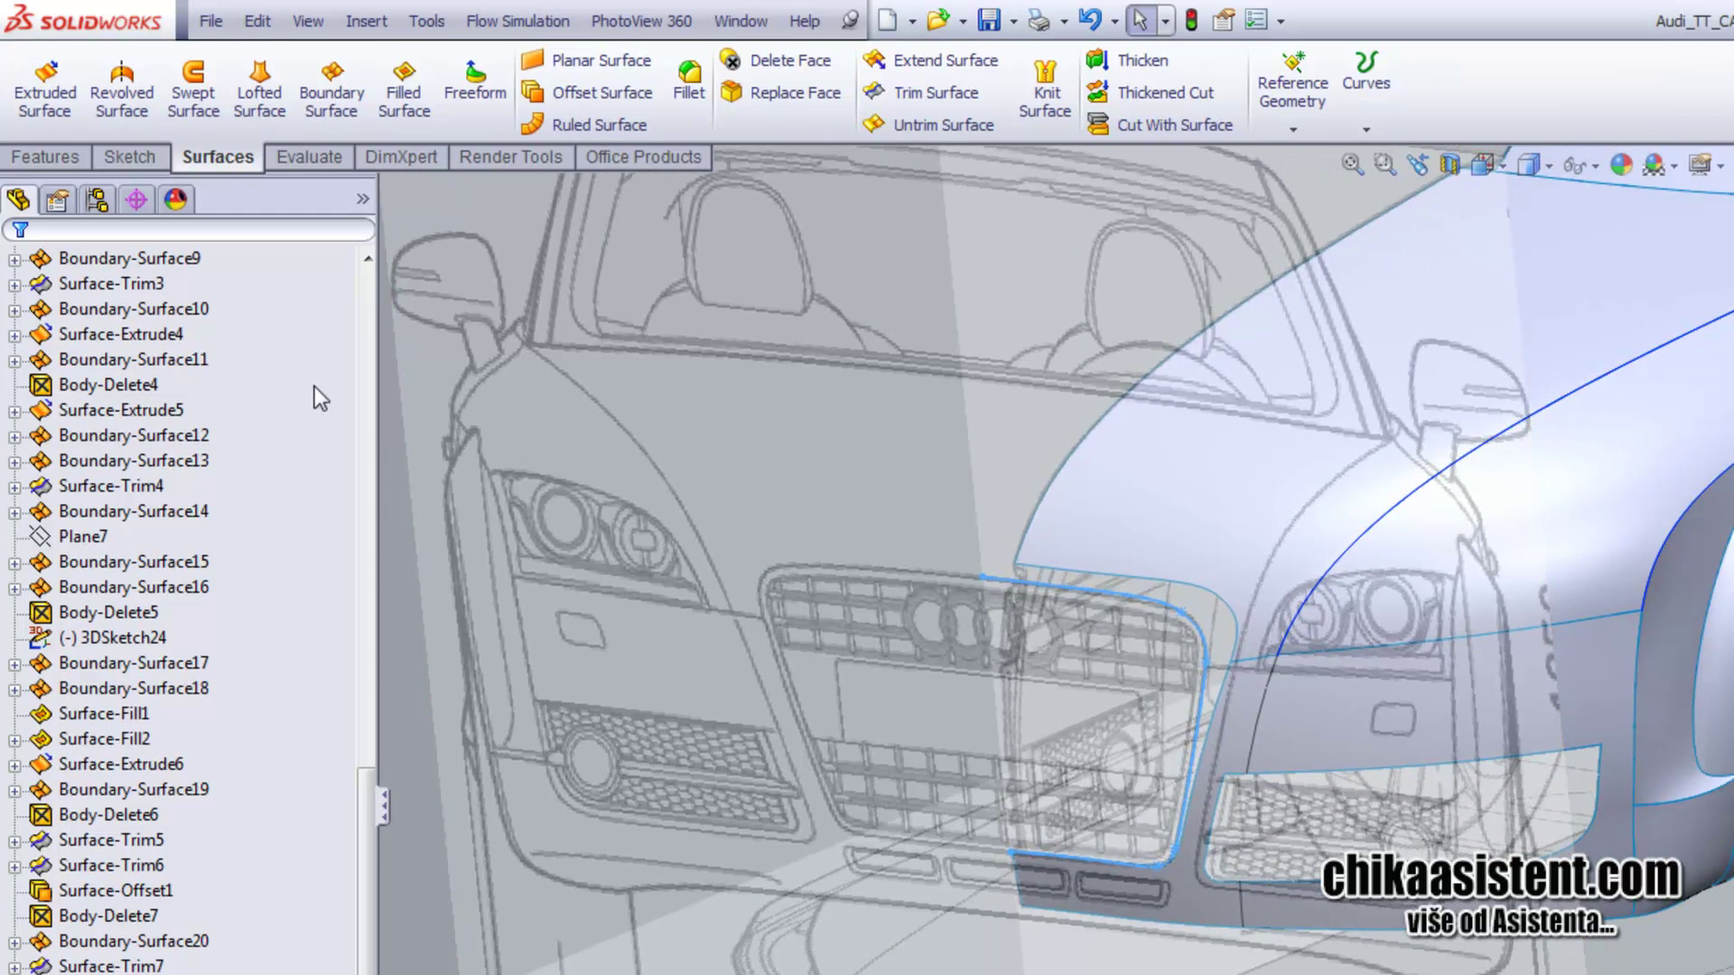
{"action": "scroll", "coordinate": [127, 379], "scroll_direction": "up", "scroll_amount": 5}
{"action": "scroll", "coordinate": [129, 388], "scroll_direction": "up", "scroll_amount": 10}
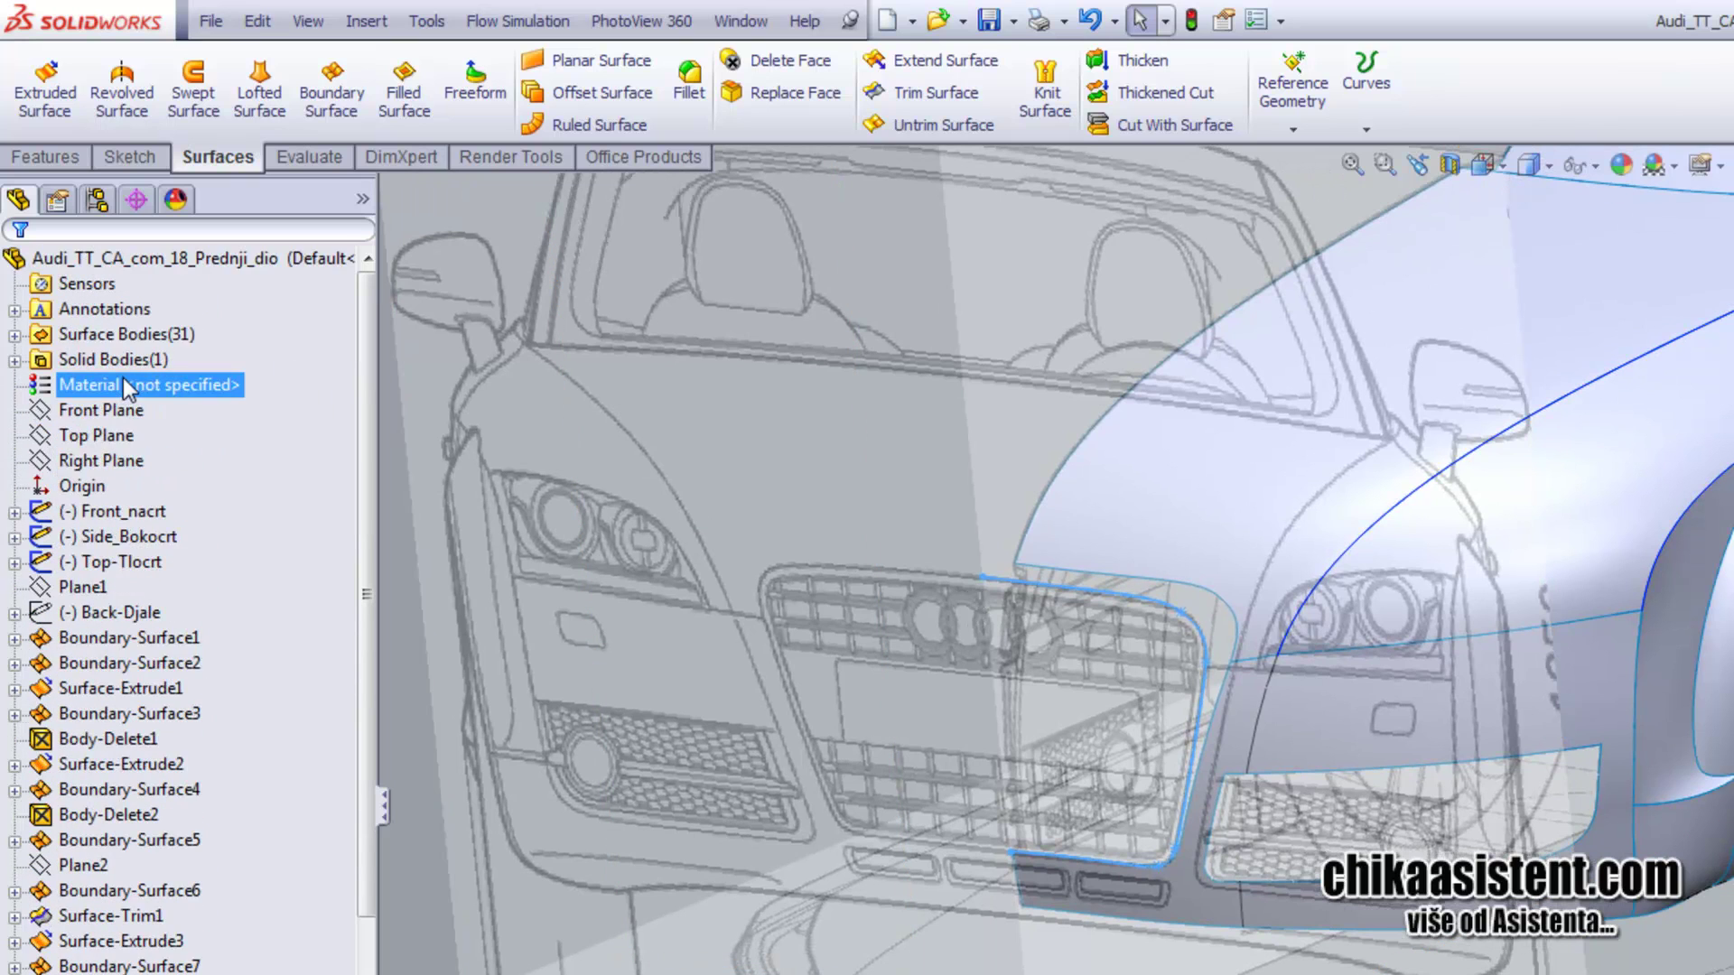
{"action": "right_click", "coordinate": [85, 516]}
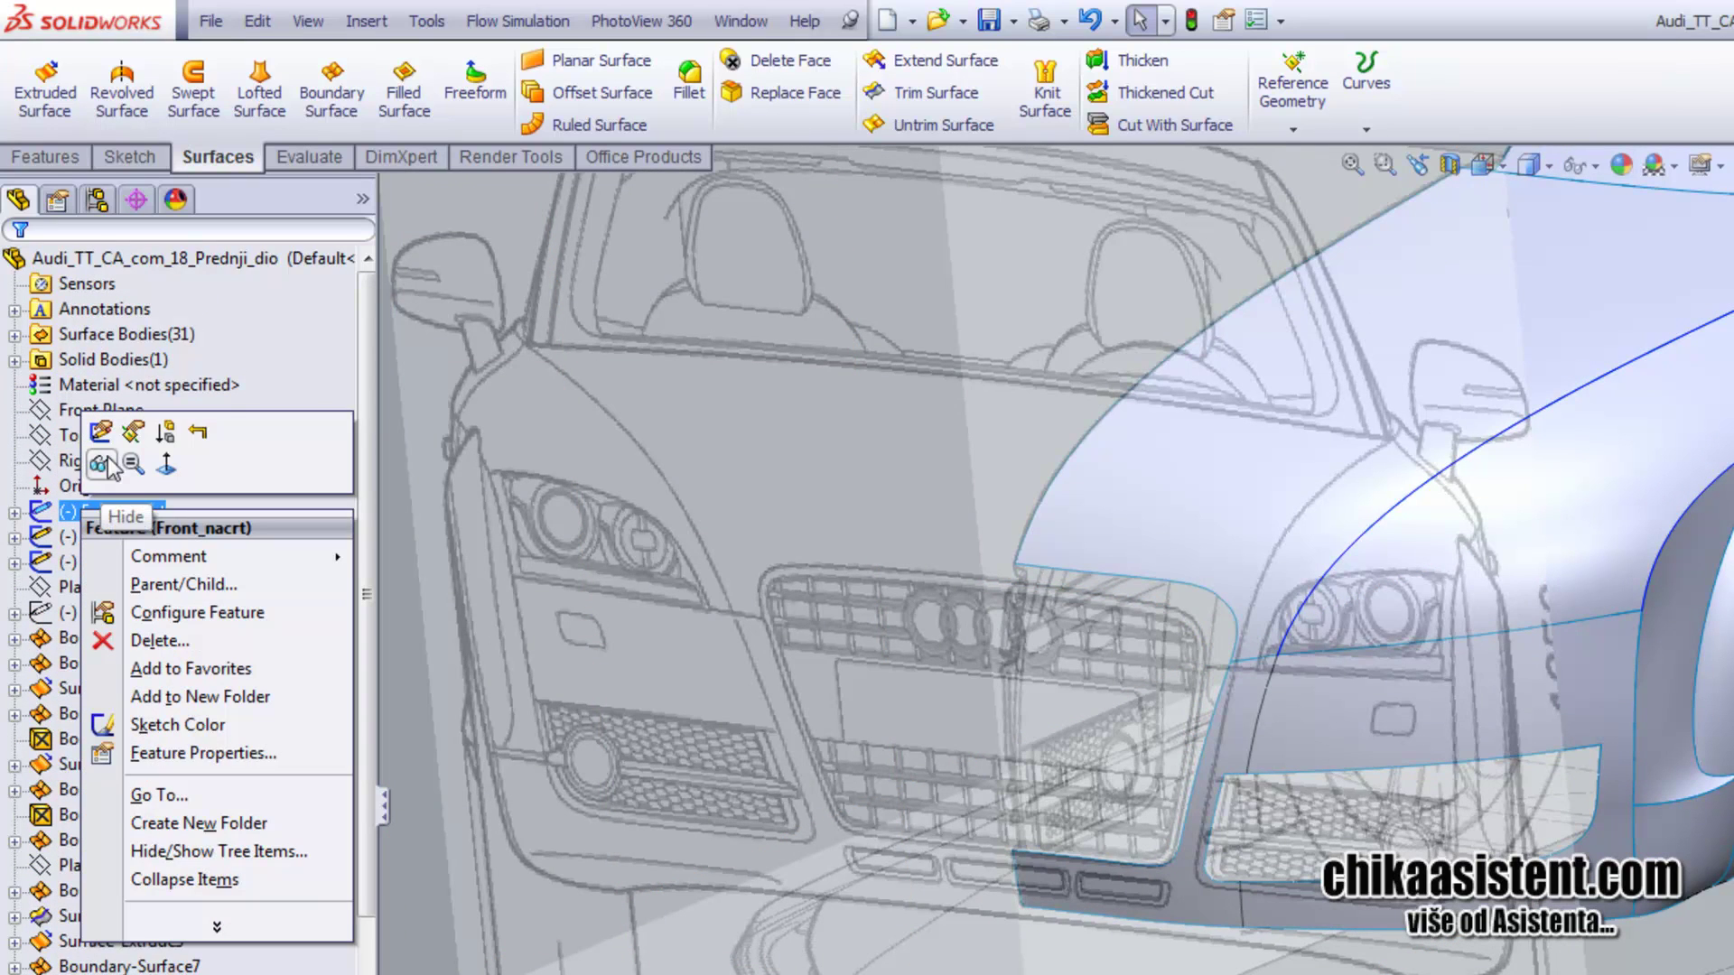
{"action": "left_click", "coordinate": [106, 465]}
{"action": "left_click_drag", "start_coordinate": [886, 529], "coordinate": [825, 572]}
{"action": "key", "text": "Escape"}
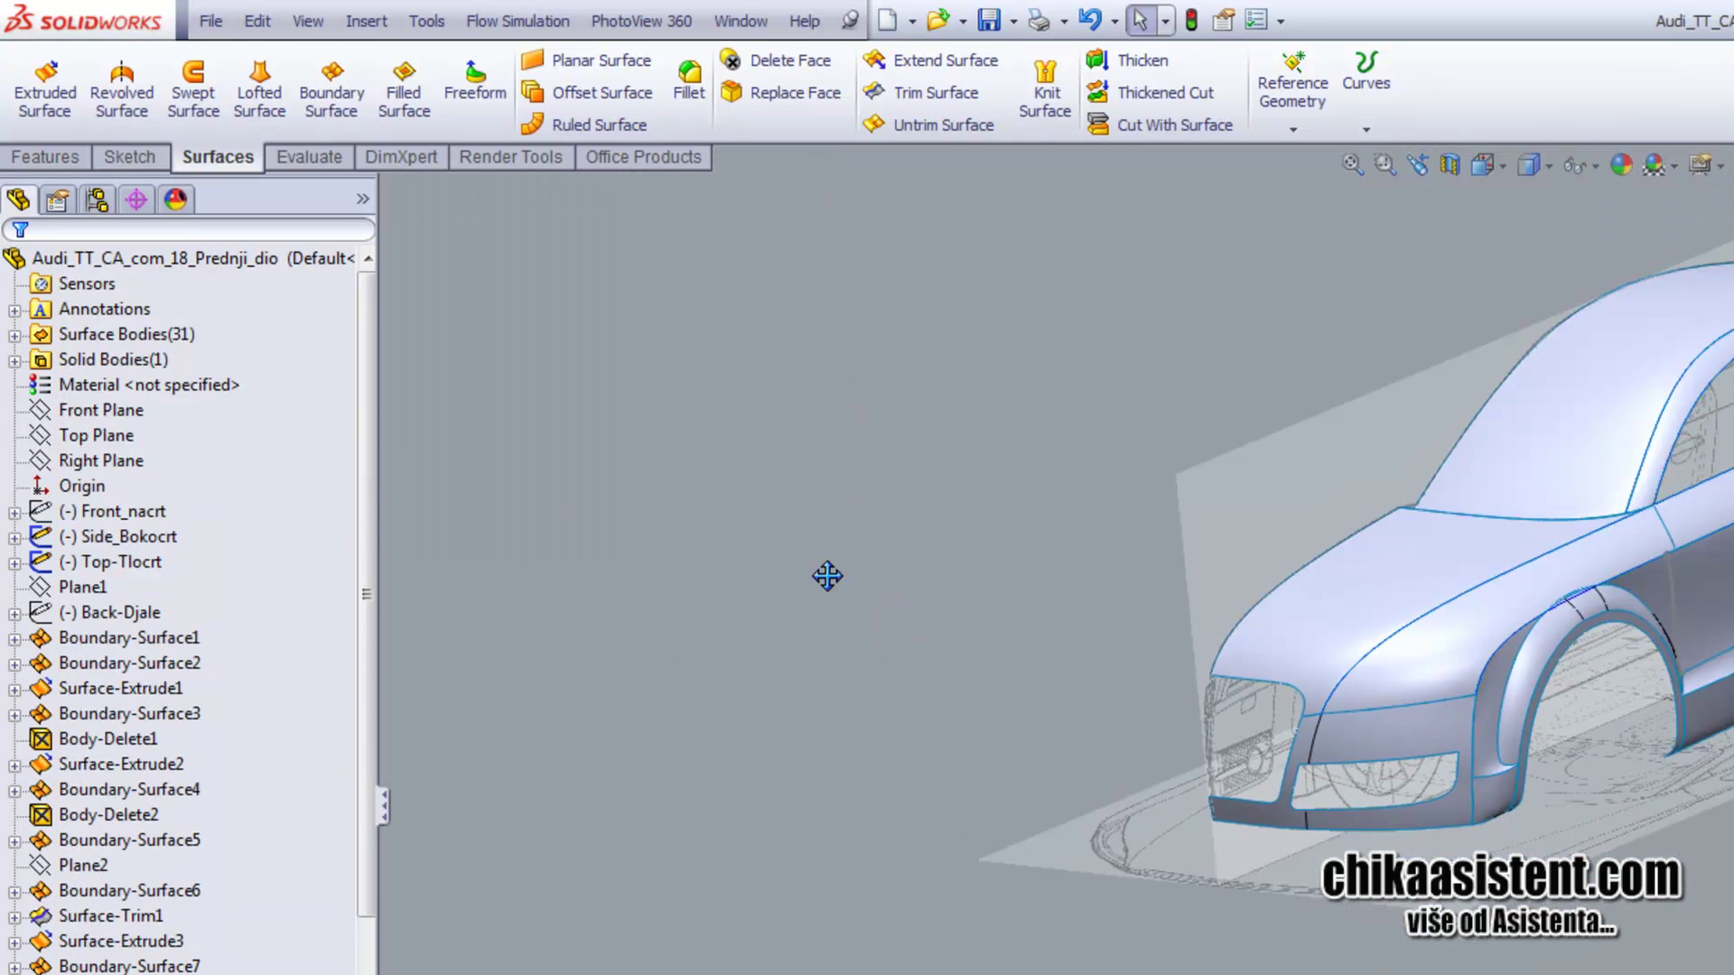
{"action": "key", "text": "f"}
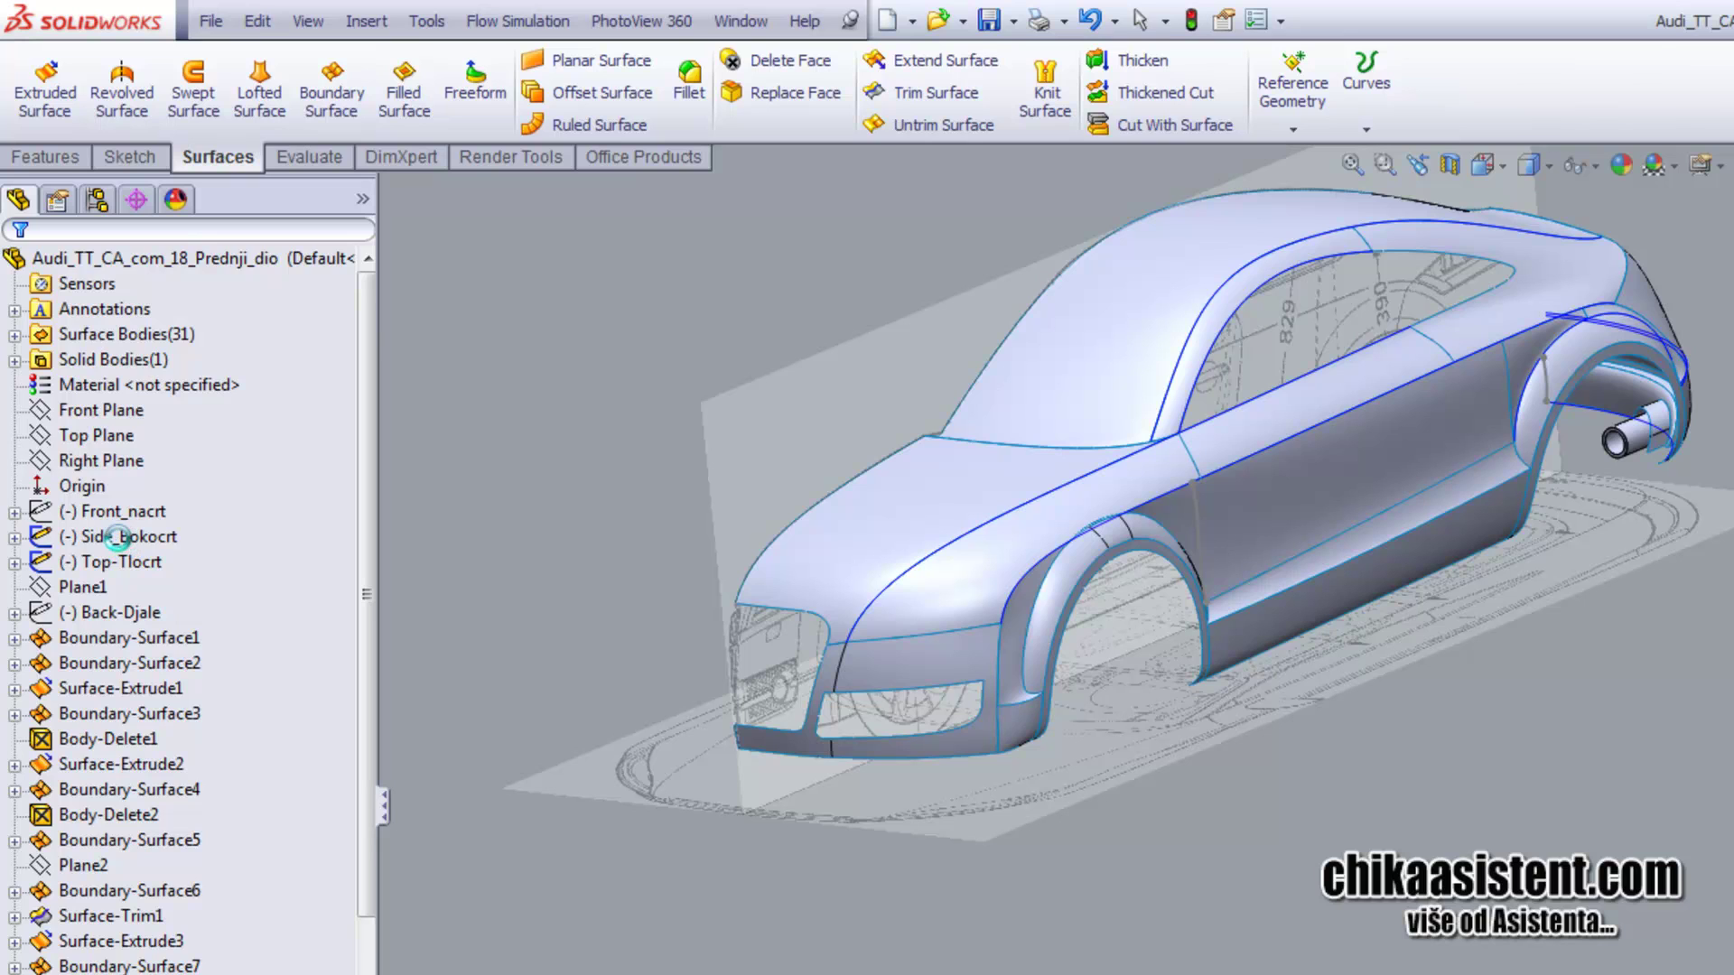
Hide the Side_Bokocrt and Top-Tlocrt blueprint sketches, leaving only the half-car body
{"action": "left_click", "coordinate": [117, 539]}
{"action": "right_click", "coordinate": [117, 539]}
{"action": "left_click", "coordinate": [137, 490]}
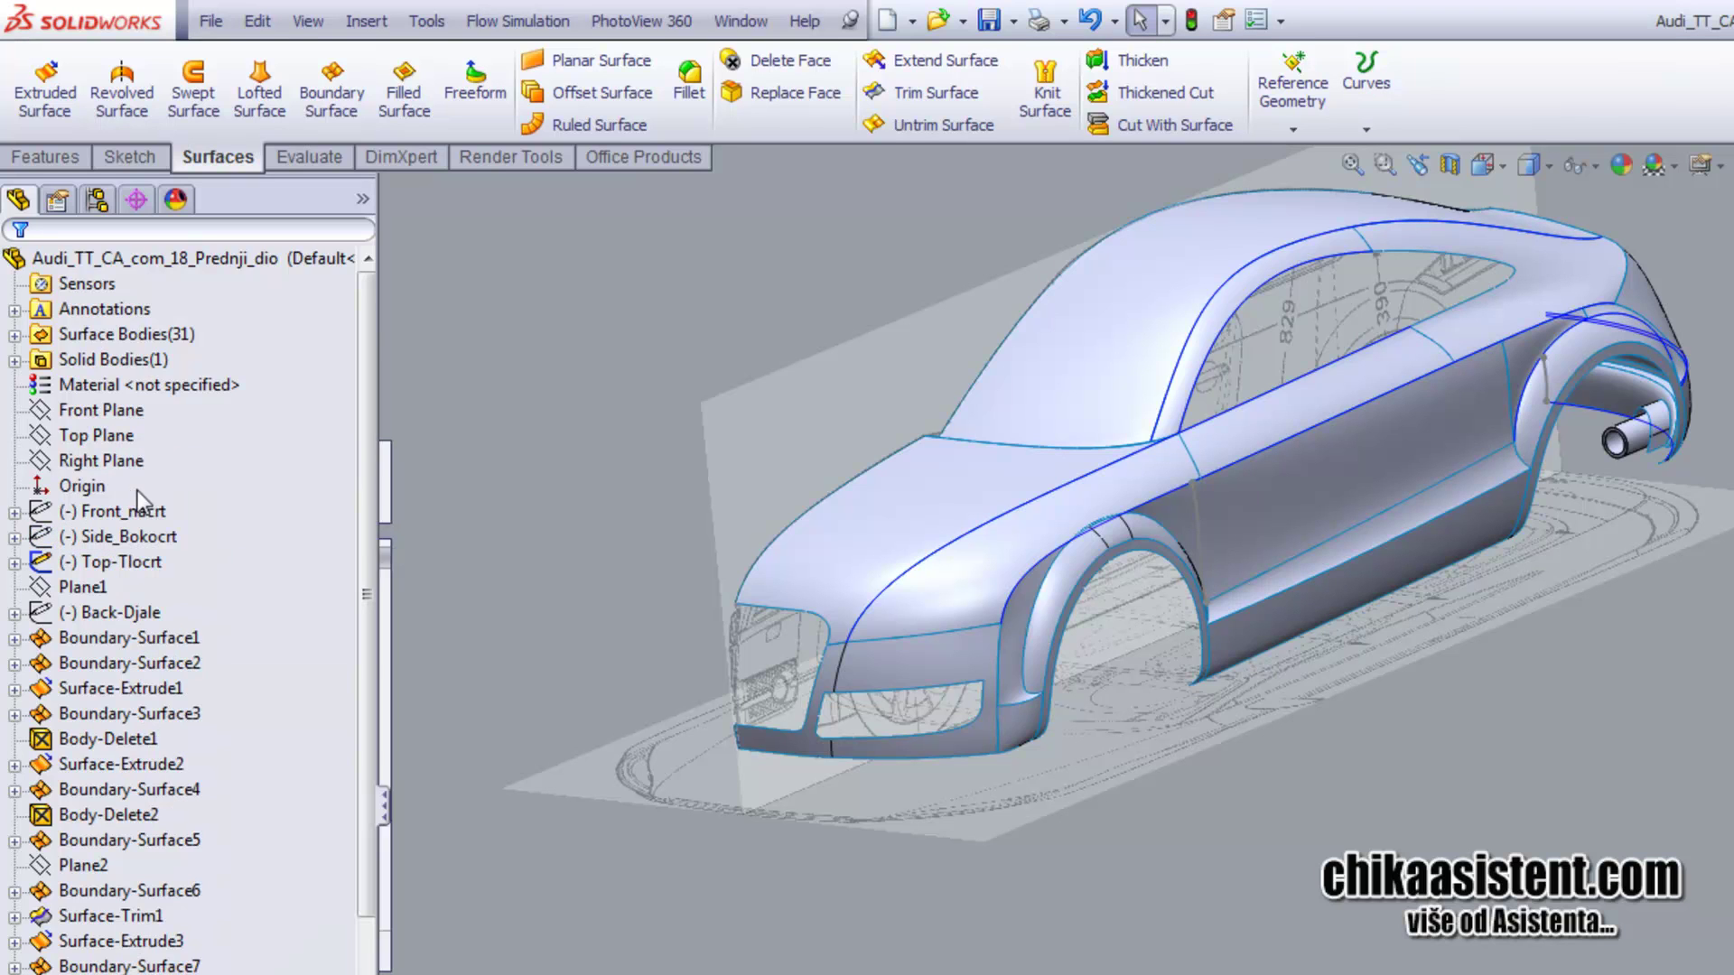
{"action": "middle_click_drag", "start_coordinate": [1027, 582], "coordinate": [330, 629]}
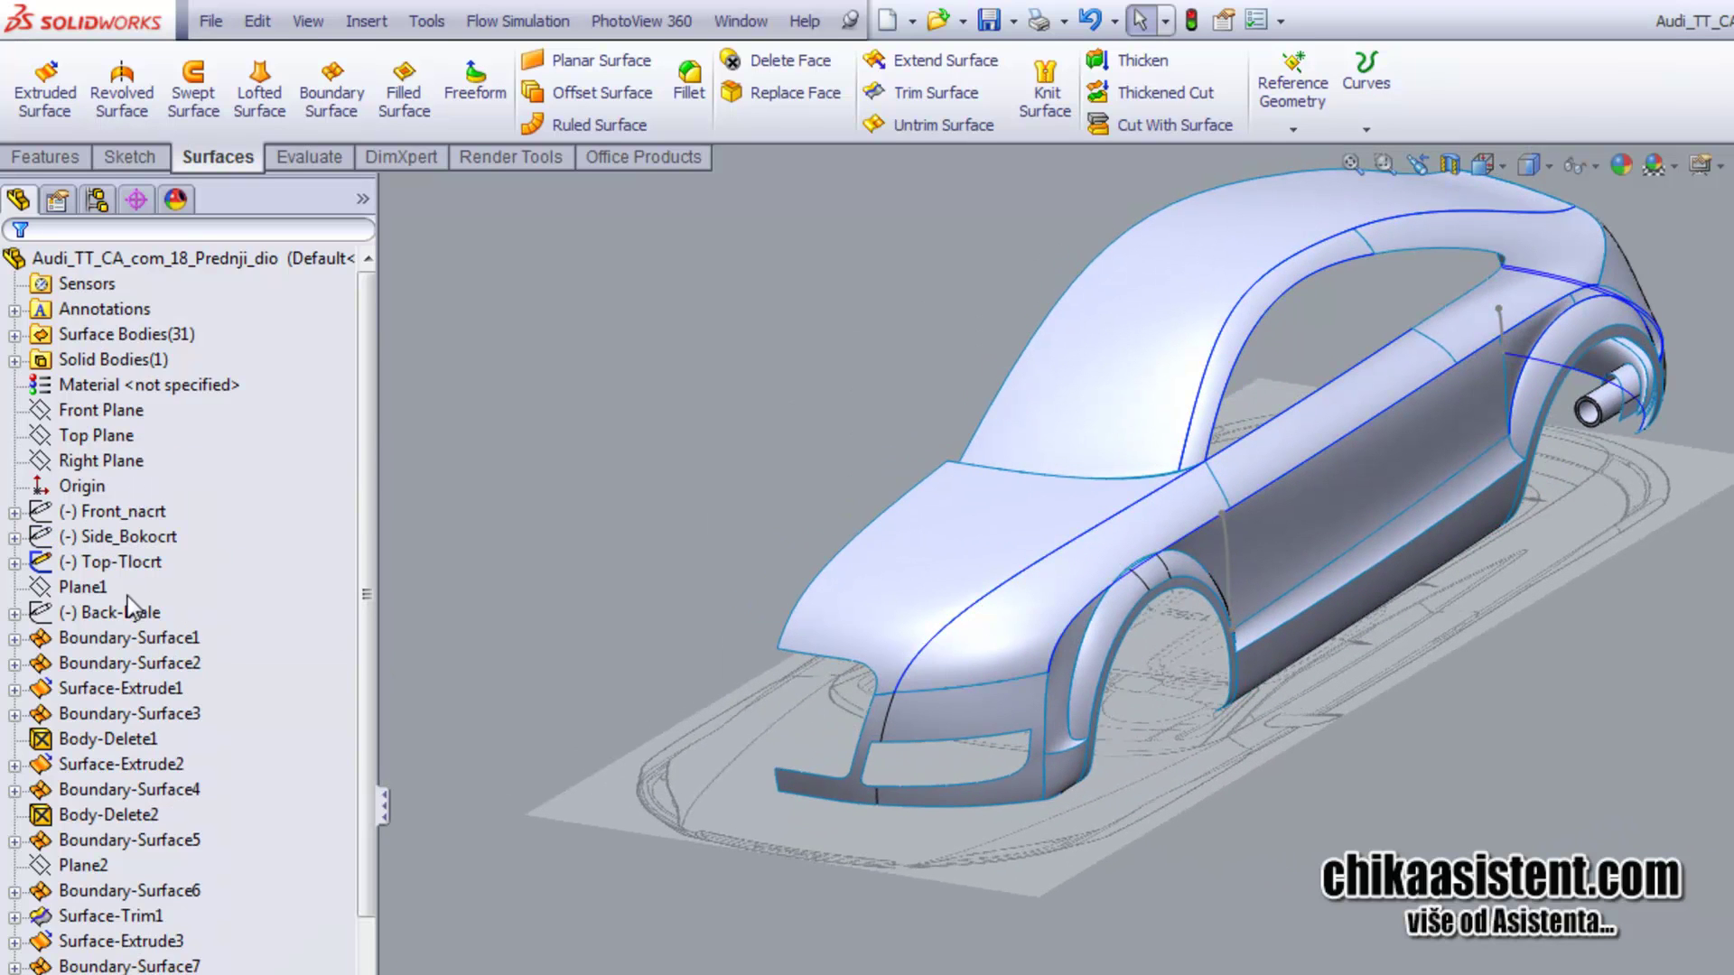
{"action": "right_click", "coordinate": [120, 564]}
{"action": "left_click", "coordinate": [135, 514]}
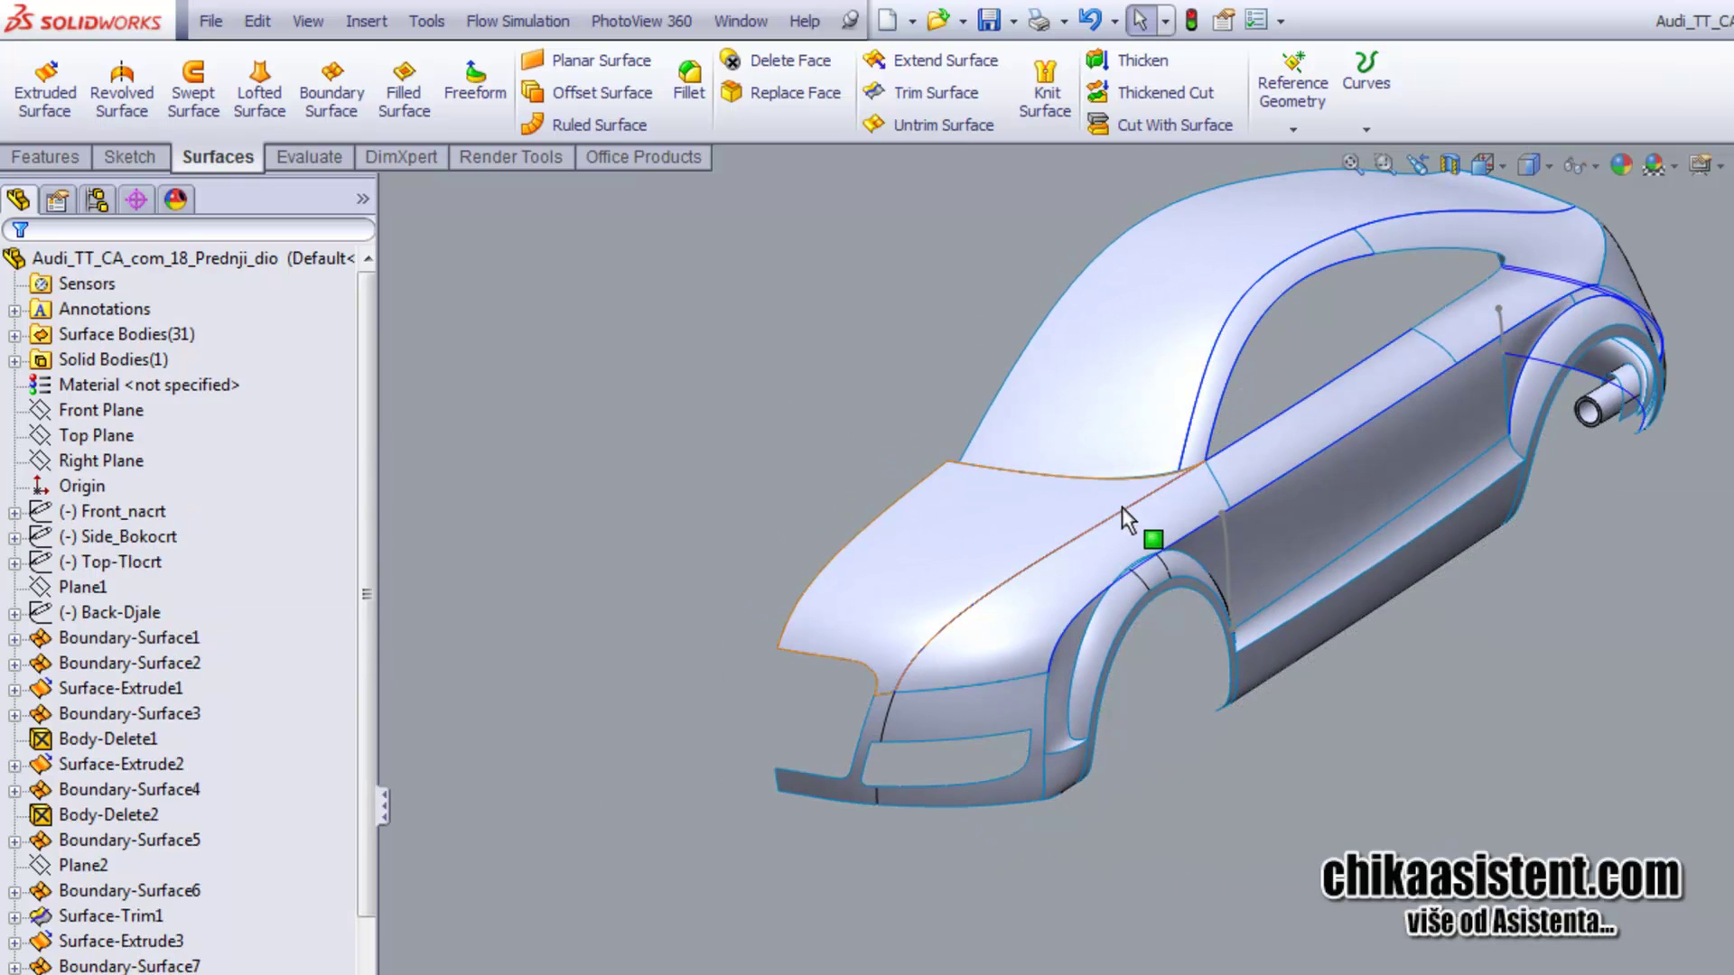
{"action": "middle_click_drag", "start_coordinate": [1125, 519], "coordinate": [1148, 754], "text": "ctrl"}
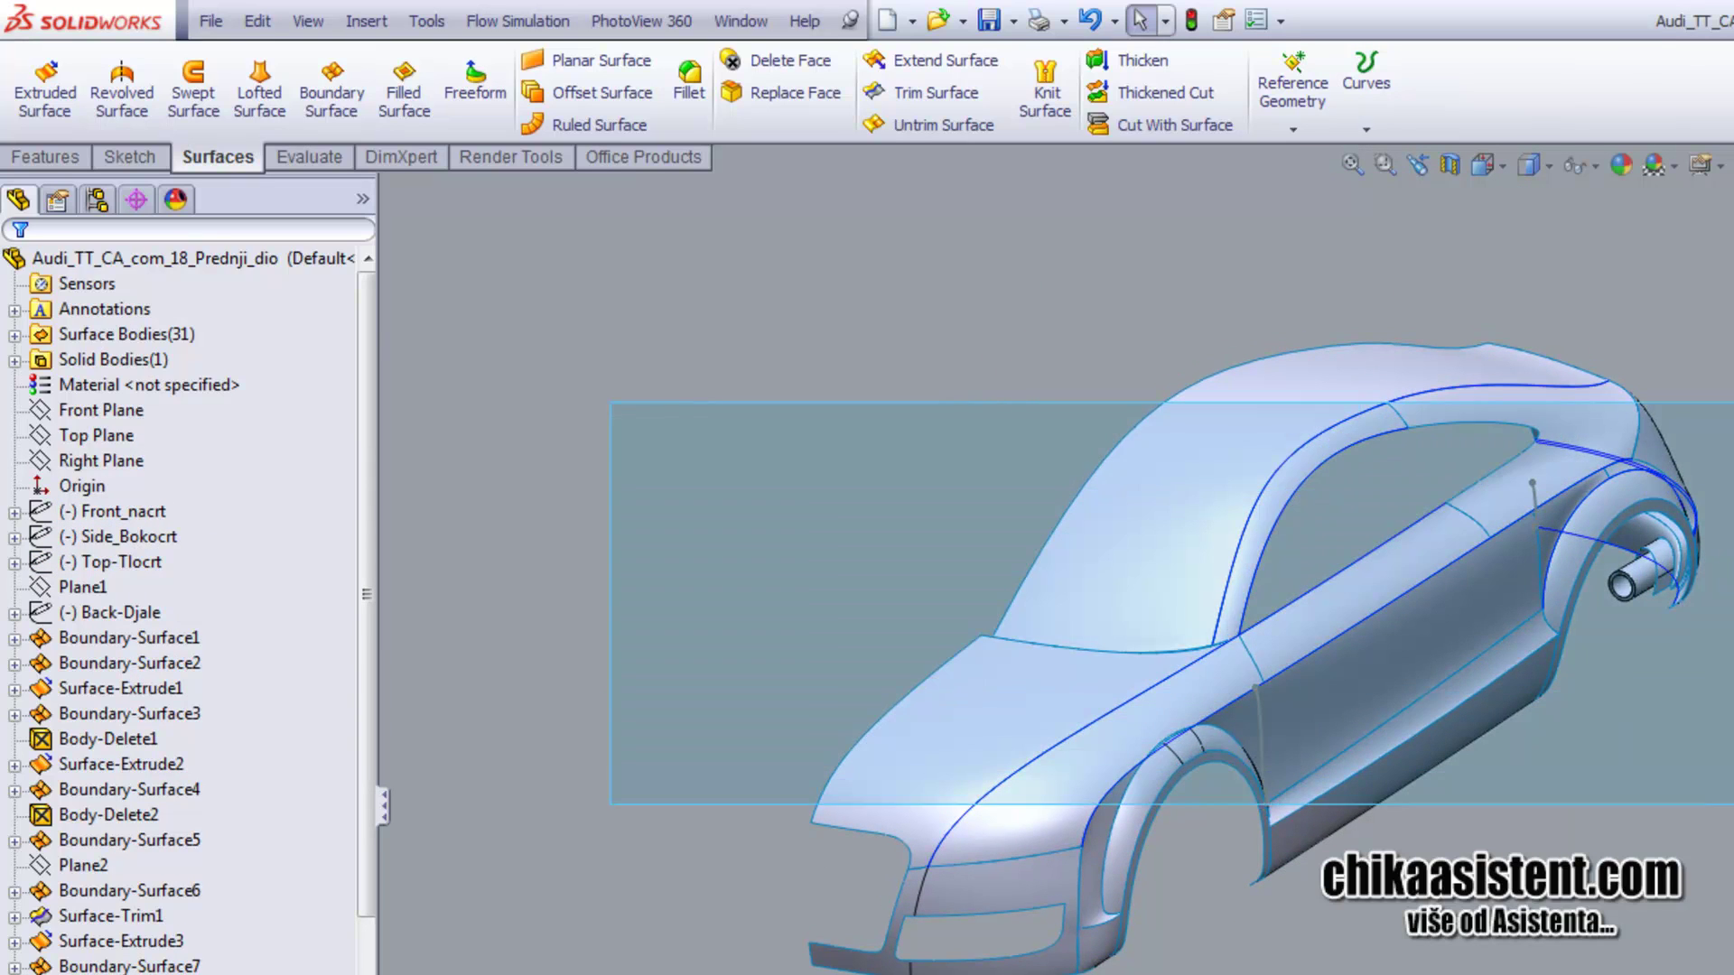
{"action": "left_click", "coordinate": [533, 246]}
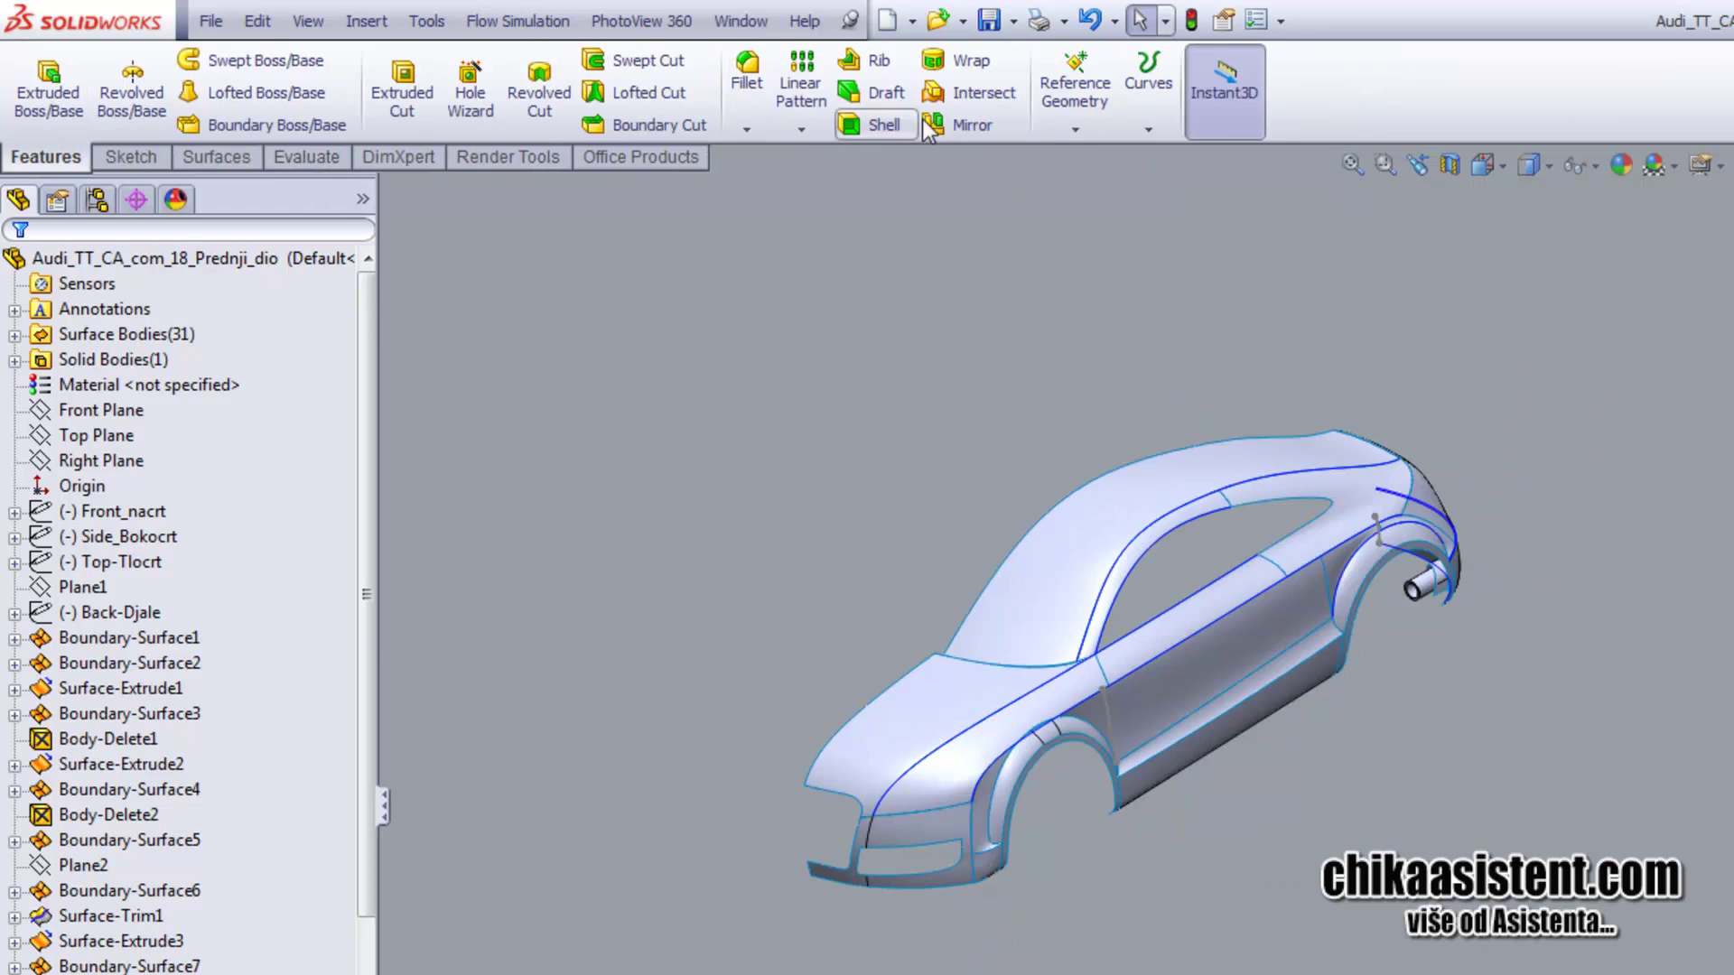
Mirror all car surface bodies across the Right Plane, producing a 61-body symmetric shell
{"action": "left_click", "coordinate": [955, 125]}
{"action": "scroll", "coordinate": [546, 315], "scroll_direction": "up", "scroll_amount": 2}
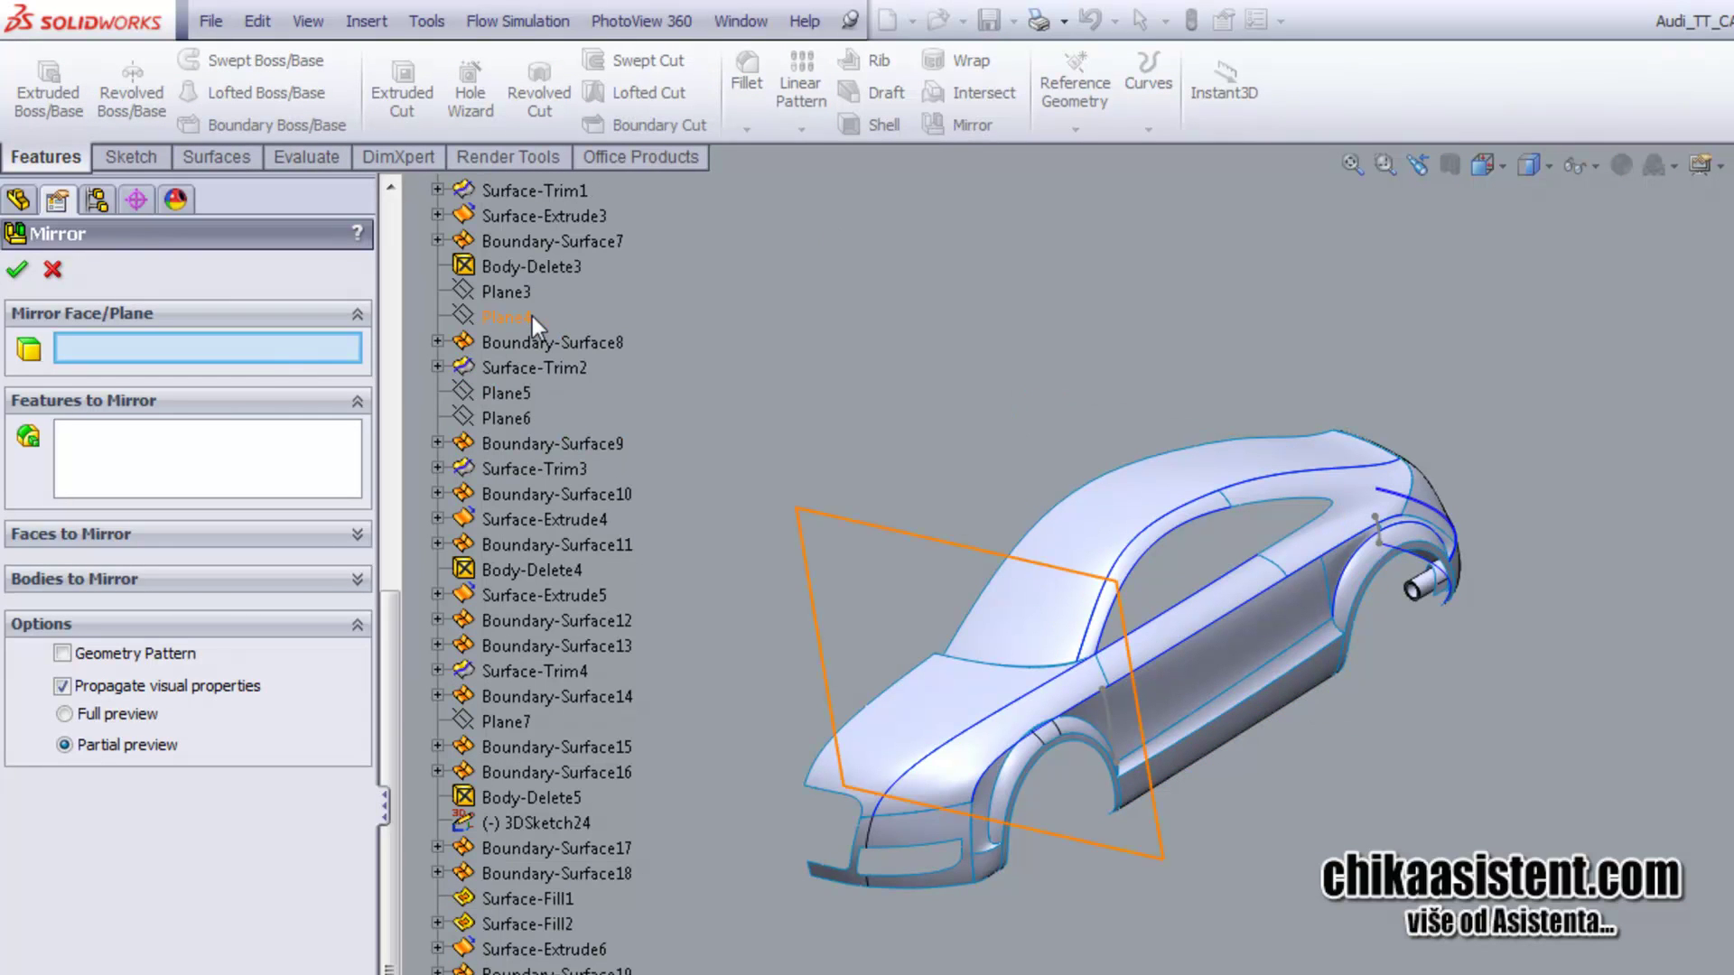
{"action": "scroll", "coordinate": [492, 330], "scroll_direction": "up", "scroll_amount": 6}
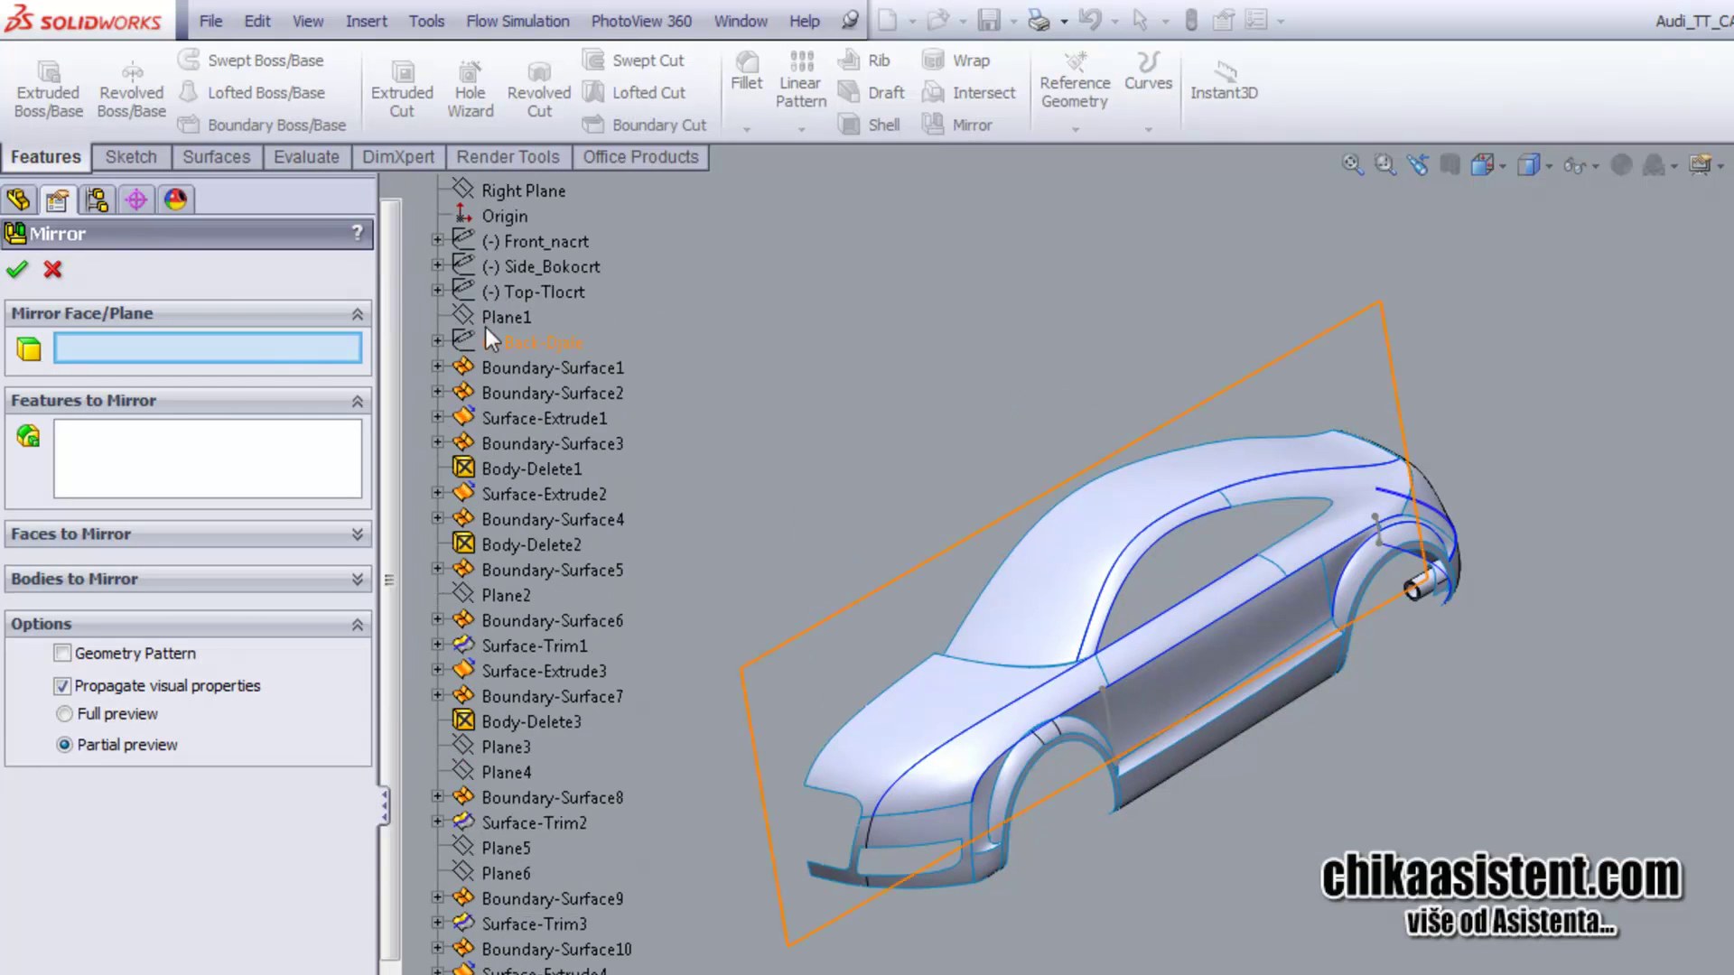
{"action": "scroll", "coordinate": [492, 316], "scroll_direction": "up", "scroll_amount": 3}
{"action": "left_click", "coordinate": [517, 399]}
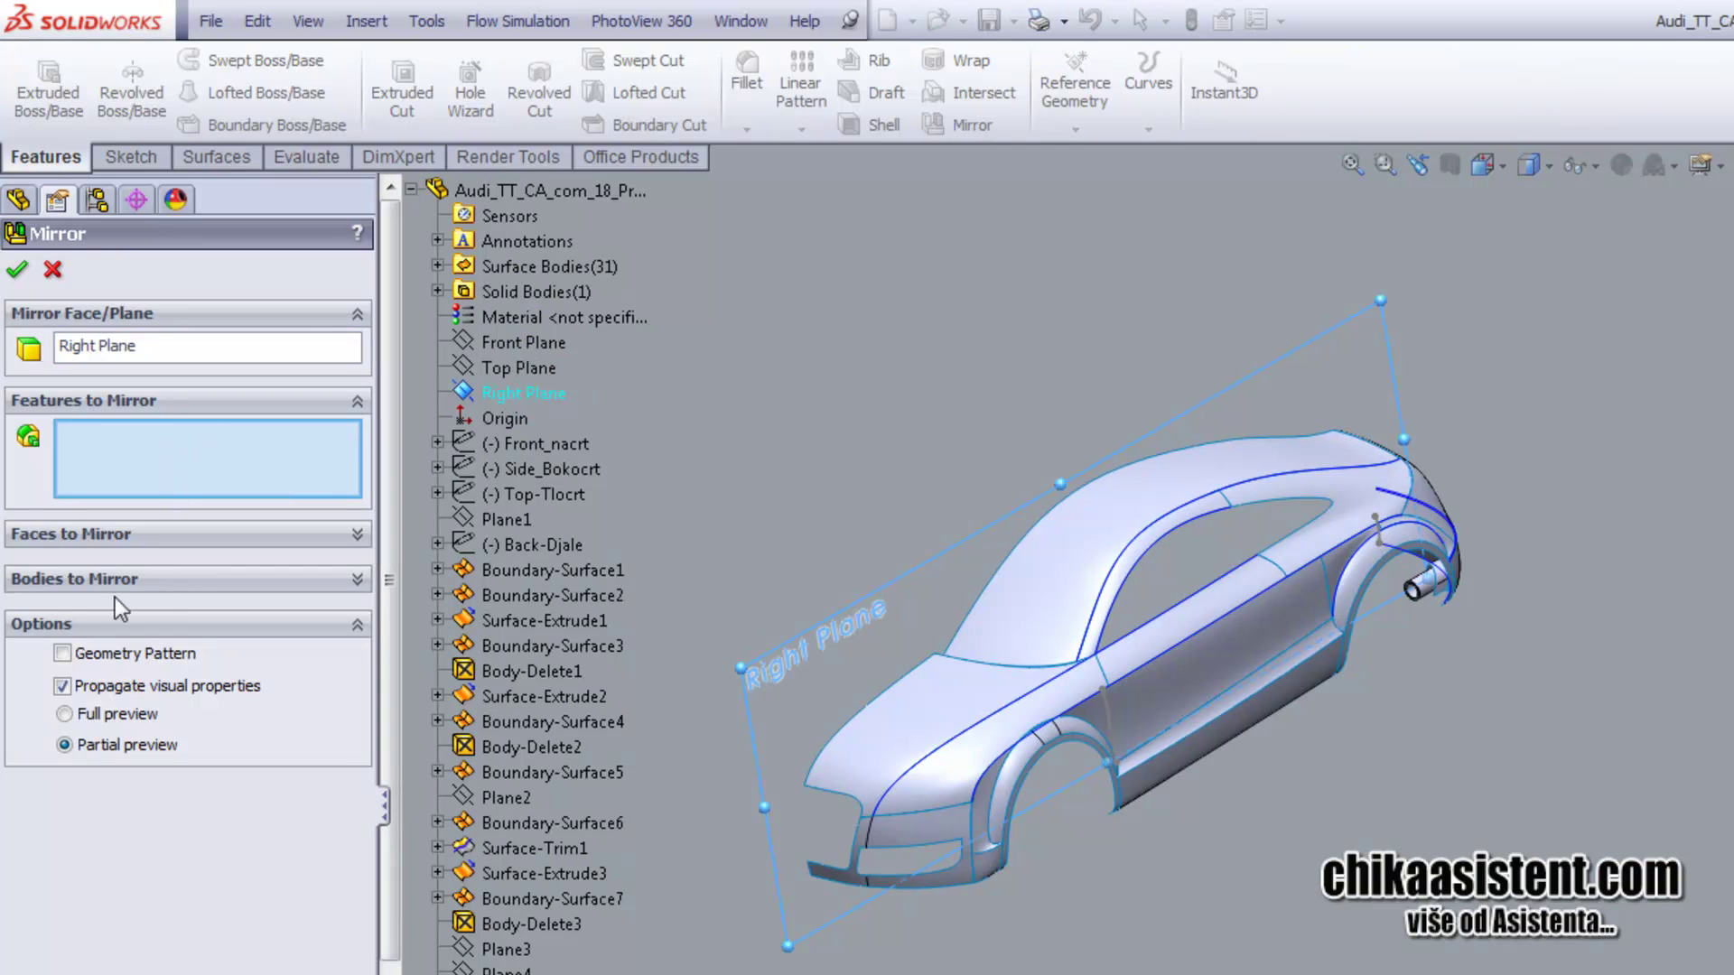
{"action": "left_click", "coordinate": [97, 576]}
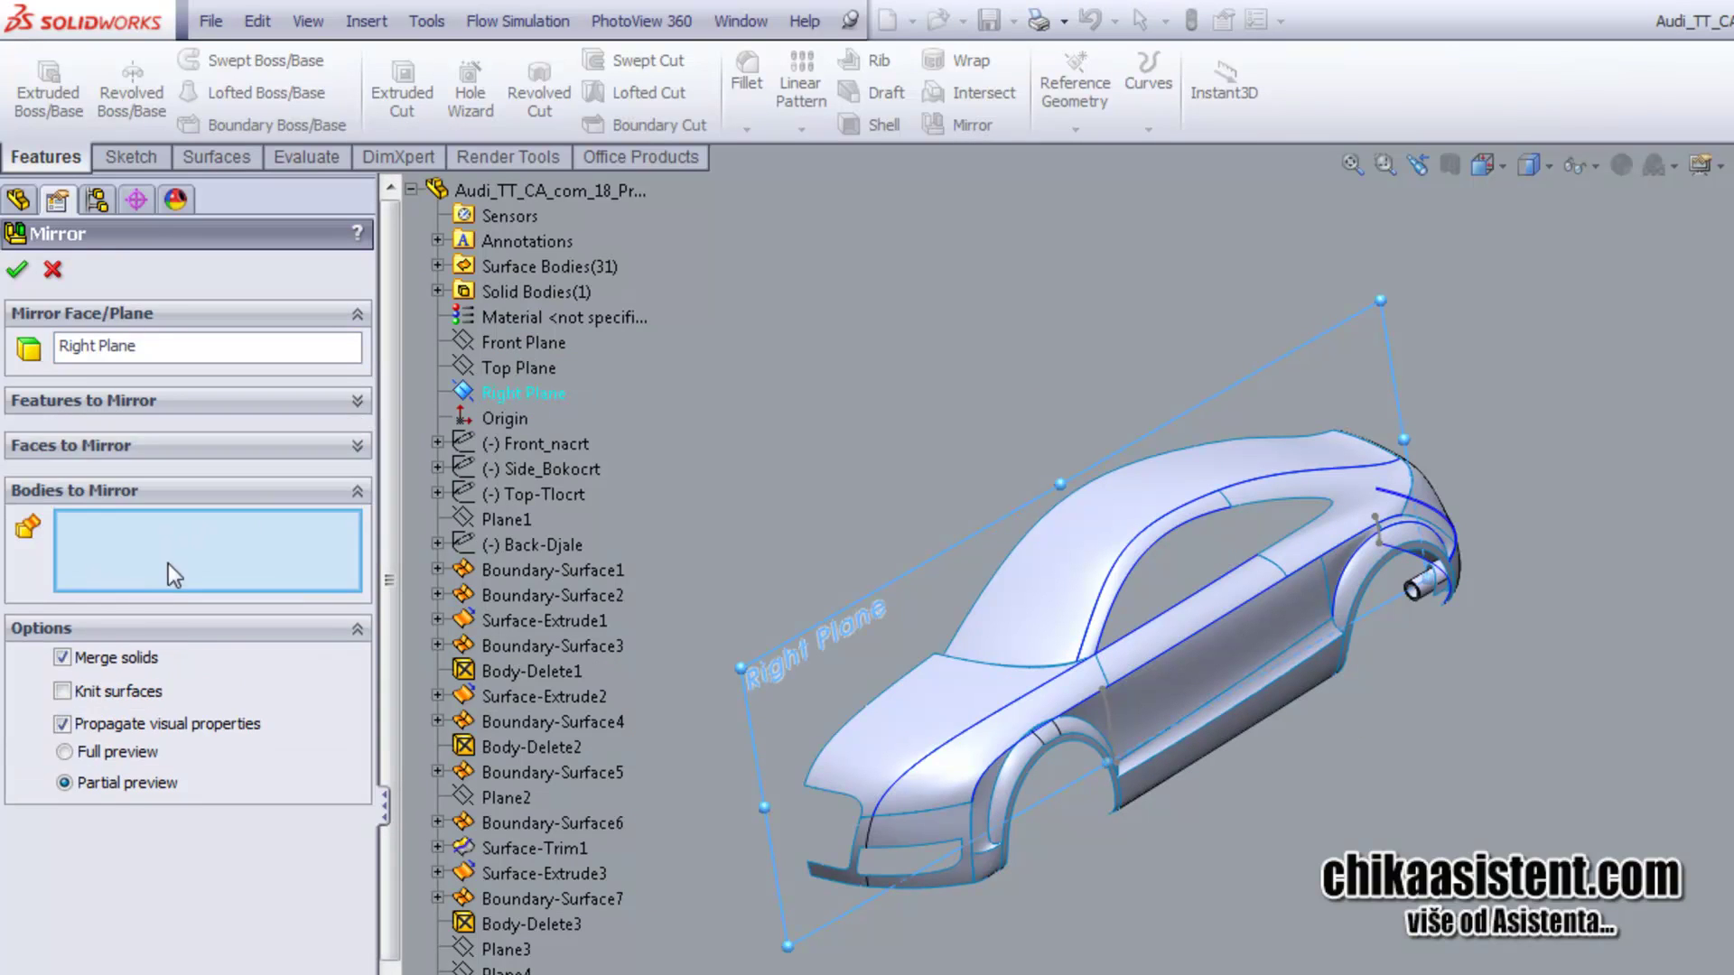
{"action": "key", "text": "ctrl+Right"}
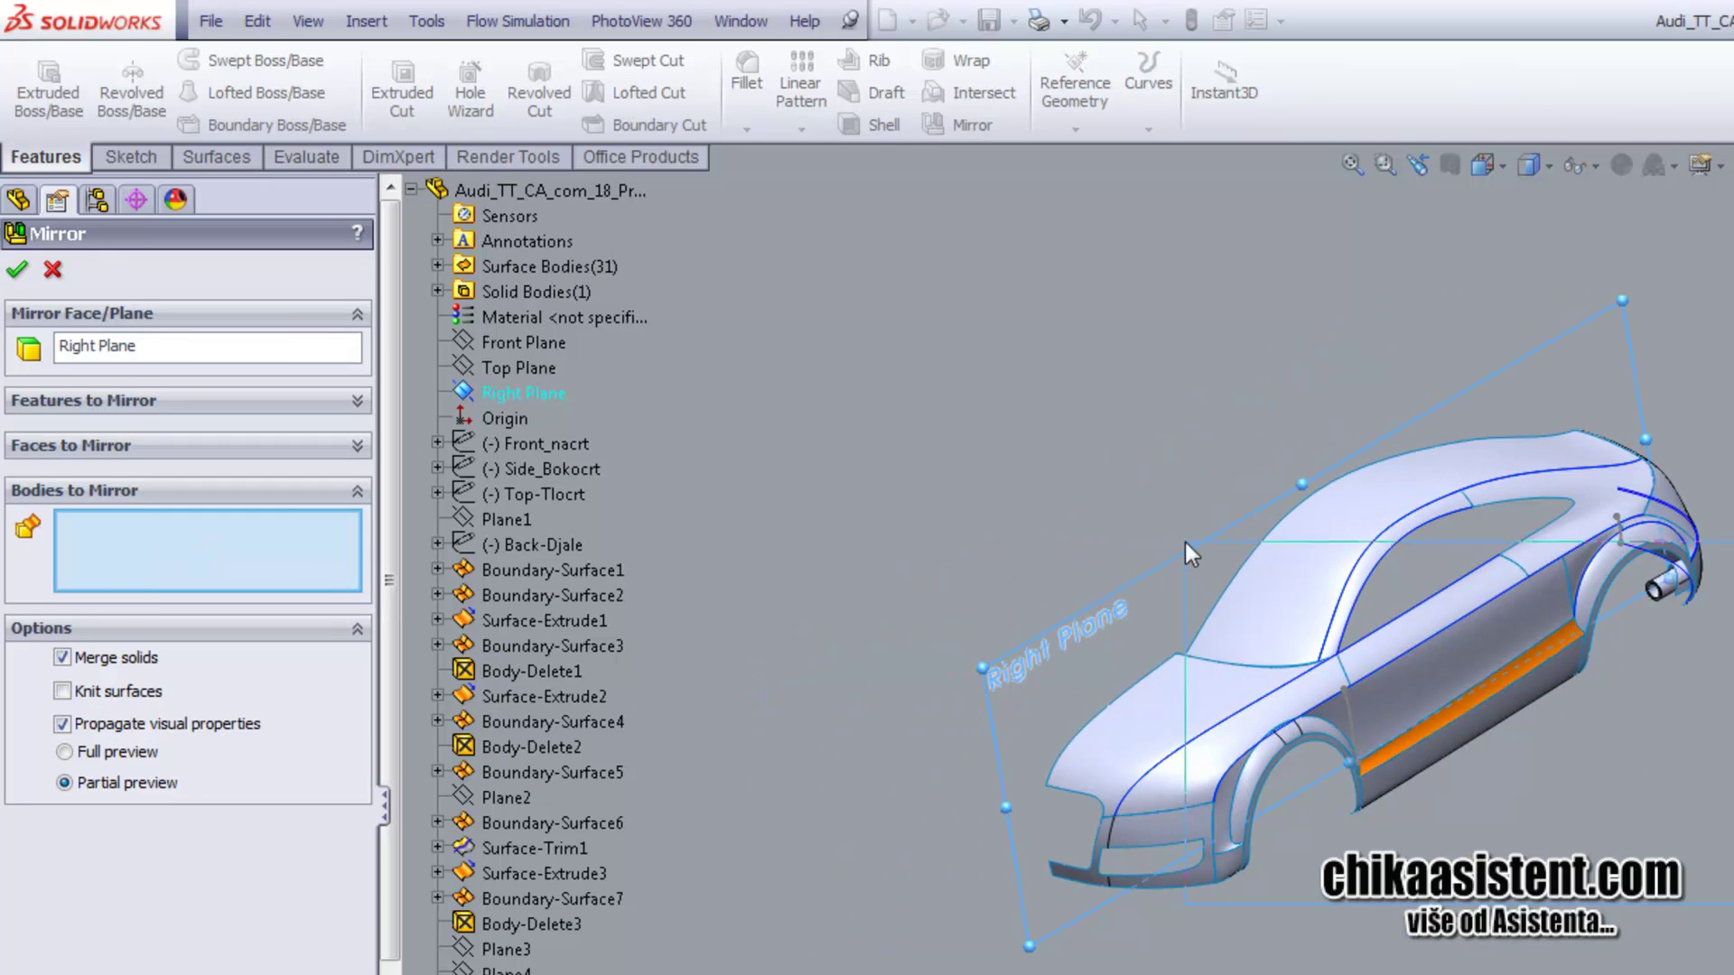
{"action": "left_click_drag", "start_coordinate": [875, 301], "coordinate": [873, 300]}
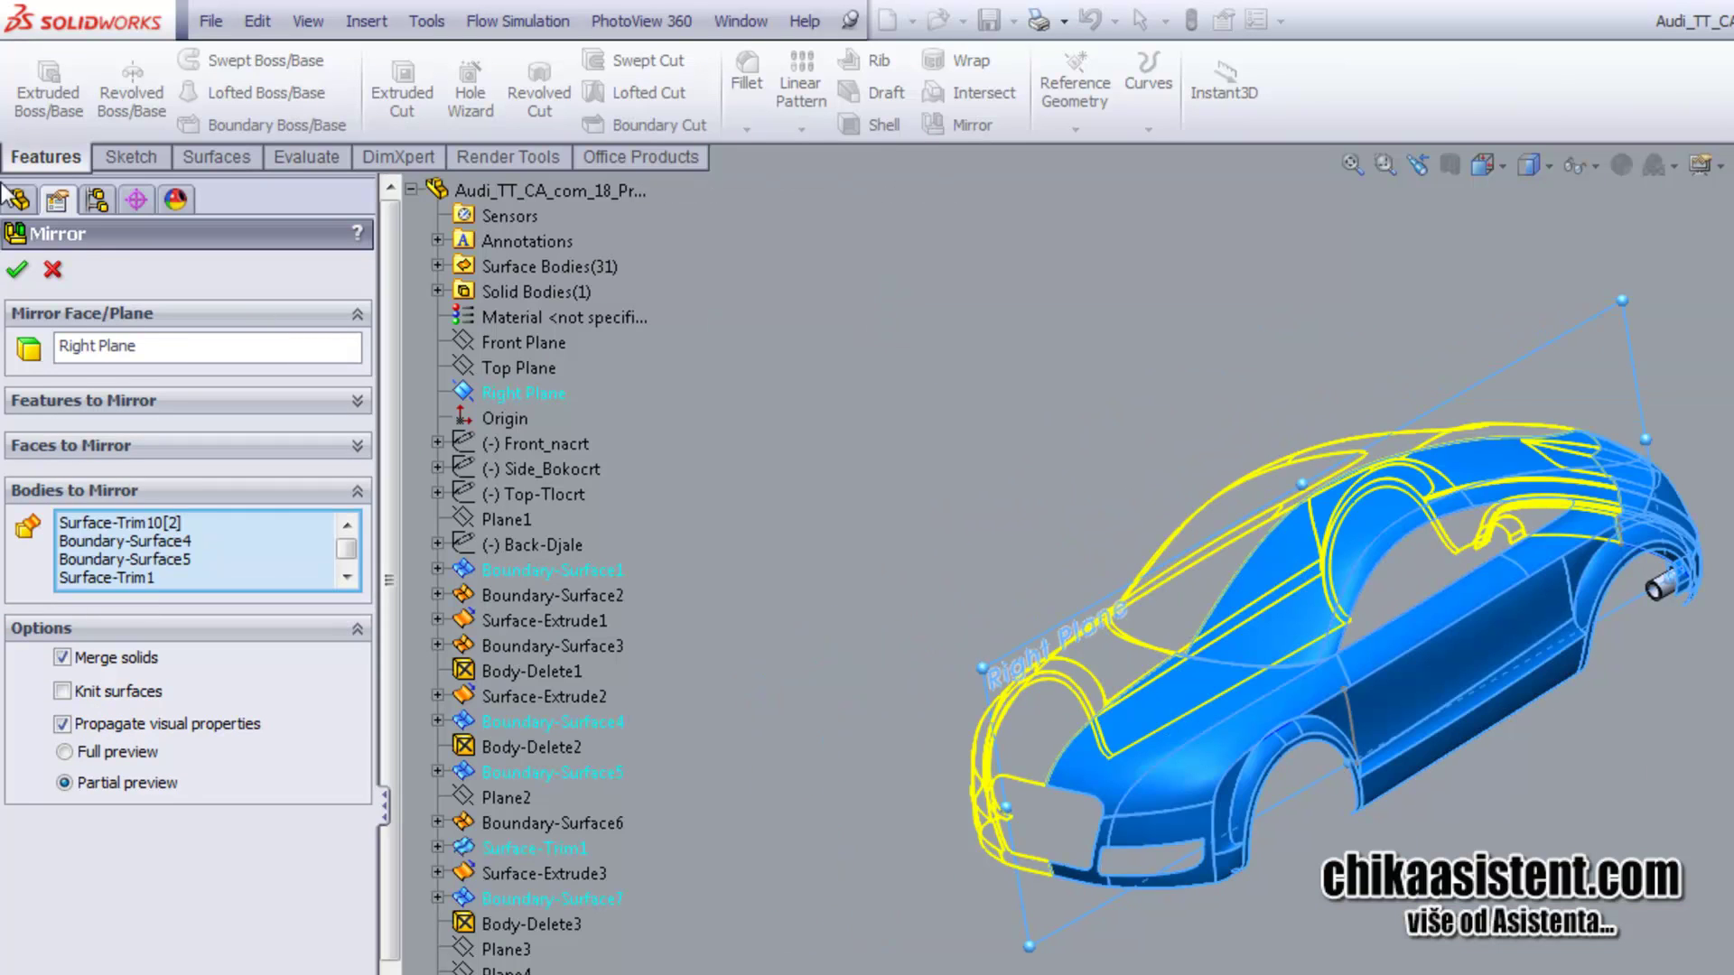
{"action": "key", "text": "Return"}
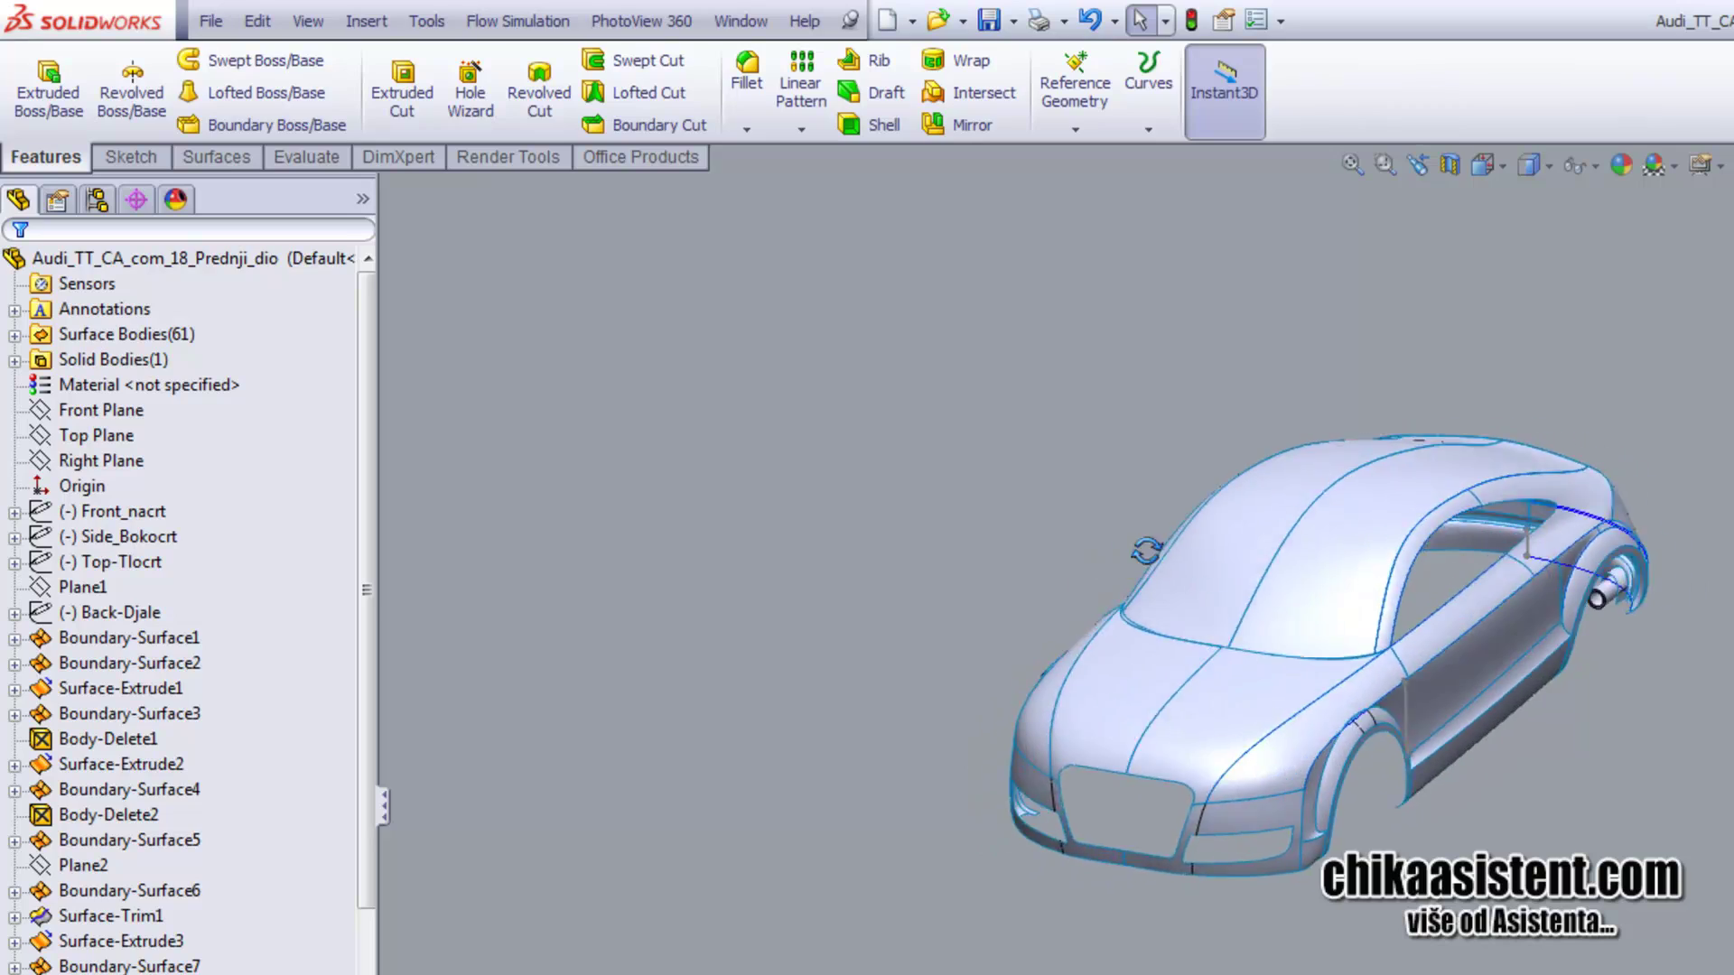
Orbit around the full mirrored car body, then bring up the Evaluate tools
{"action": "mouse_move", "coordinate": [1269, 561]}
{"action": "middle_mouse_down"}
{"action": "mouse_move", "coordinate": [827, 357]}
{"action": "mouse_move", "coordinate": [751, 477]}
{"action": "mouse_move", "coordinate": [782, 420]}
{"action": "middle_mouse_up"}
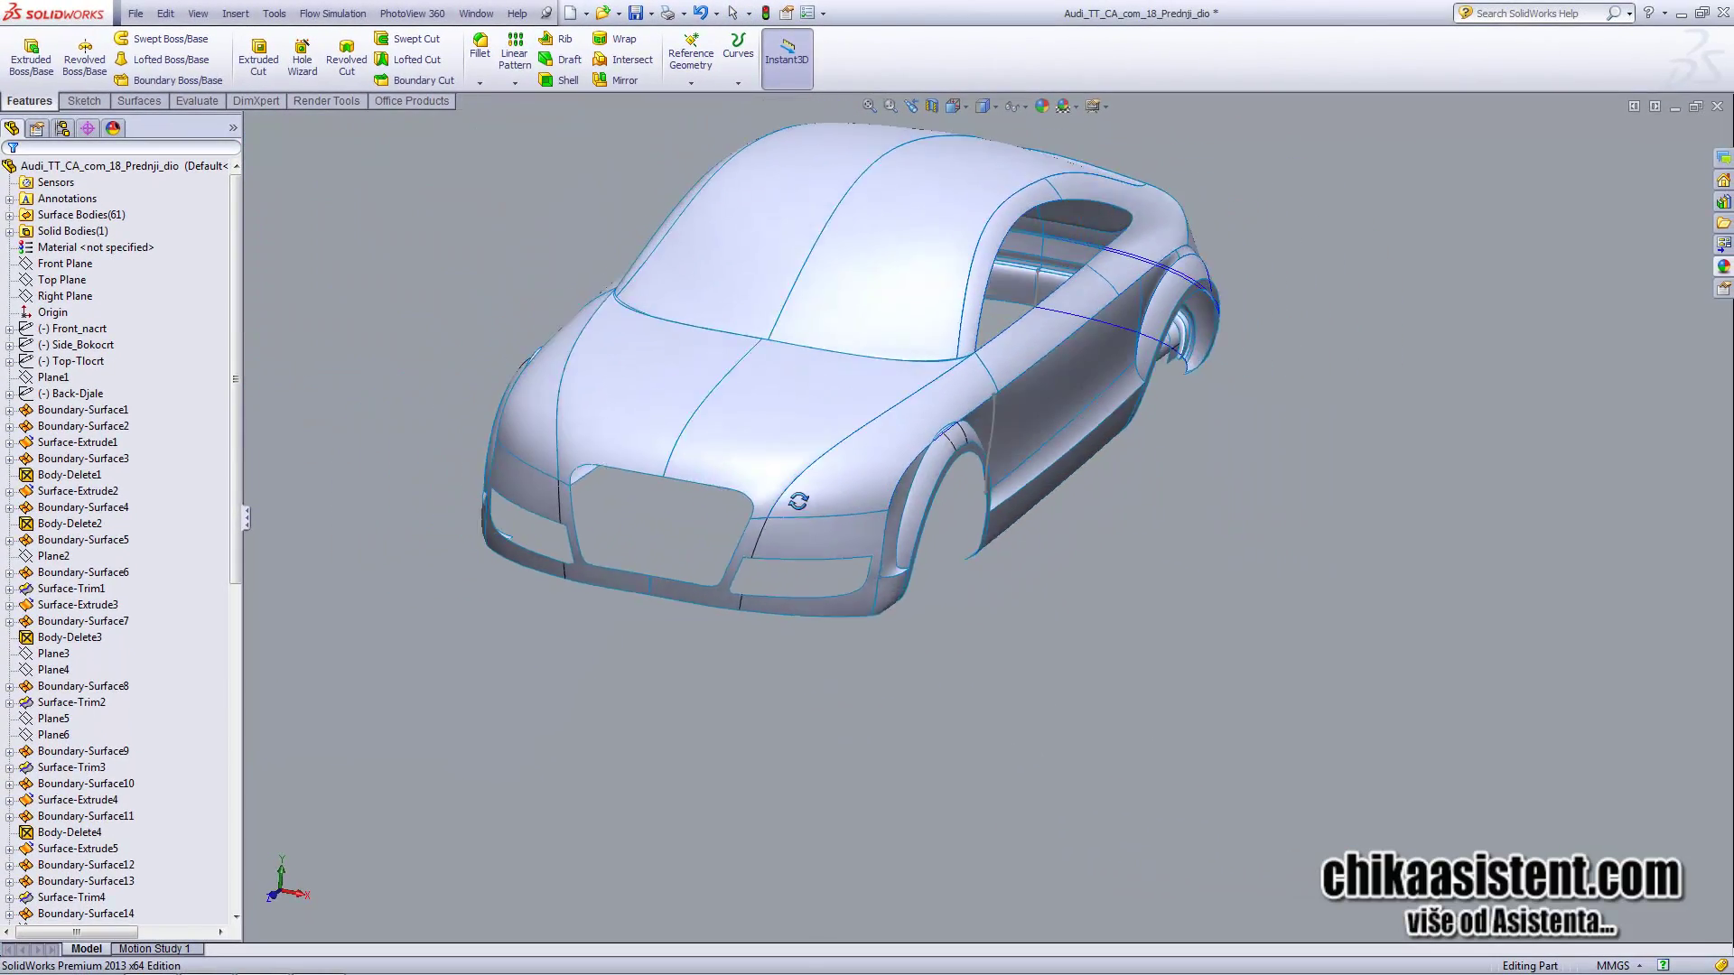
{"action": "scroll", "coordinate": [782, 420], "scroll_direction": "down", "scroll_amount": 3}
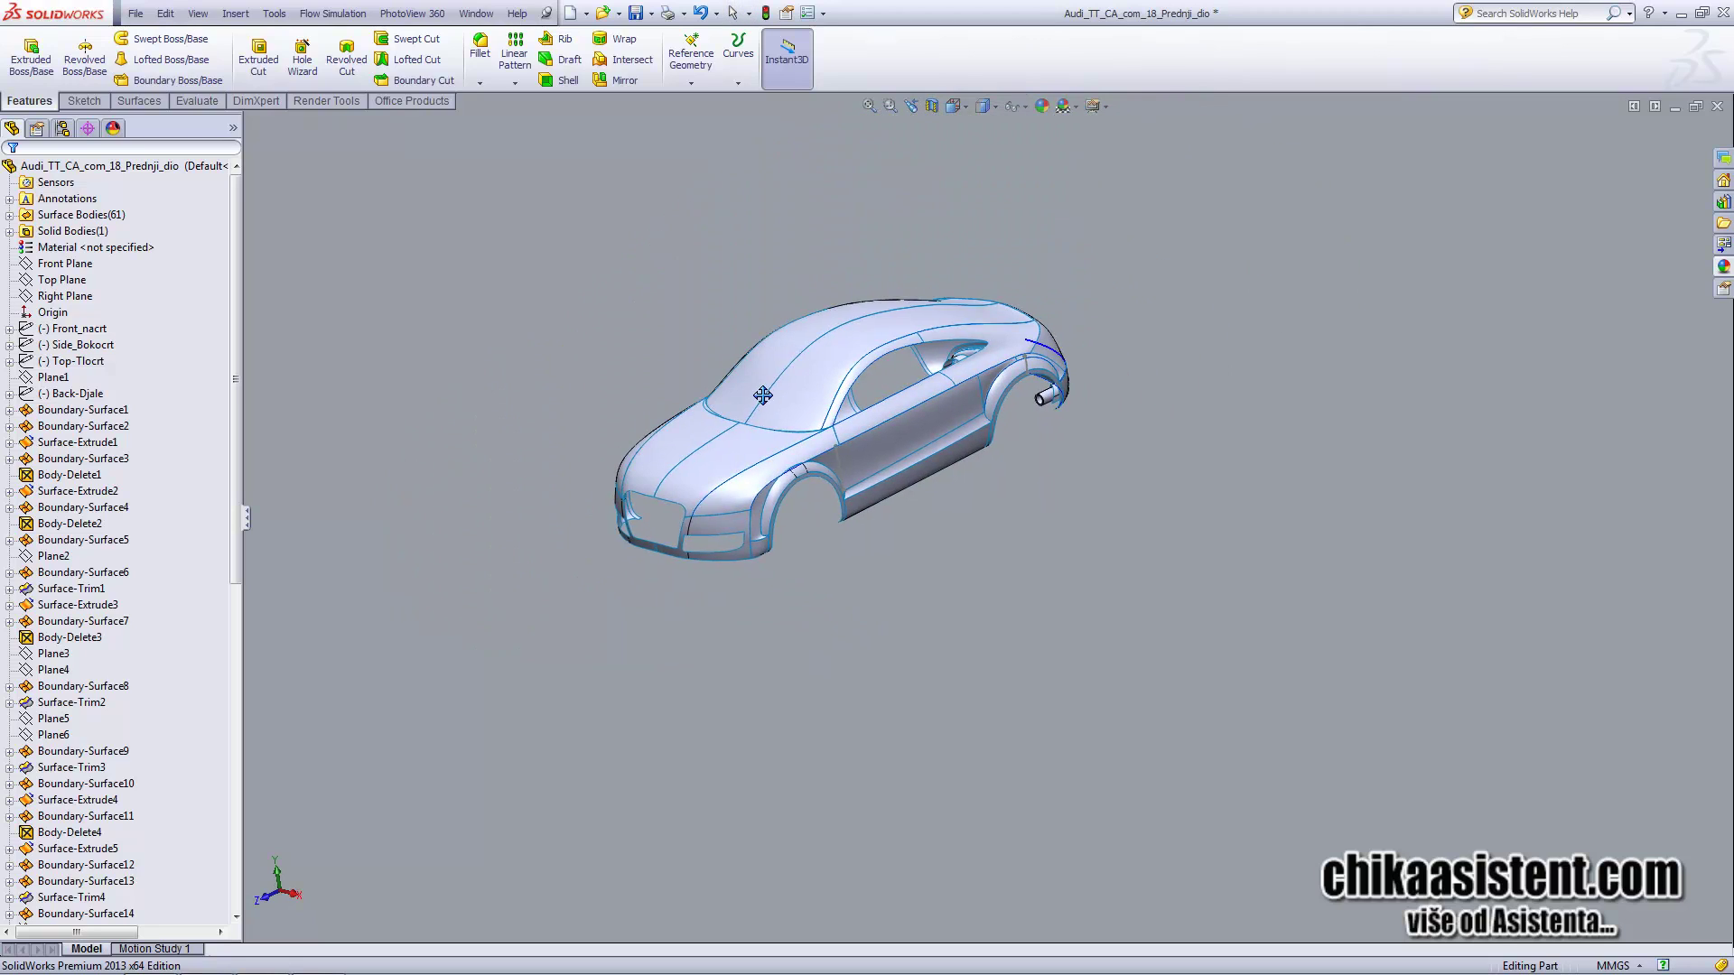
{"action": "middle_click_drag", "start_coordinate": [782, 420], "coordinate": [274, 145]}
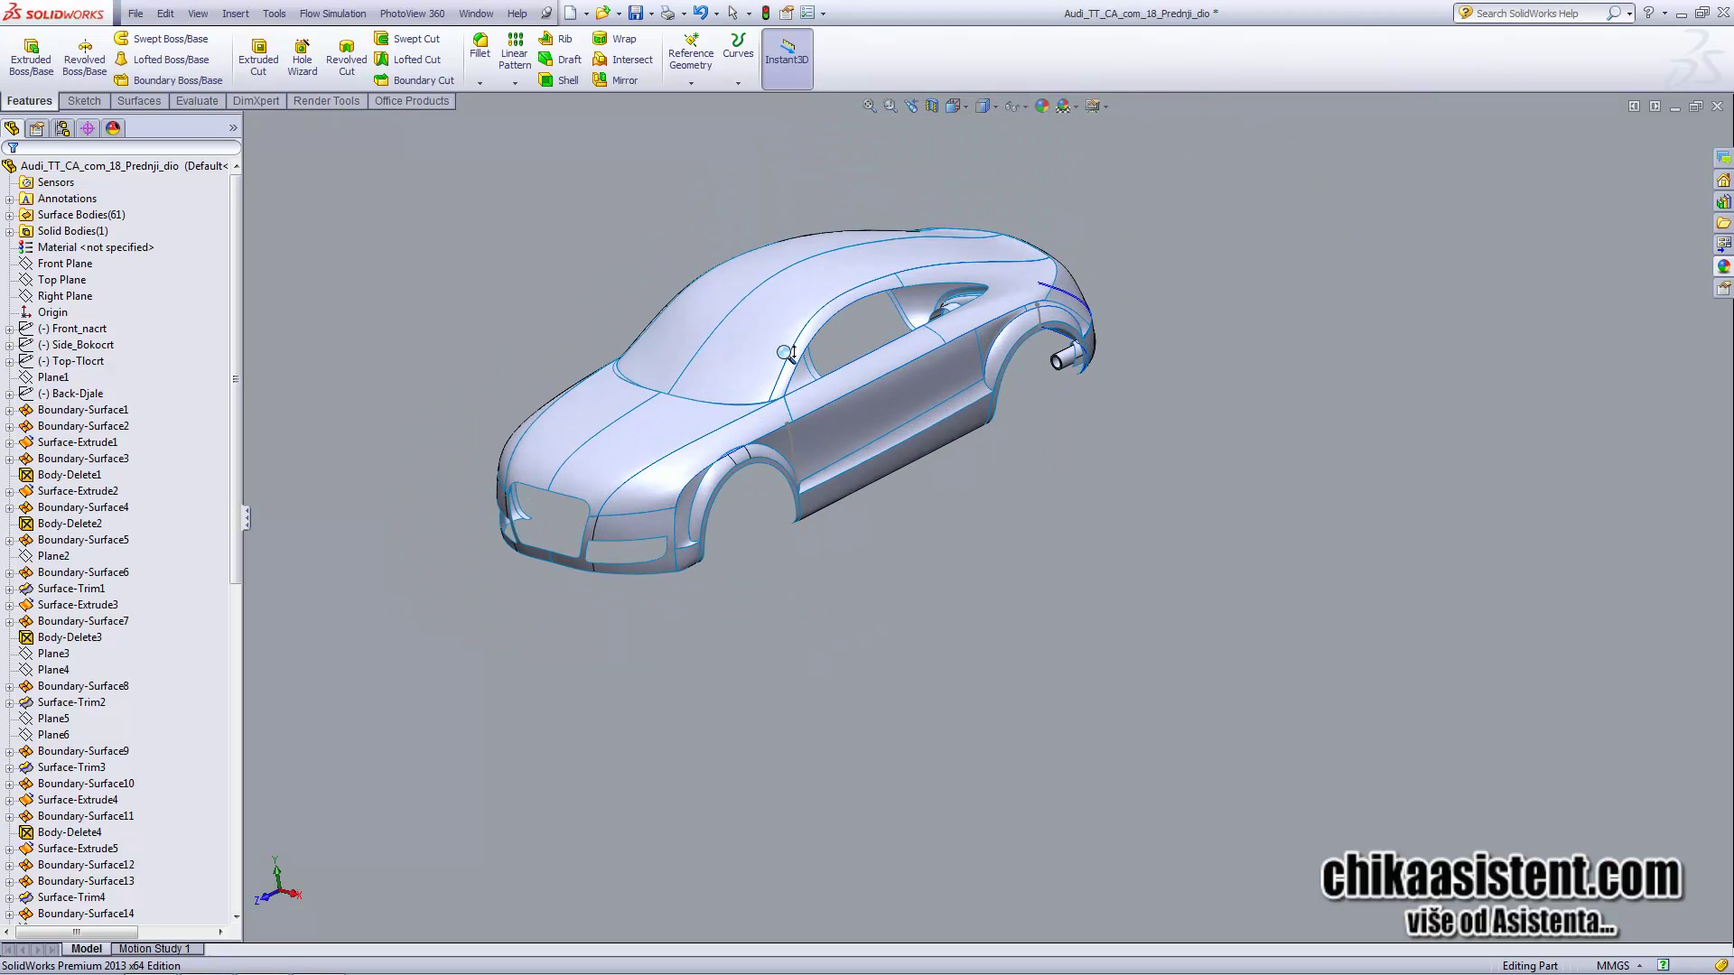
{"action": "left_click", "coordinate": [196, 101]}
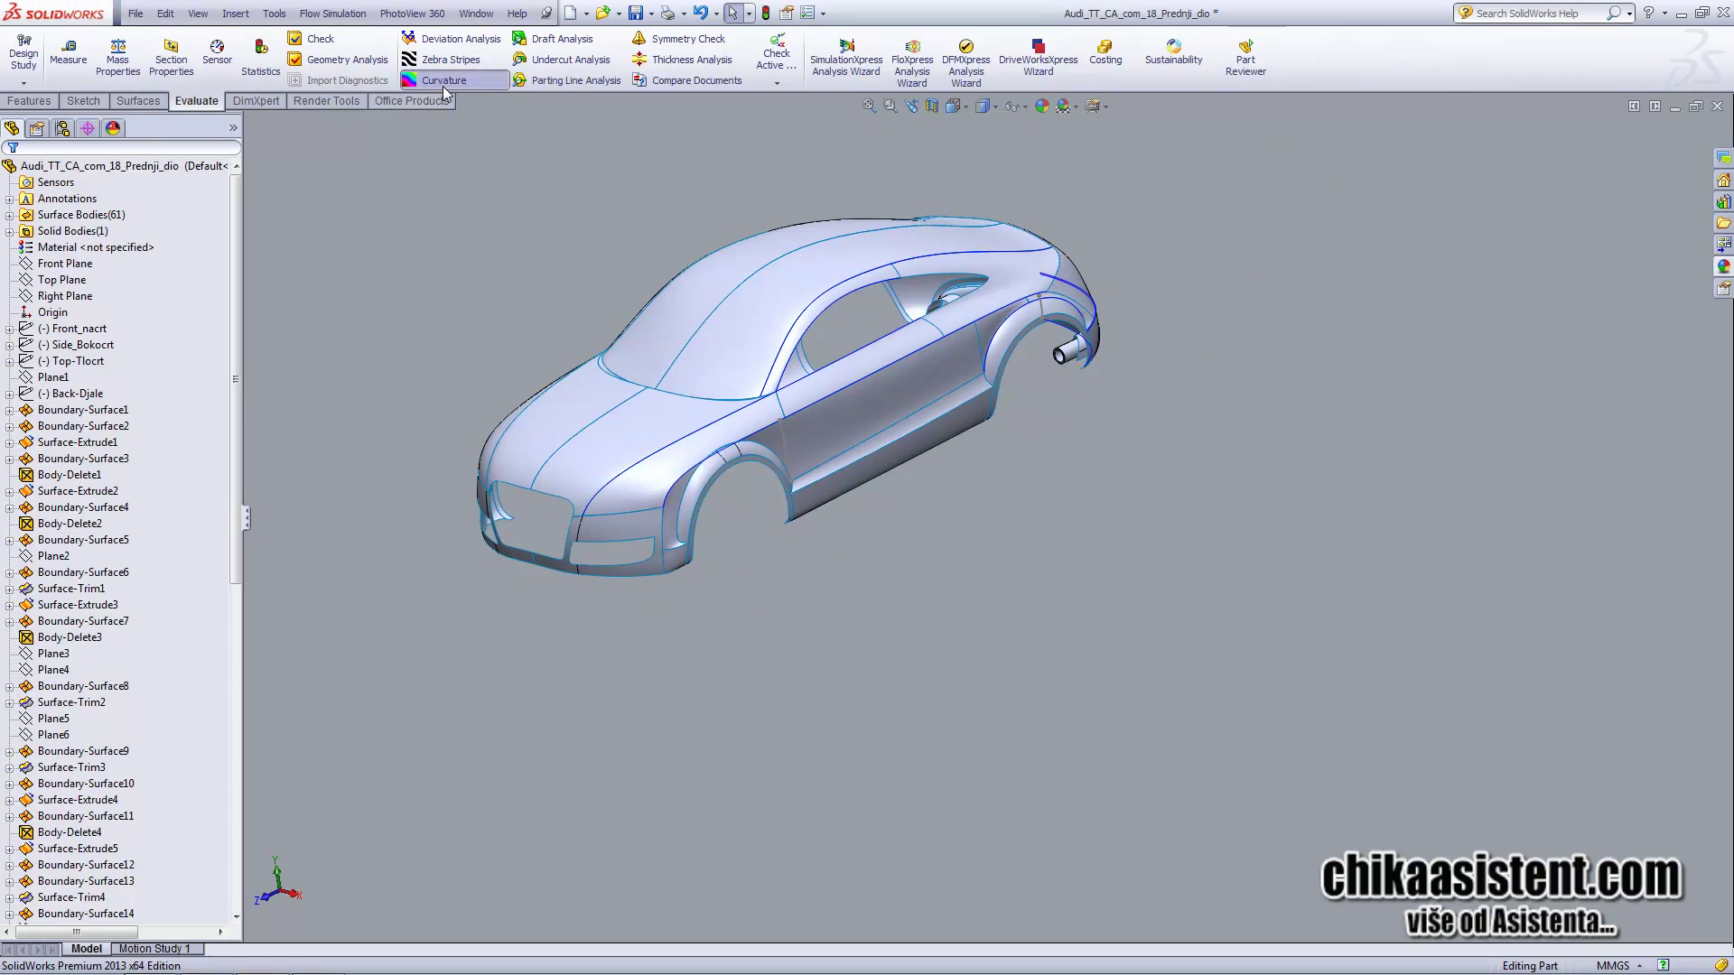
{"action": "left_click", "coordinate": [444, 81]}
{"action": "middle_click_drag", "start_coordinate": [689, 279], "coordinate": [679, 295]}
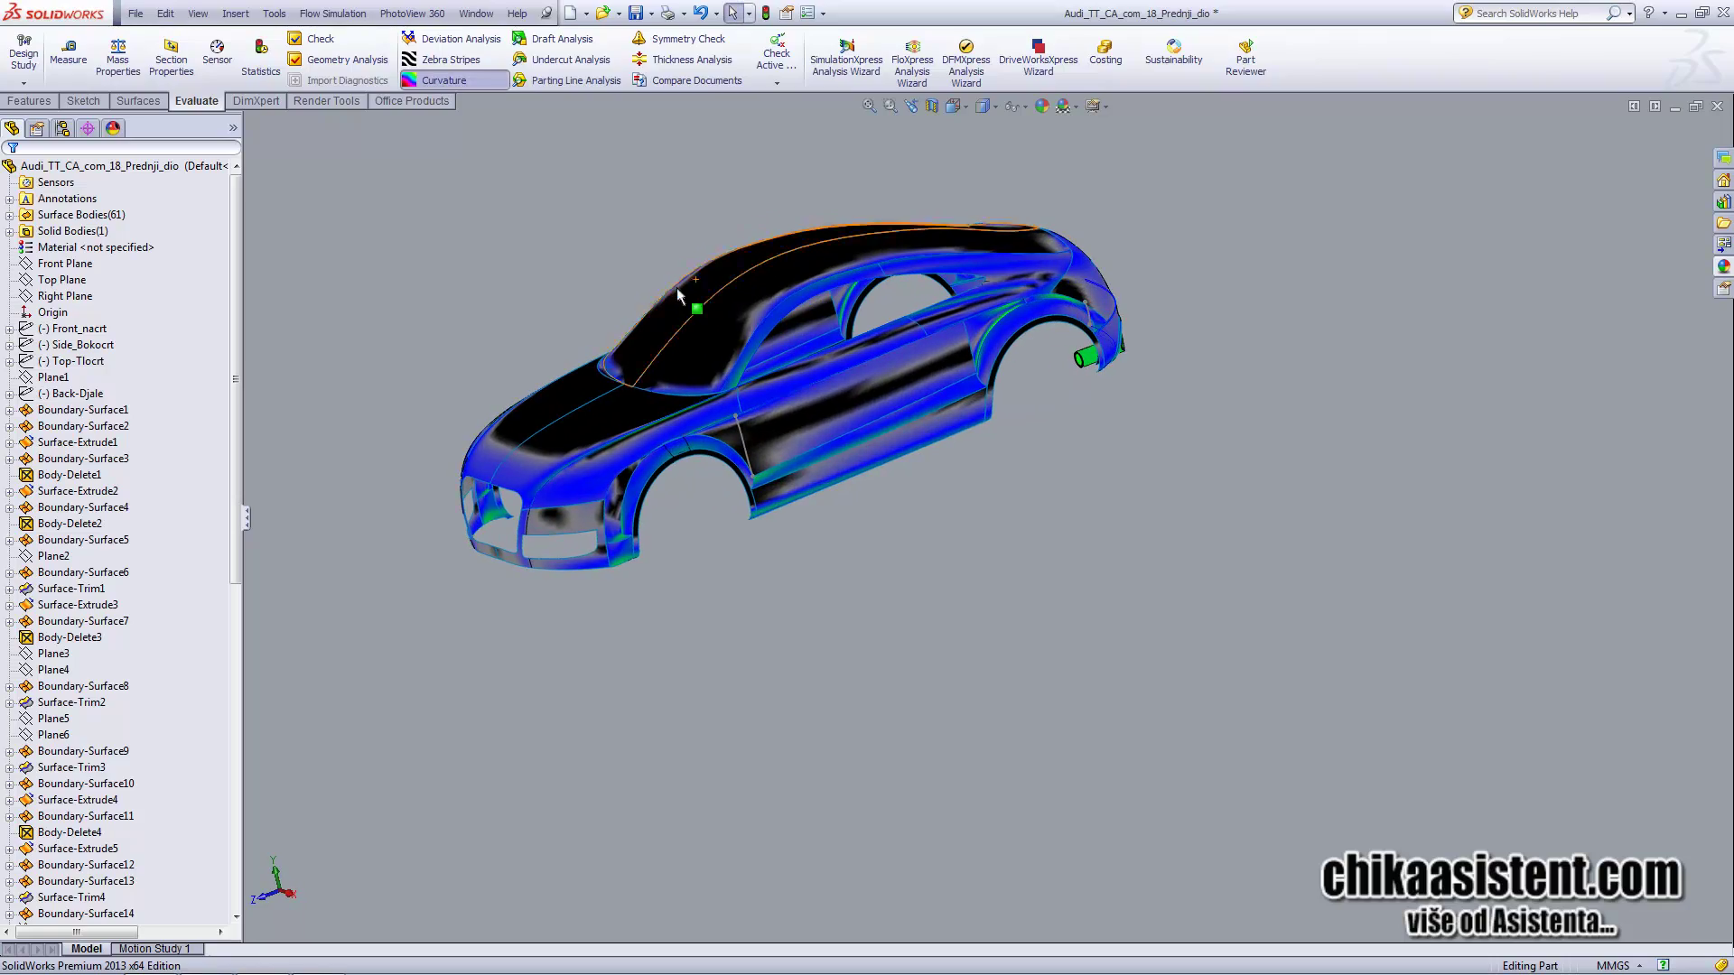
{"action": "left_click", "coordinate": [479, 62]}
{"action": "scroll", "coordinate": [774, 237], "scroll_direction": "down", "scroll_amount": 4}
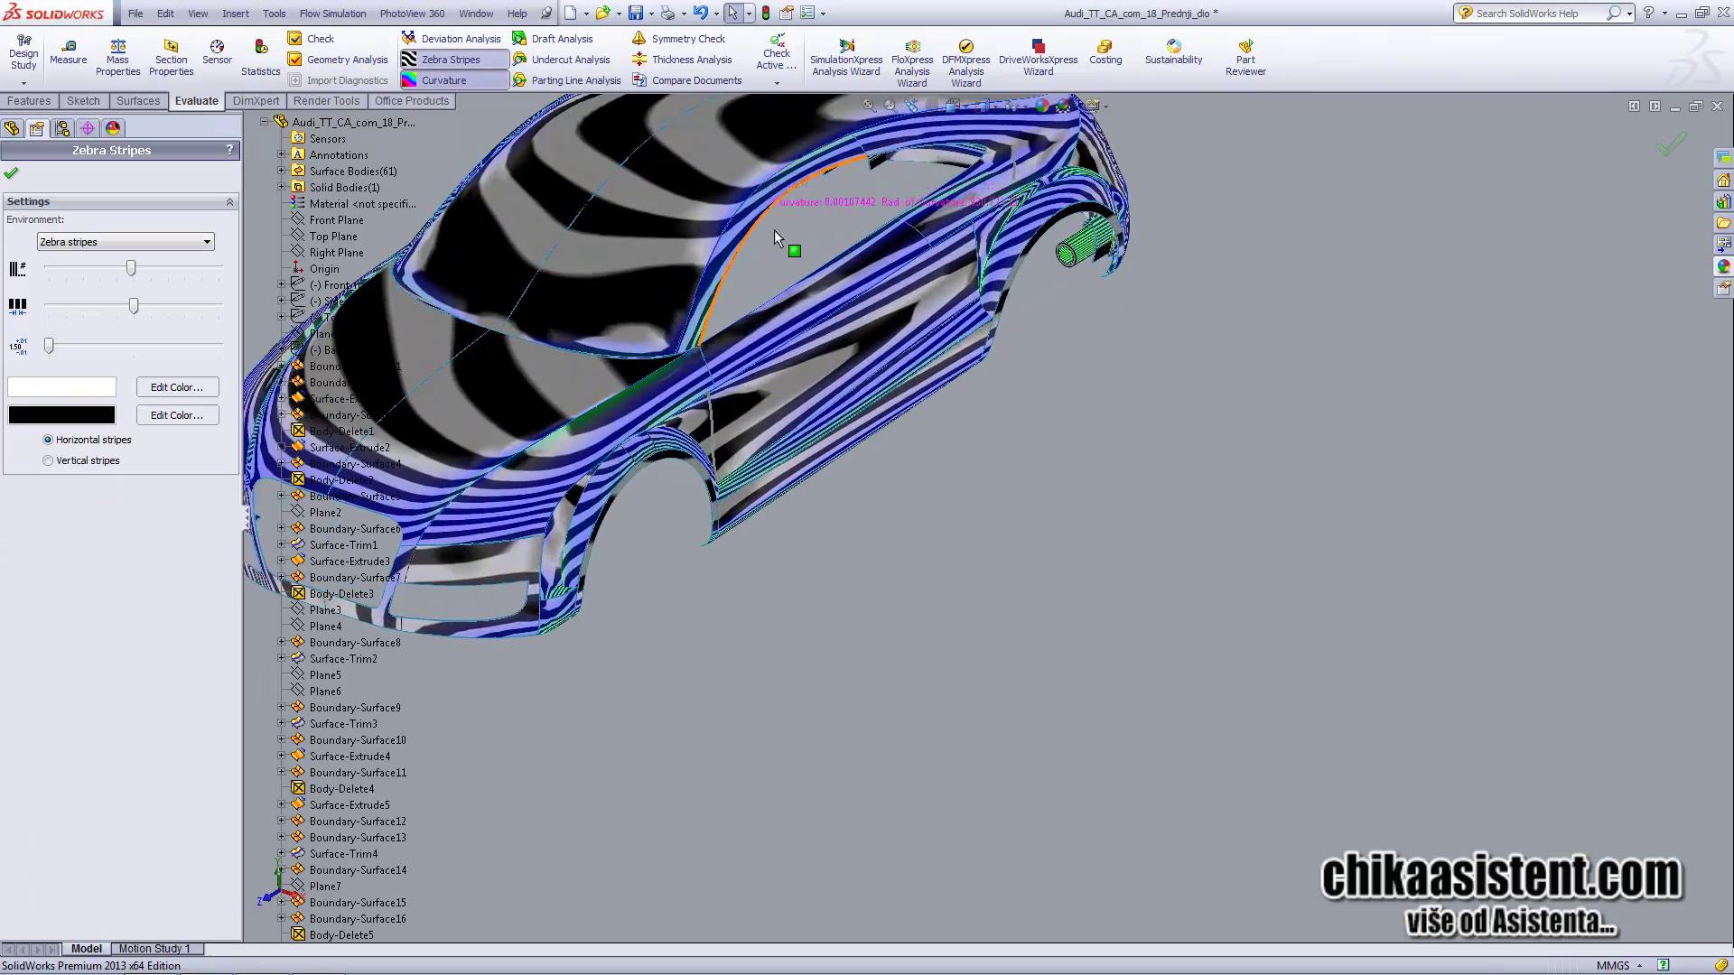
{"action": "key", "text": "Return"}
{"action": "scroll", "coordinate": [774, 238], "scroll_direction": "up", "scroll_amount": 4}
{"action": "middle_click_drag", "start_coordinate": [774, 237], "coordinate": [469, 112]}
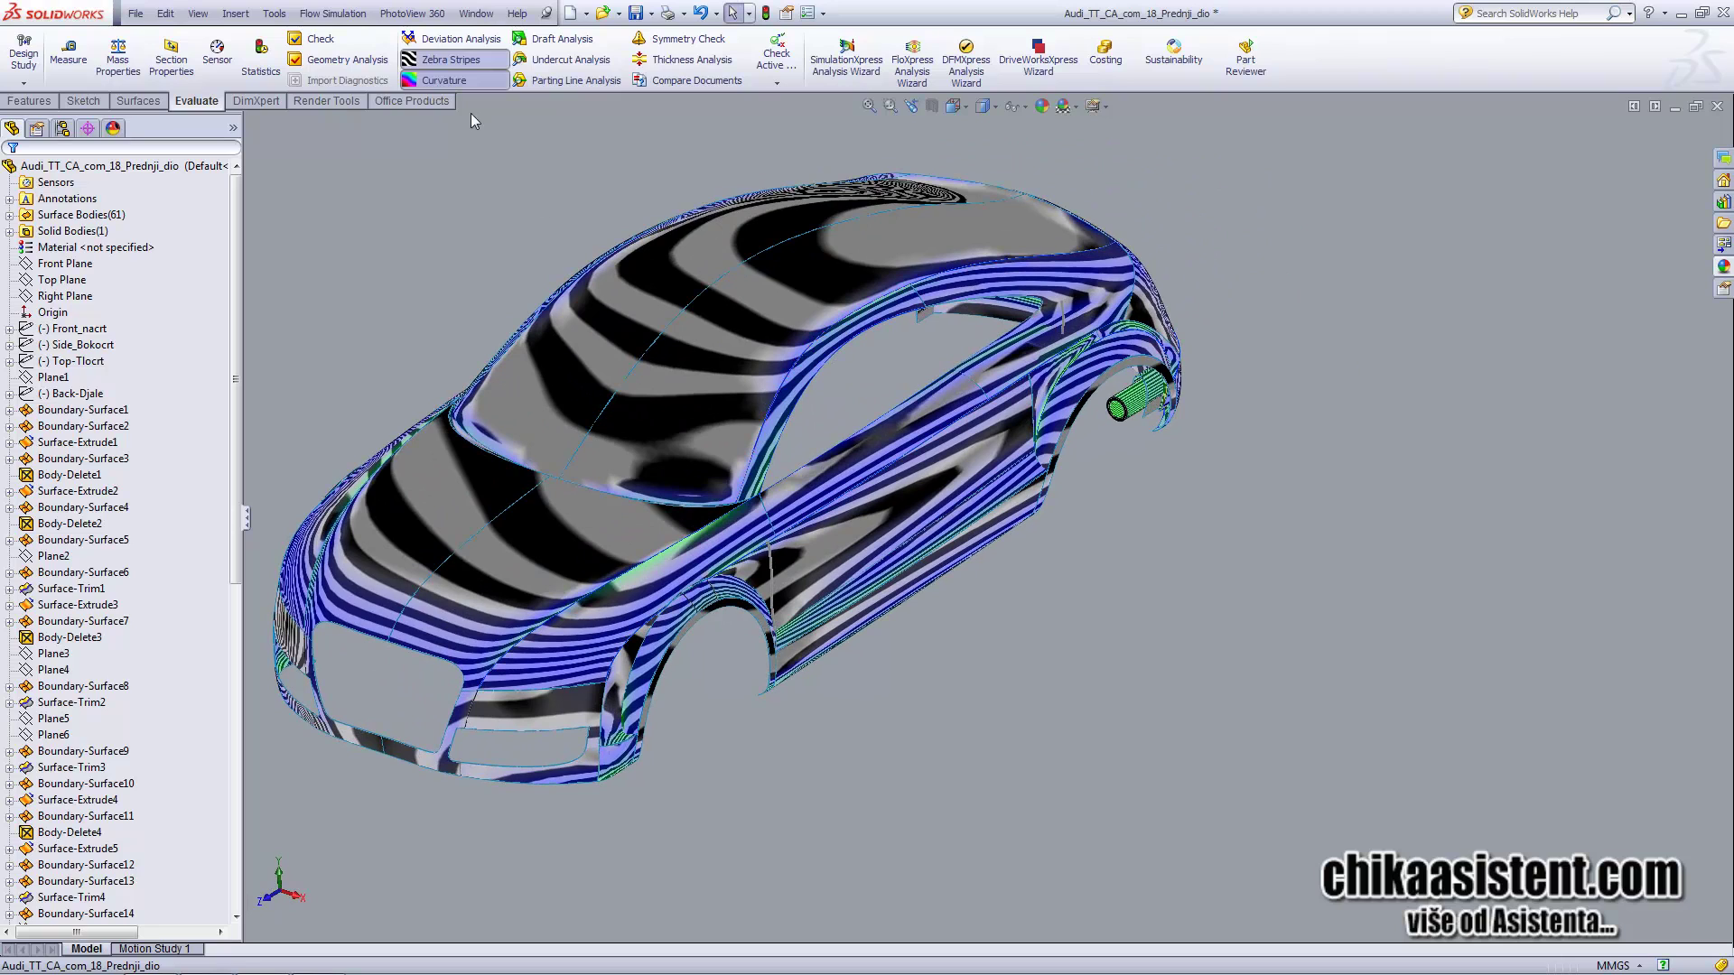
{"action": "left_click", "coordinate": [456, 83]}
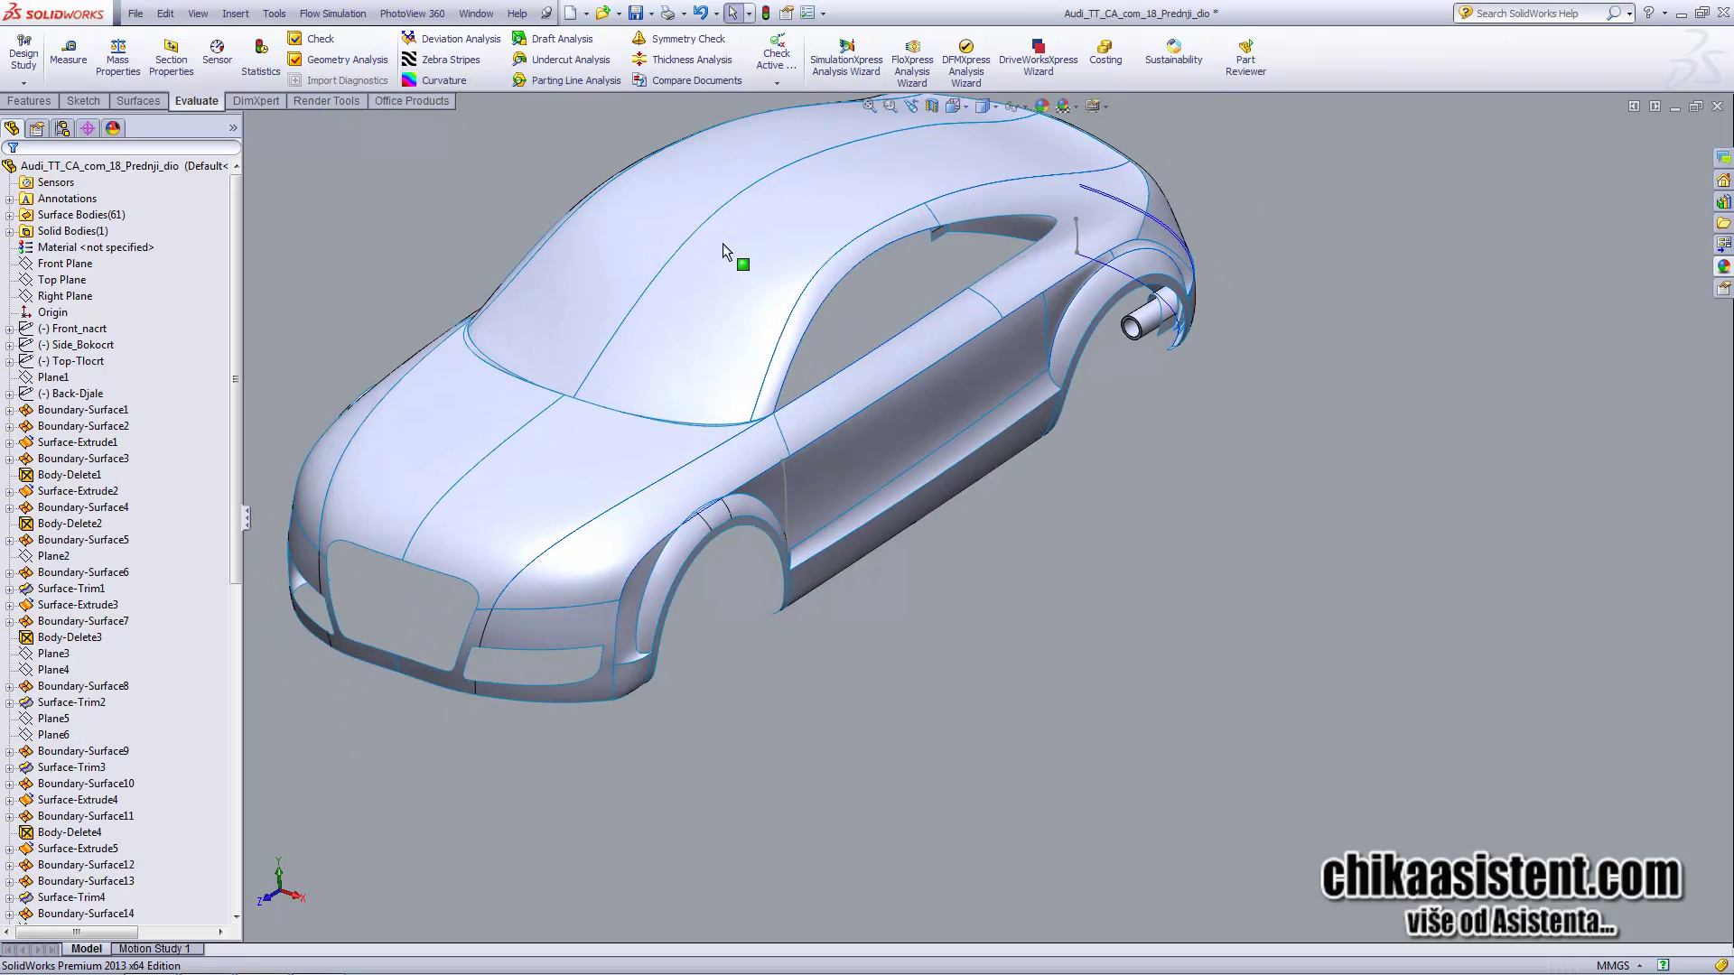
Switch to the Sketch tools and orbit the mirrored car to a new angle
{"action": "scroll", "coordinate": [647, 309], "scroll_direction": "up", "scroll_amount": 3}
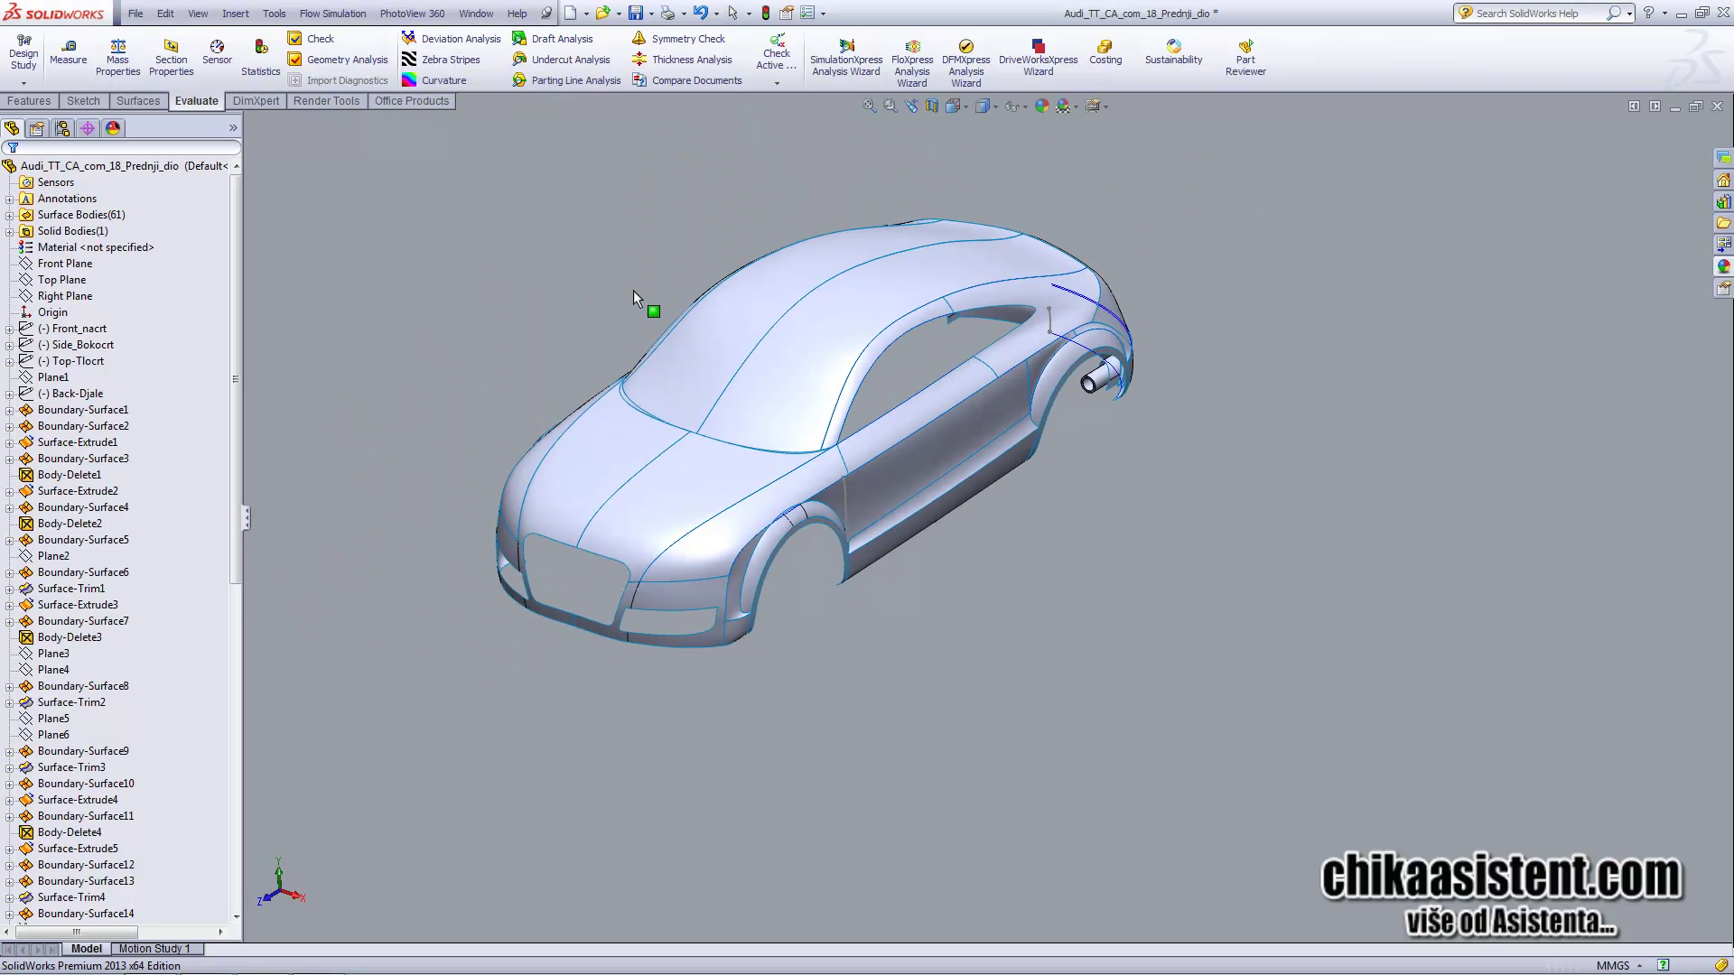
{"action": "left_click", "coordinate": [137, 101]}
{"action": "left_click", "coordinate": [84, 100]}
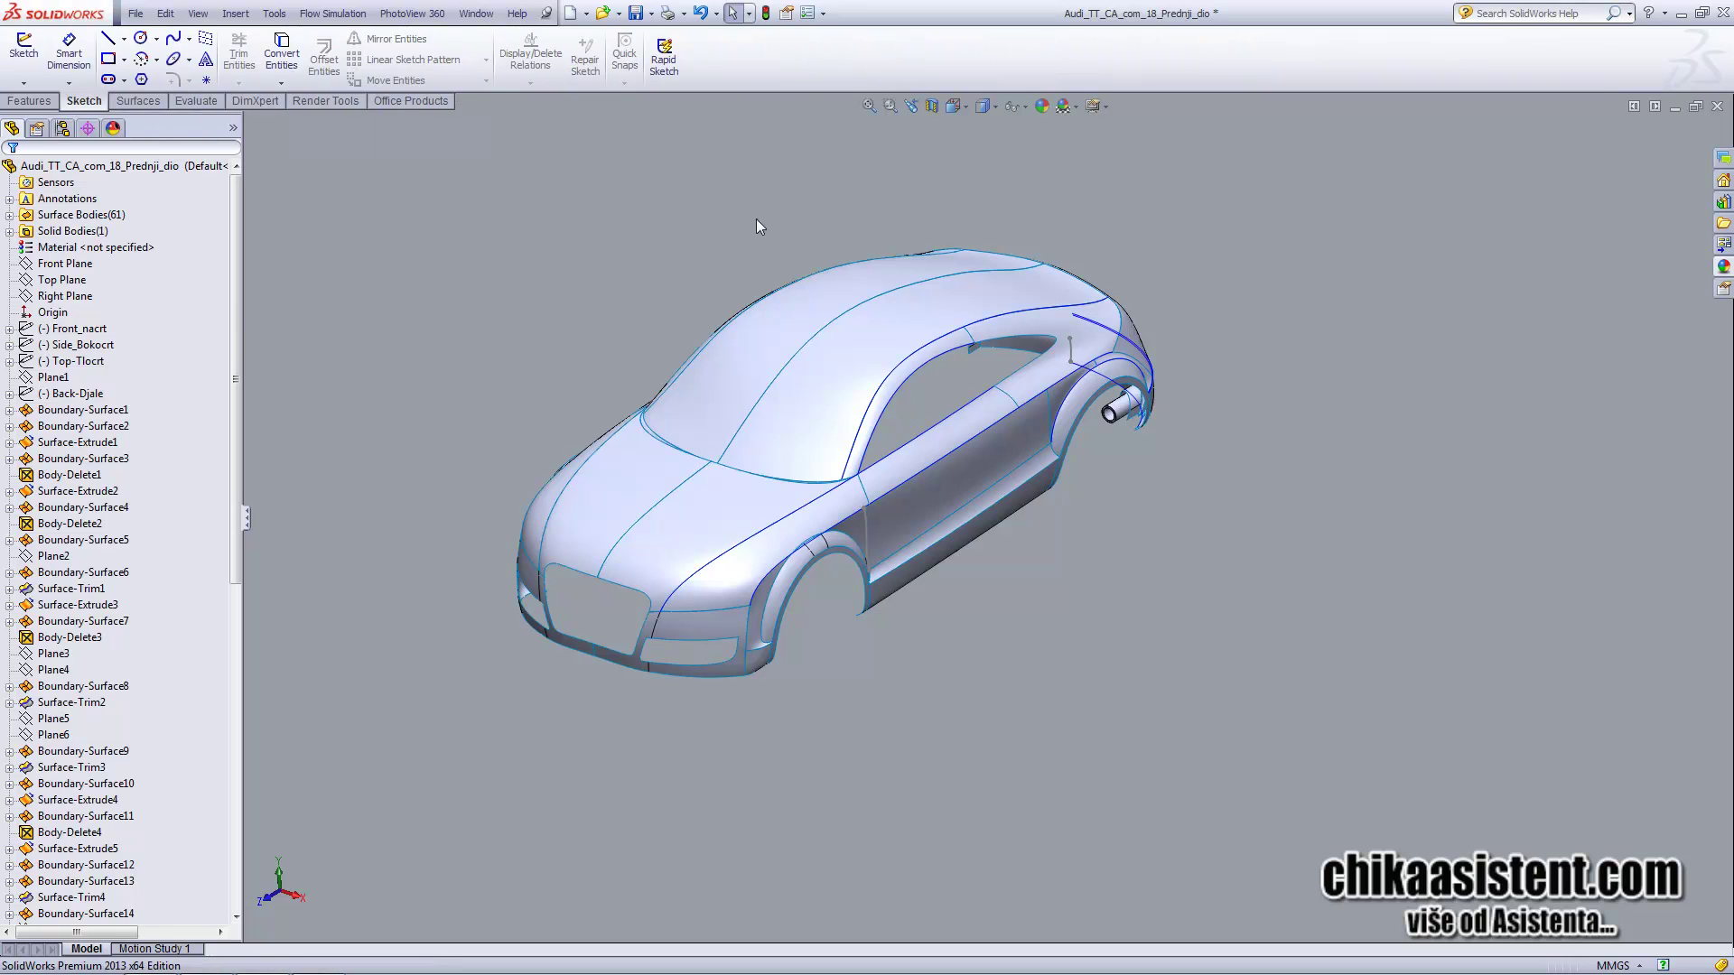
{"action": "mouse_move", "coordinate": [786, 388]}
{"action": "middle_mouse_down"}
{"action": "mouse_move", "coordinate": [780, 512]}
{"action": "mouse_move", "coordinate": [769, 480]}
{"action": "mouse_move", "coordinate": [906, 447]}
{"action": "middle_mouse_up"}
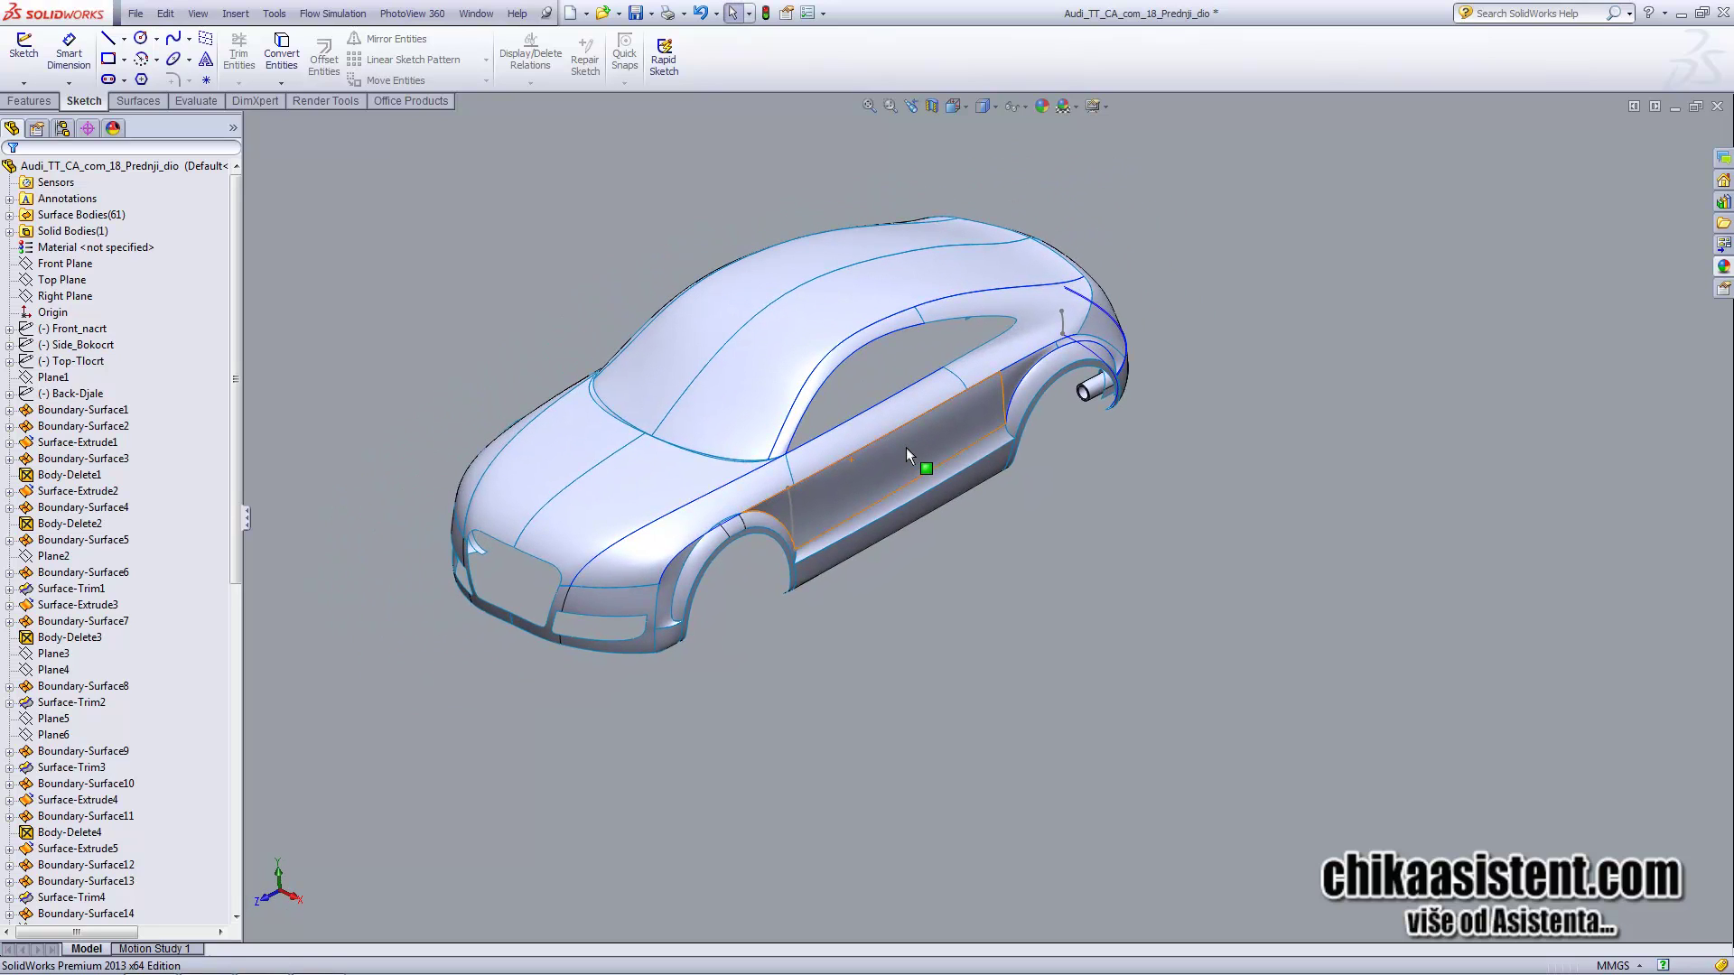